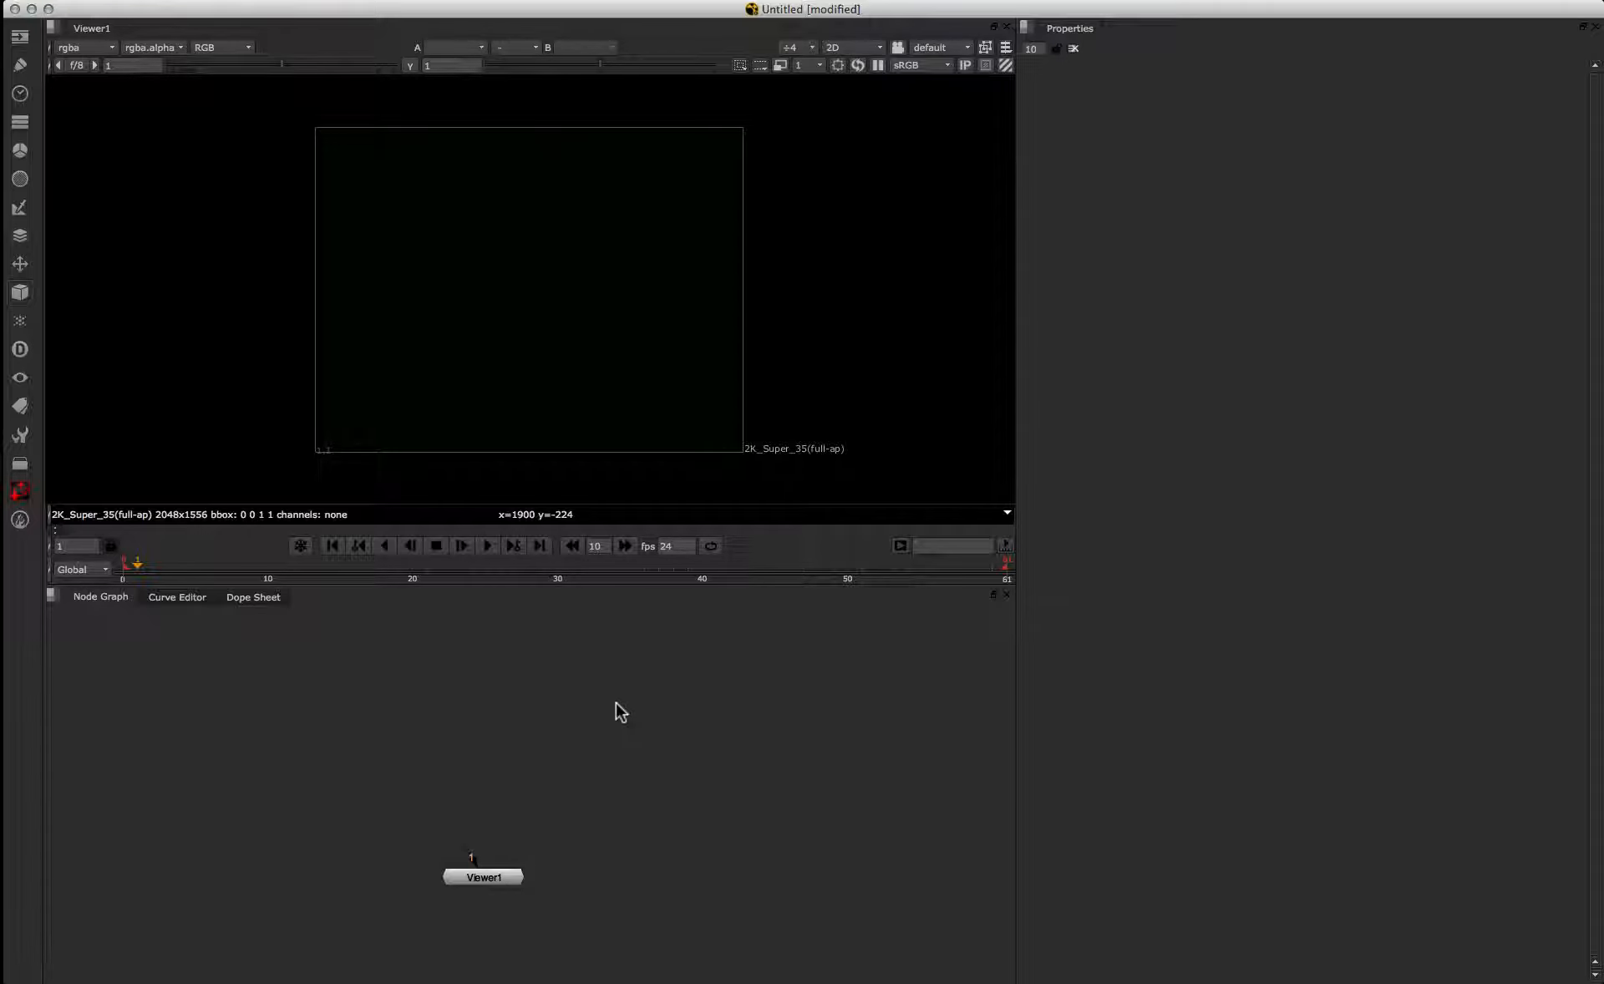
# Step: Load the BFX-Tornado_####.jpg 0-61 sequence from the From_Zero folder and place its Read node in the node graph
pyautogui.press('r')
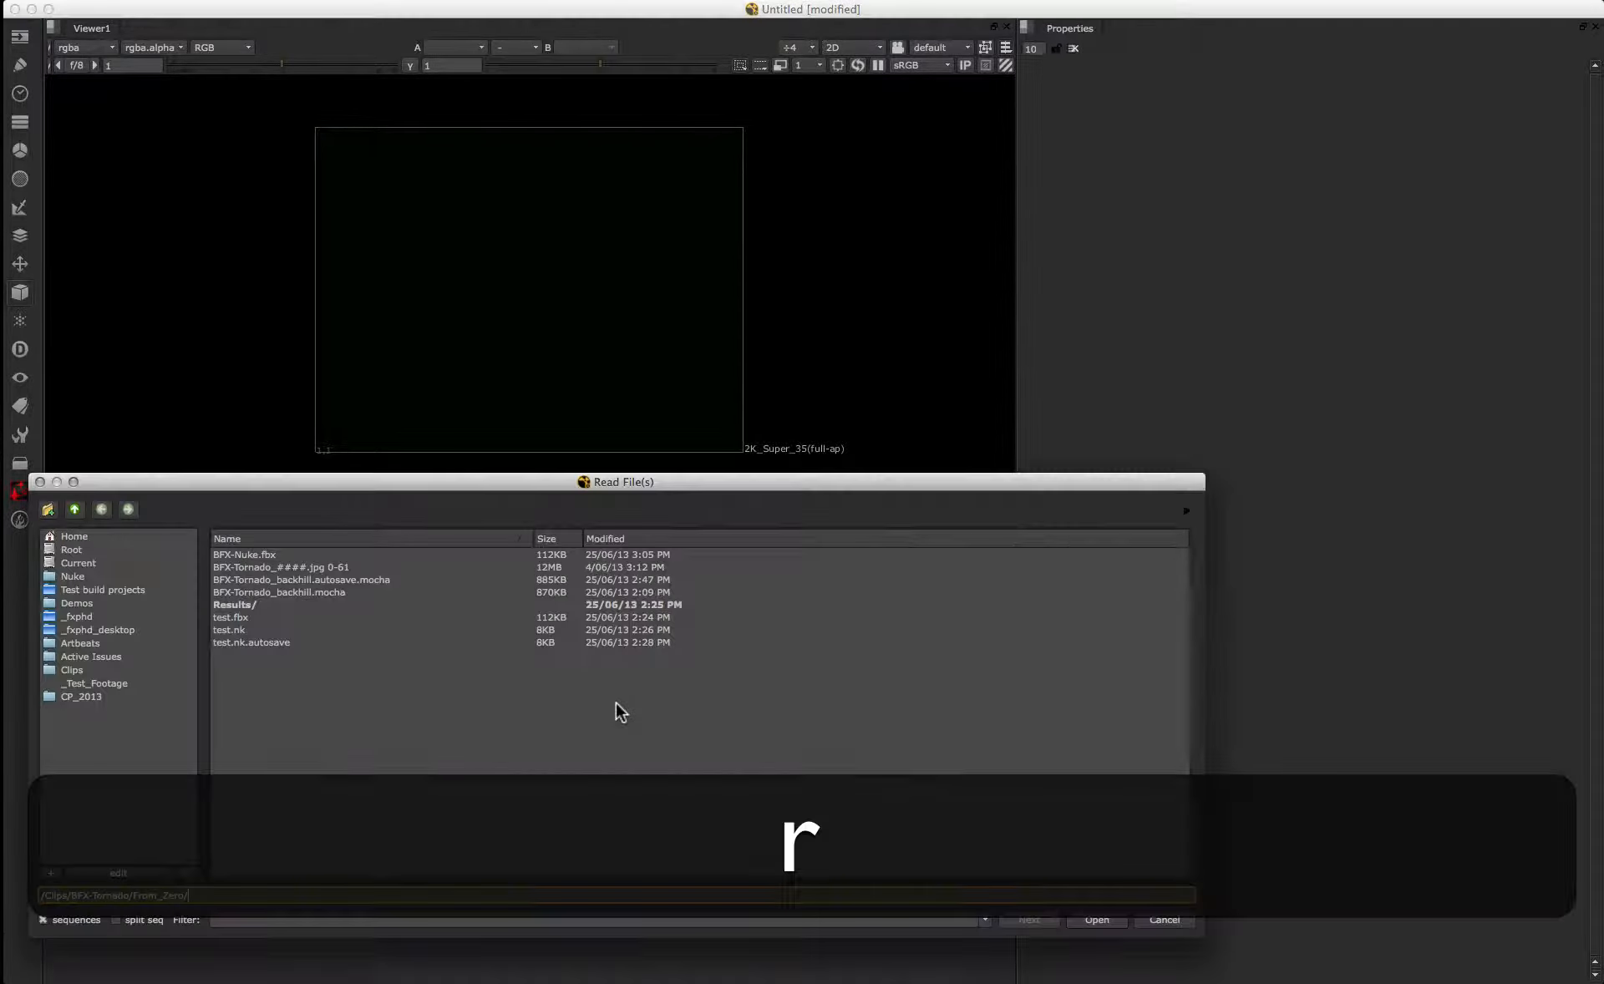
pyautogui.doubleClick(342, 567)
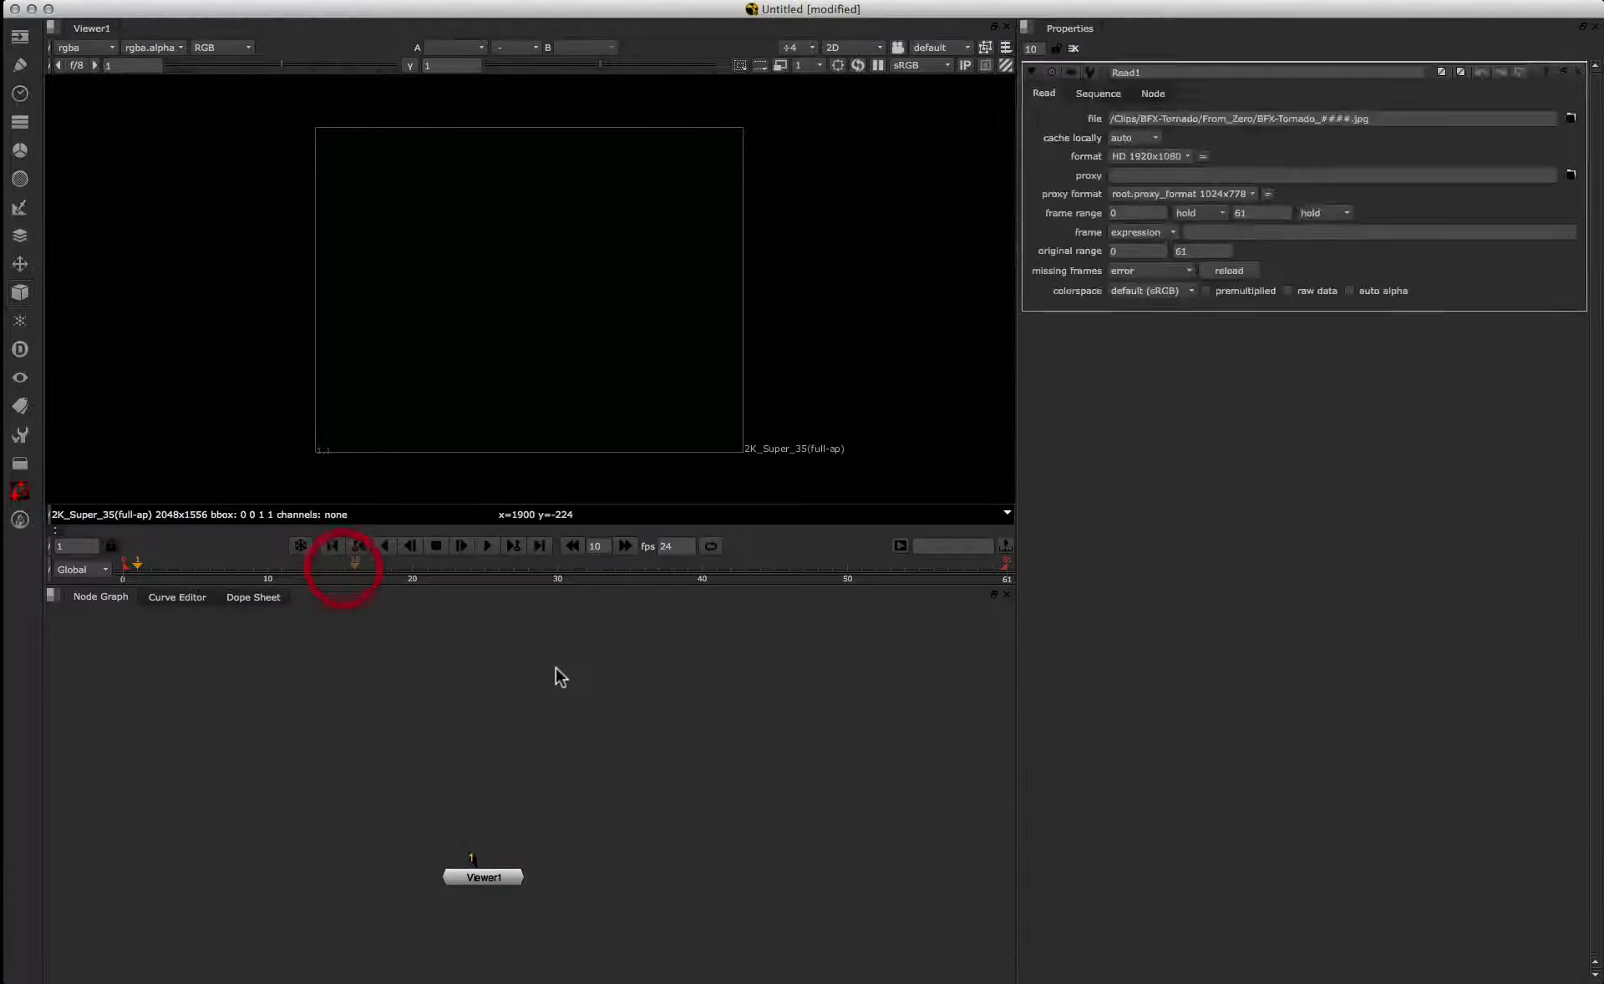
pyautogui.click(629, 715)
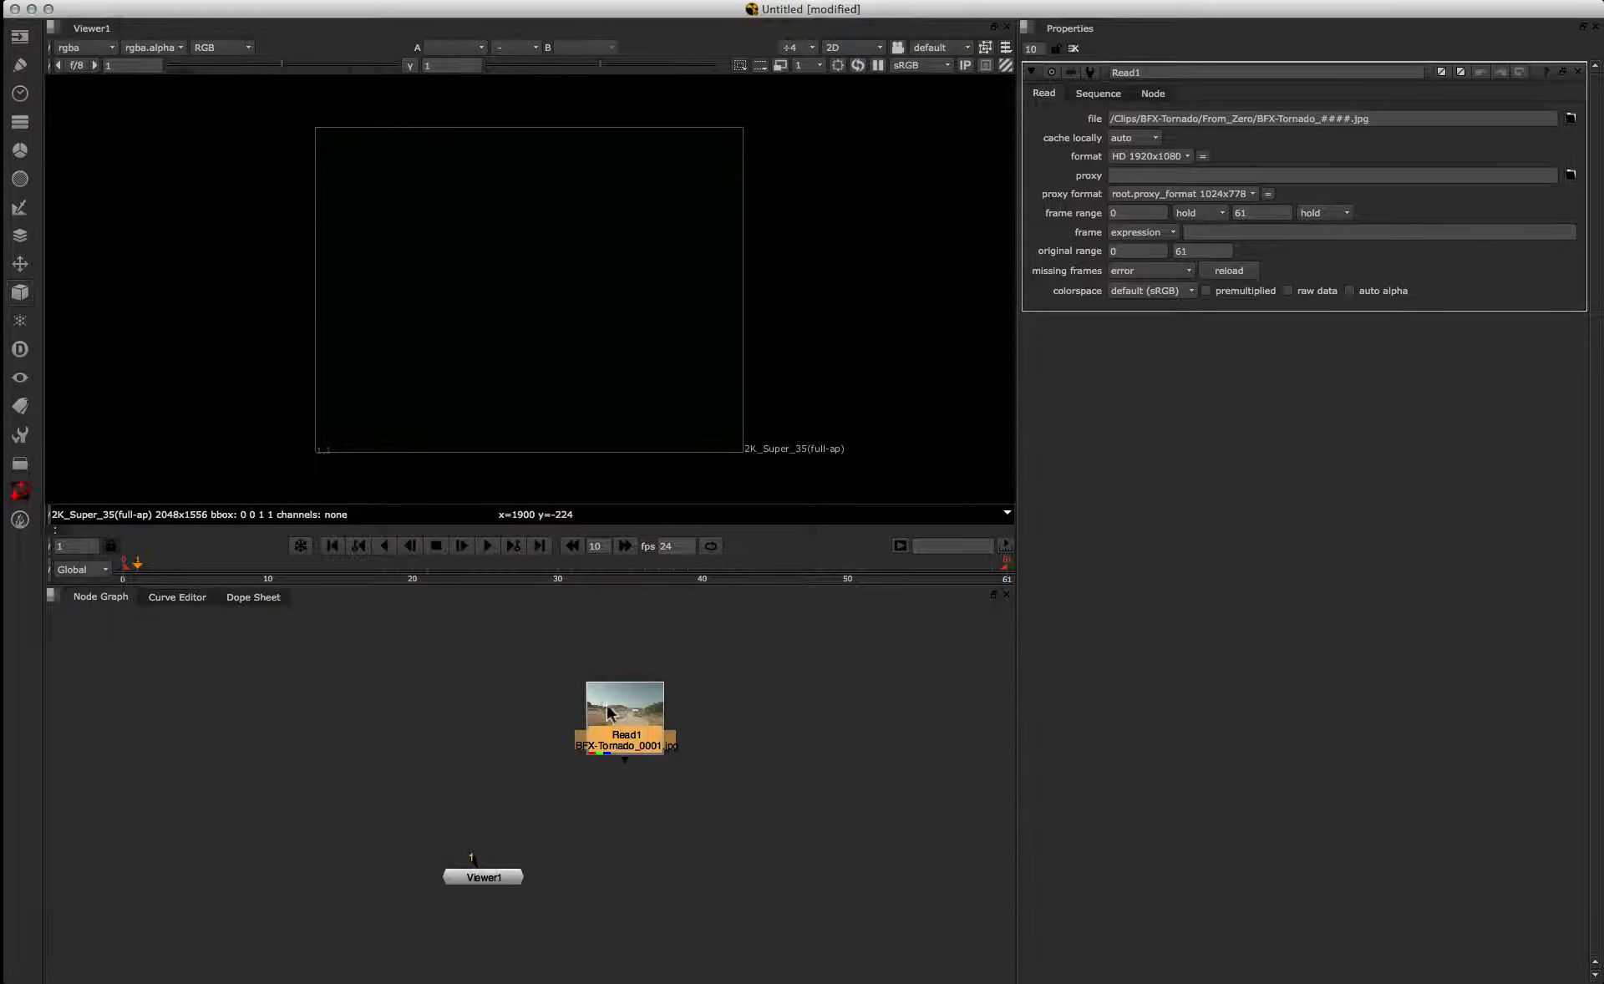
pyautogui.moveTo(629, 716); pyautogui.dragTo(630, 731)
pyautogui.click(512, 774)
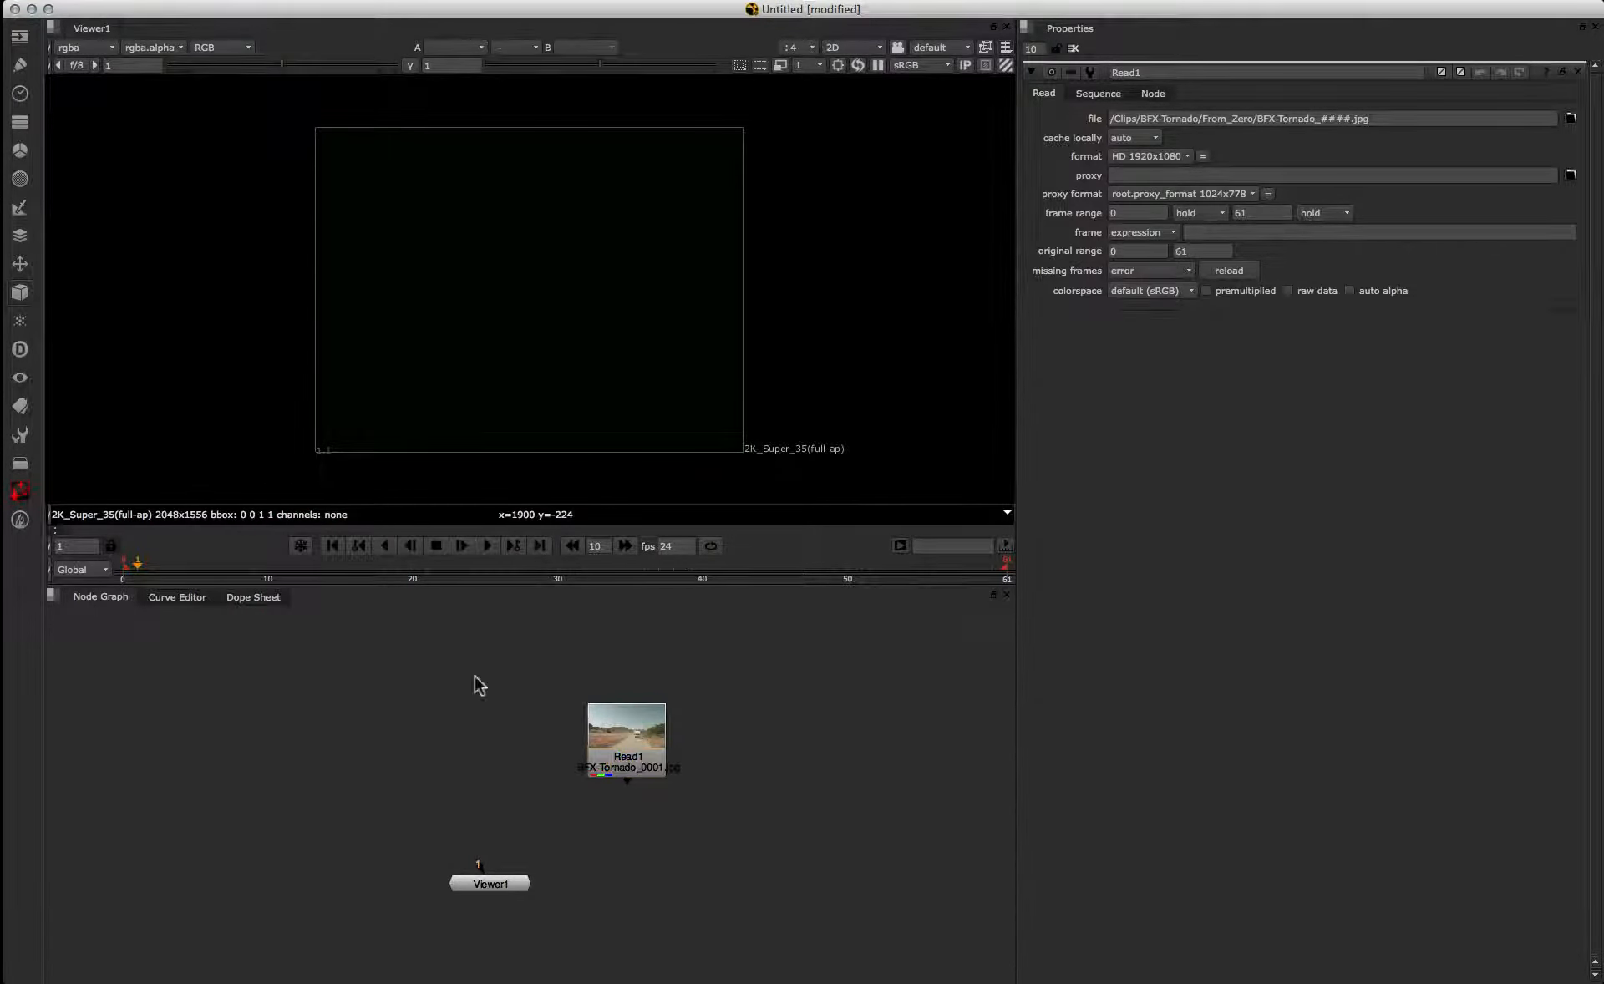
# Step: Add a Scene node beside the footage node, above the viewer node
pyautogui.click(473, 729)
pyautogui.press('Tab')
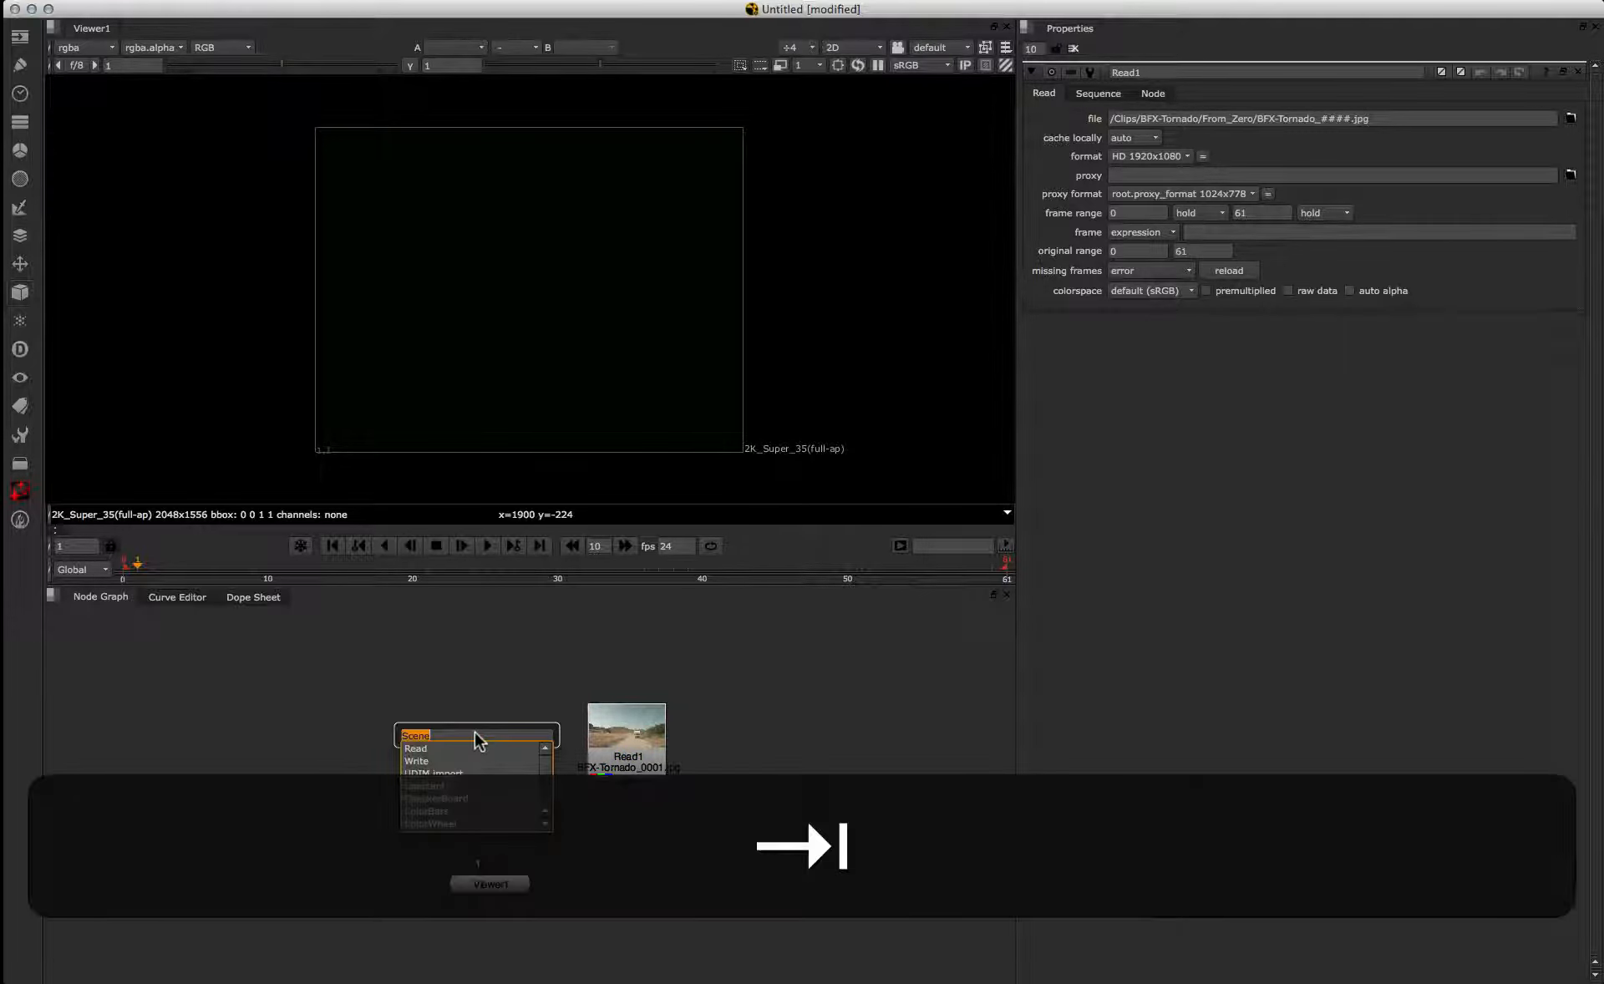
pyautogui.write('scene')
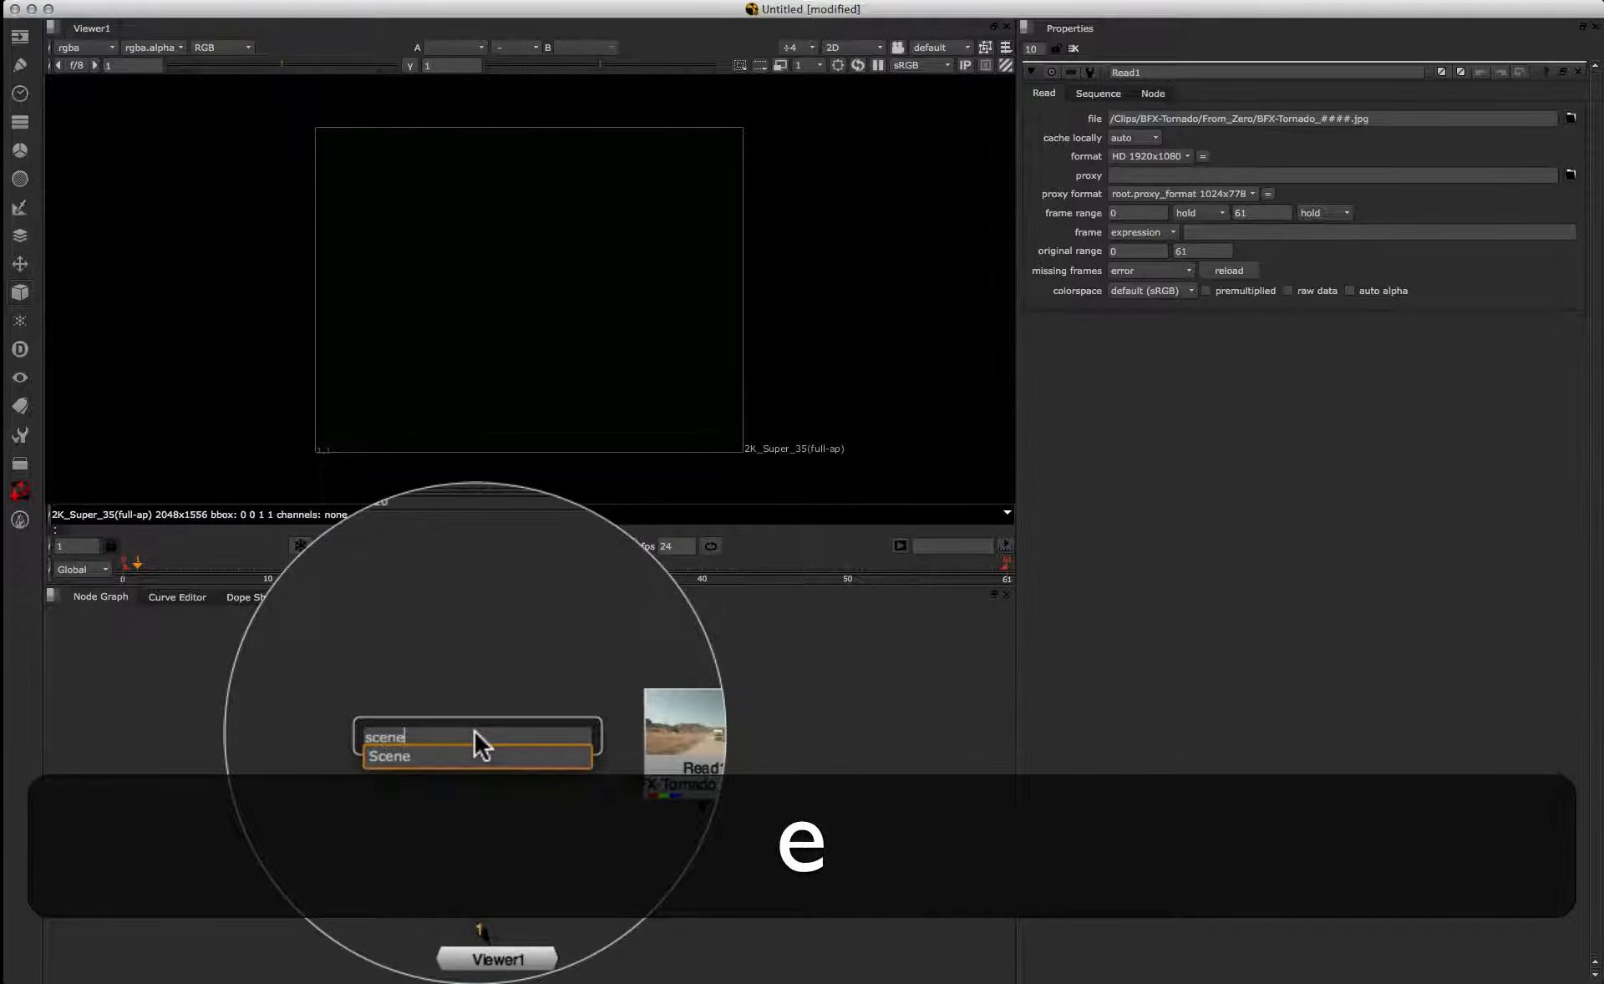
pyautogui.click(452, 752)
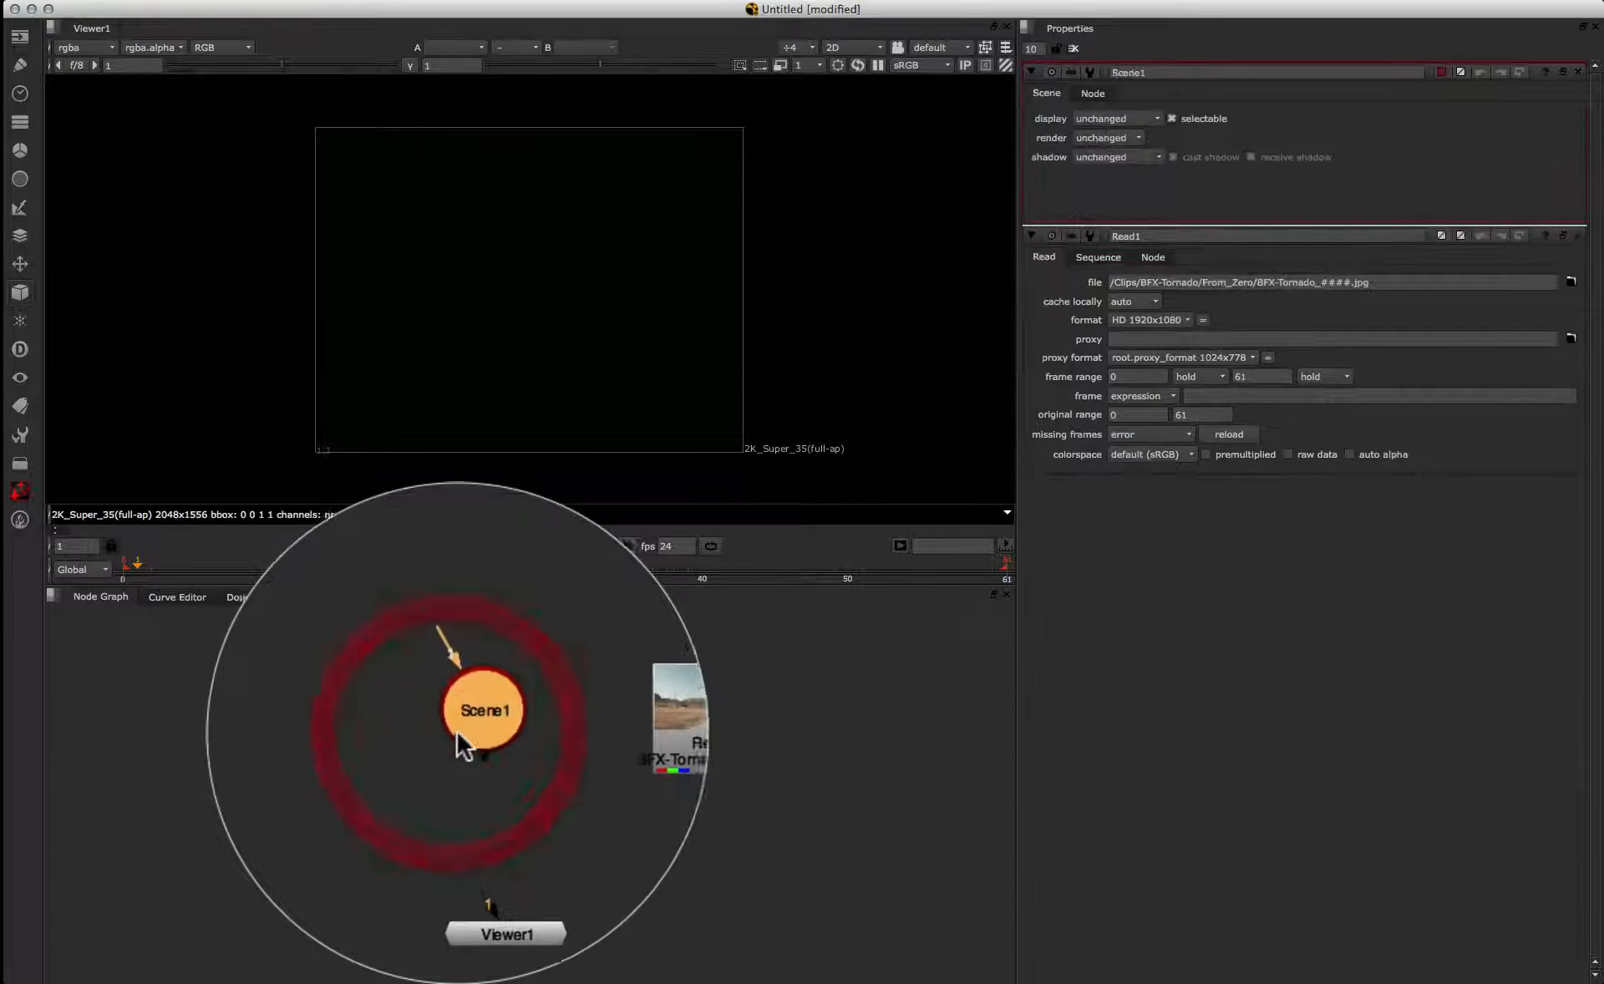
pyautogui.click(498, 748)
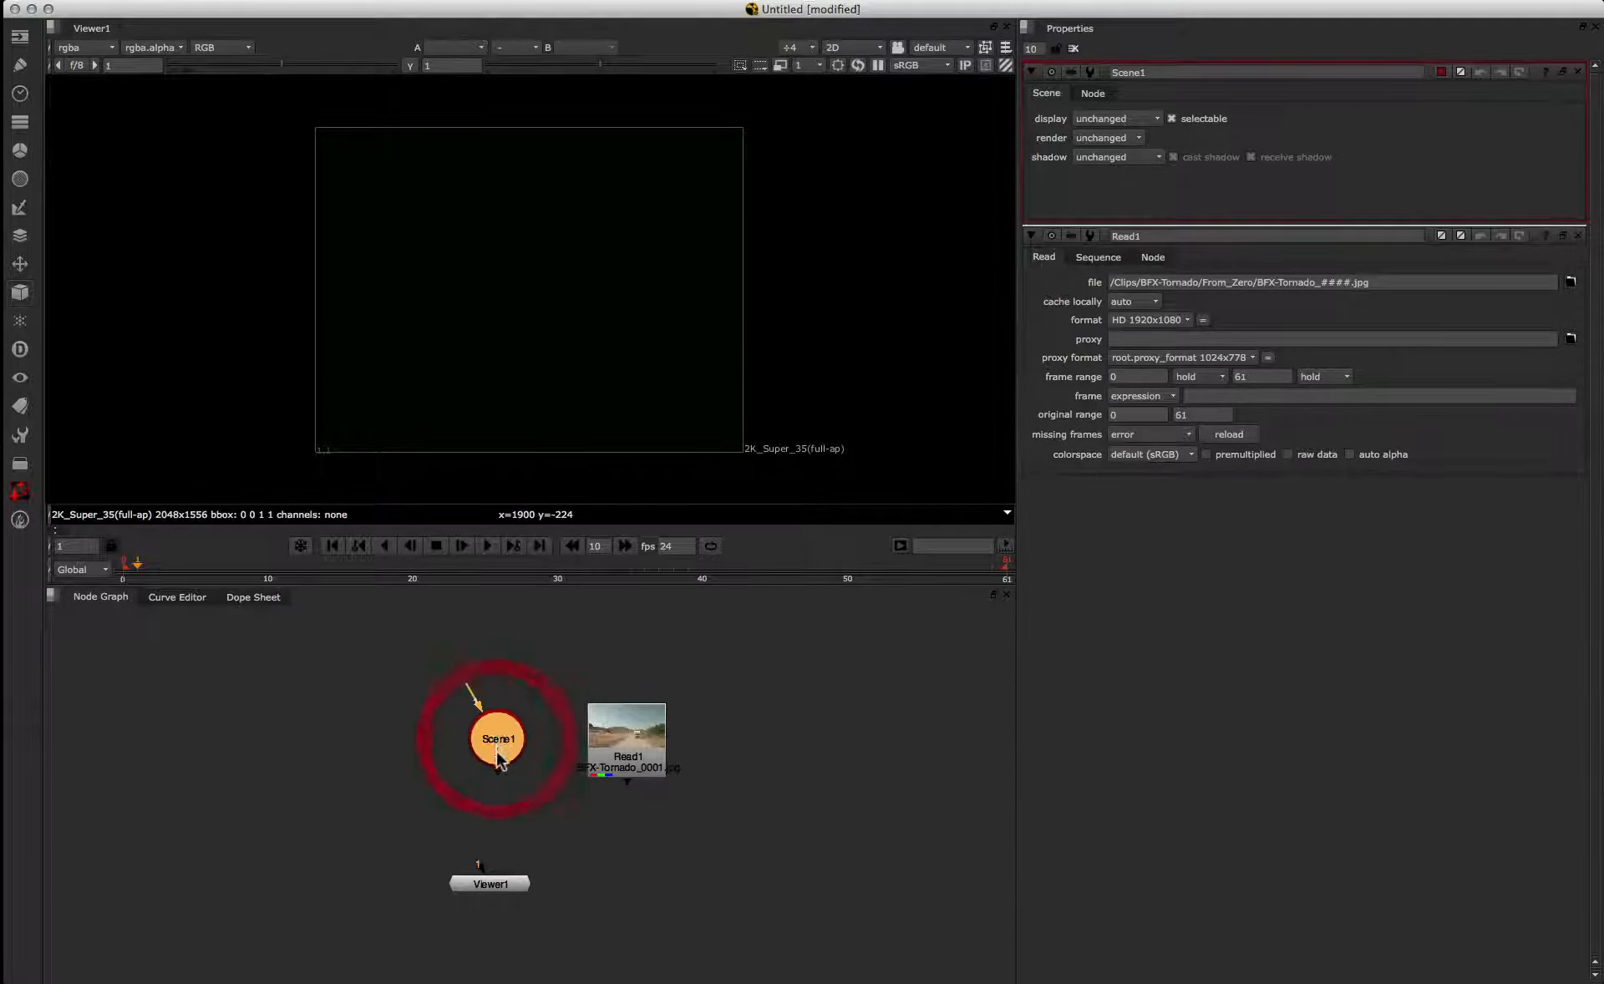
pyautogui.moveTo(493, 745); pyautogui.dragTo(495, 731)
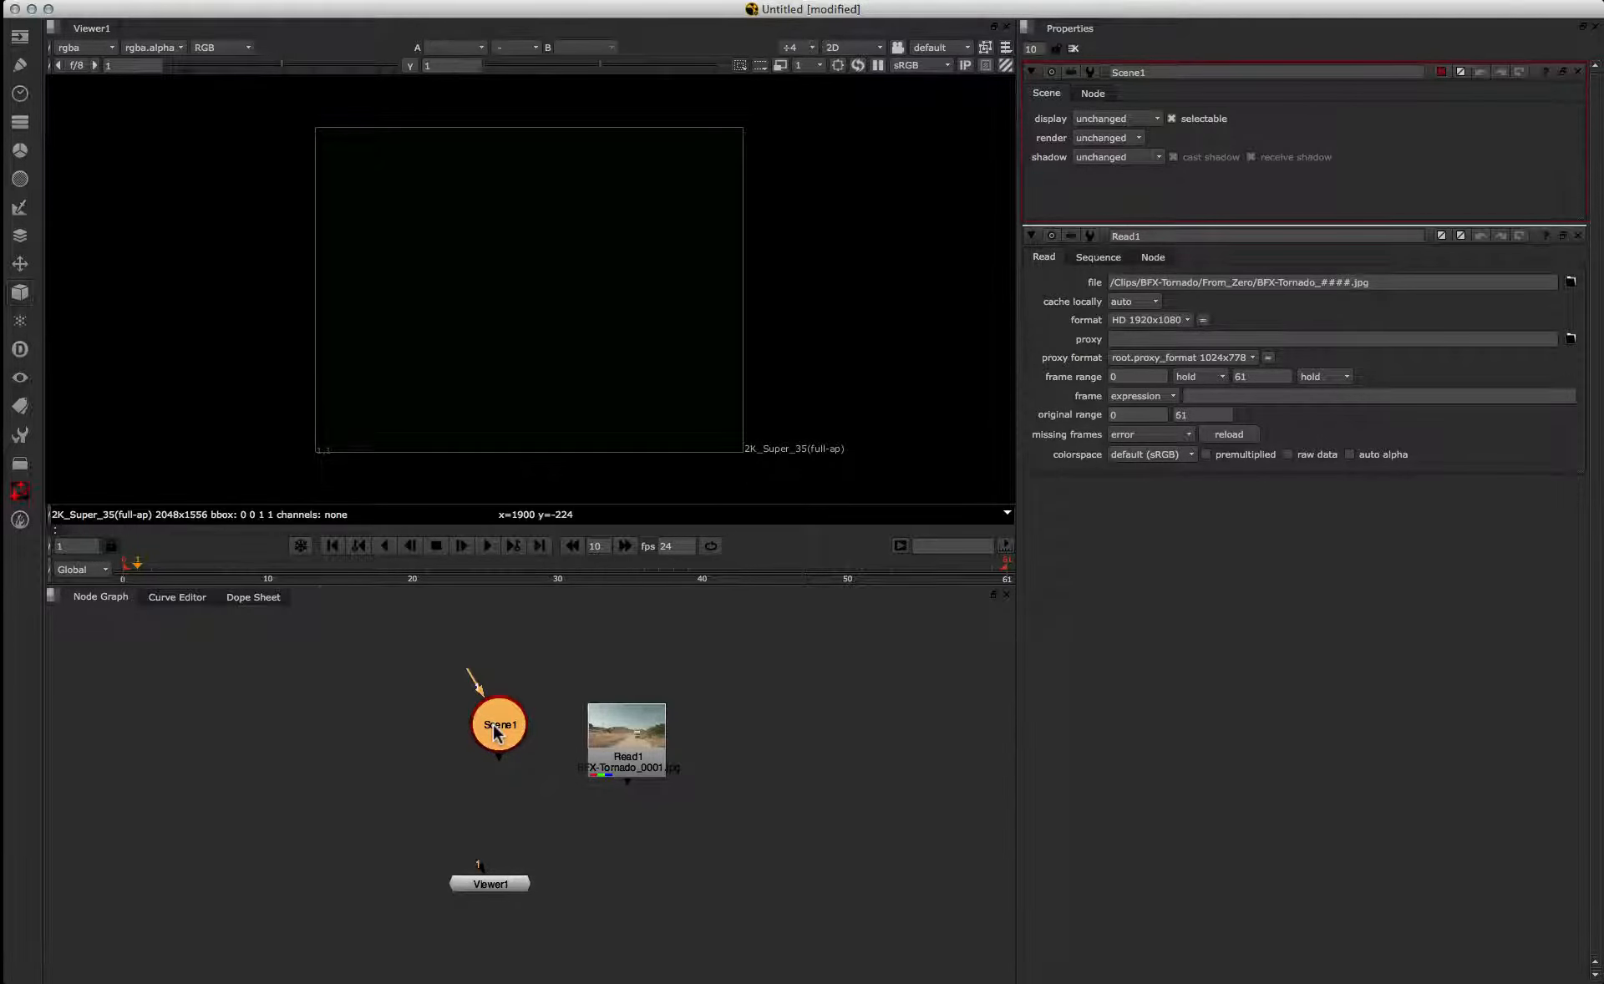
# Step: Add a ScanlineRender node fed by the Scene node
pyautogui.press('Tab')
pyautogui.write('sc')
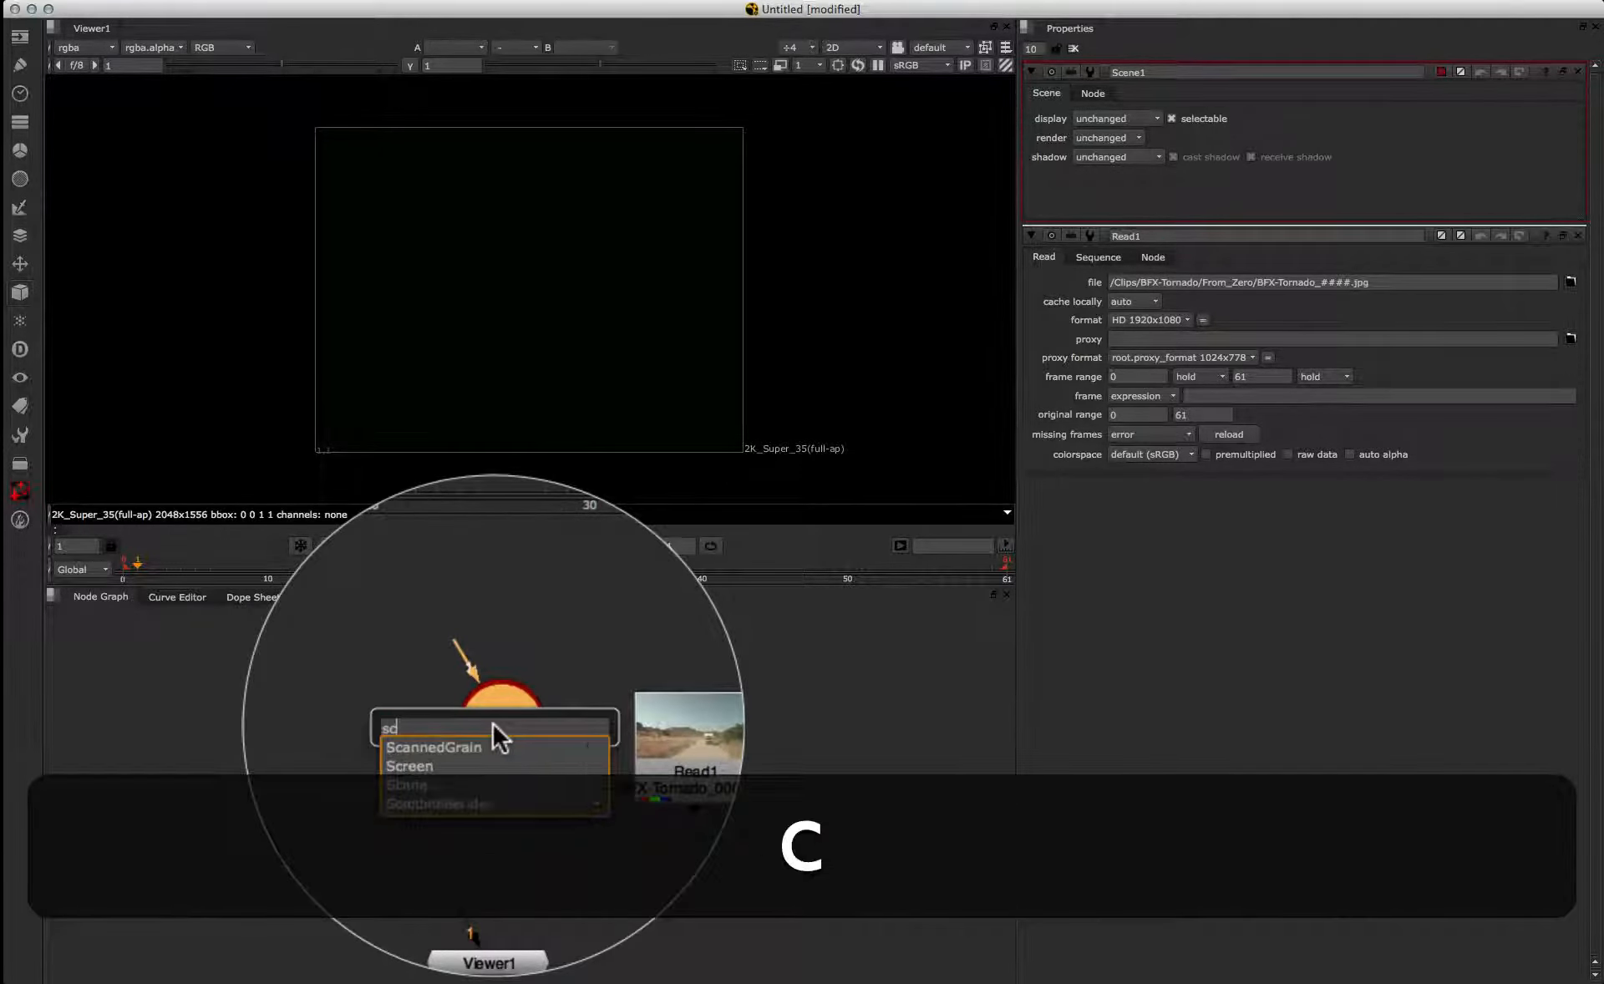
pyautogui.write('anline')
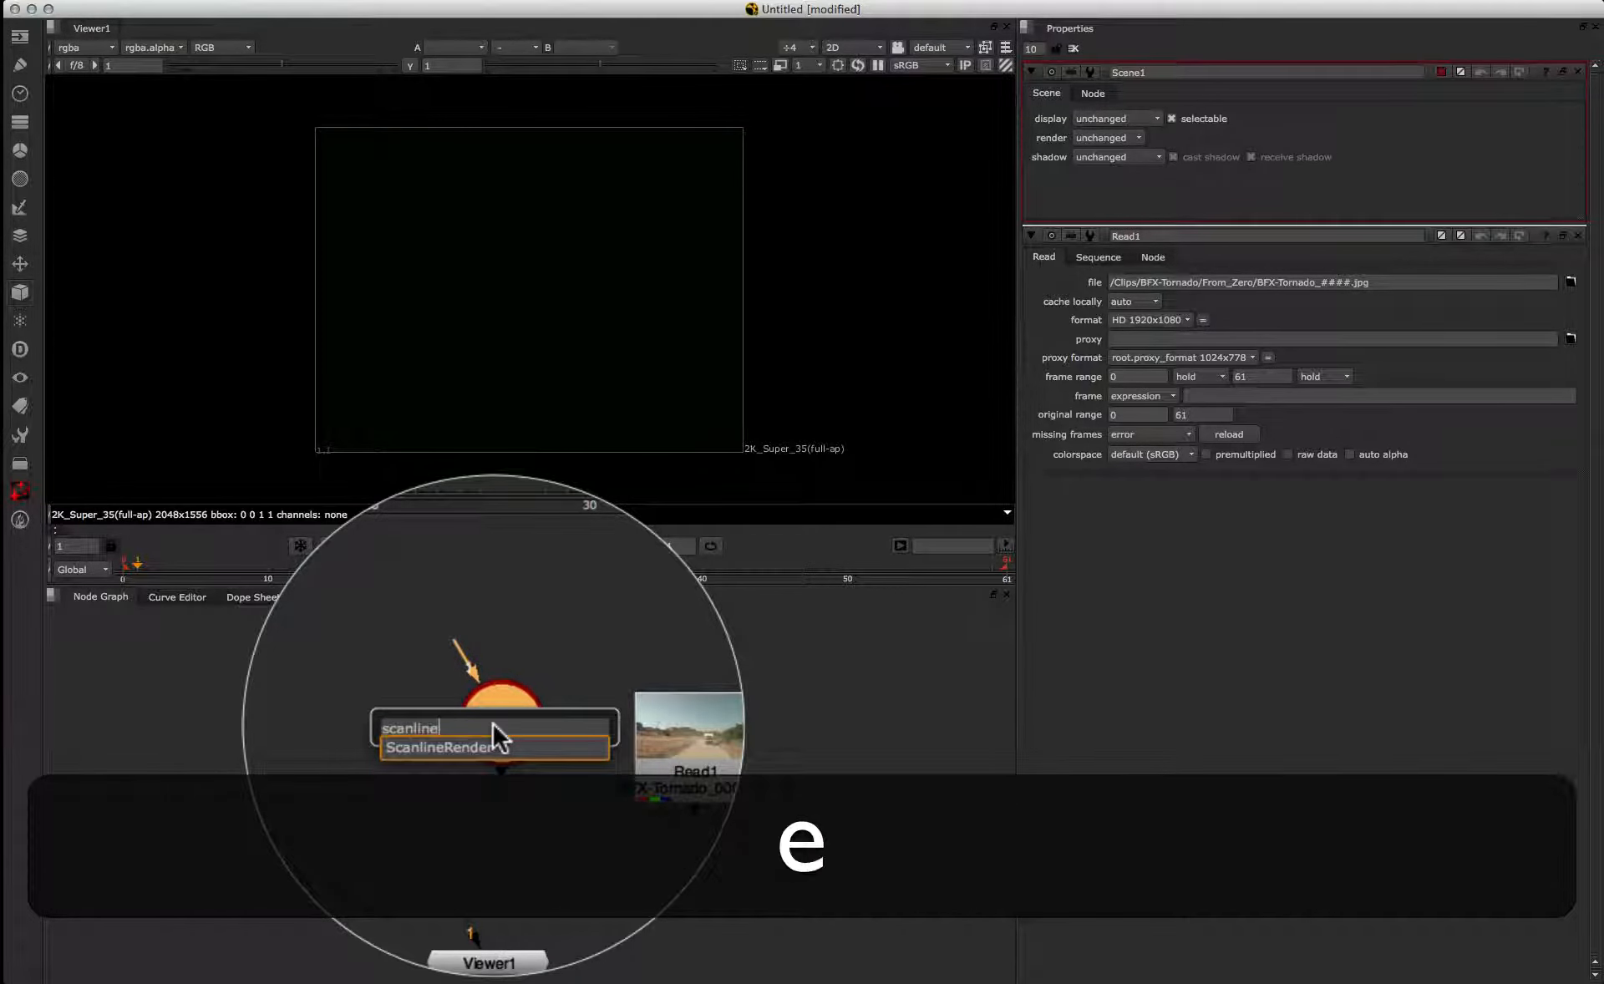
pyautogui.press('Down')
pyautogui.press('Return')
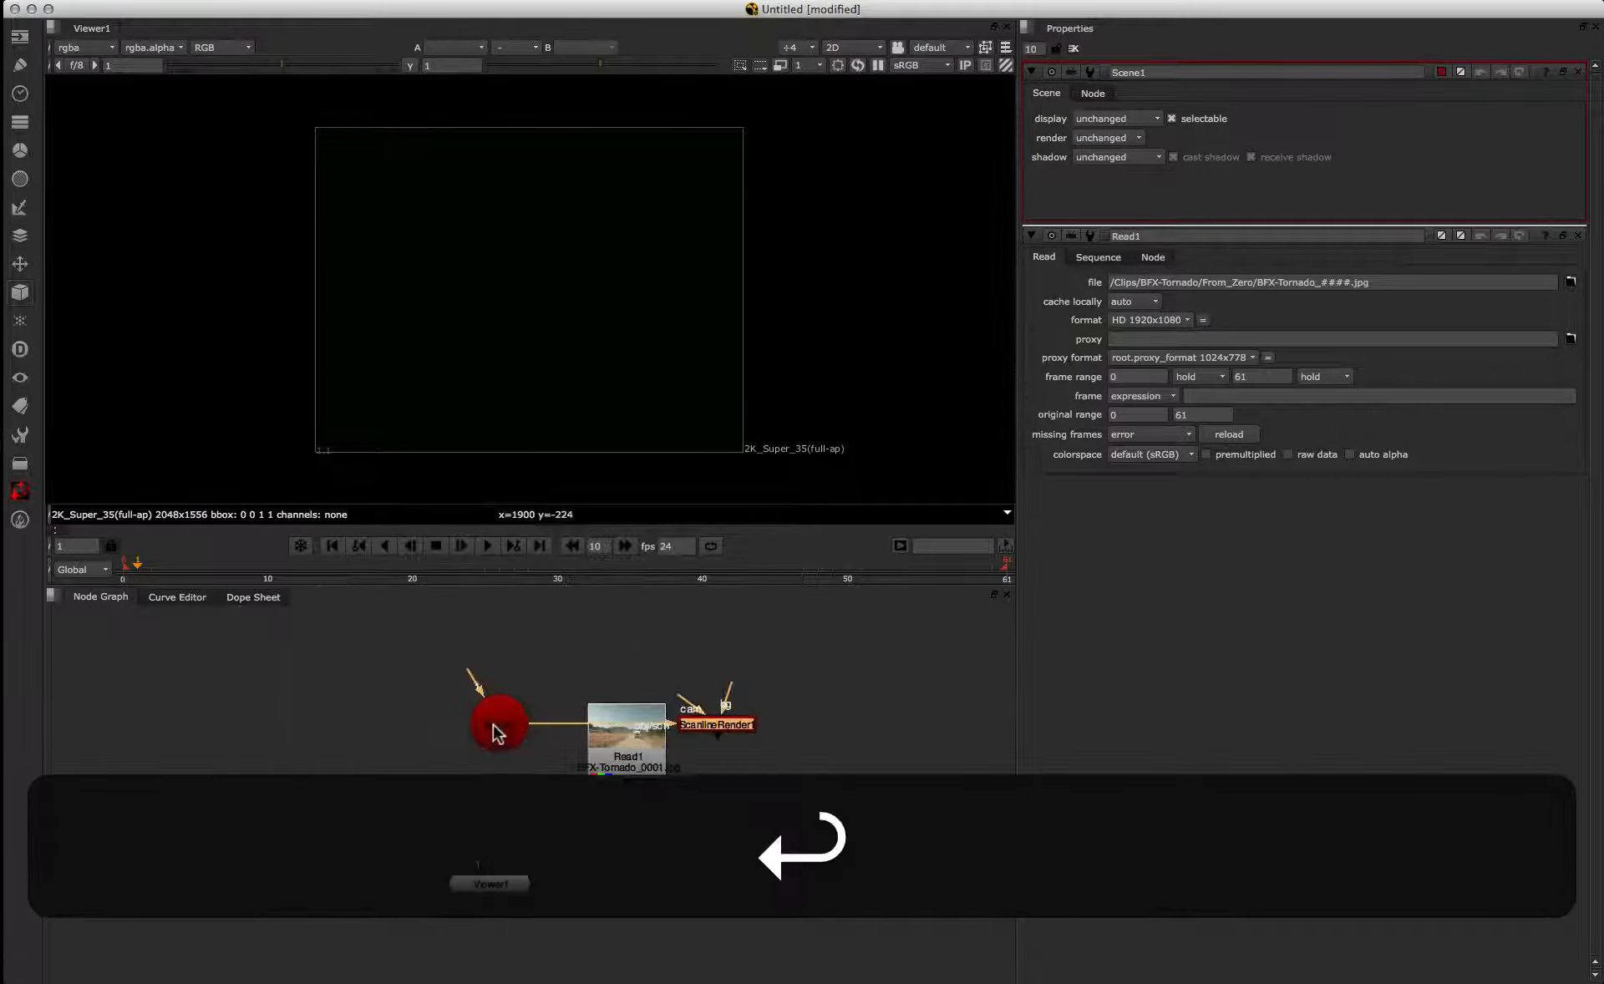
# Step: Place the ScanlineRender node below the Scene, connecting its bg input to the footage and its output to the viewer
pyautogui.moveTo(712, 732); pyautogui.dragTo(499, 833)
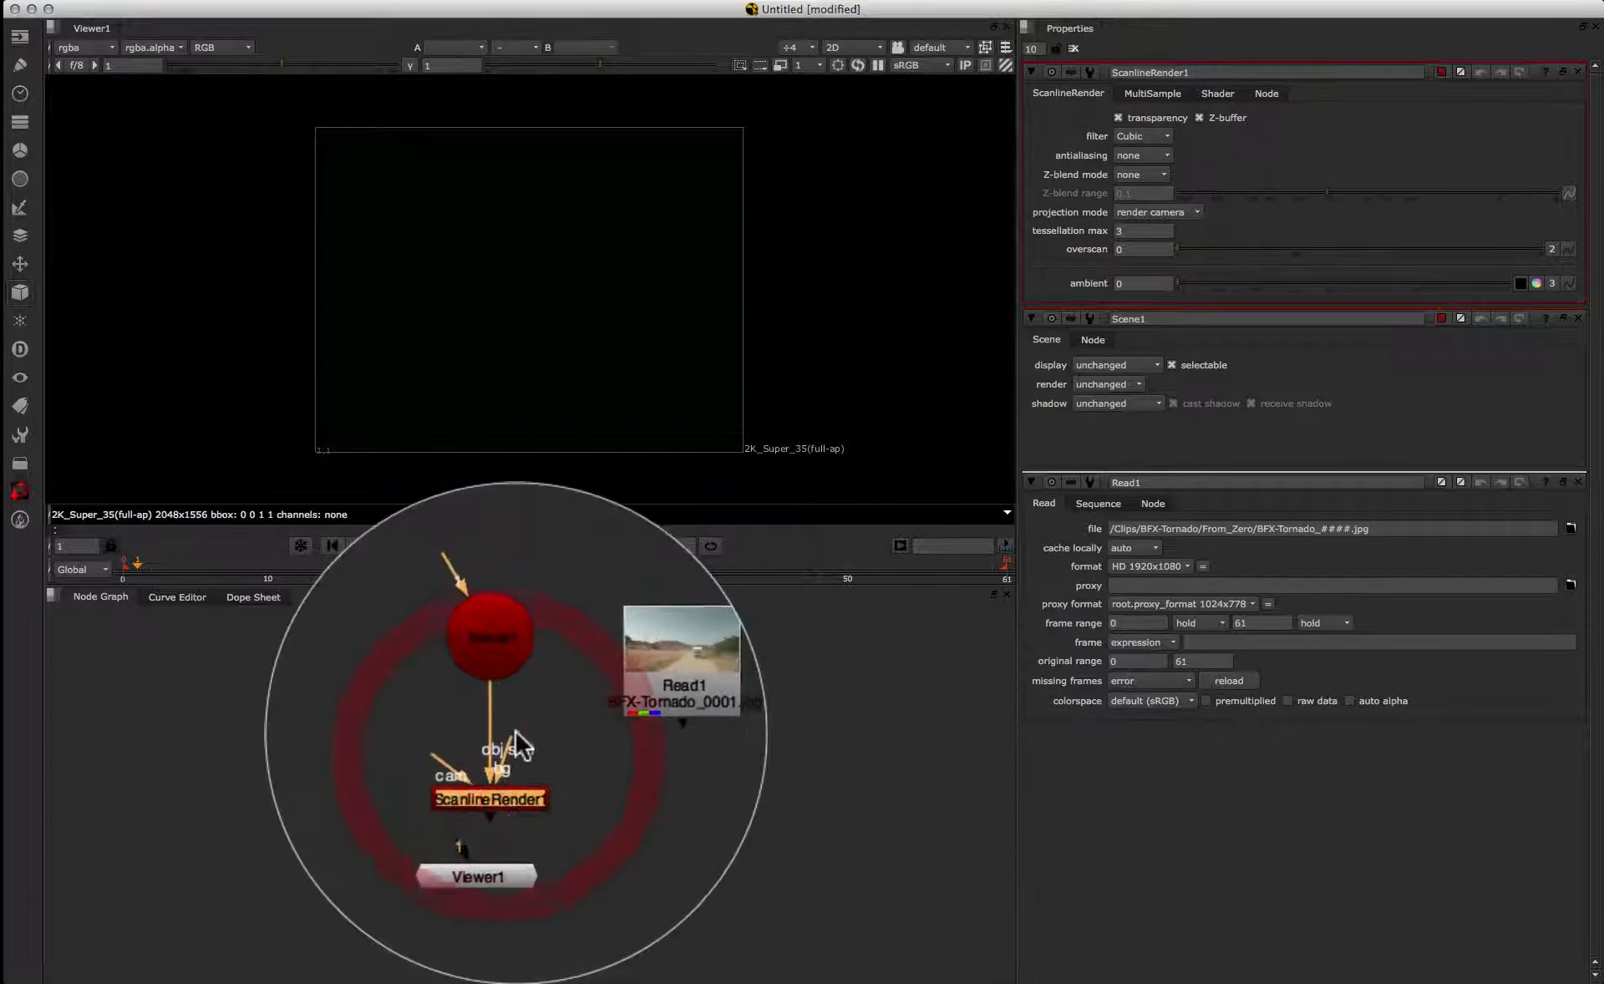
pyautogui.moveTo(516, 733); pyautogui.dragTo(653, 745)
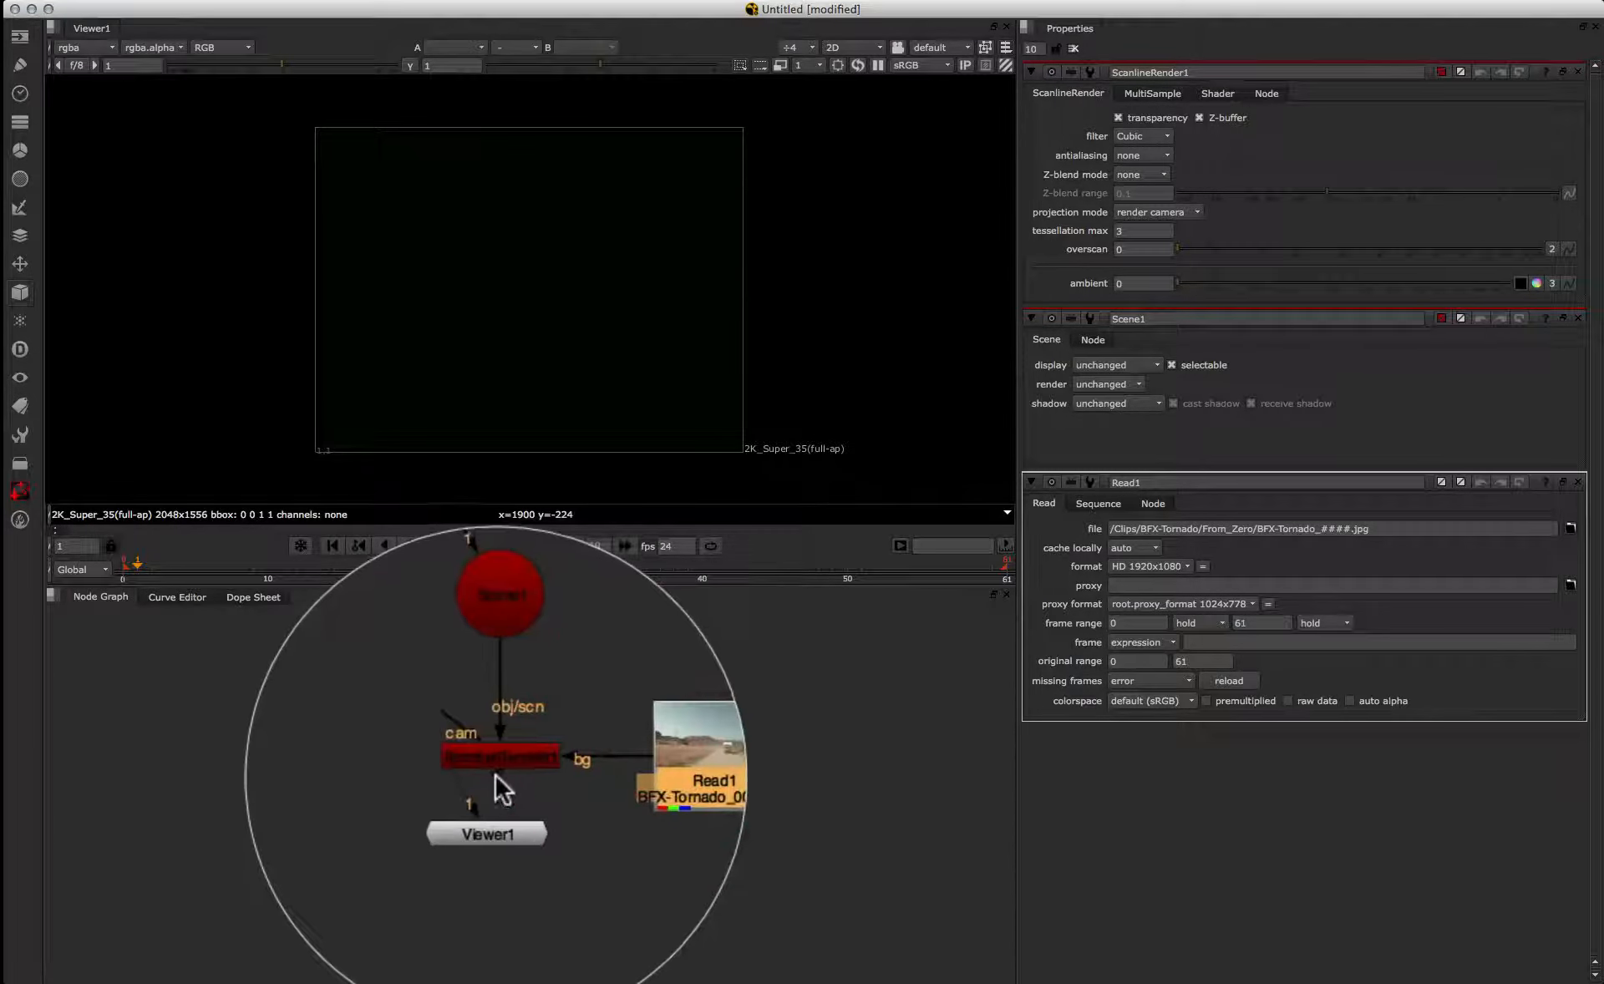
pyautogui.moveTo(498, 772); pyautogui.dragTo(511, 861)
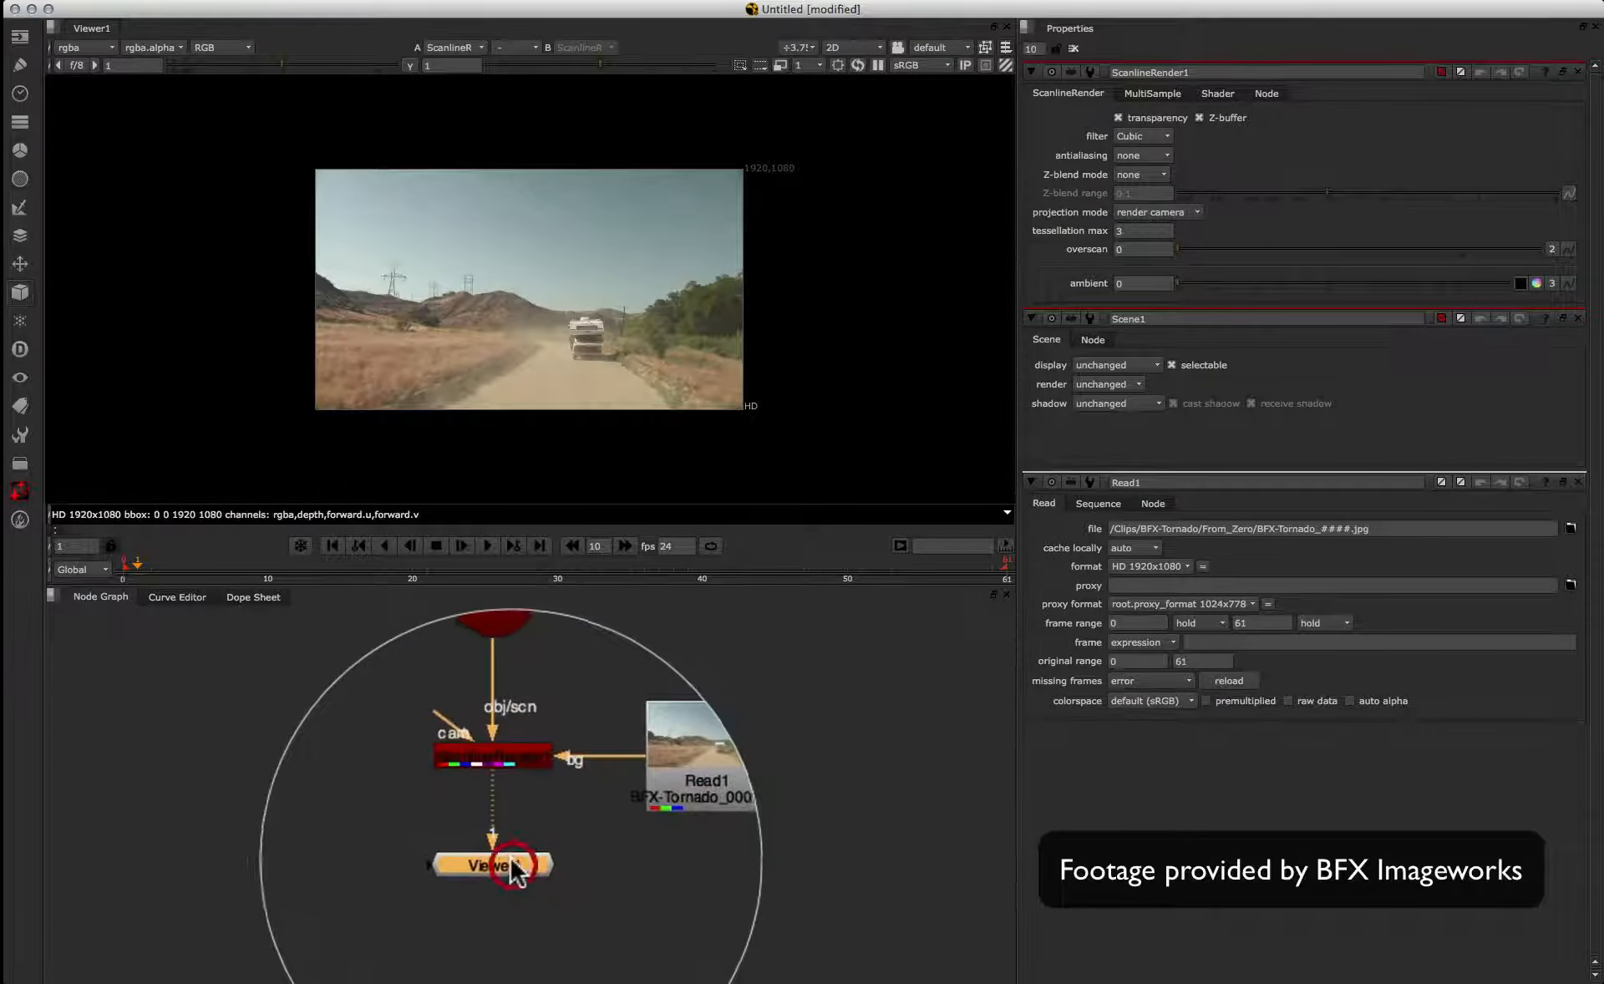
# Step: Add a Camera node beside the ScanlineRender node and connect it to the render's cam input
pyautogui.moveTo(462, 739); pyautogui.dragTo(402, 738)
pyautogui.press('Tab')
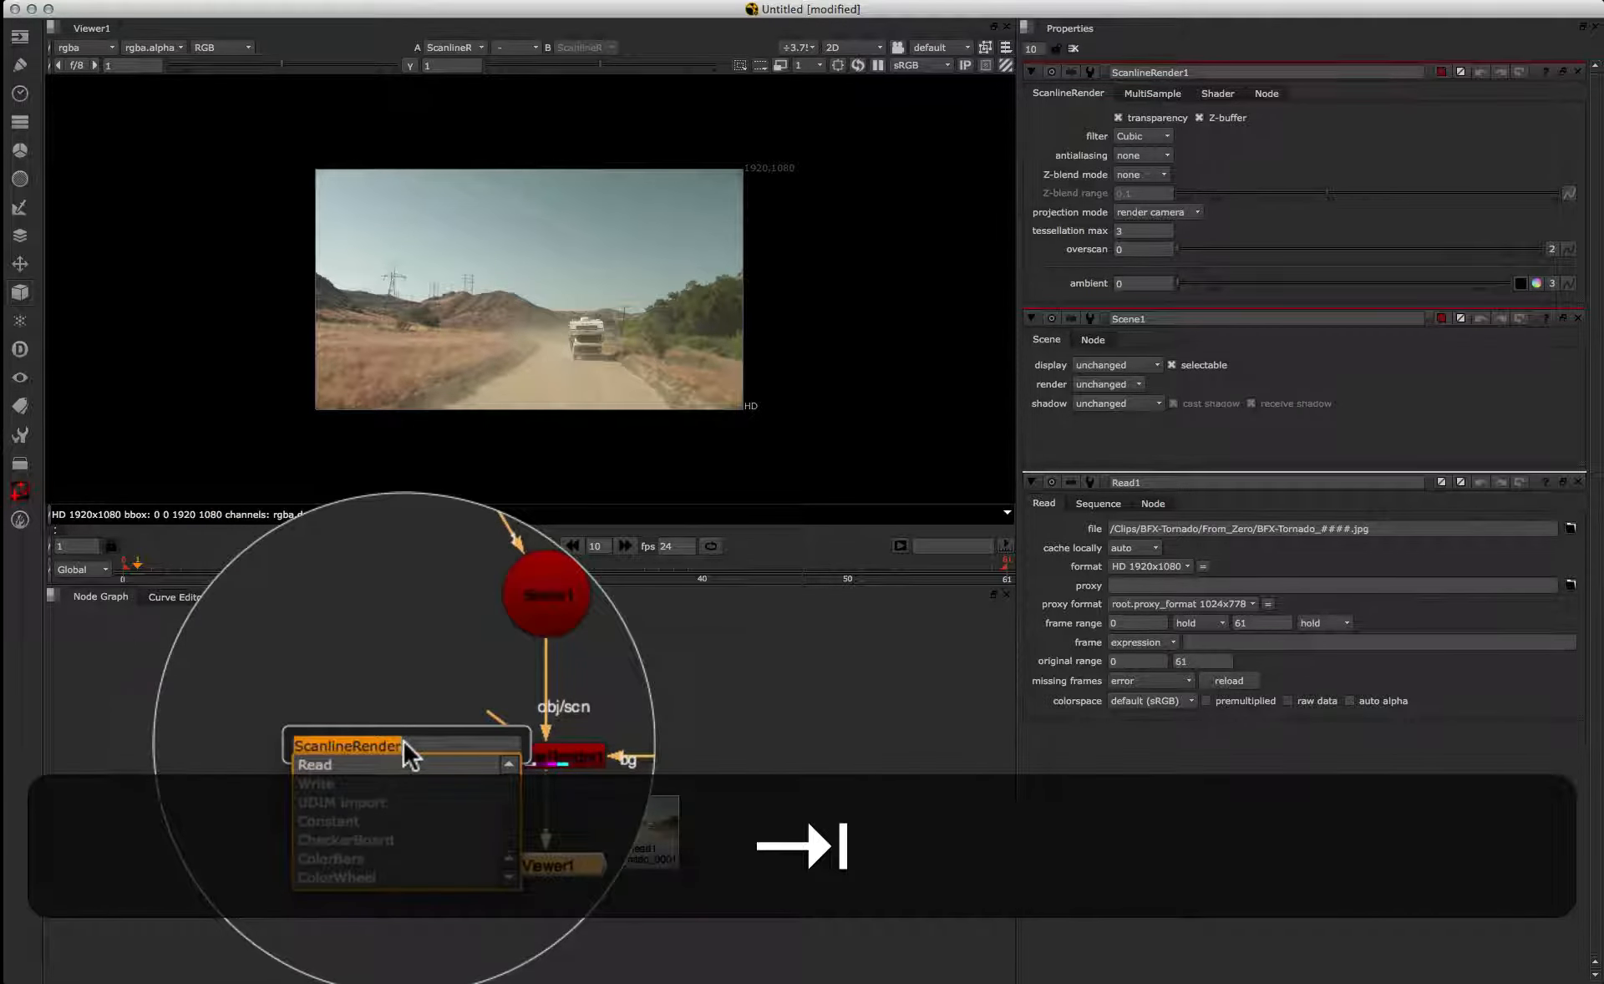
pyautogui.write('camera')
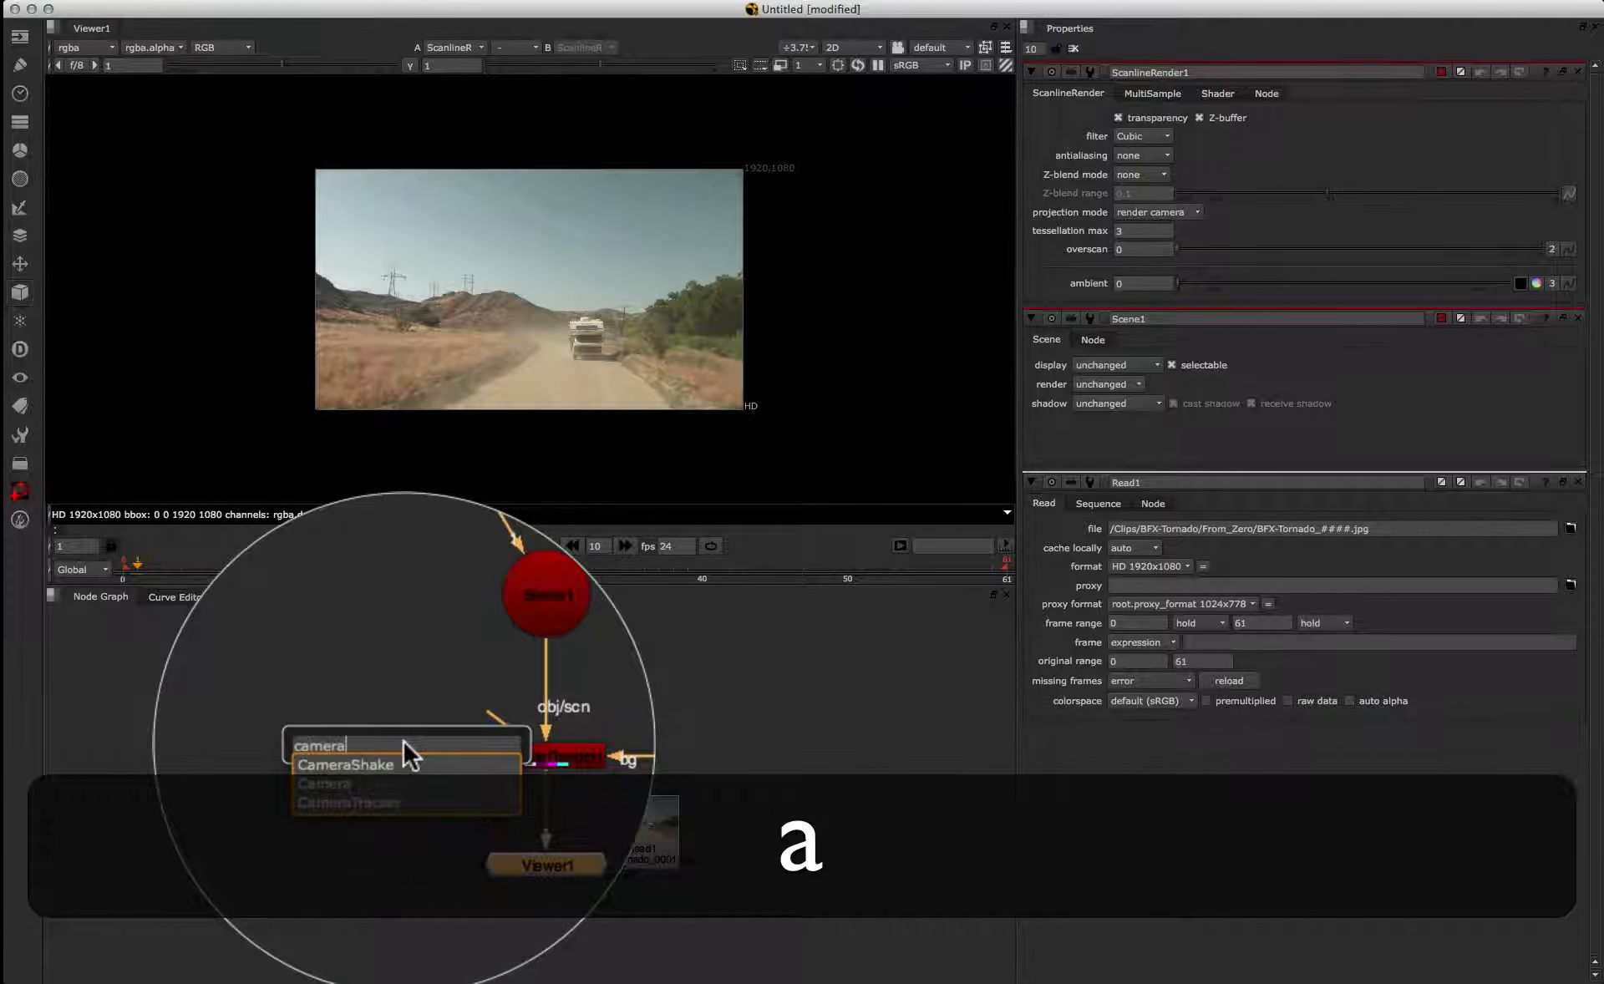
pyautogui.click(392, 780)
pyautogui.moveTo(429, 741); pyautogui.dragTo(323, 735)
pyautogui.click(459, 735)
pyautogui.moveTo(459, 739); pyautogui.dragTo(385, 774)
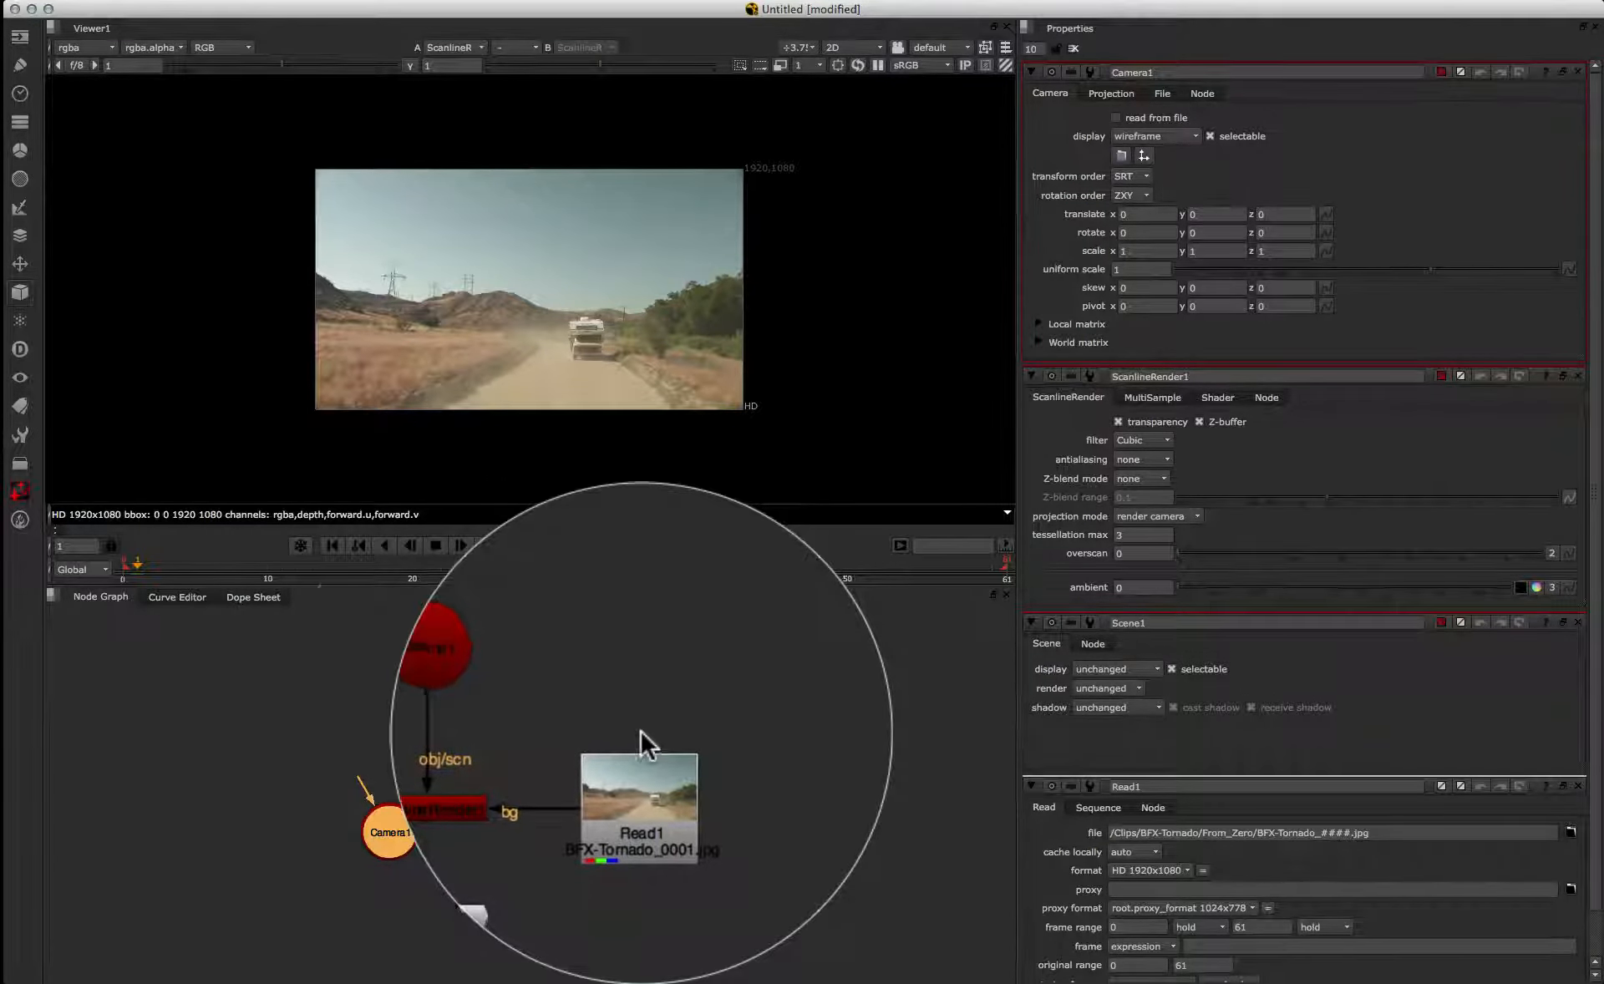
# Step: Add a ReadGeo node above the footage node and connect it to the Scene node's input
pyautogui.click(506, 727)
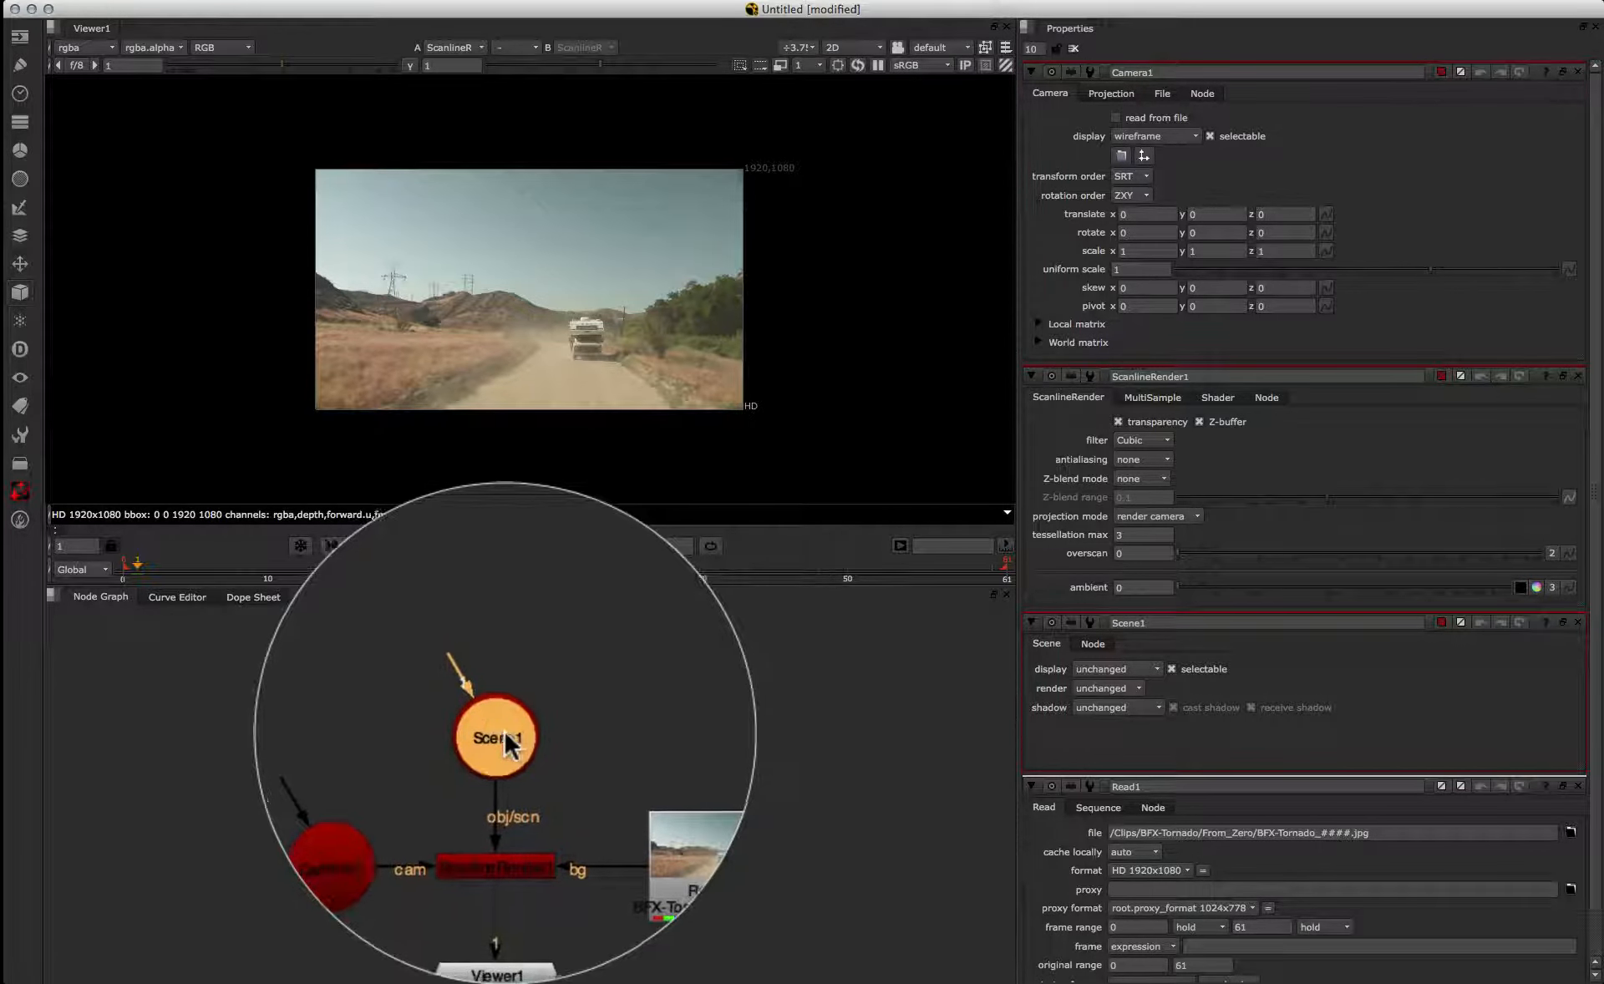
pyautogui.click(584, 684)
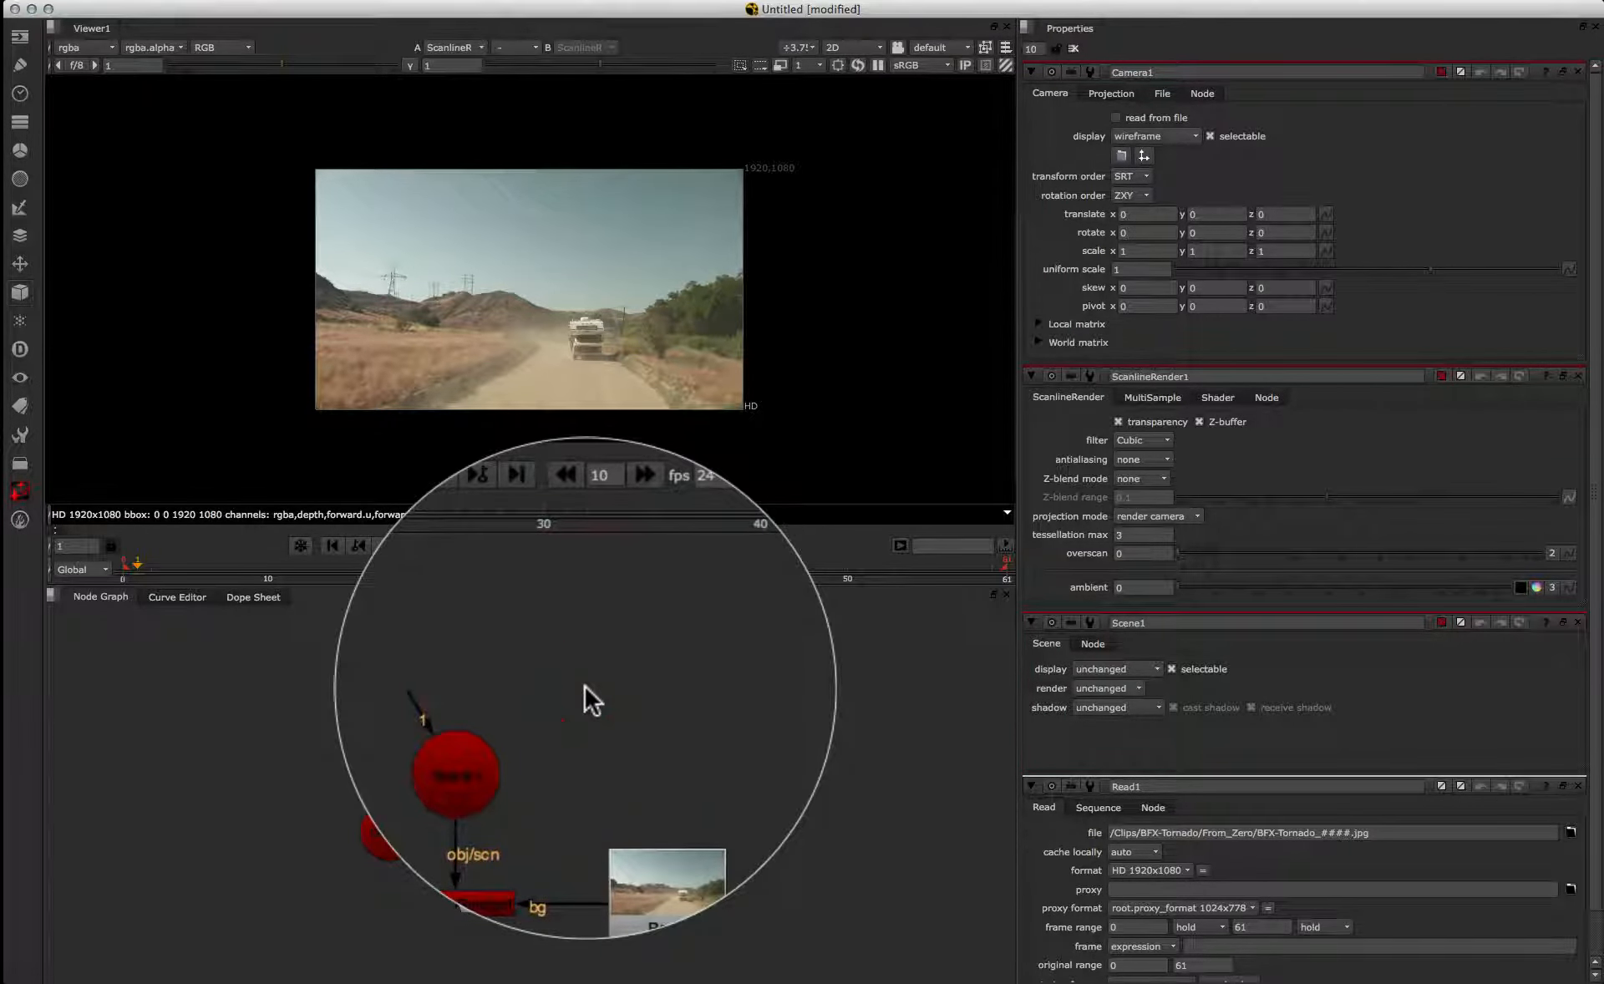
pyautogui.press('Tab')
pyautogui.write('read')
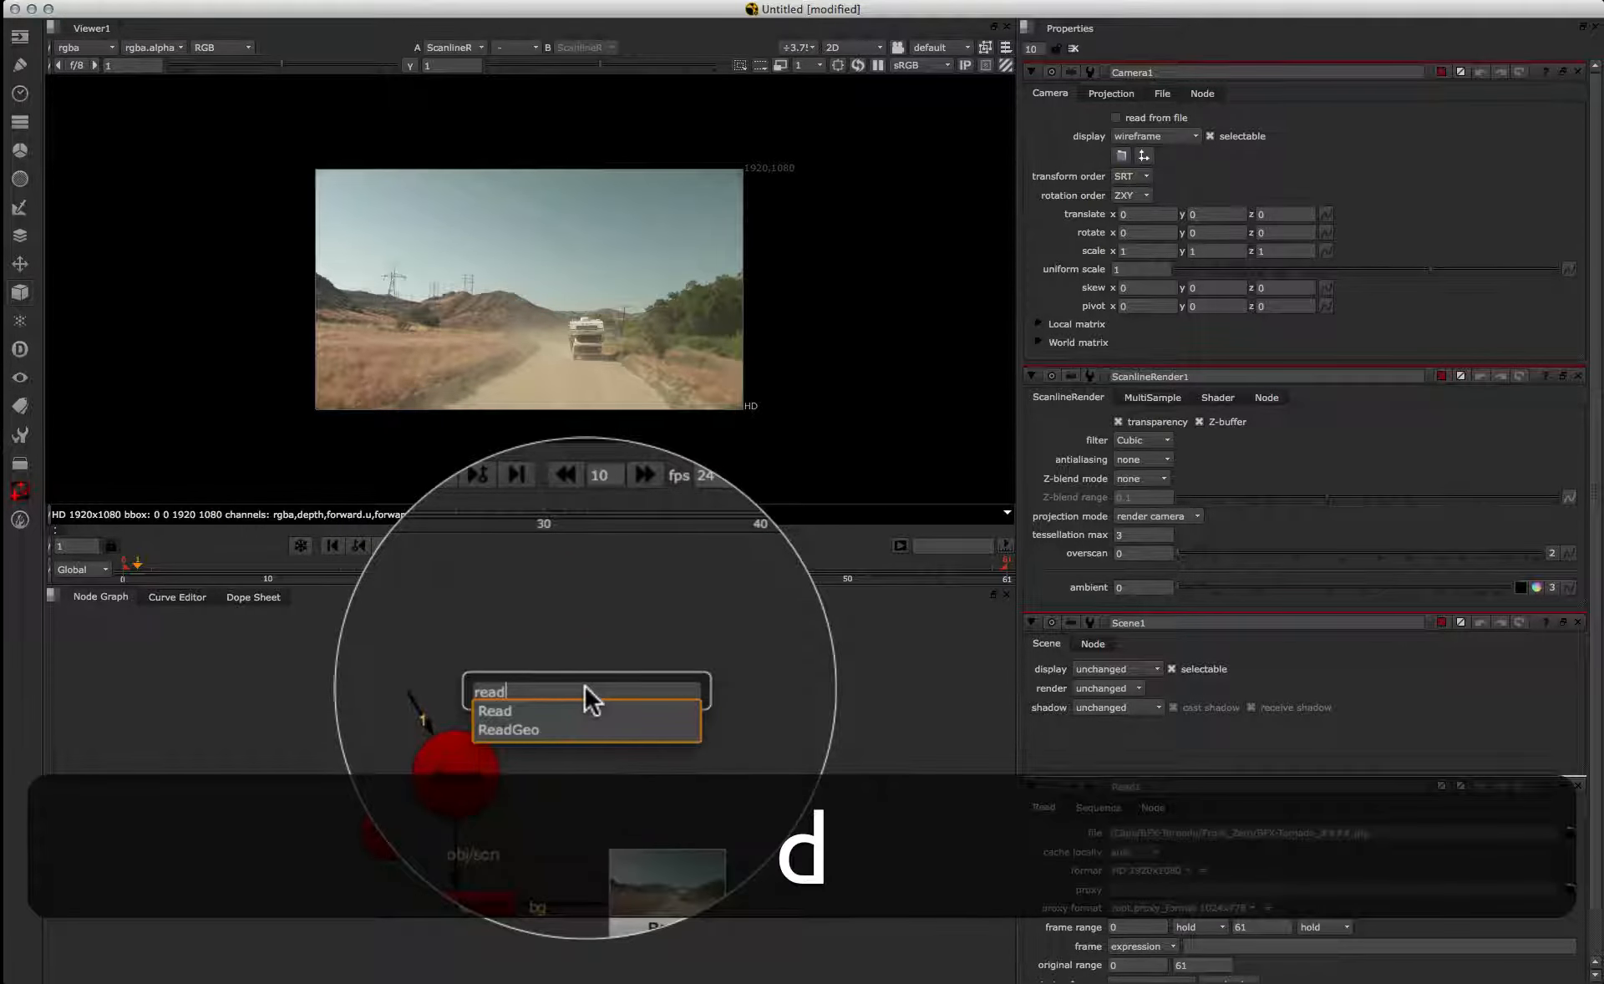
pyautogui.write('geo')
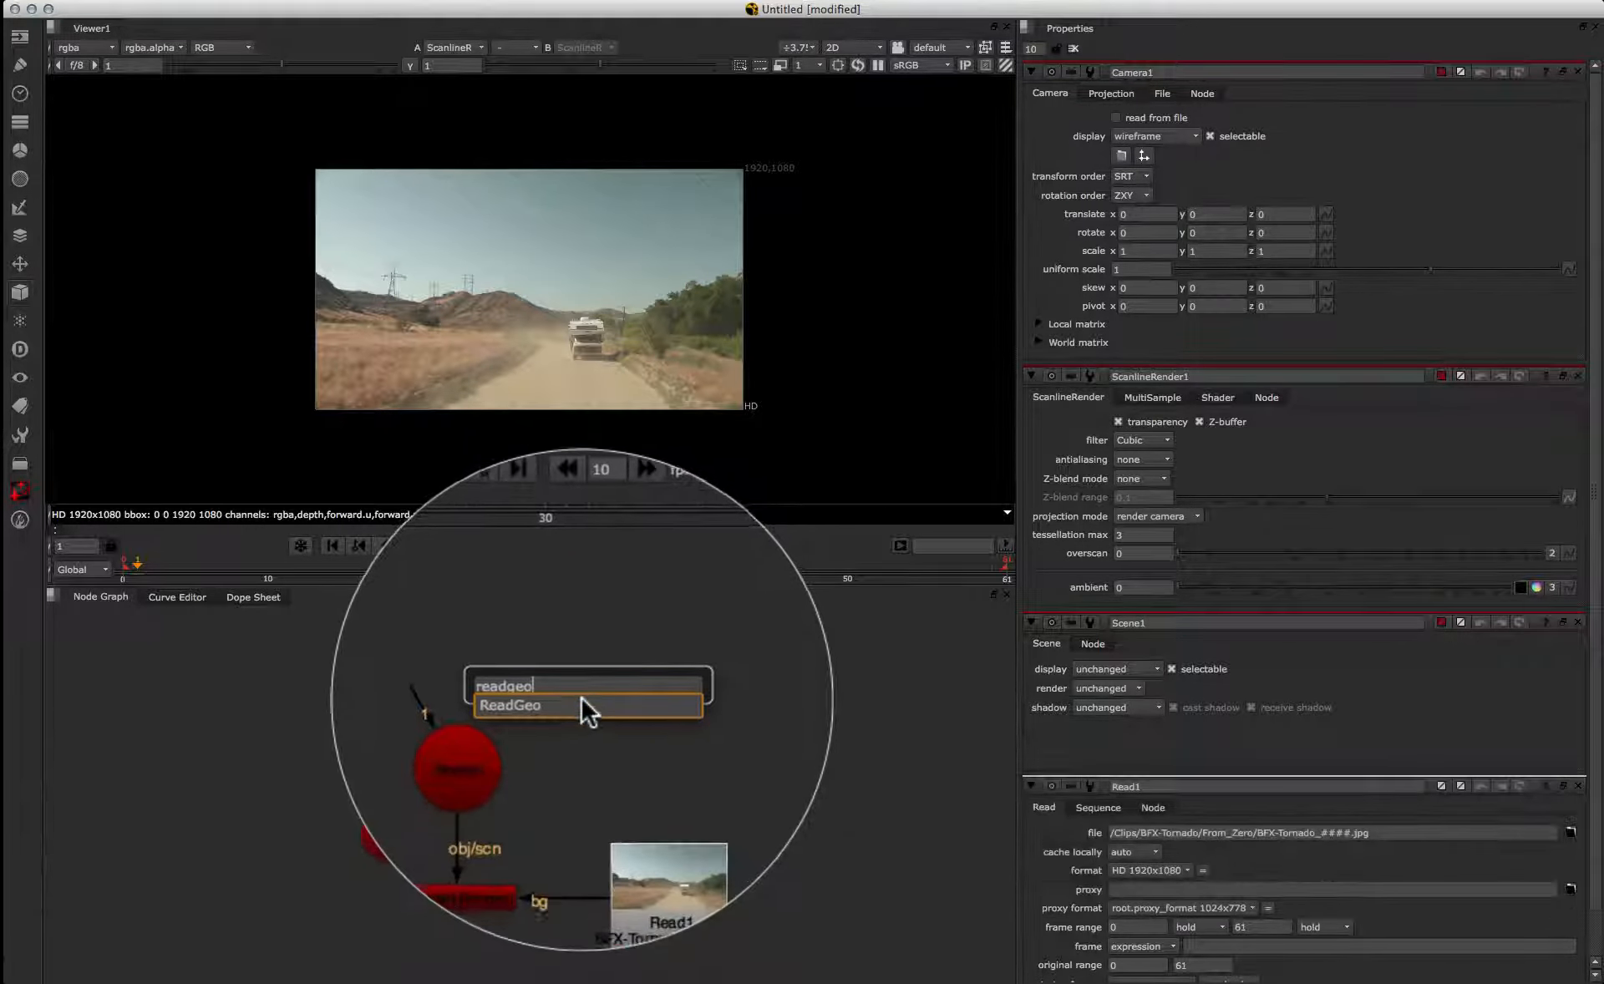
pyautogui.click(579, 695)
pyautogui.click(614, 699)
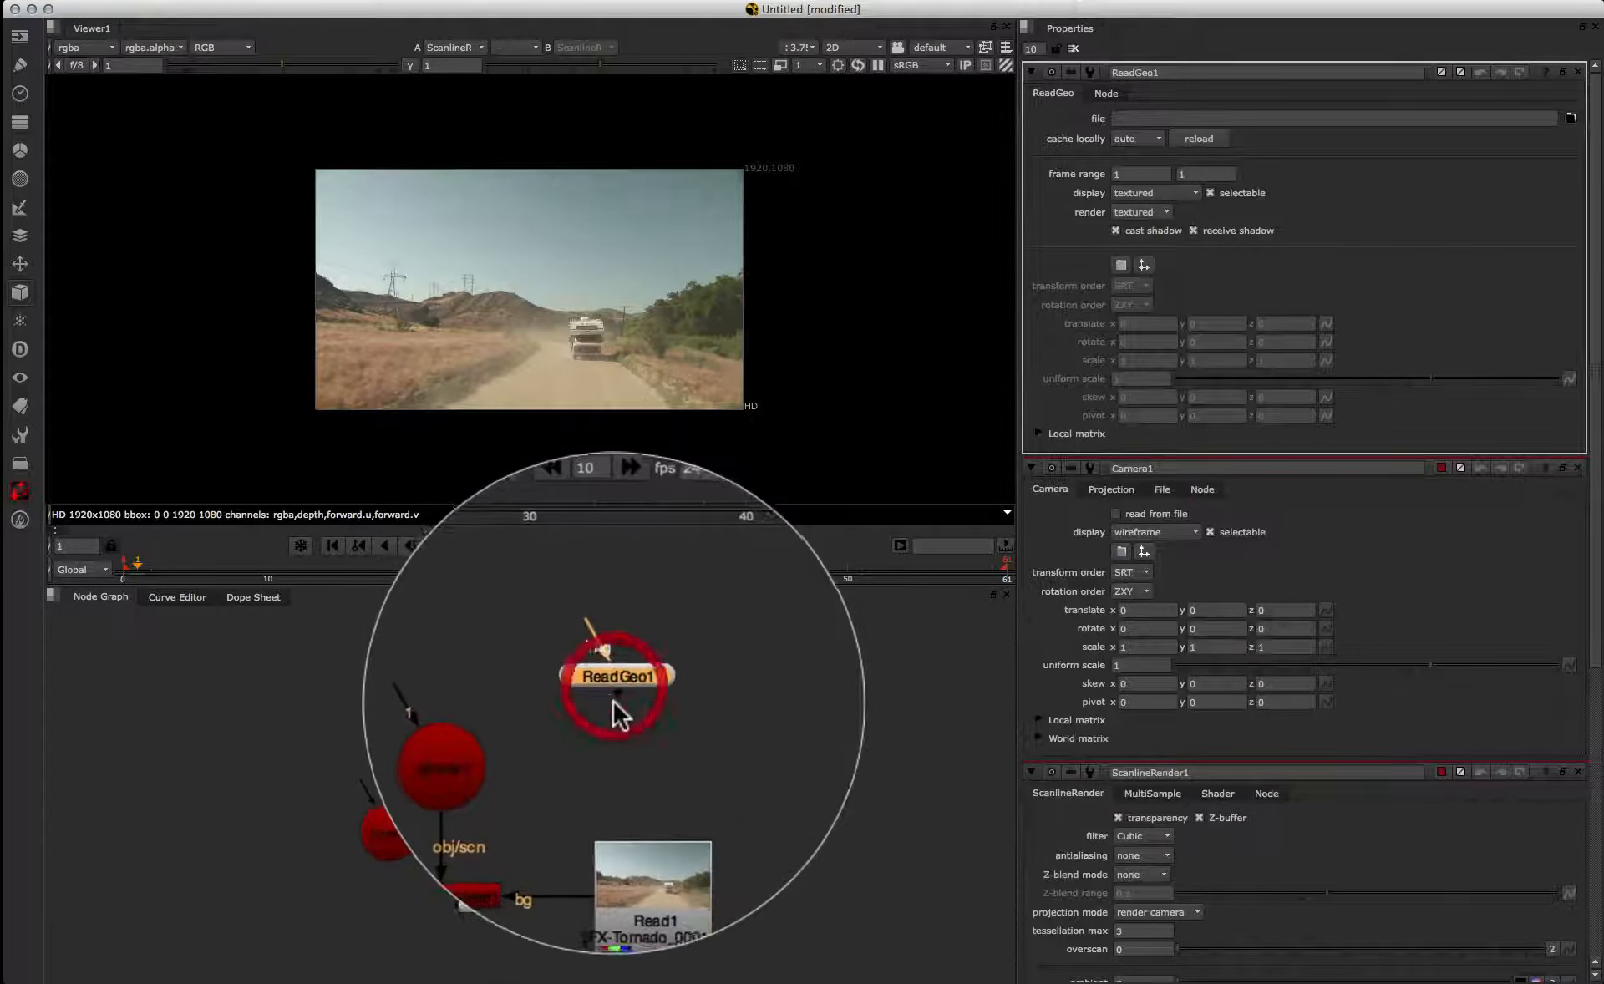
pyautogui.moveTo(614, 698); pyautogui.dragTo(648, 746)
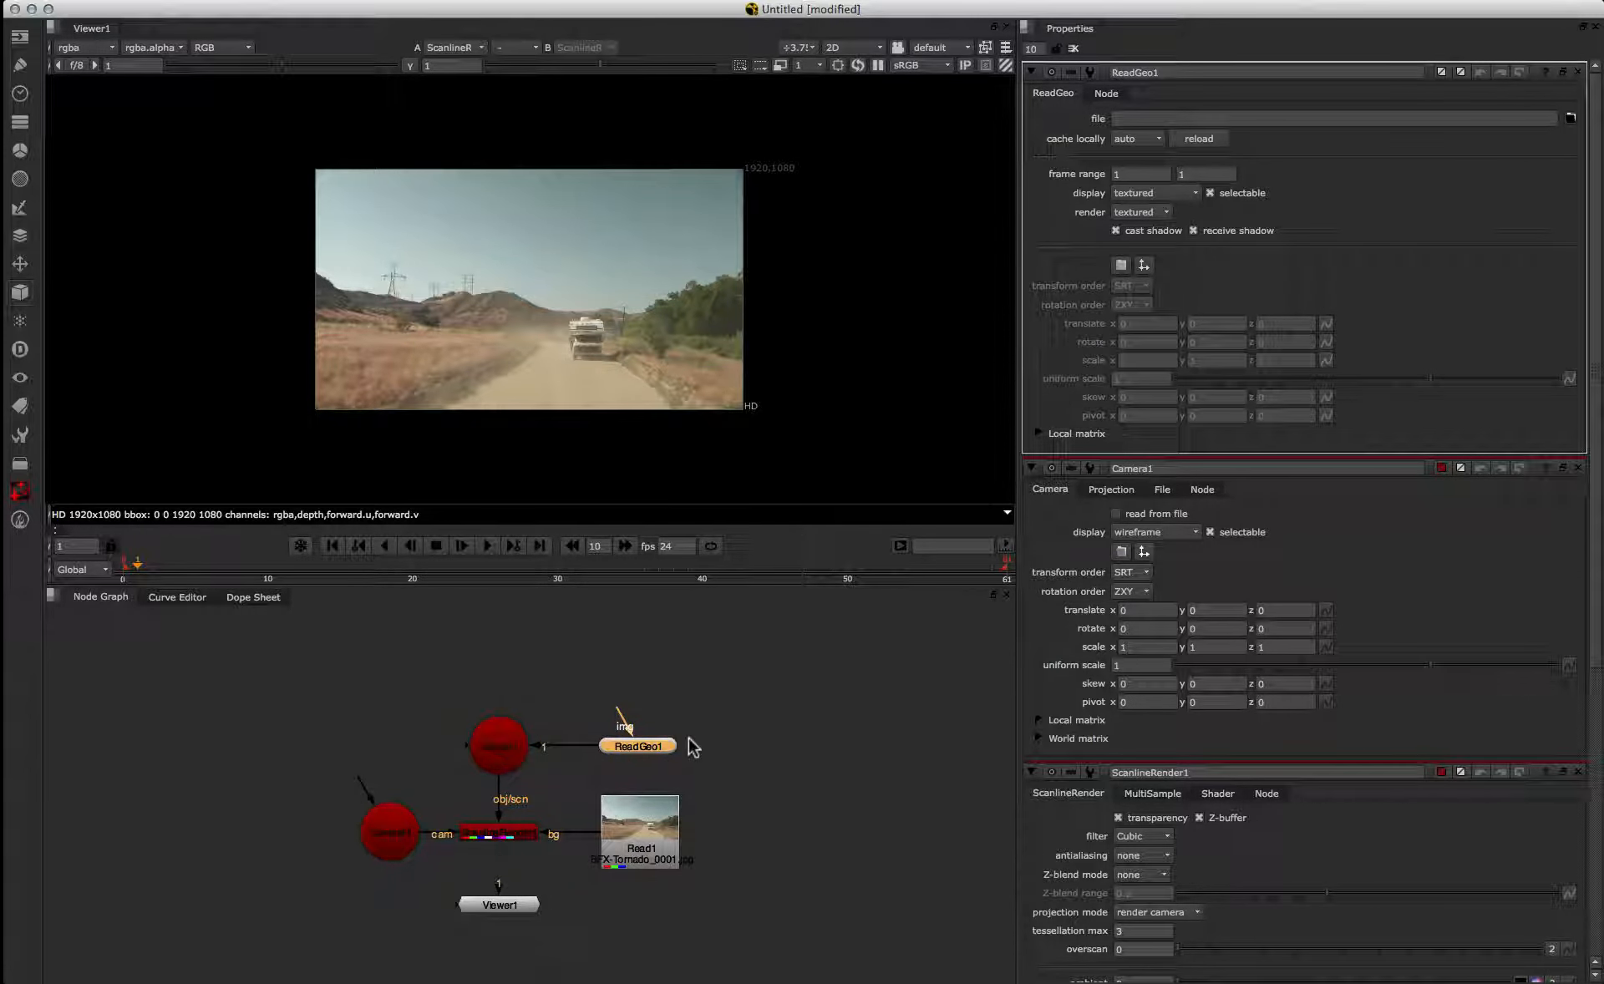
# Step: Enable read from file on the Camera node and load BFX-Nuke.fbx from /Clips/BFX-Tornado, accepting replacement of the current camera data
pyautogui.click(389, 834)
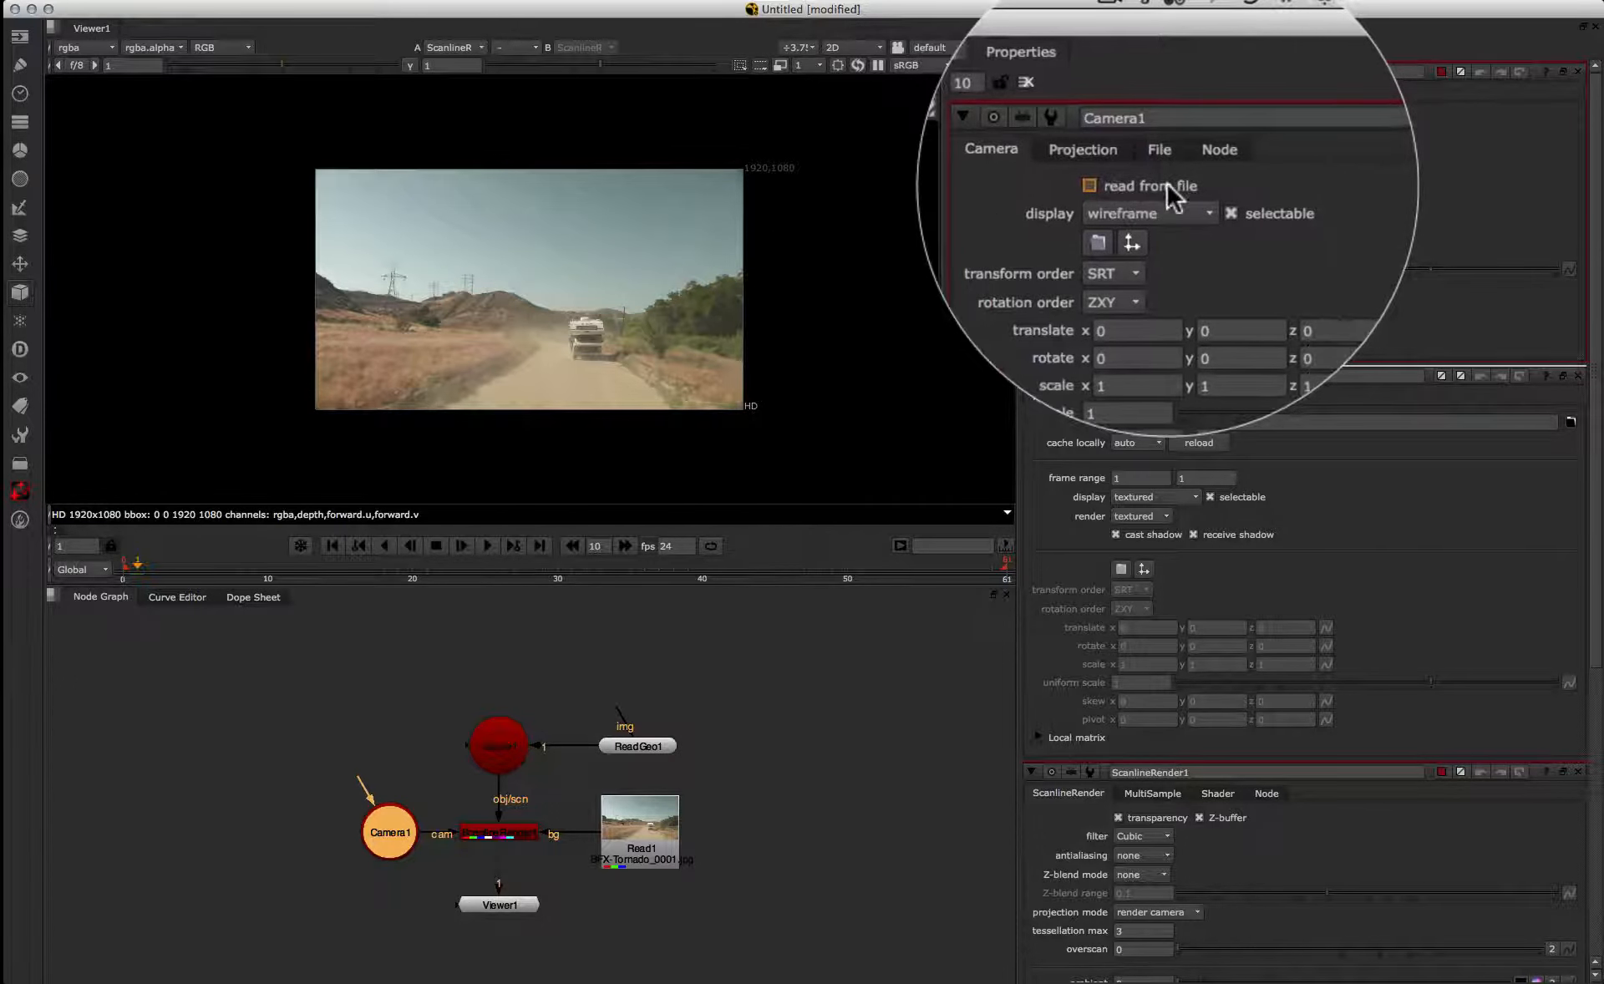
pyautogui.click(1166, 182)
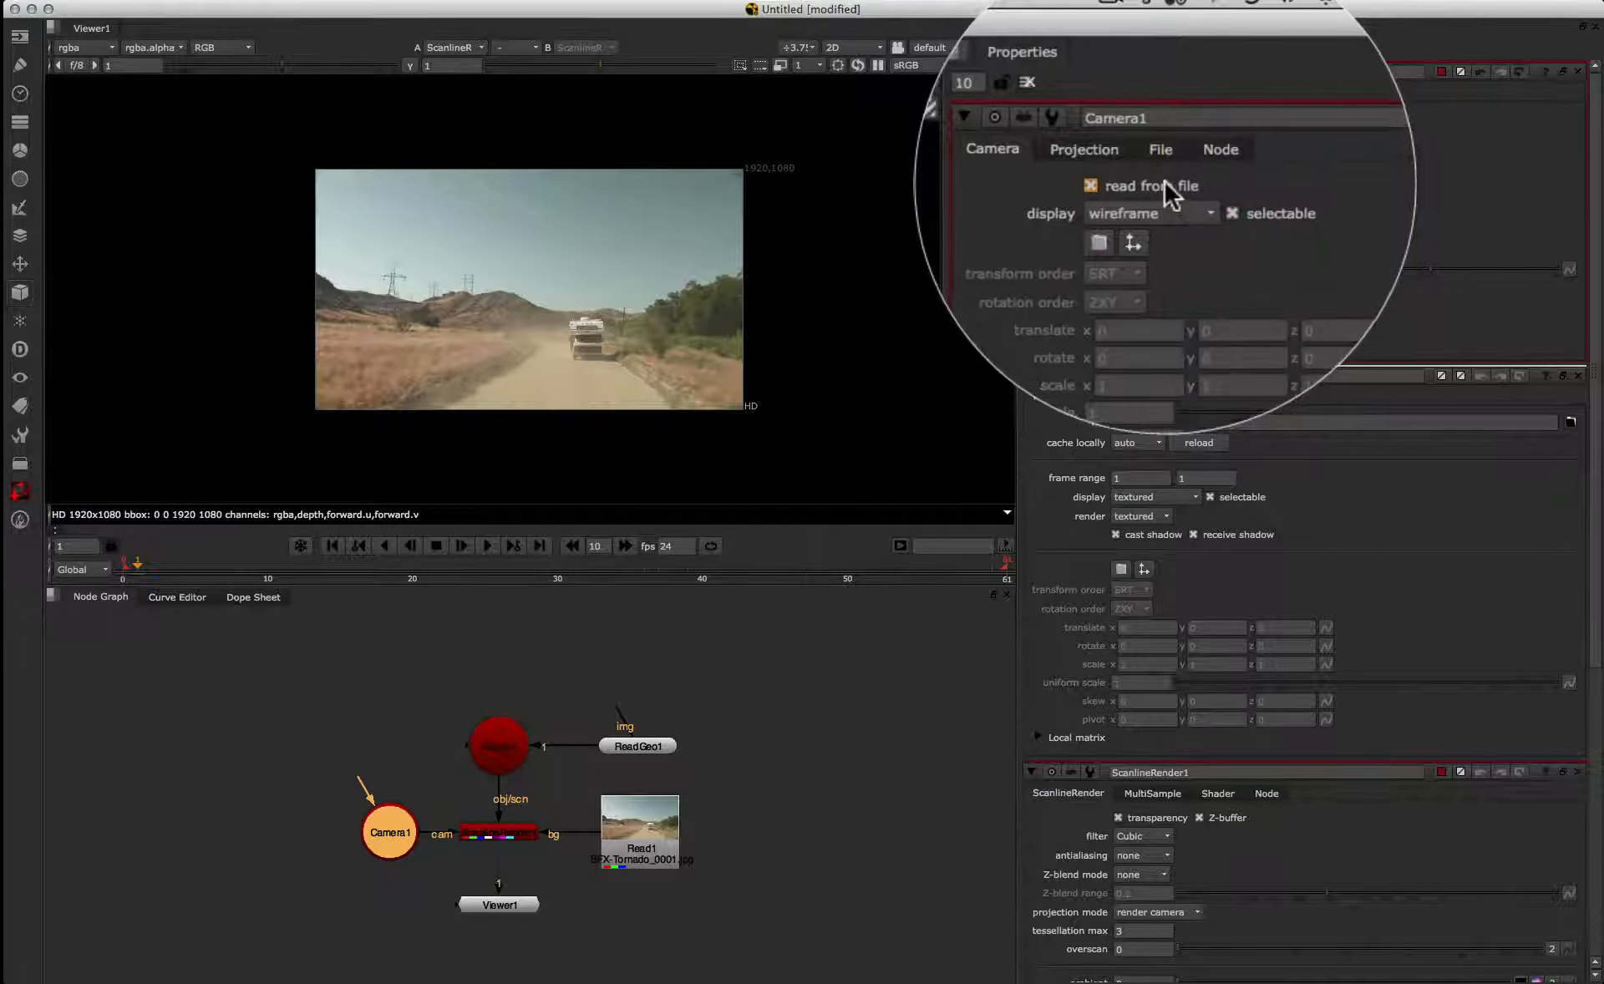
pyautogui.click(1162, 94)
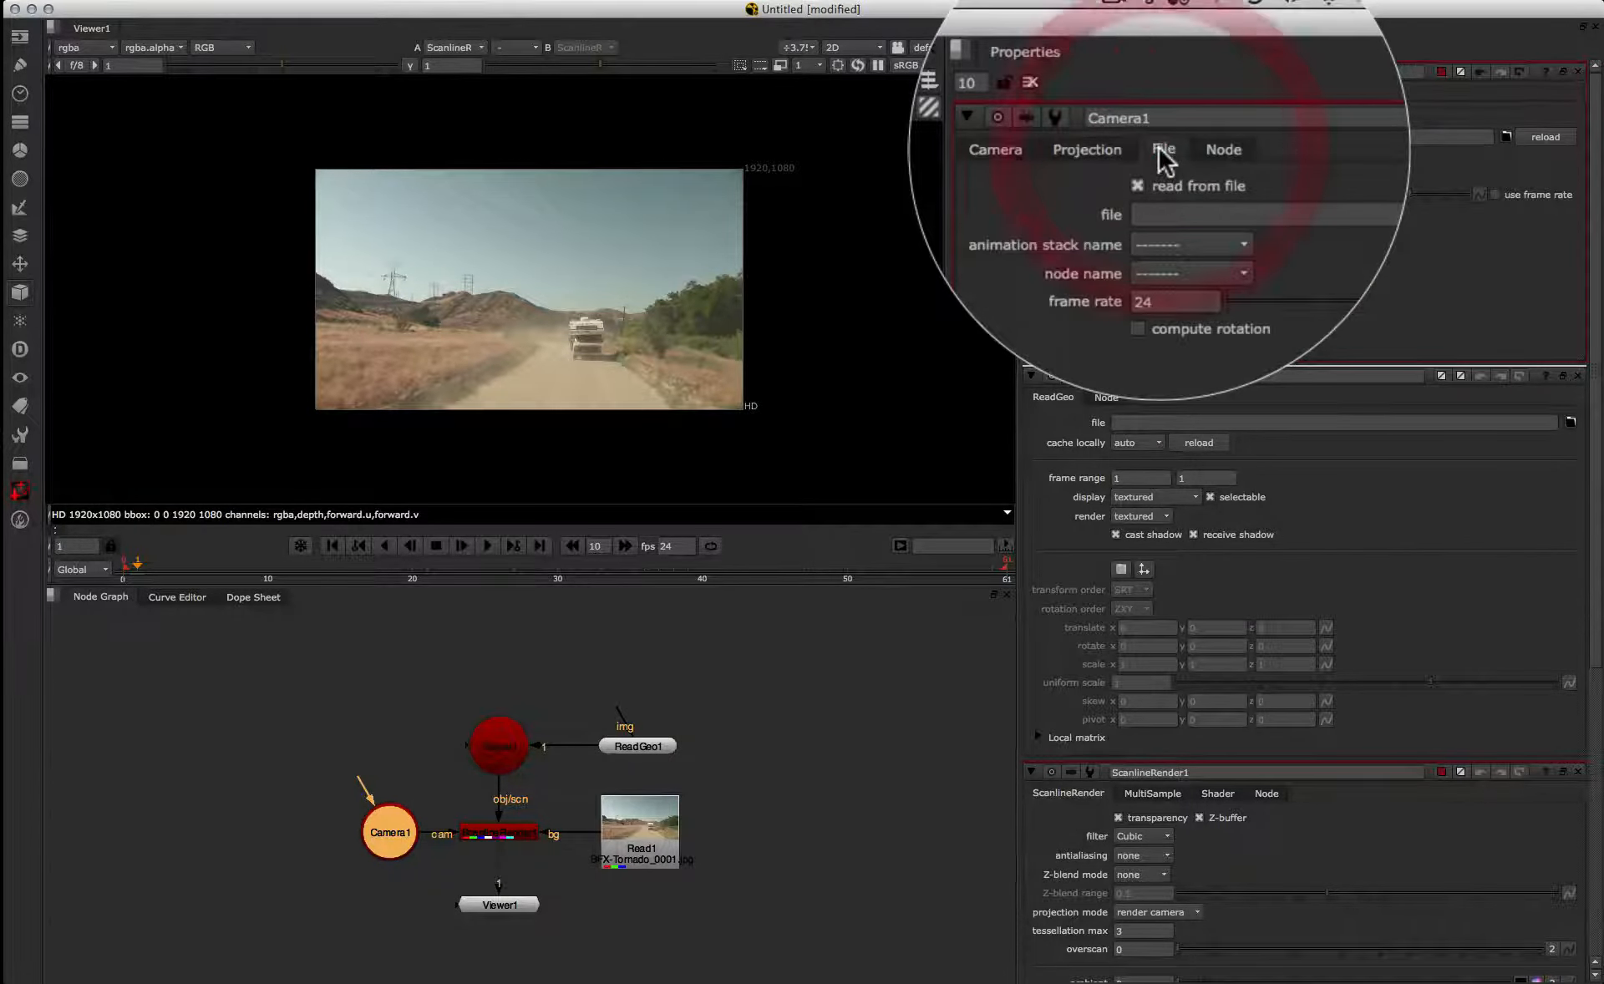
pyautogui.click(1458, 209)
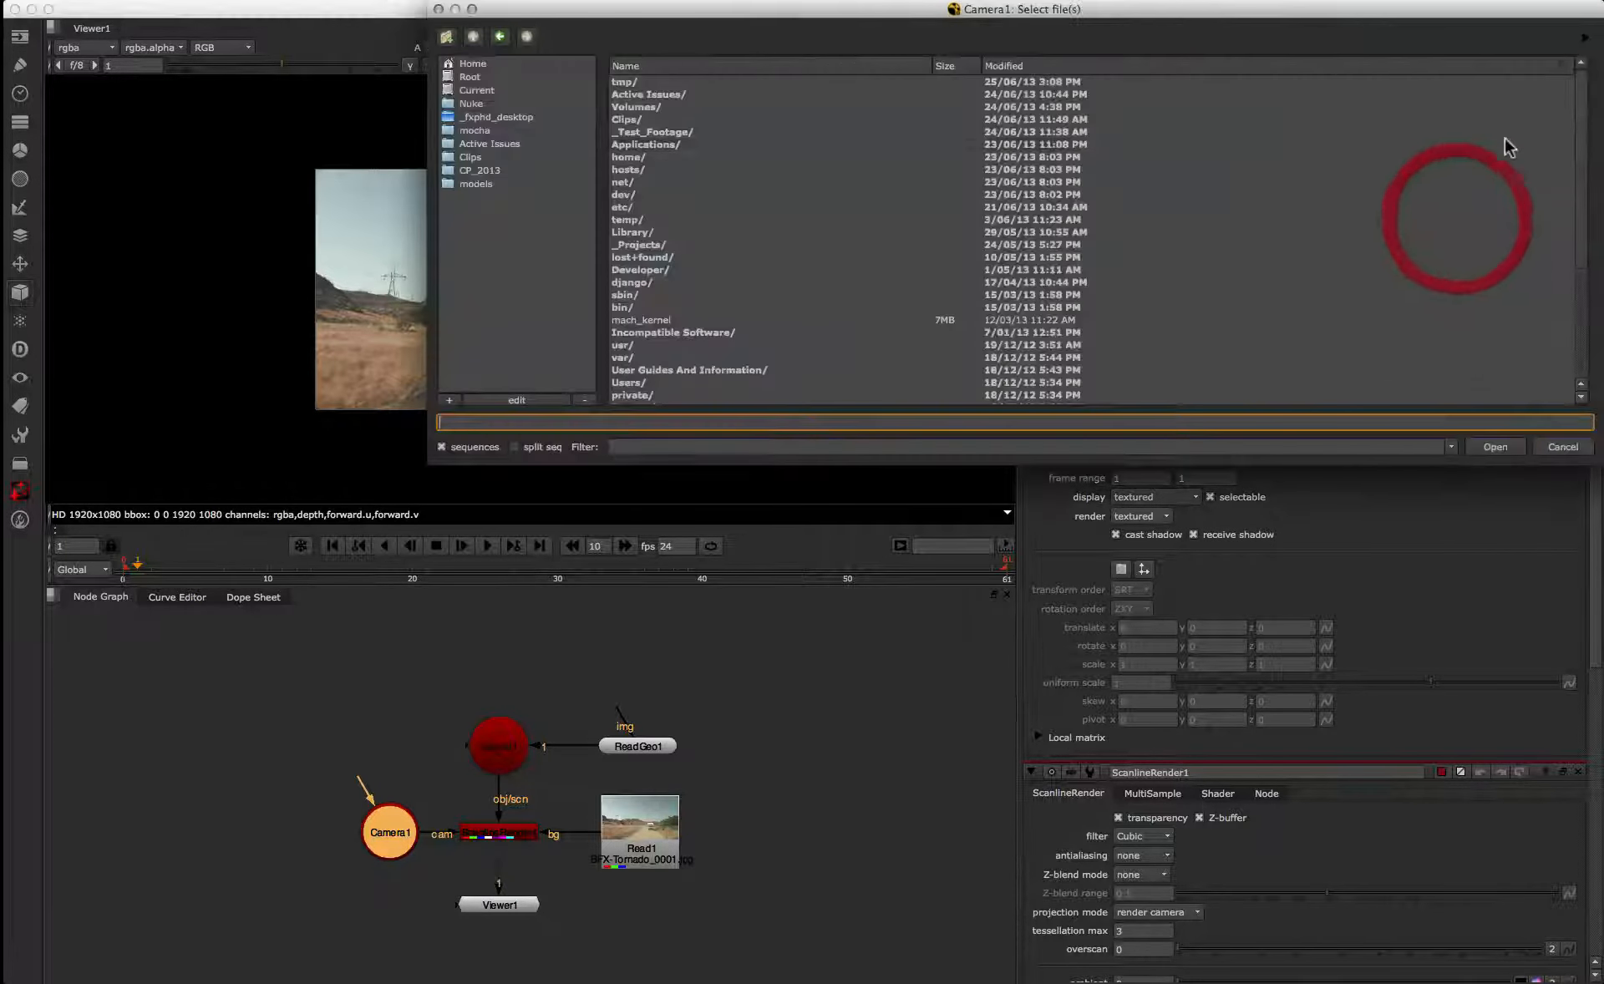
pyautogui.click(524, 158)
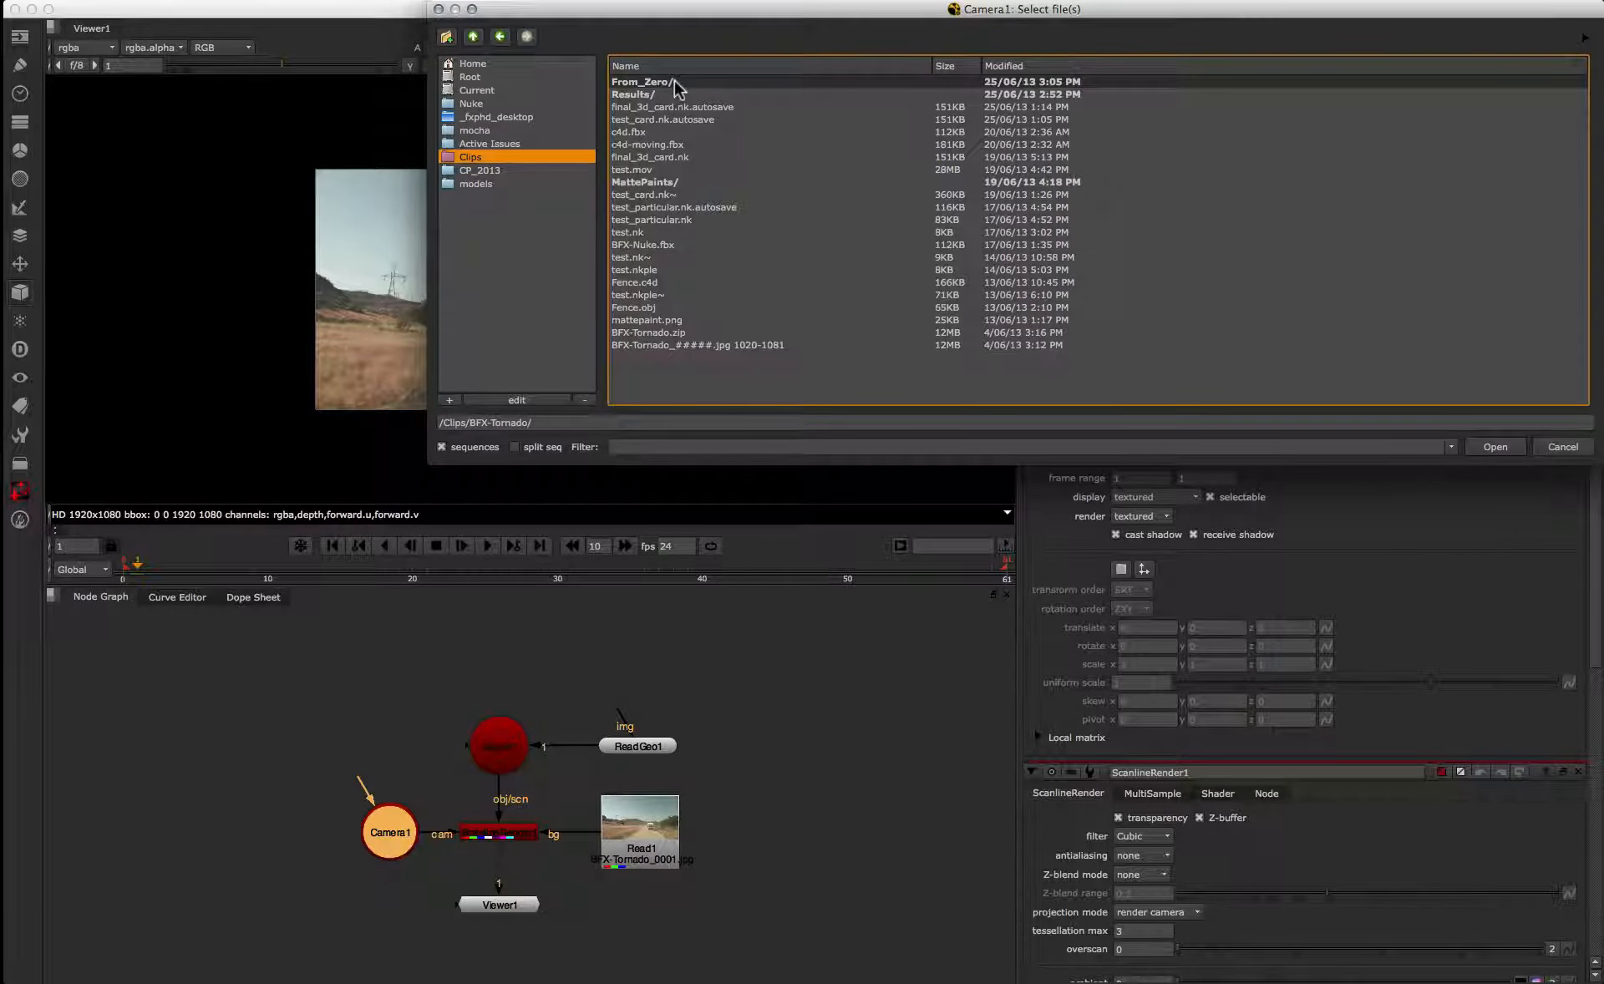
pyautogui.doubleClick(655, 244)
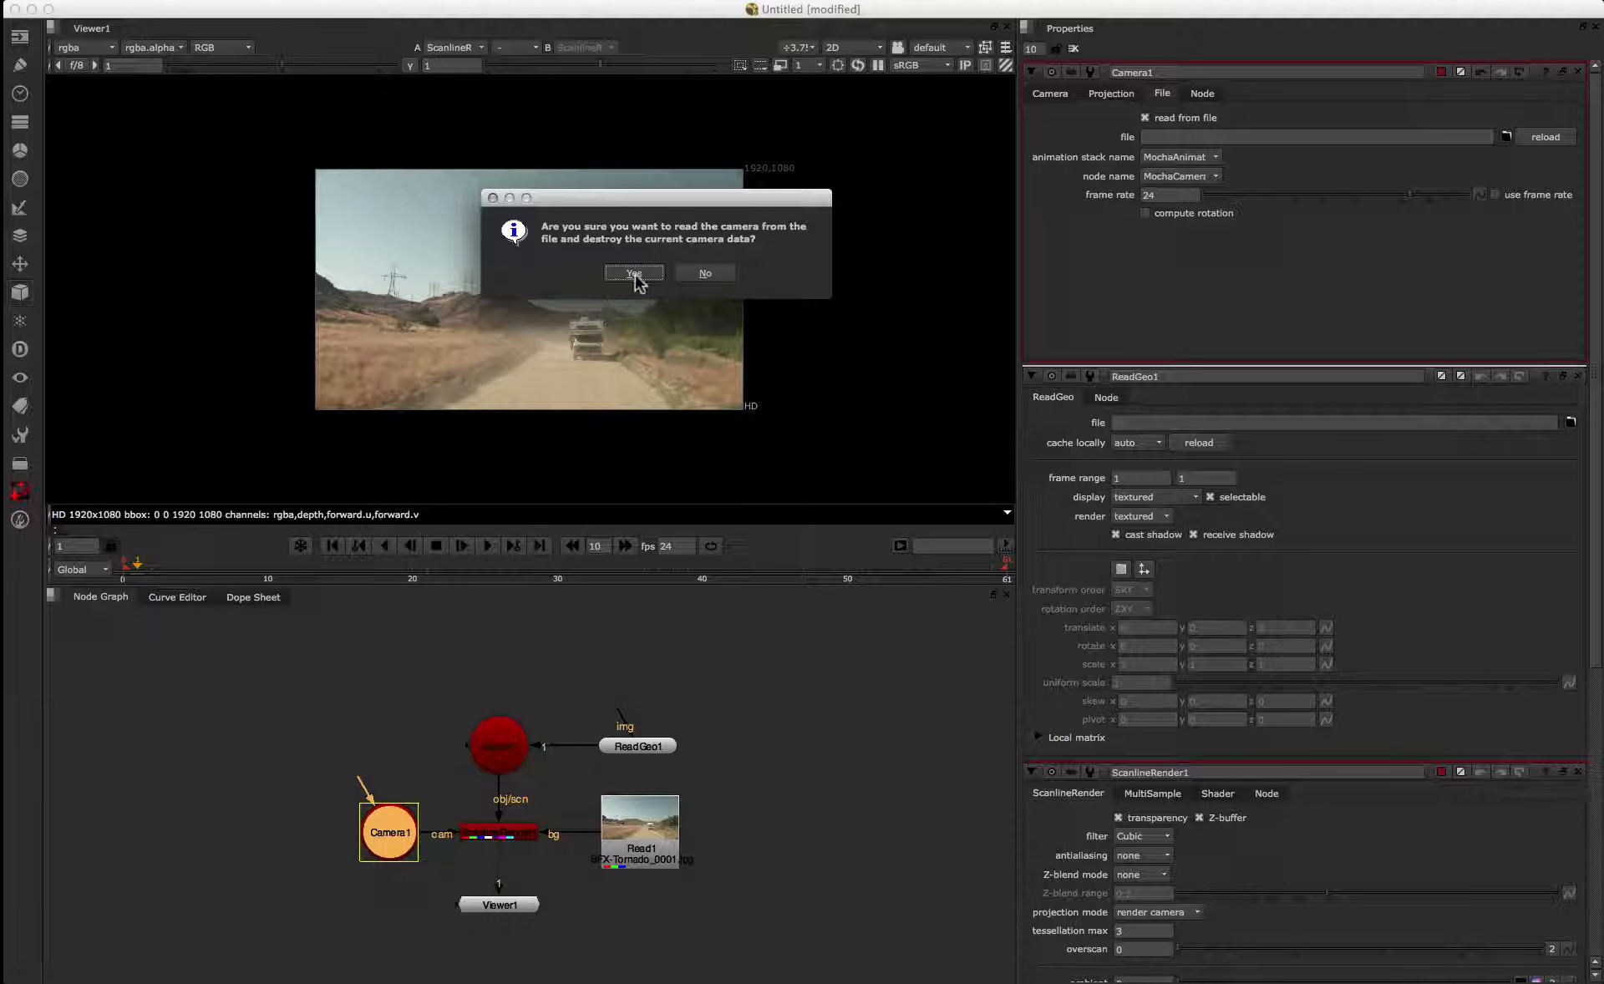
pyautogui.click(635, 273)
# Step: Load BFX-Nuke.fbx from /Clips/BFX-Tornado into the ReadGeo node
pyautogui.click(631, 743)
pyautogui.scroll(-1, 632, 743)
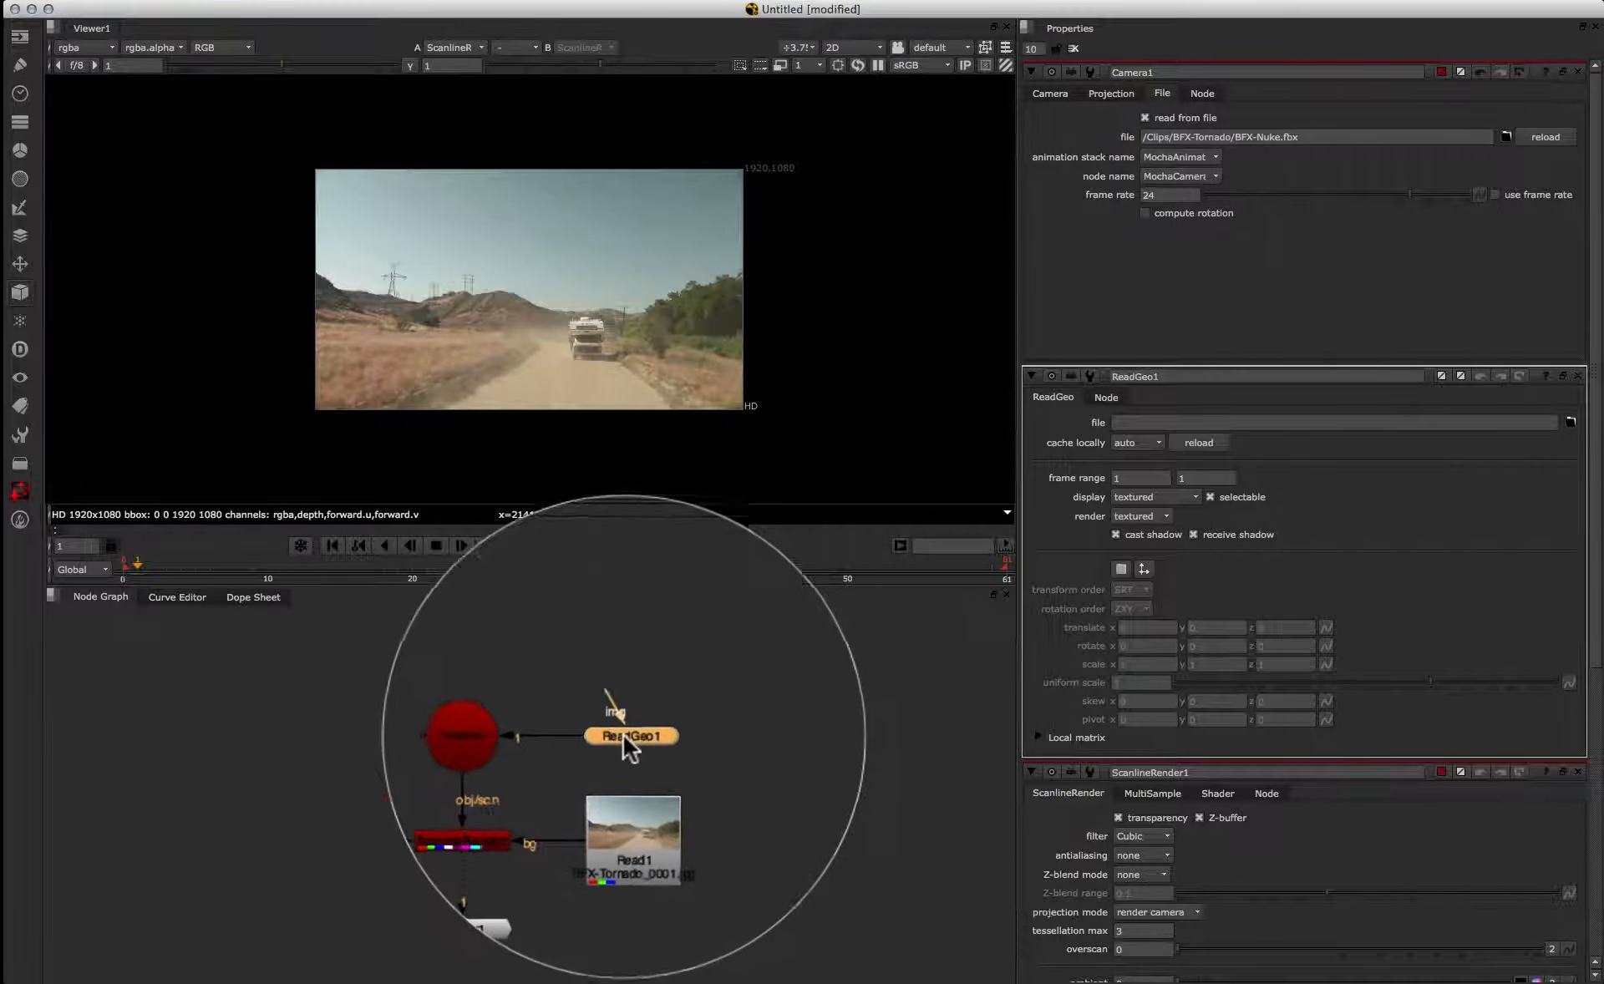
pyautogui.doubleClick(628, 738)
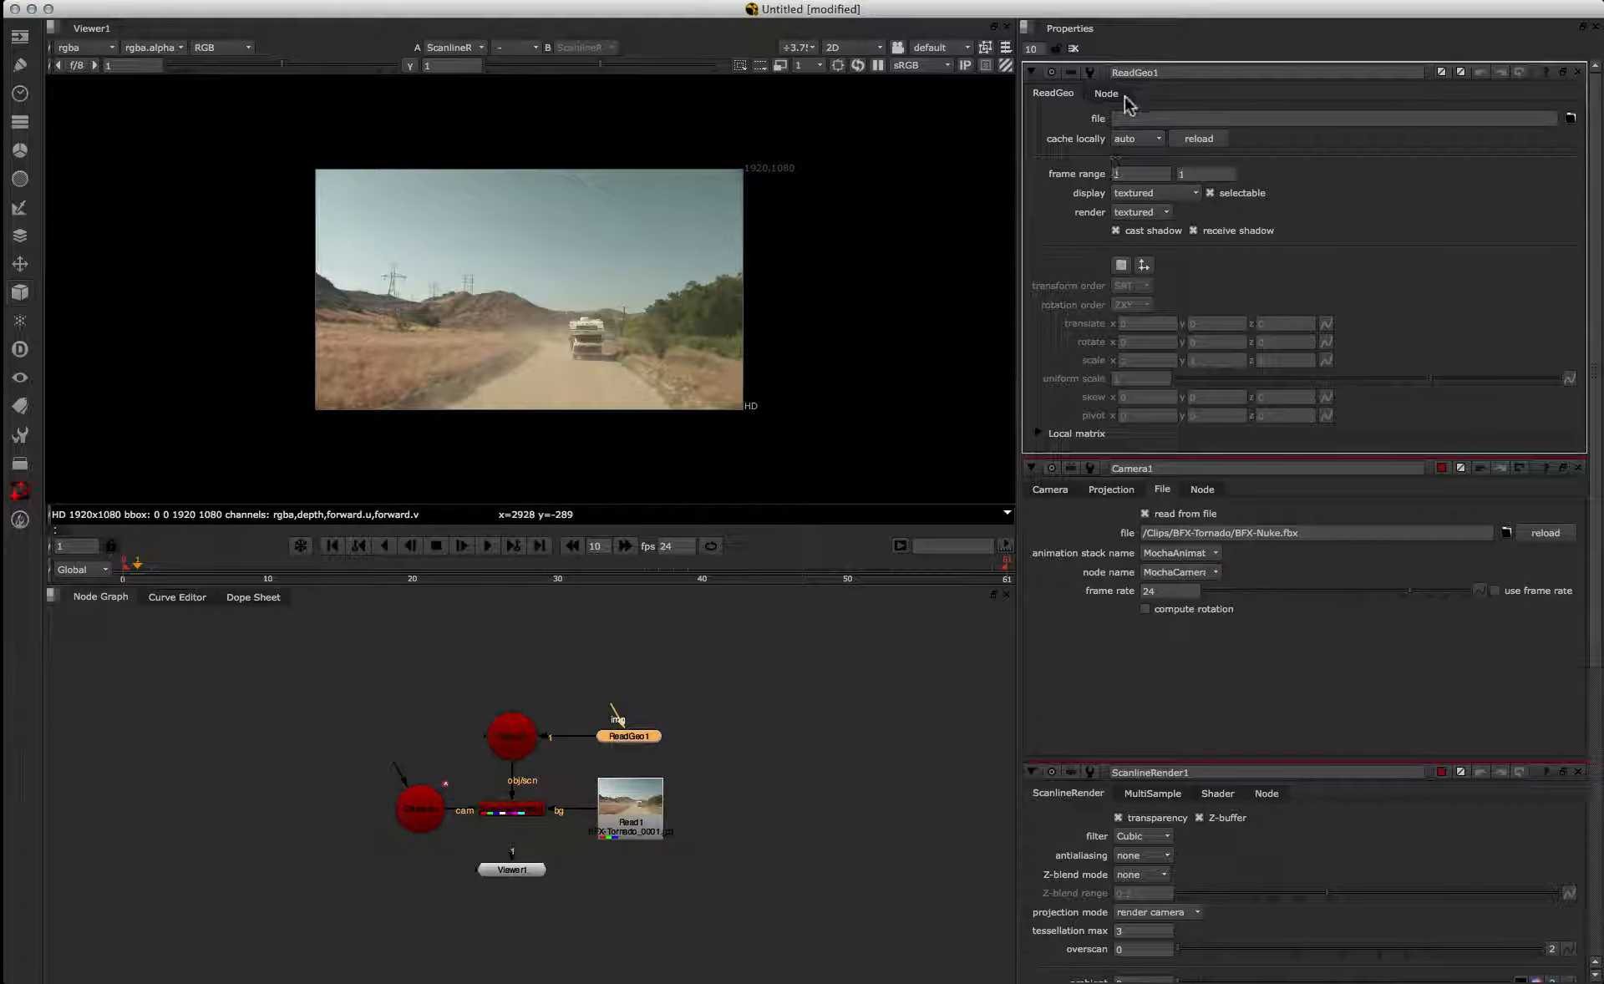
pyautogui.click(1570, 119)
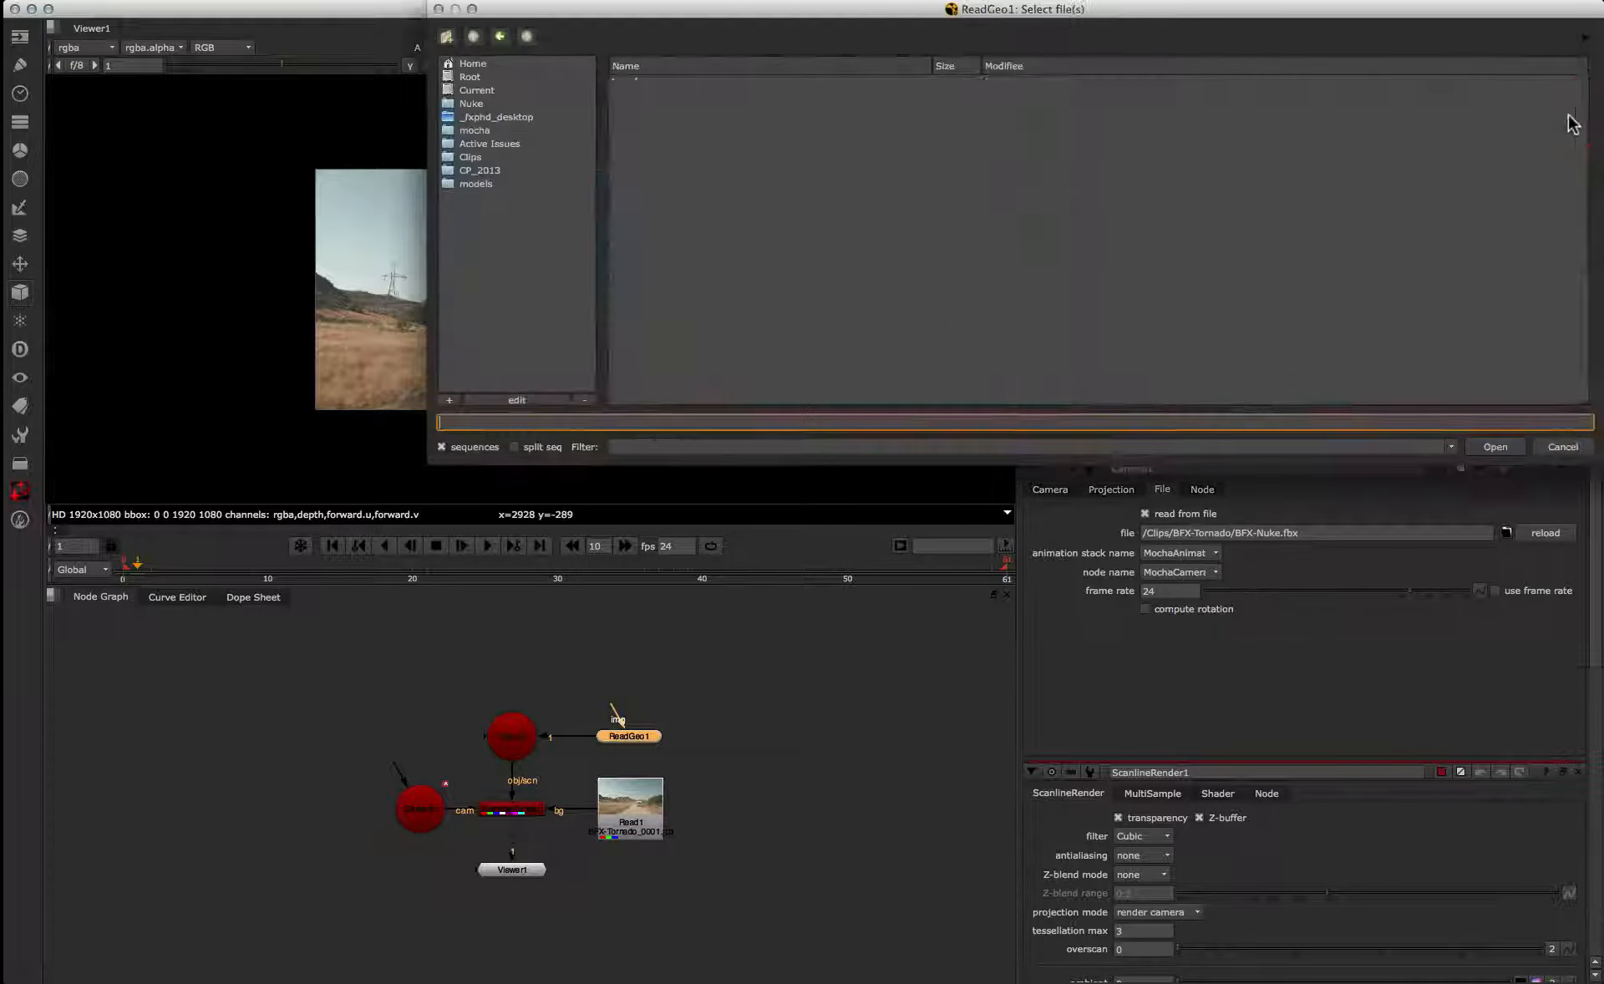
pyautogui.click(480, 158)
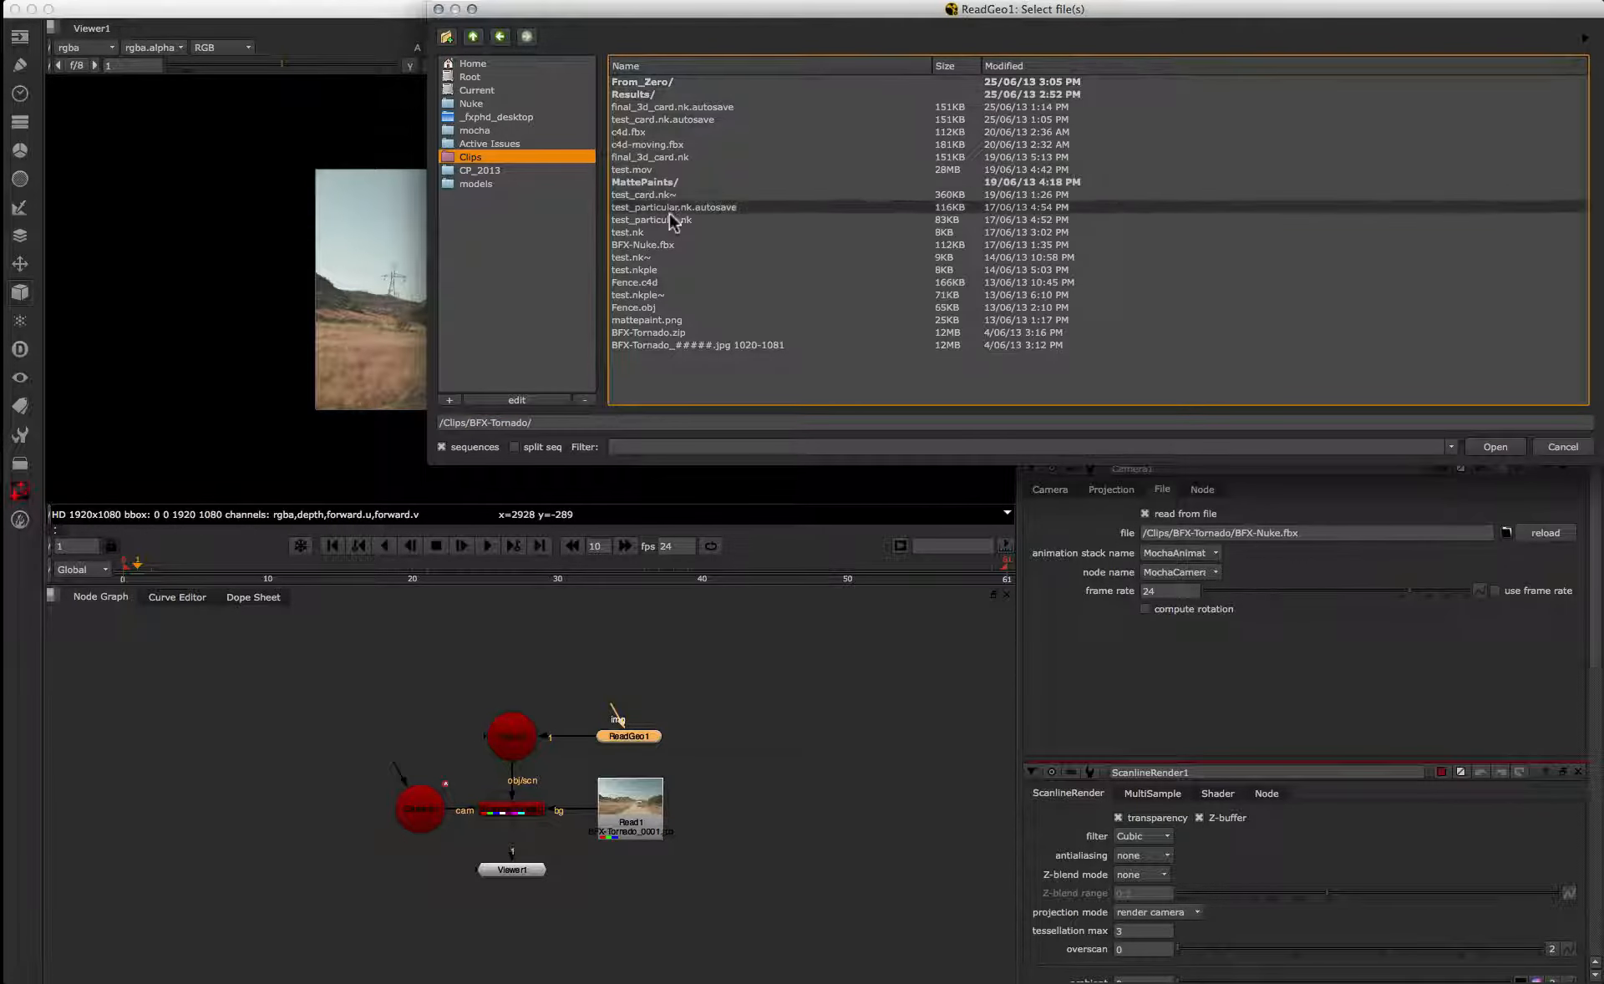
pyautogui.doubleClick(642, 245)
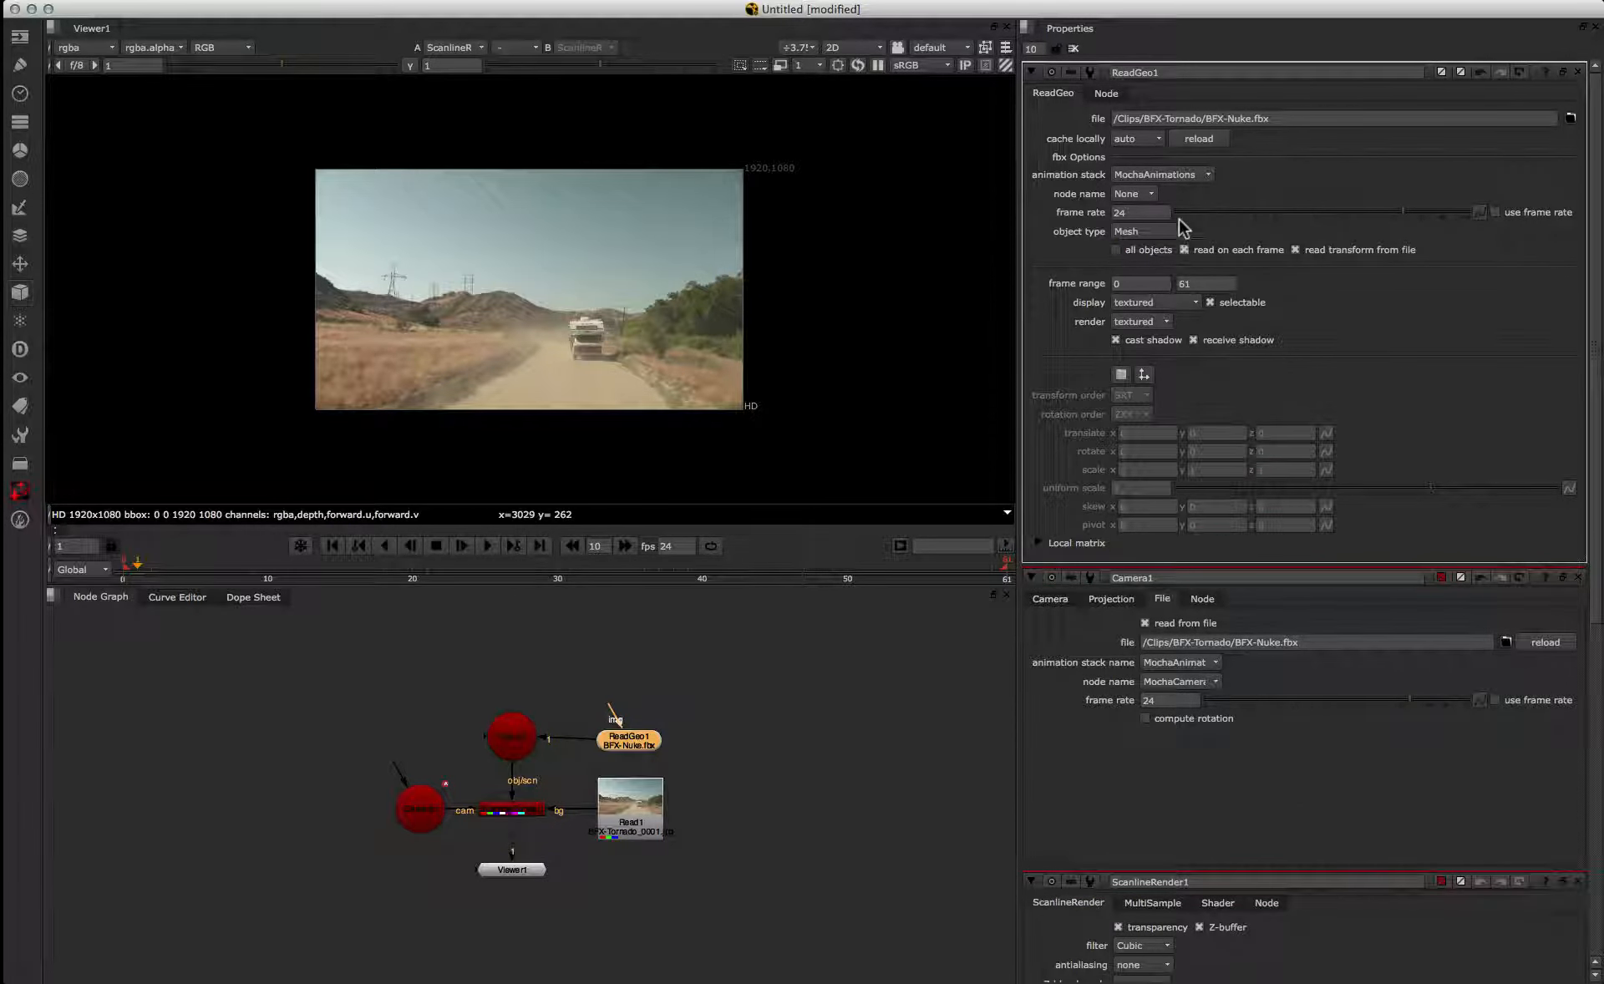
# Step: Set the ReadGeo node's object type to Point Cloud
pyautogui.scroll(-1, 627, 404)
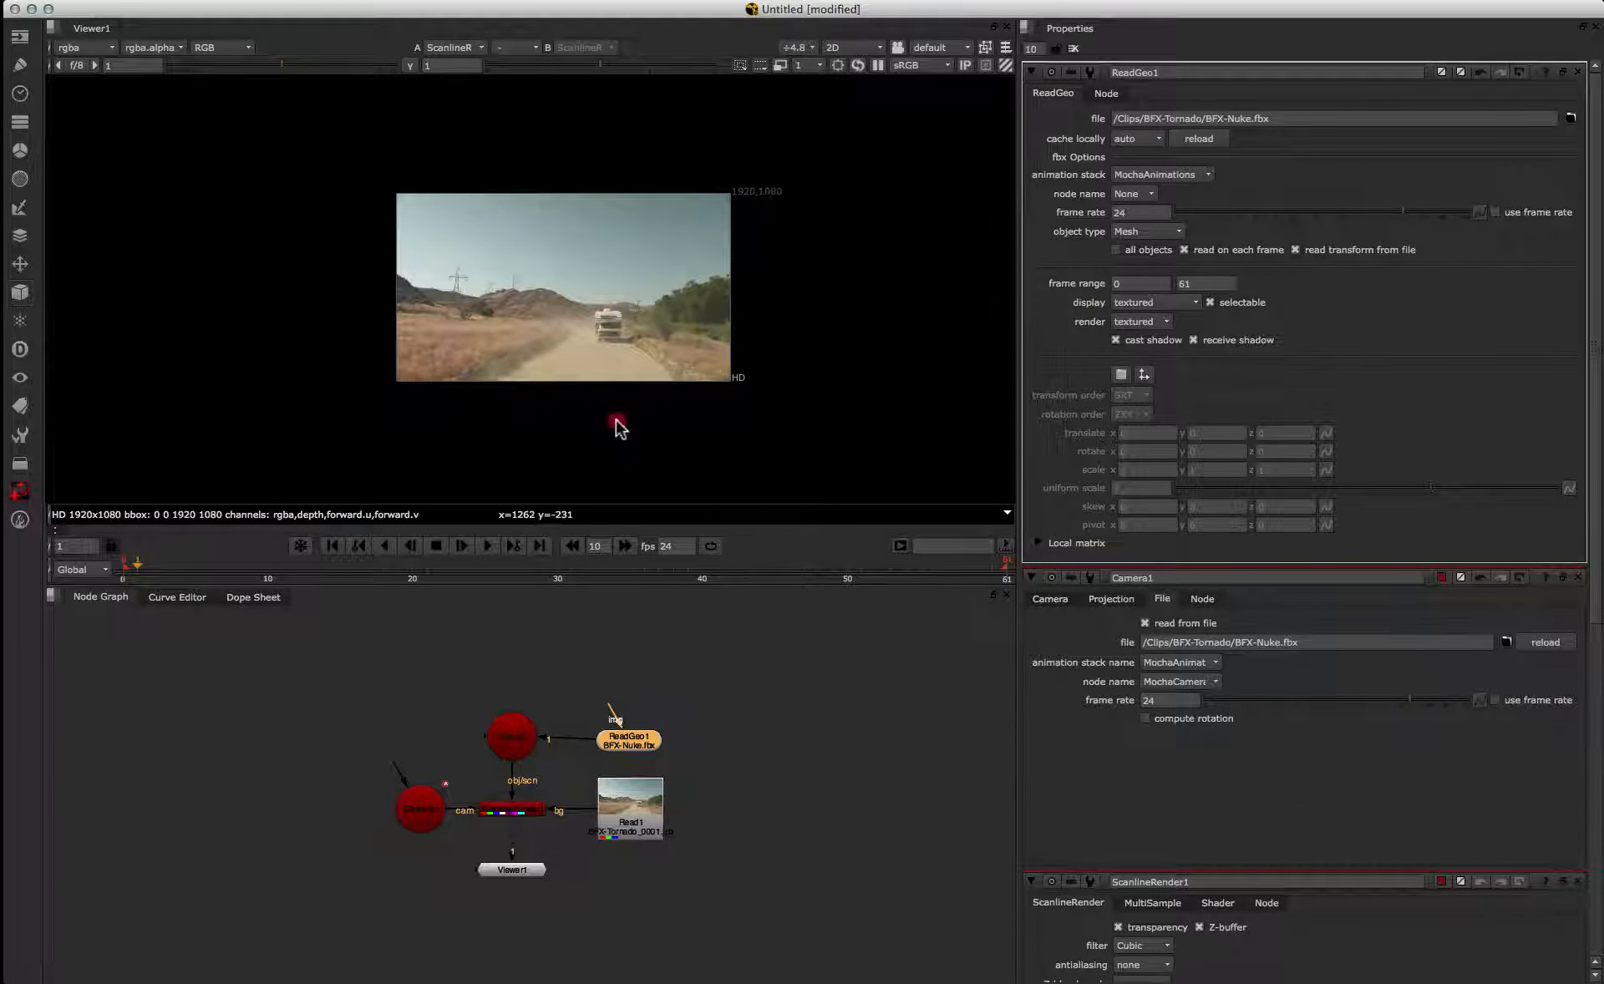
pyautogui.scroll(2, 619, 423)
pyautogui.click(618, 429)
pyautogui.scroll(3, 615, 418)
pyautogui.scroll(-2, 578, 381)
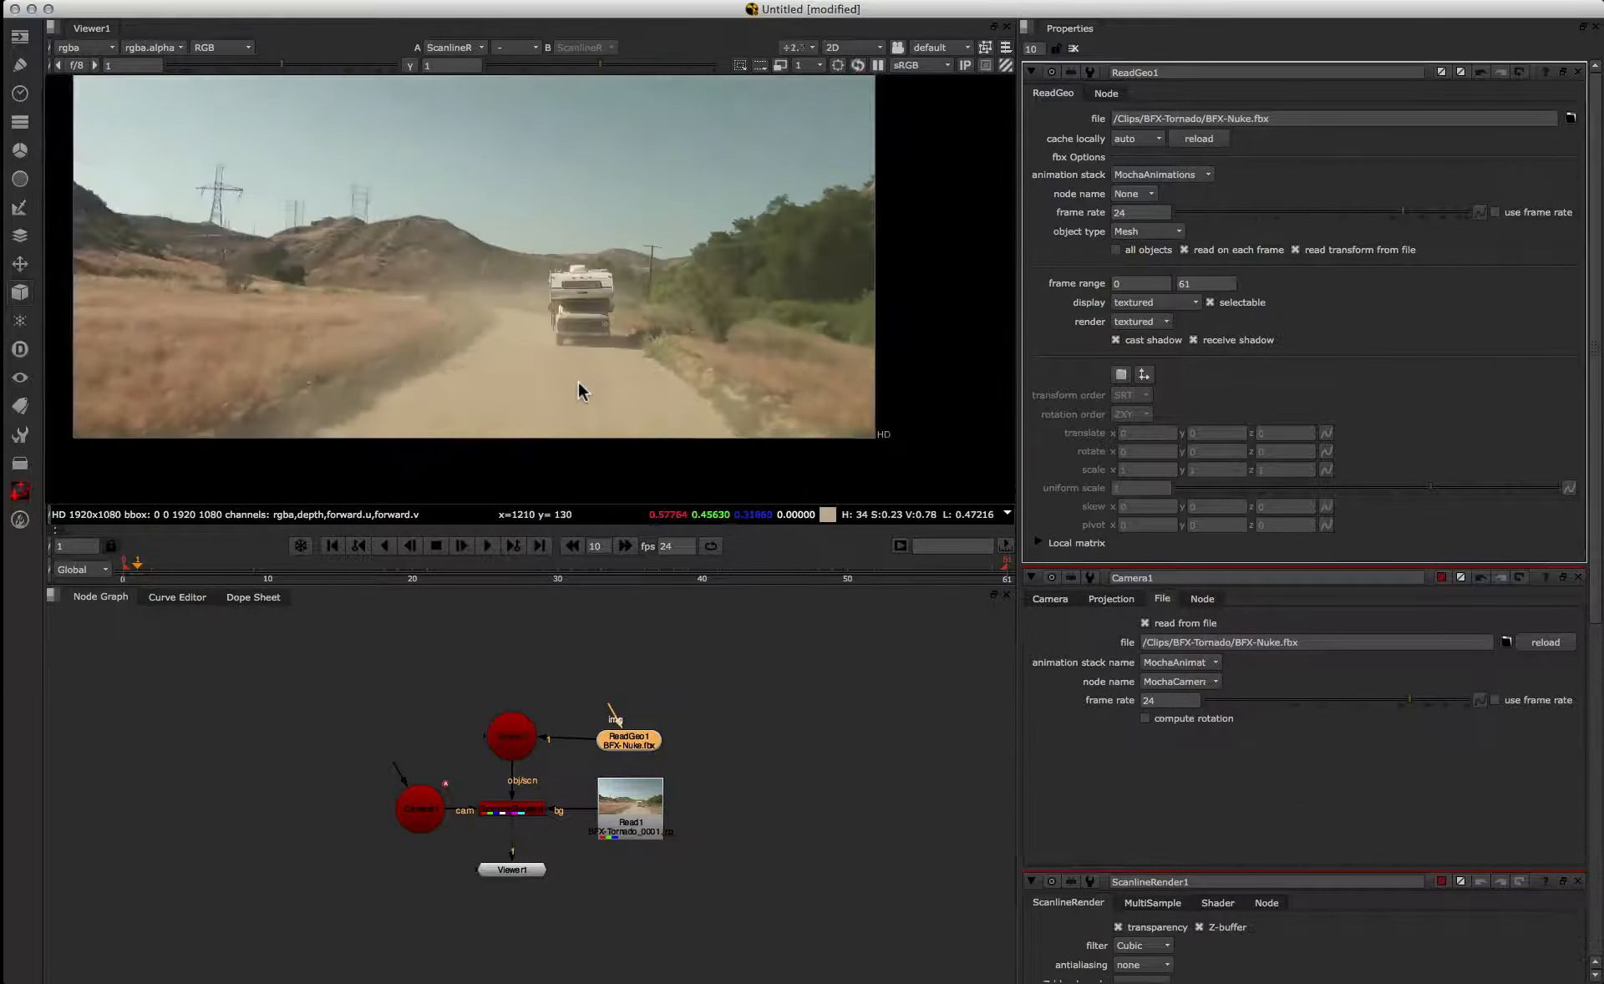
pyautogui.click(1116, 231)
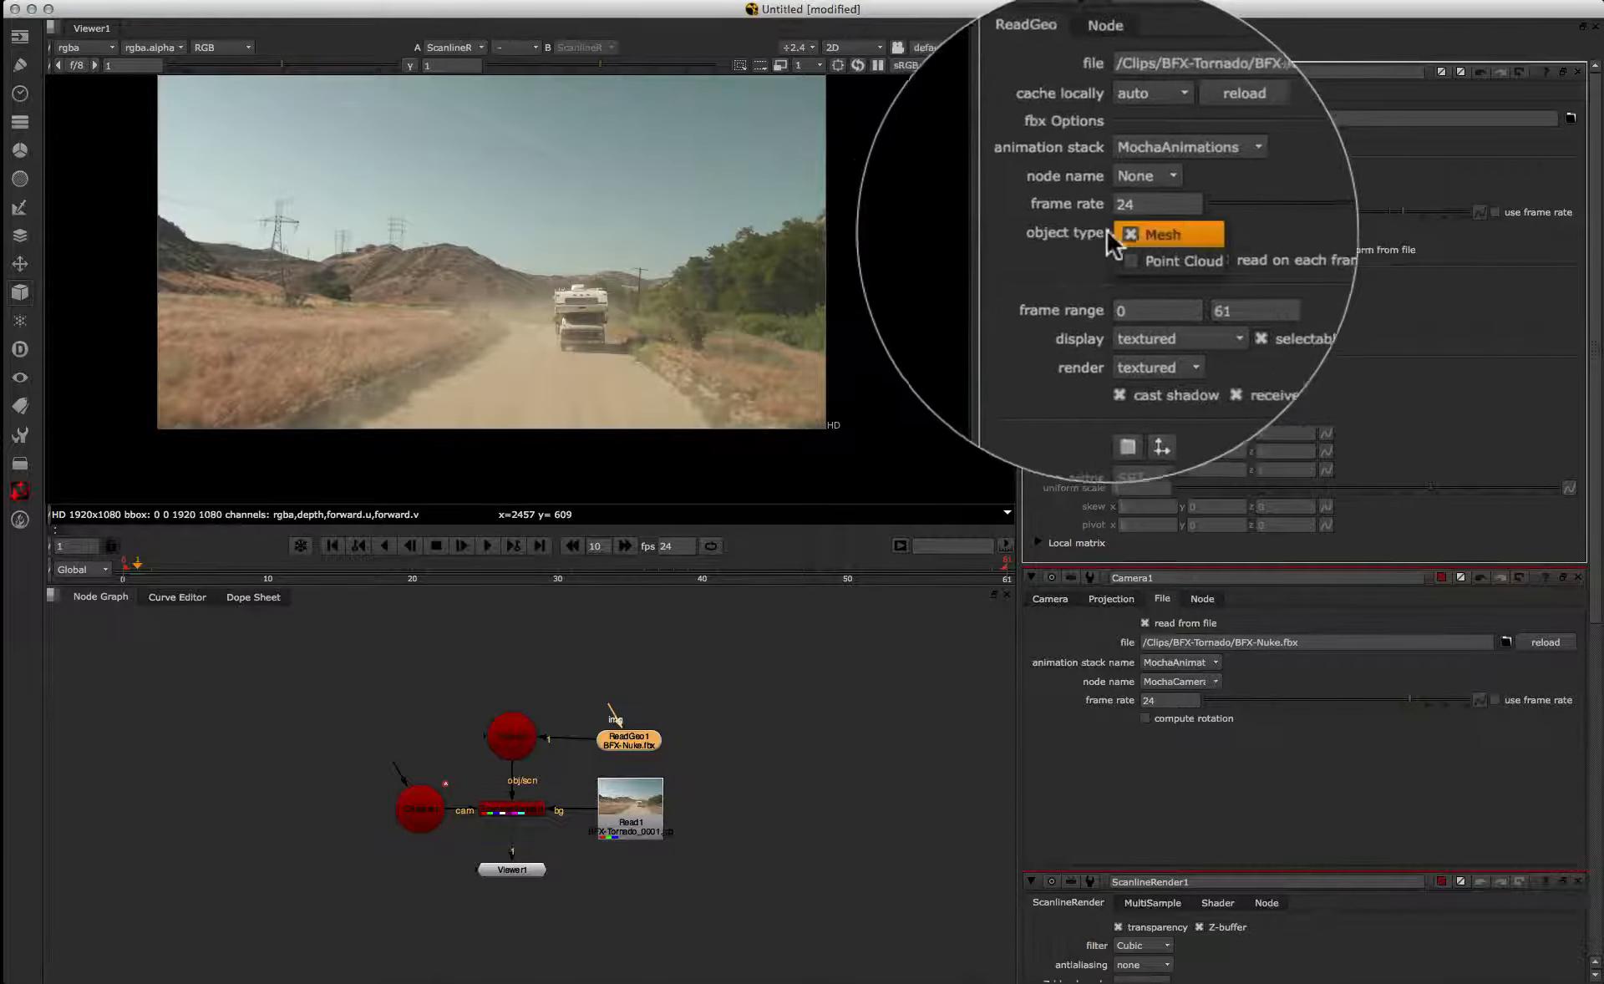
pyautogui.click(1161, 246)
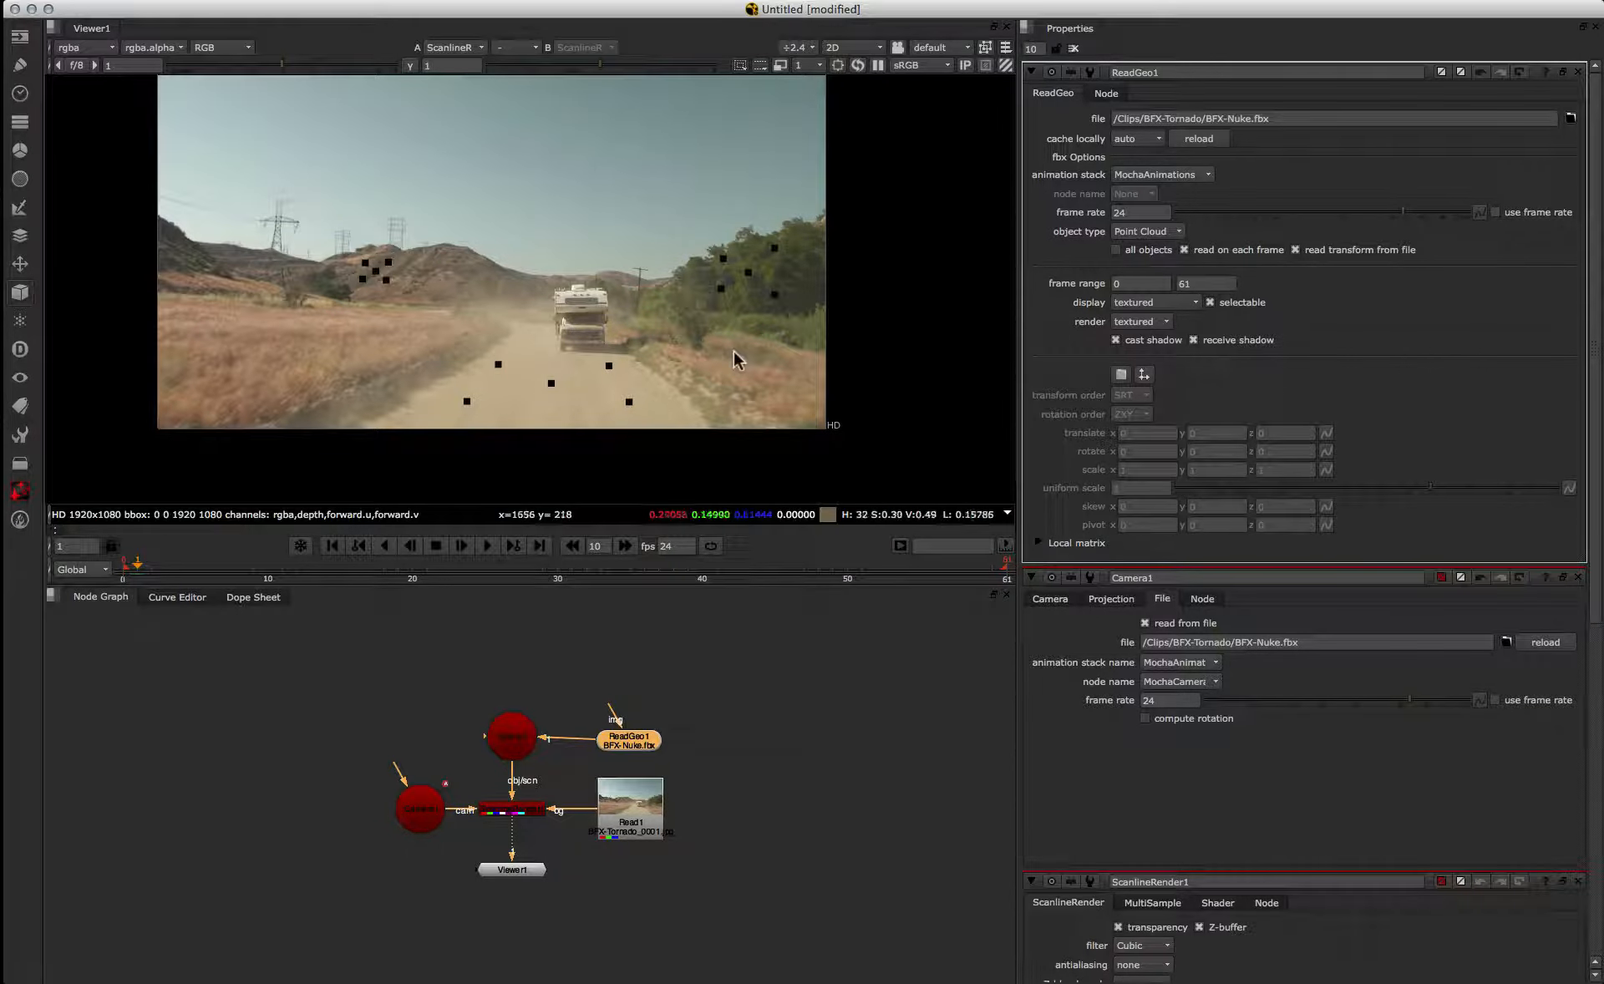
# Step: Examine the point cloud and camera from several angles in the 3D view and scrub the timeline to check the camera's movement
pyautogui.click(873, 194)
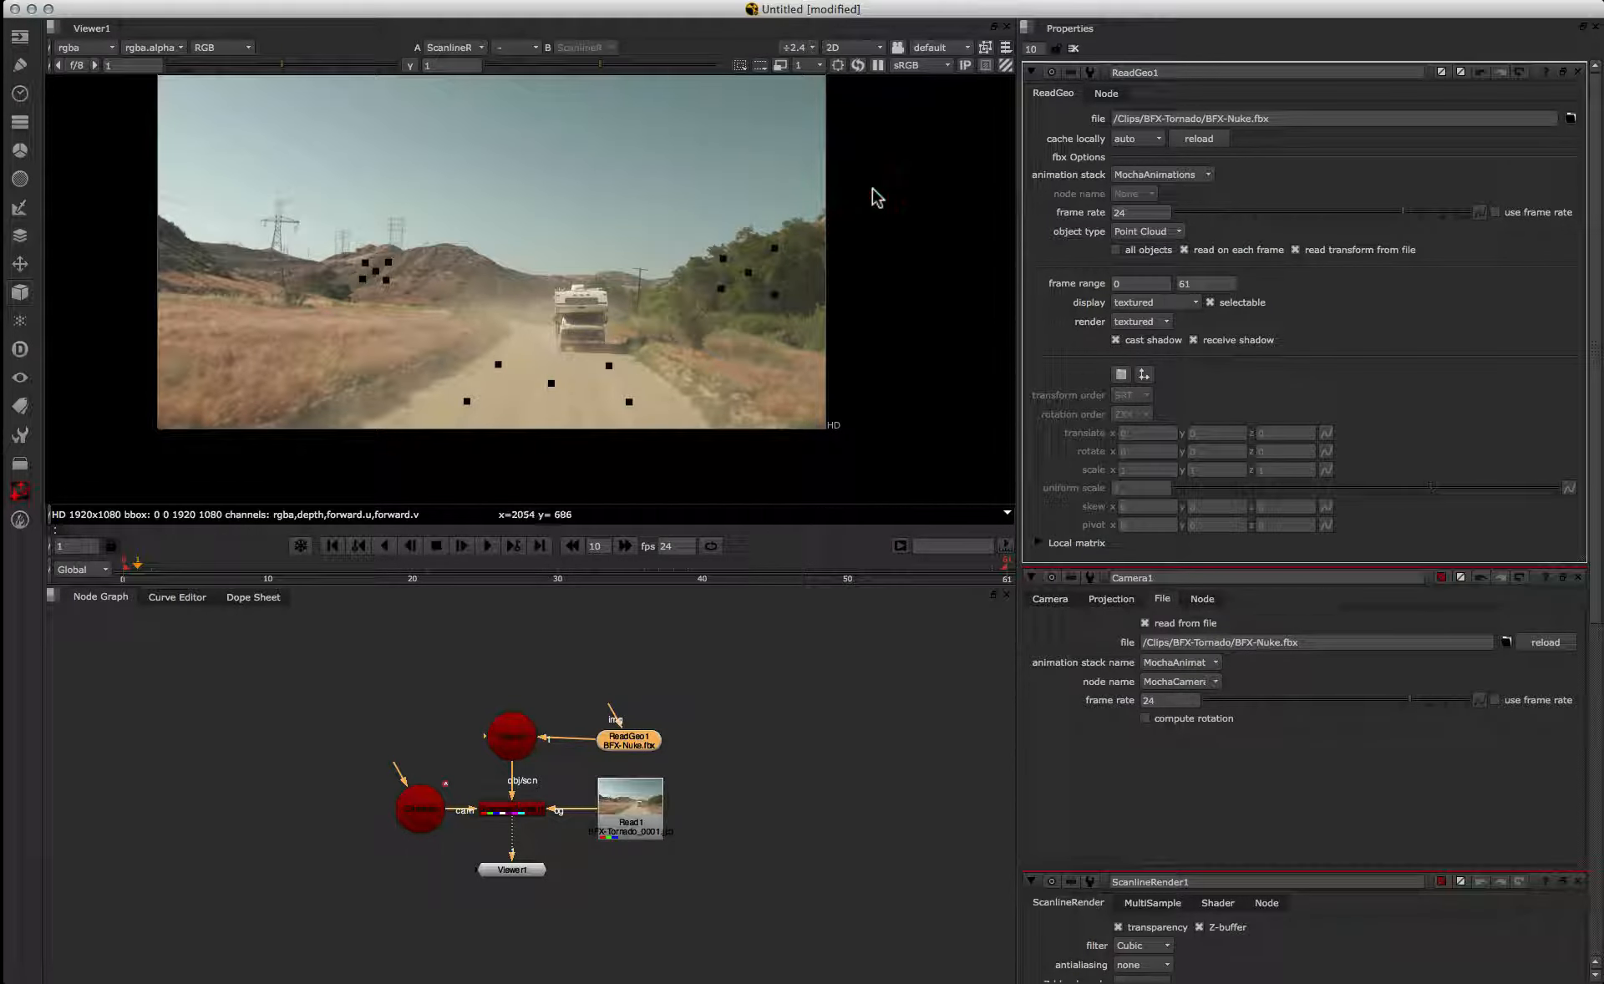
pyautogui.press('Tab')
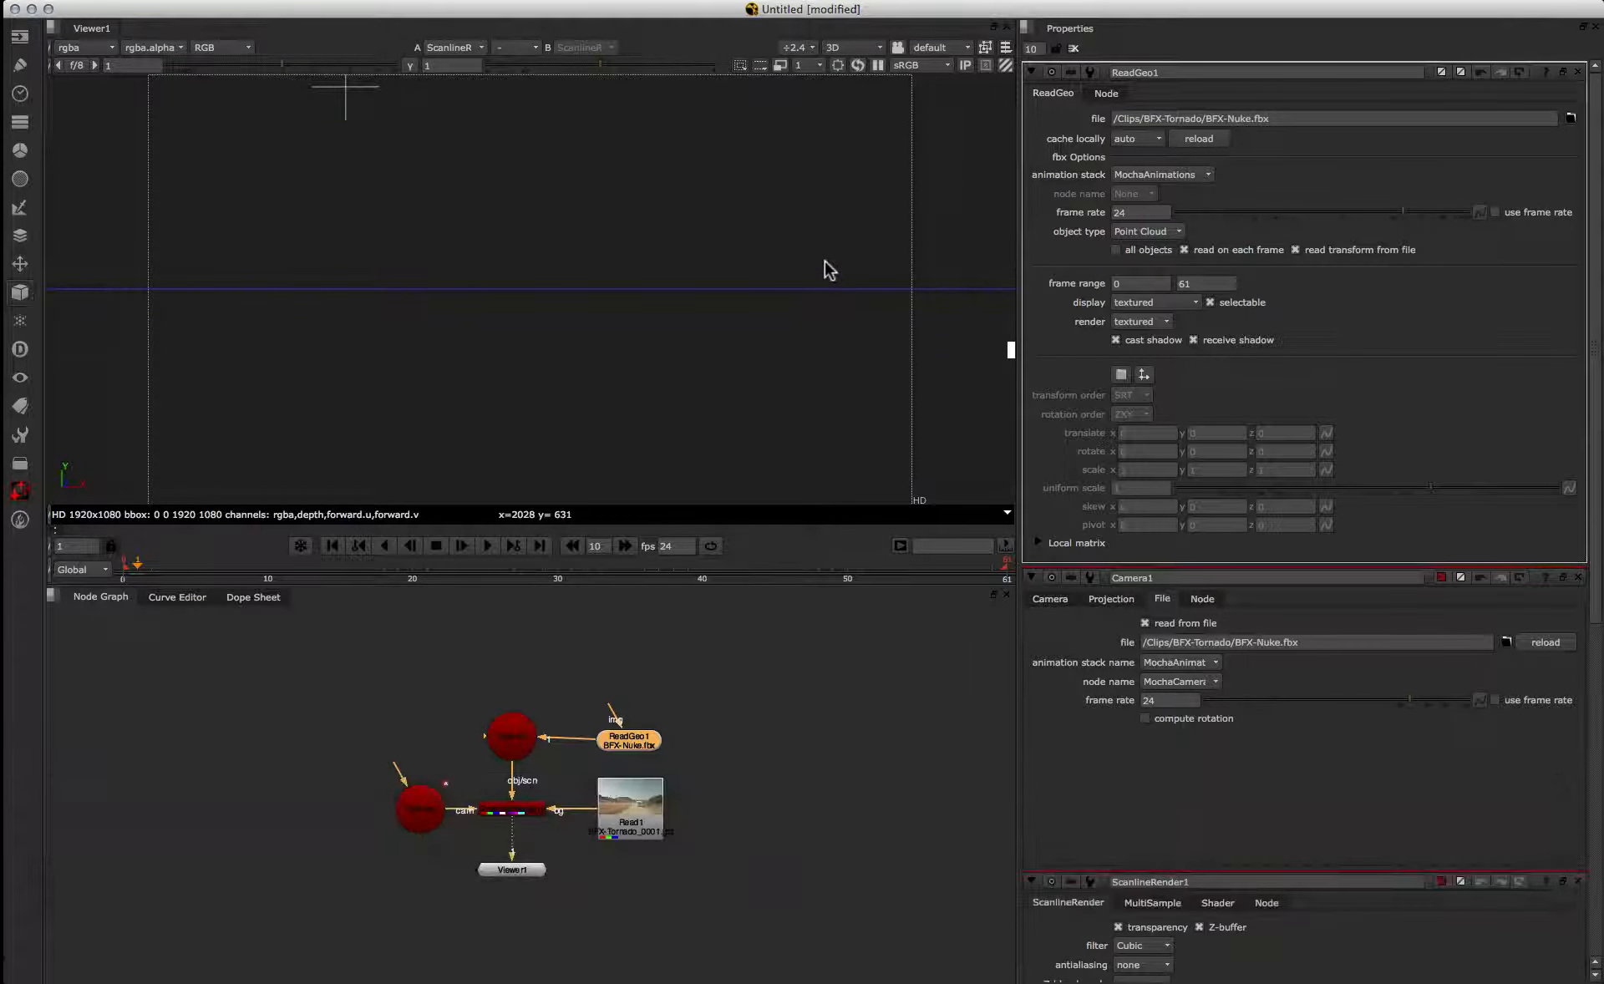
pyautogui.click(821, 267)
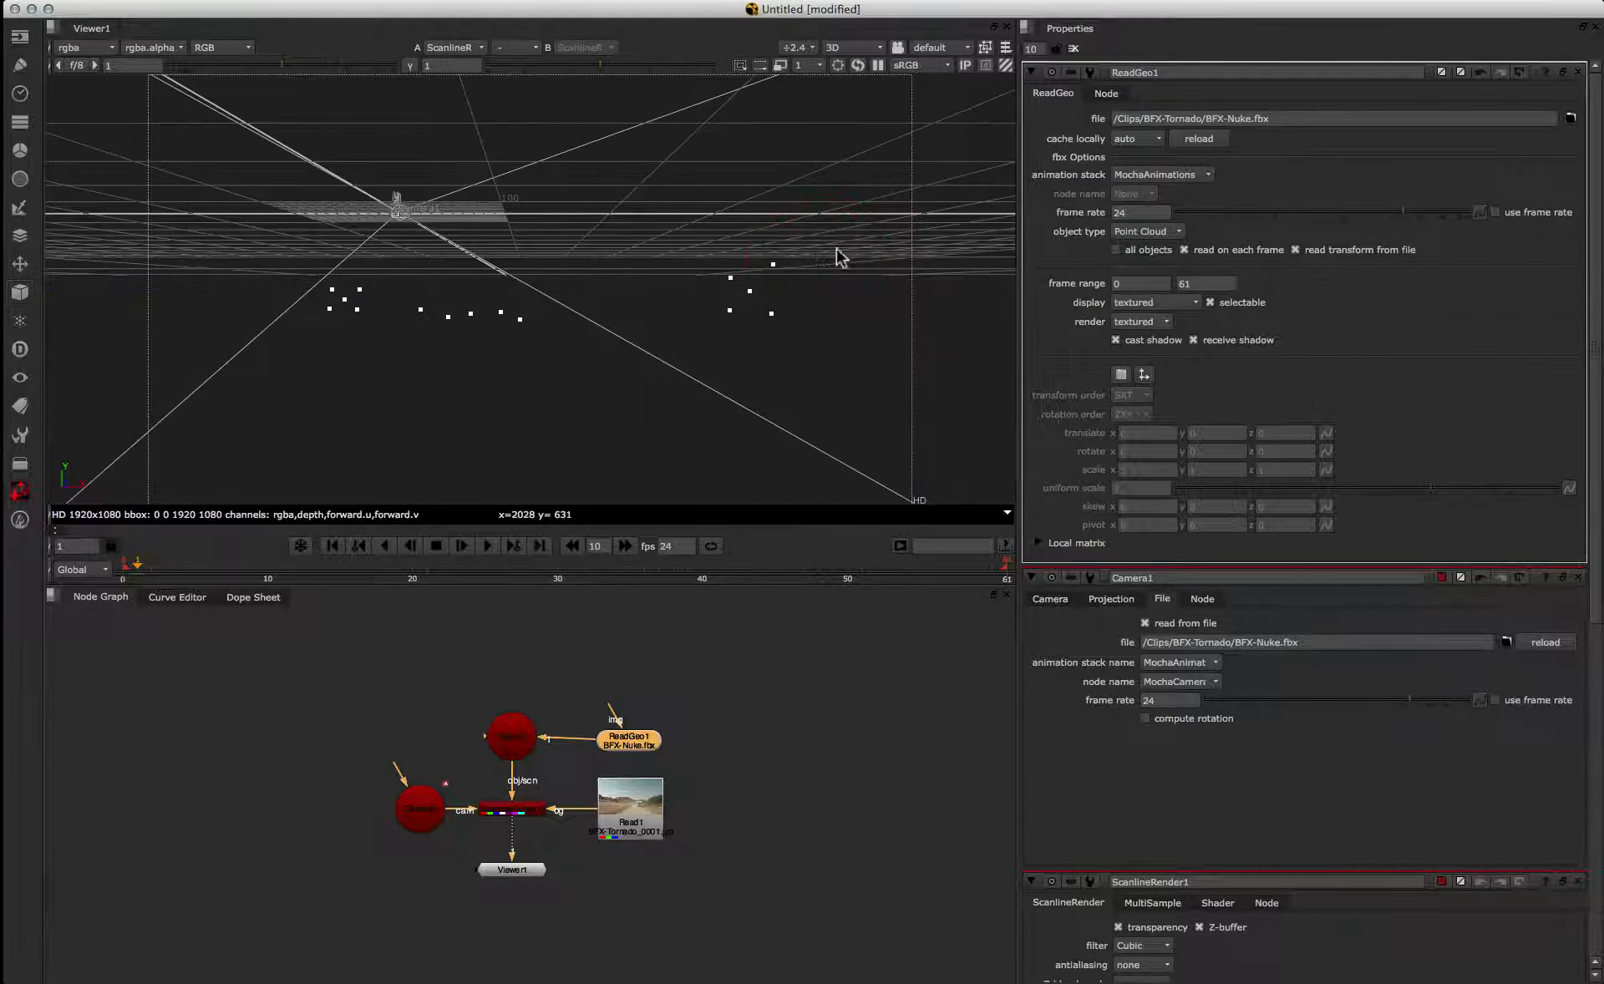
pyautogui.keyDown('super'); pyautogui.moveTo(840, 257); pyautogui.dragTo(536, 269); pyautogui.keyUp('super')
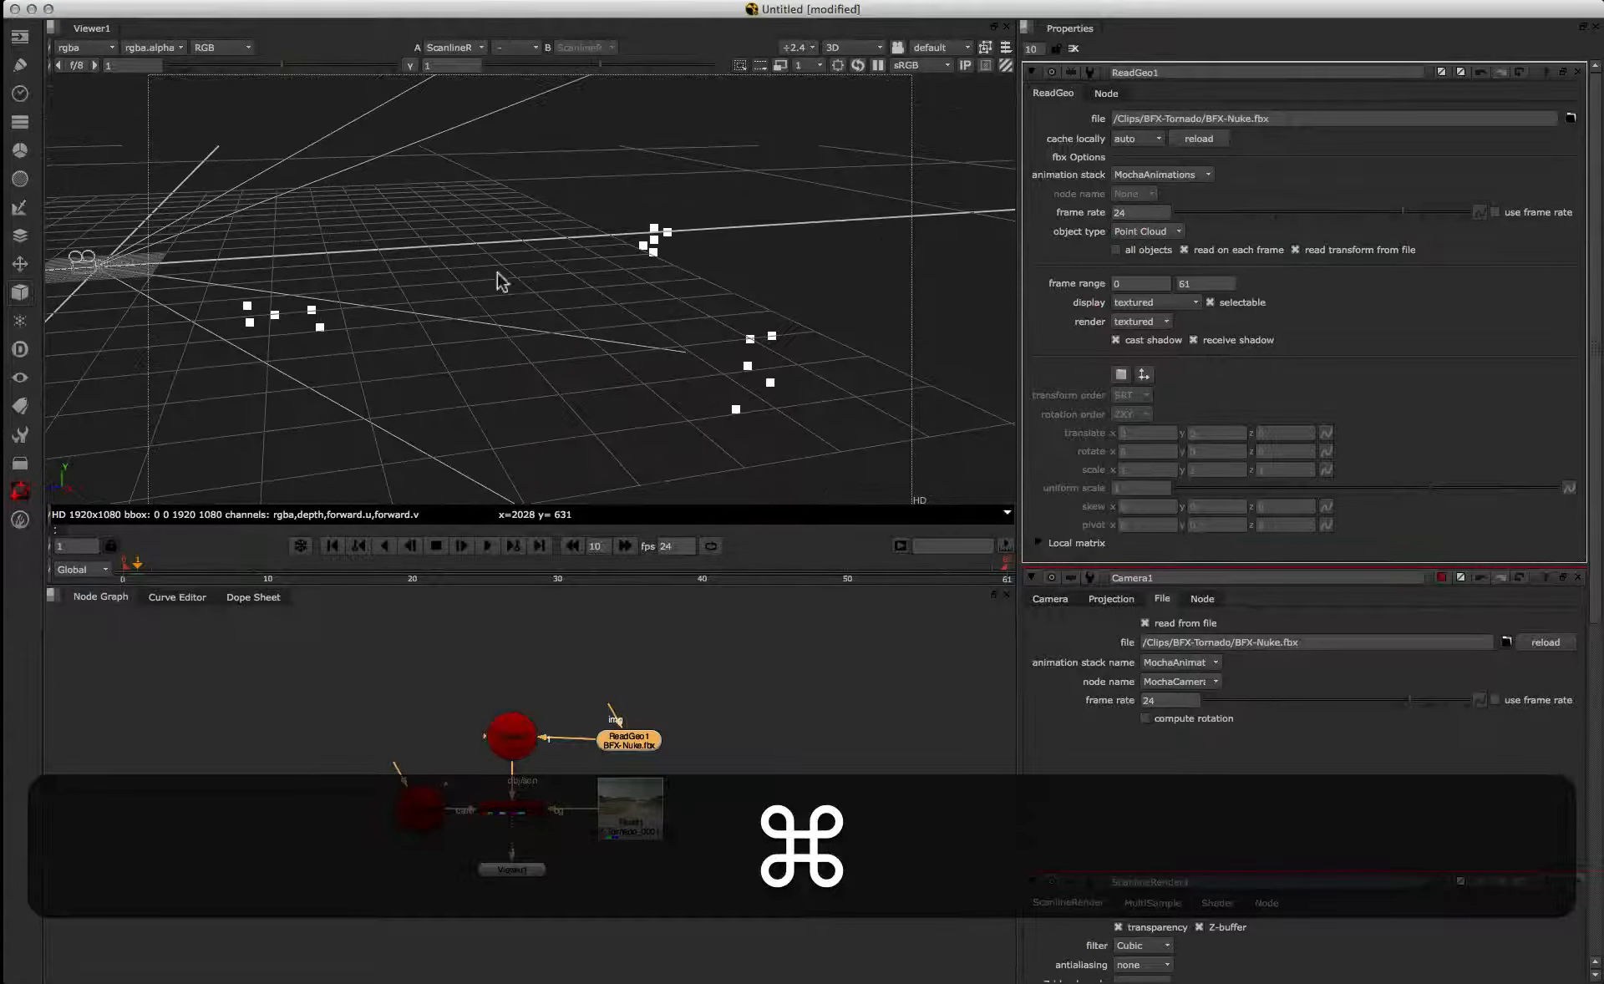
pyautogui.keyDown('super'); pyautogui.moveTo(314, 358); pyautogui.dragTo(734, 292); pyautogui.keyUp('super')
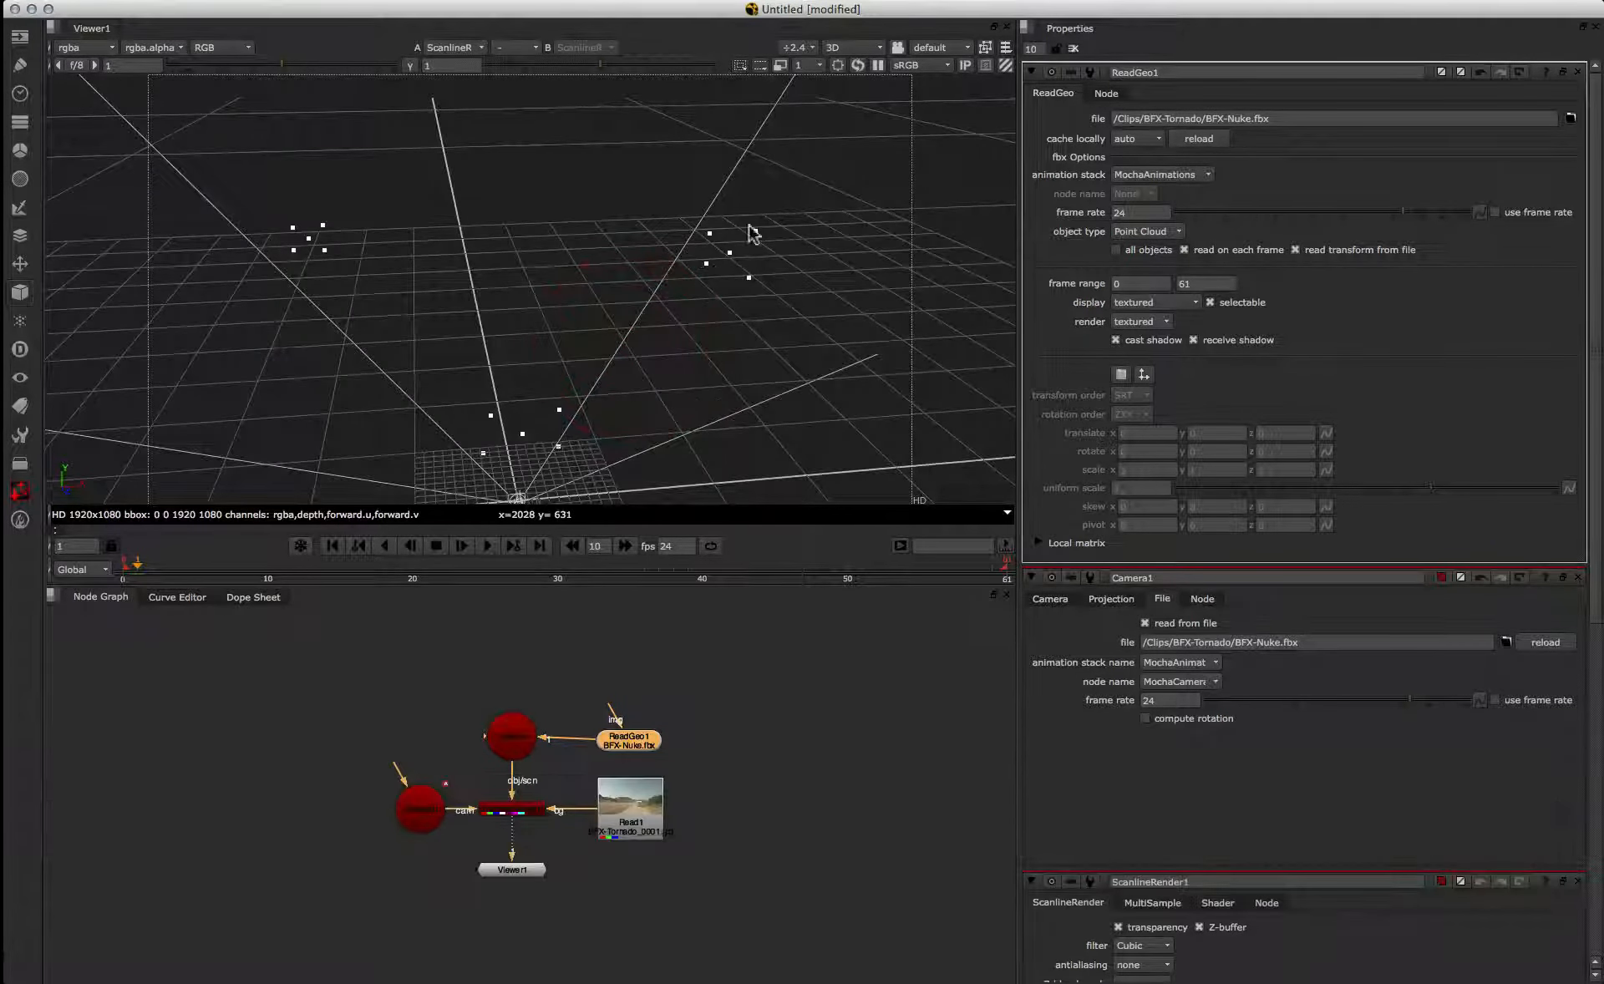
pyautogui.keyDown('super'); pyautogui.moveTo(315, 293); pyautogui.dragTo(337, 258); pyautogui.keyUp('super')
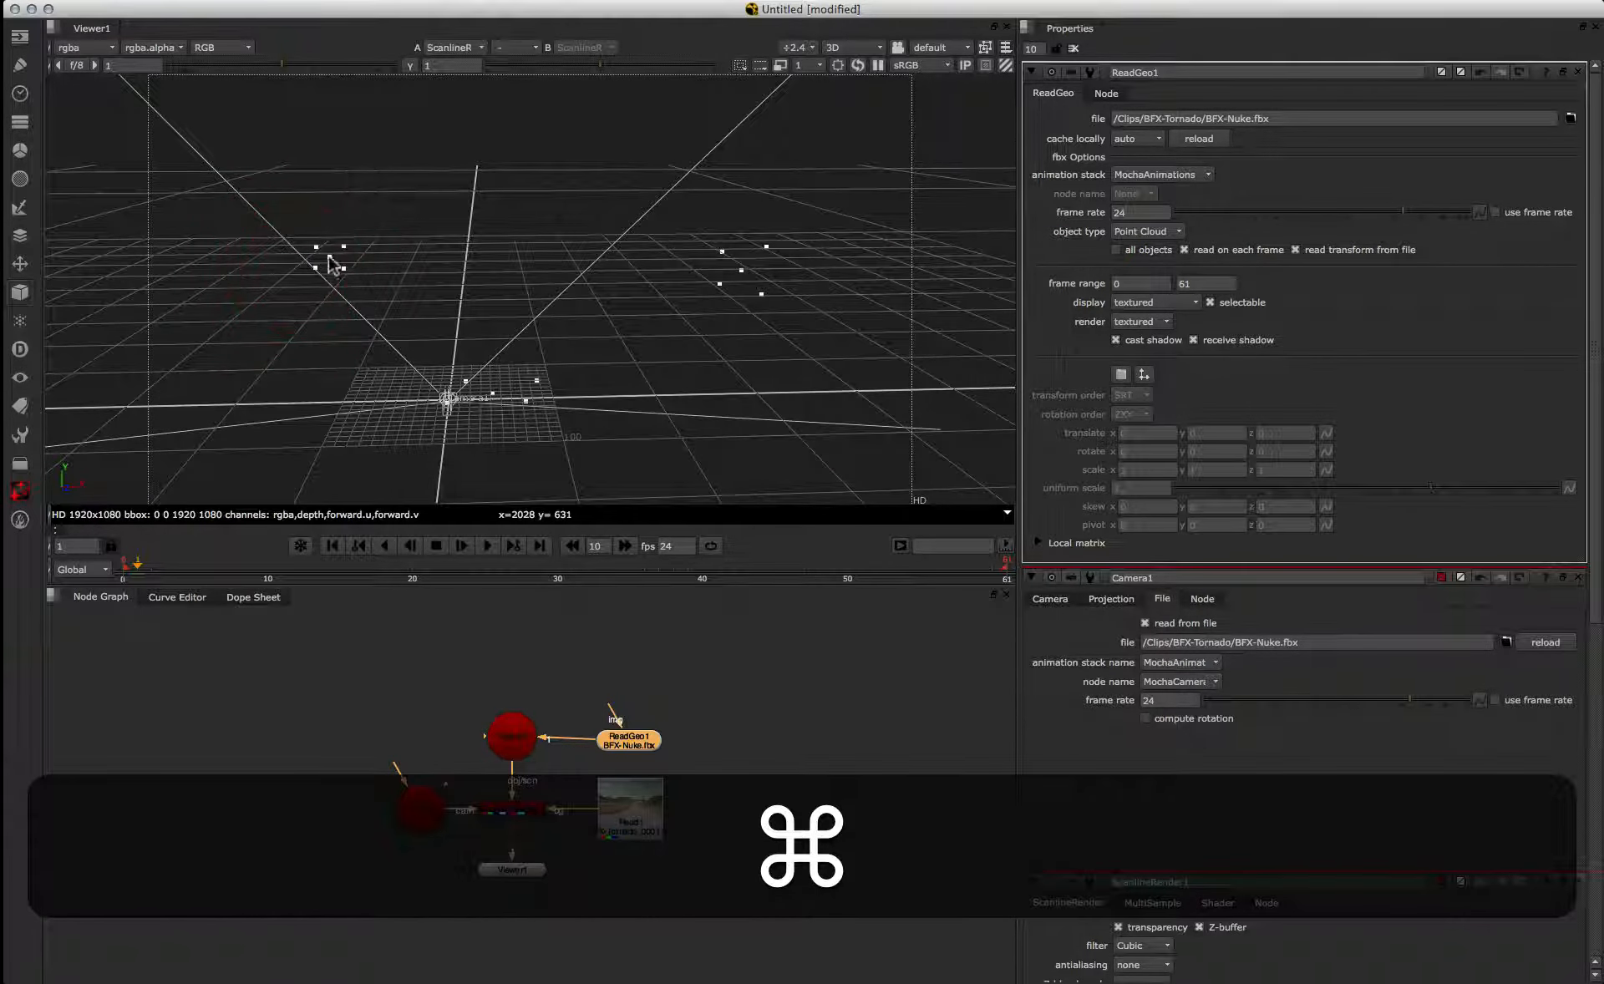
pyautogui.keyDown('super'); pyautogui.moveTo(576, 284); pyautogui.dragTo(231, 466); pyautogui.keyUp('super')
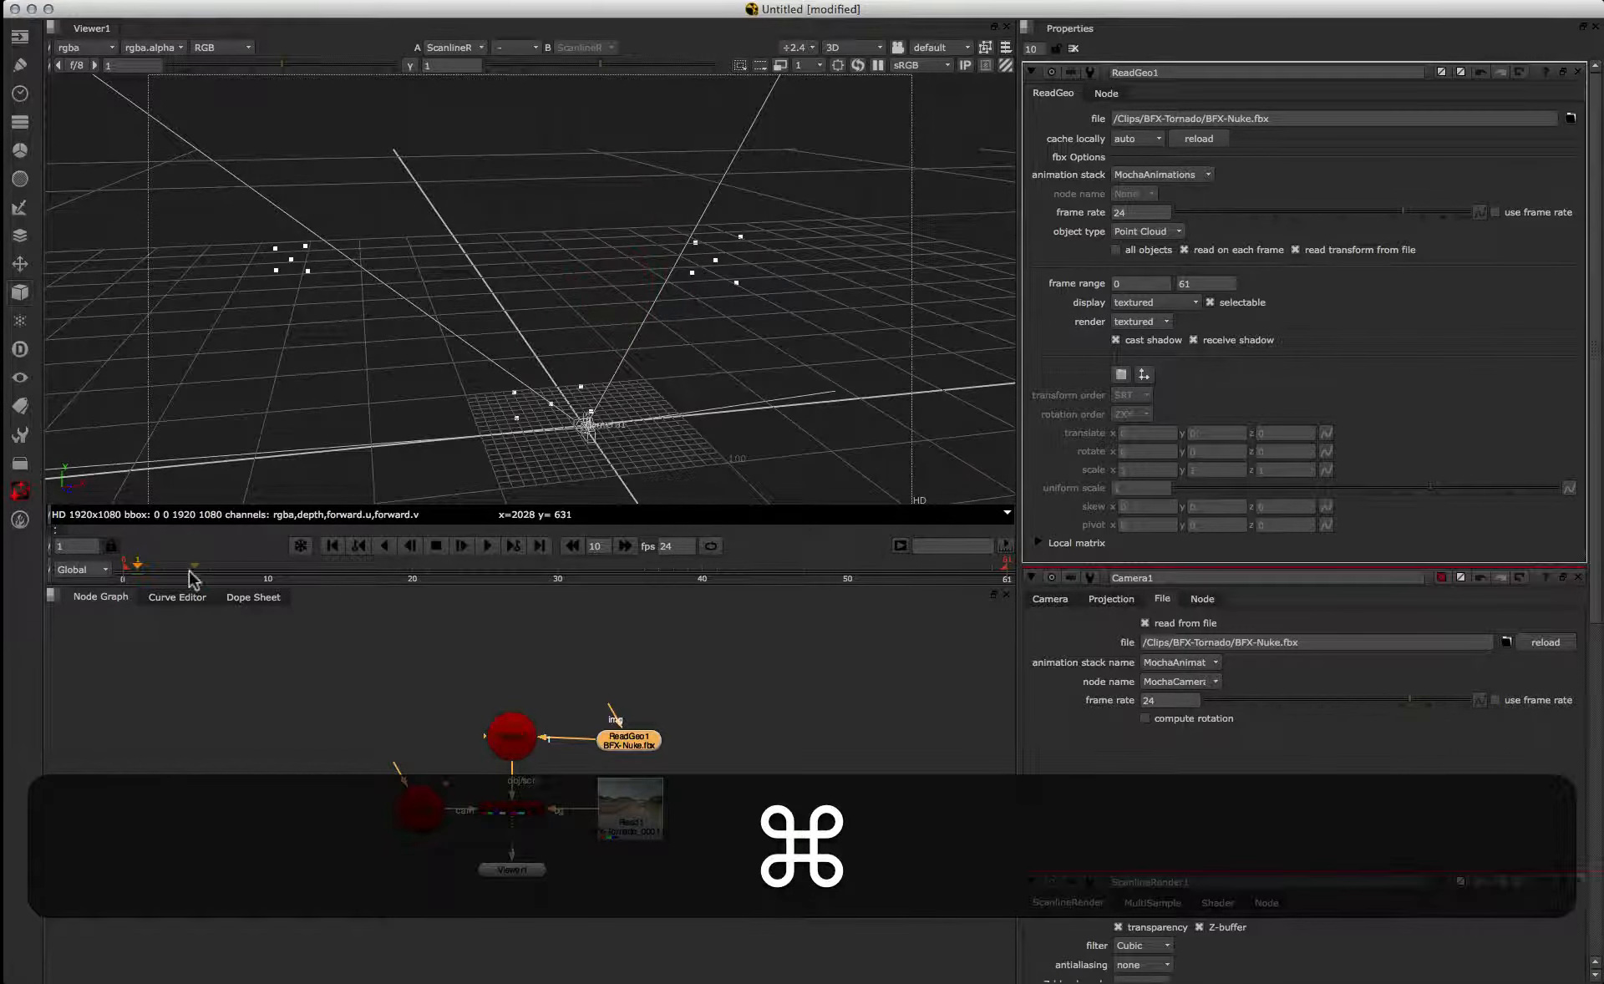
pyautogui.moveTo(191, 572); pyautogui.dragTo(533, 528)
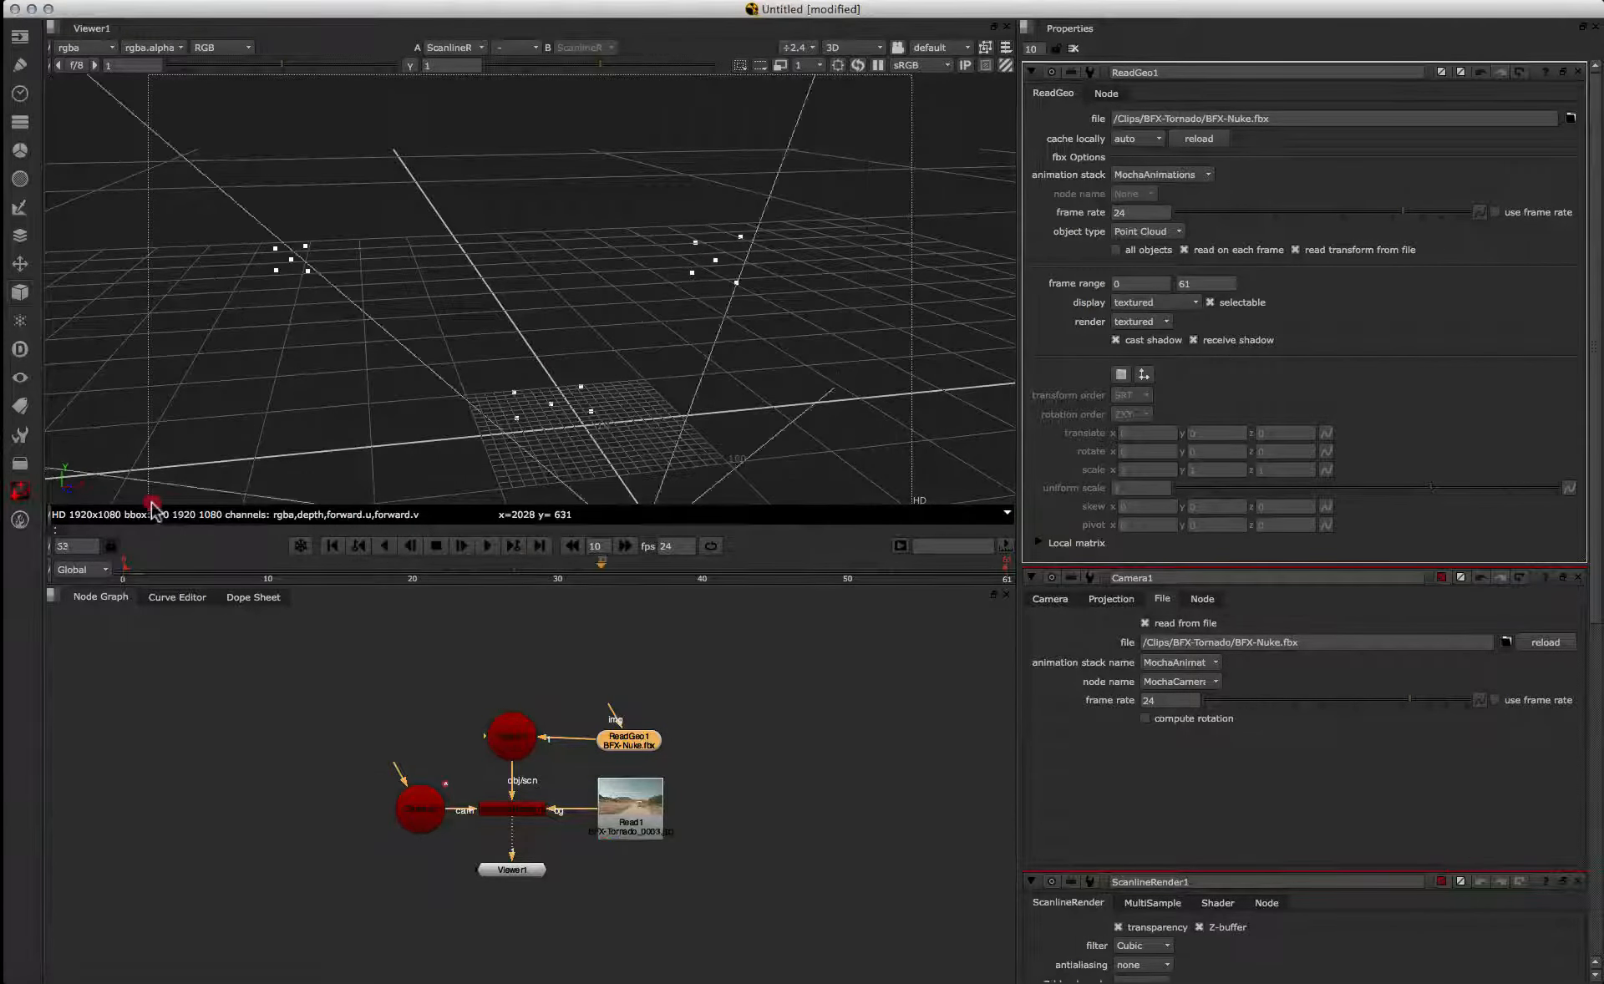
pyautogui.moveTo(903, 508); pyautogui.dragTo(124, 520)
pyautogui.click(767, 508)
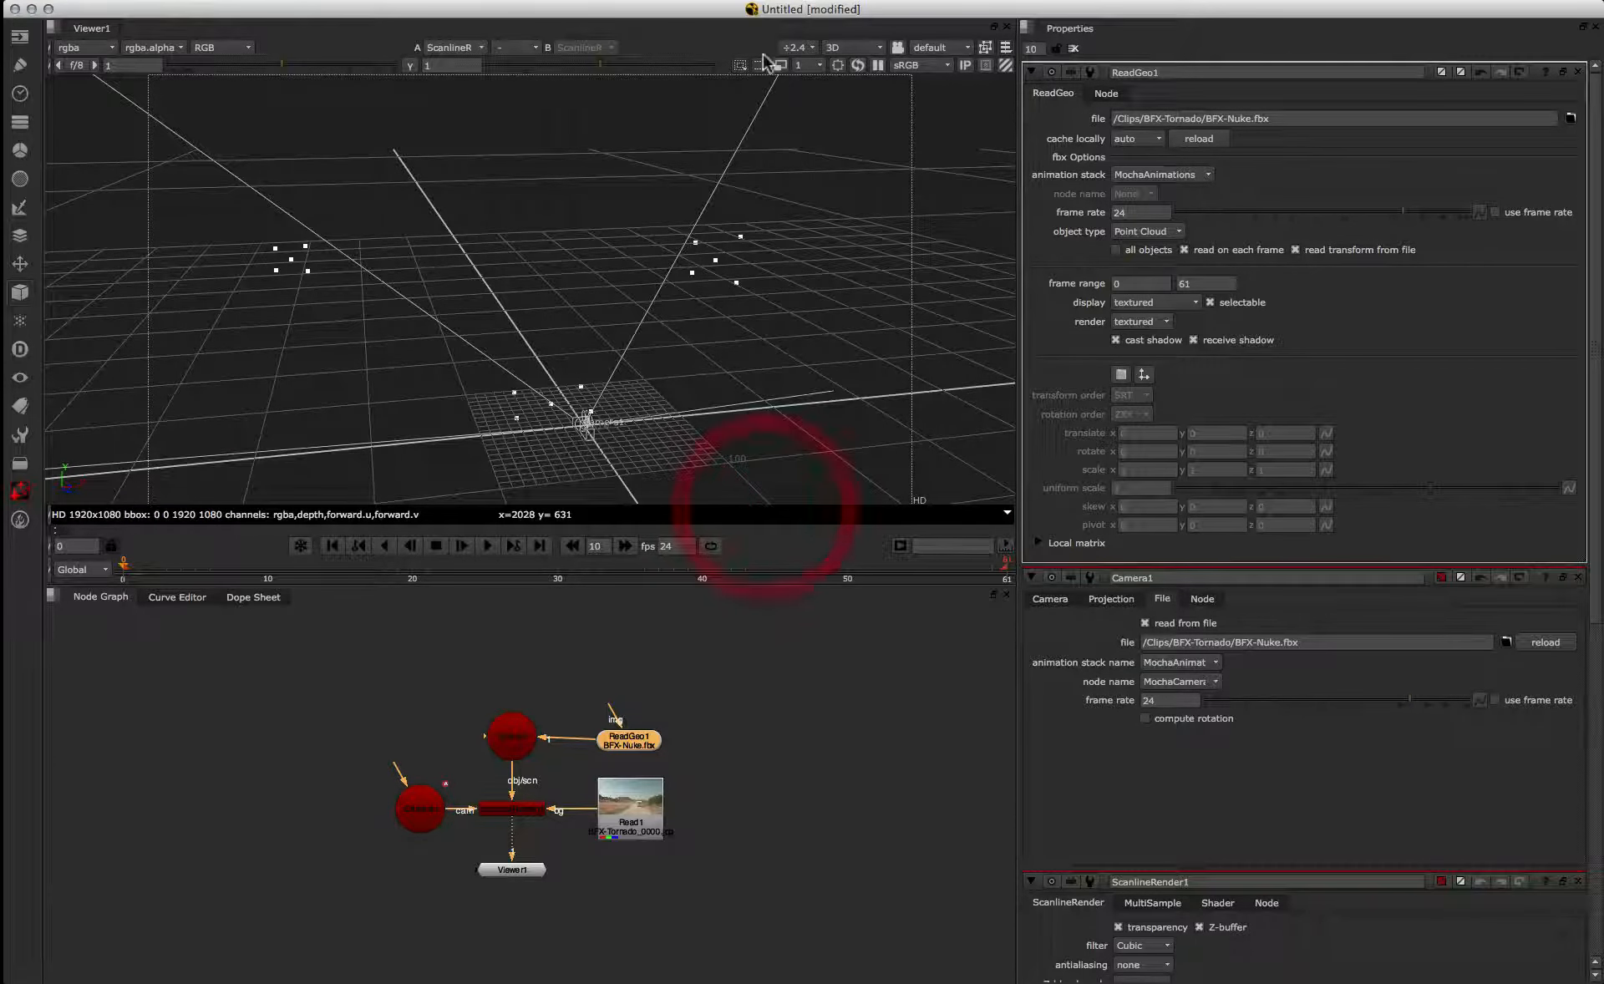
# Step: Return to the 2D view and scrub the timeline to check how the points track the footage, ending at frame 0
pyautogui.click(852, 48)
pyautogui.click(844, 52)
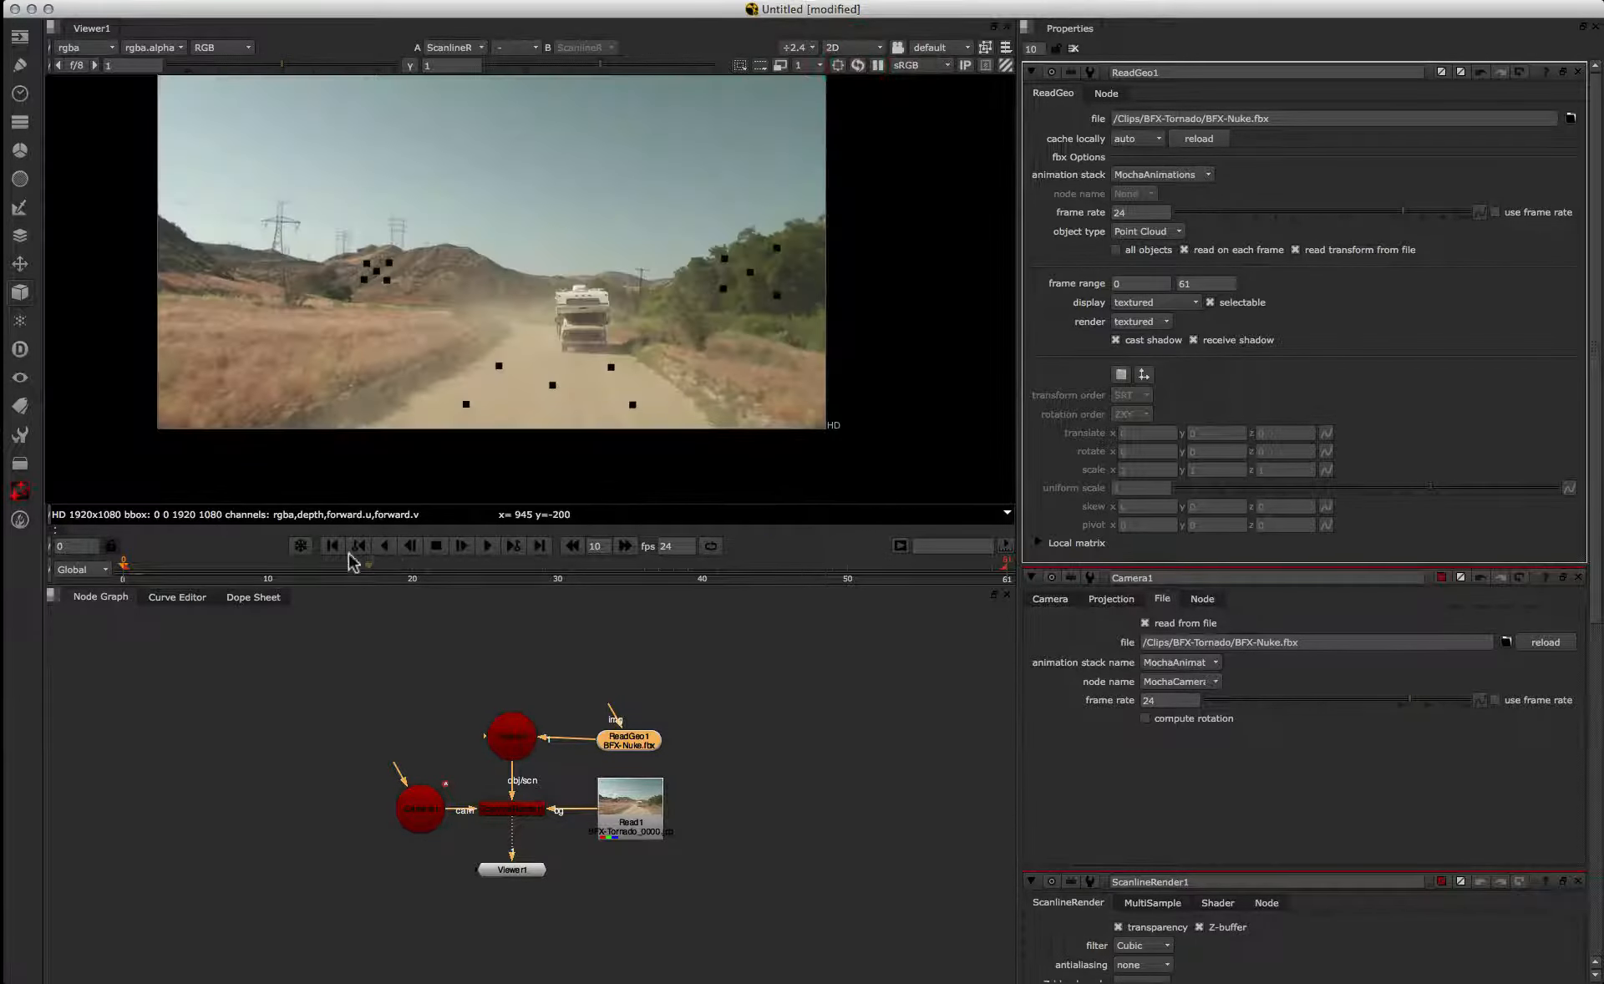
pyautogui.moveTo(131, 568); pyautogui.dragTo(593, 576)
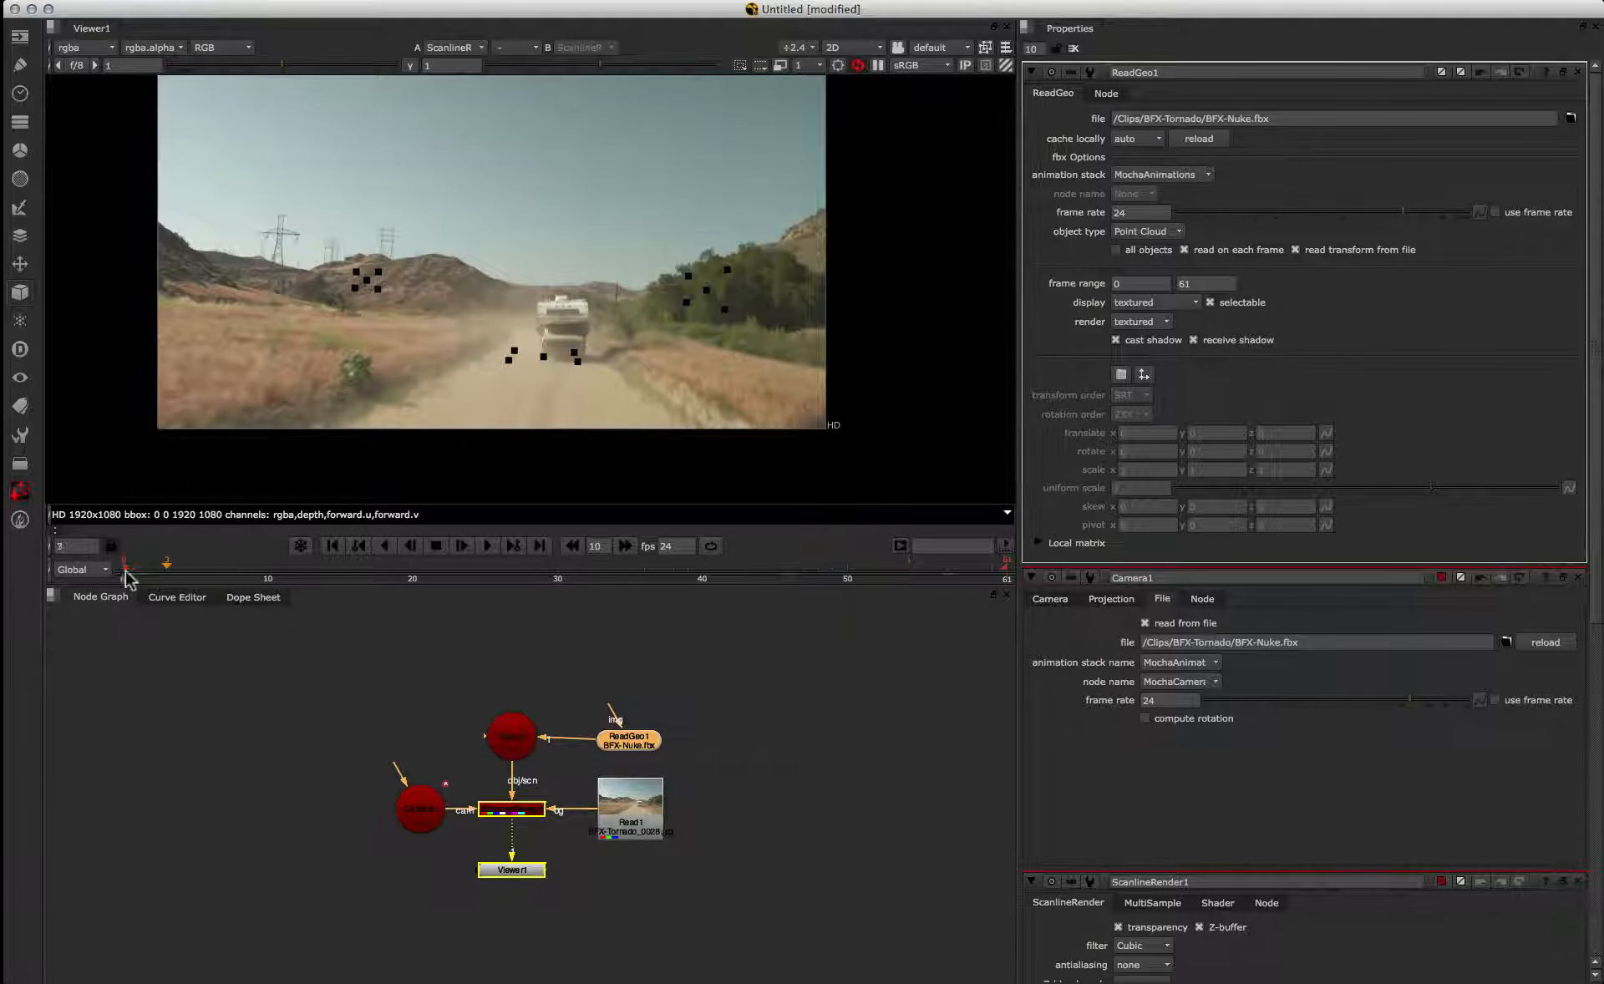
pyautogui.moveTo(128, 577); pyautogui.dragTo(120, 563)
pyautogui.click(933, 368)
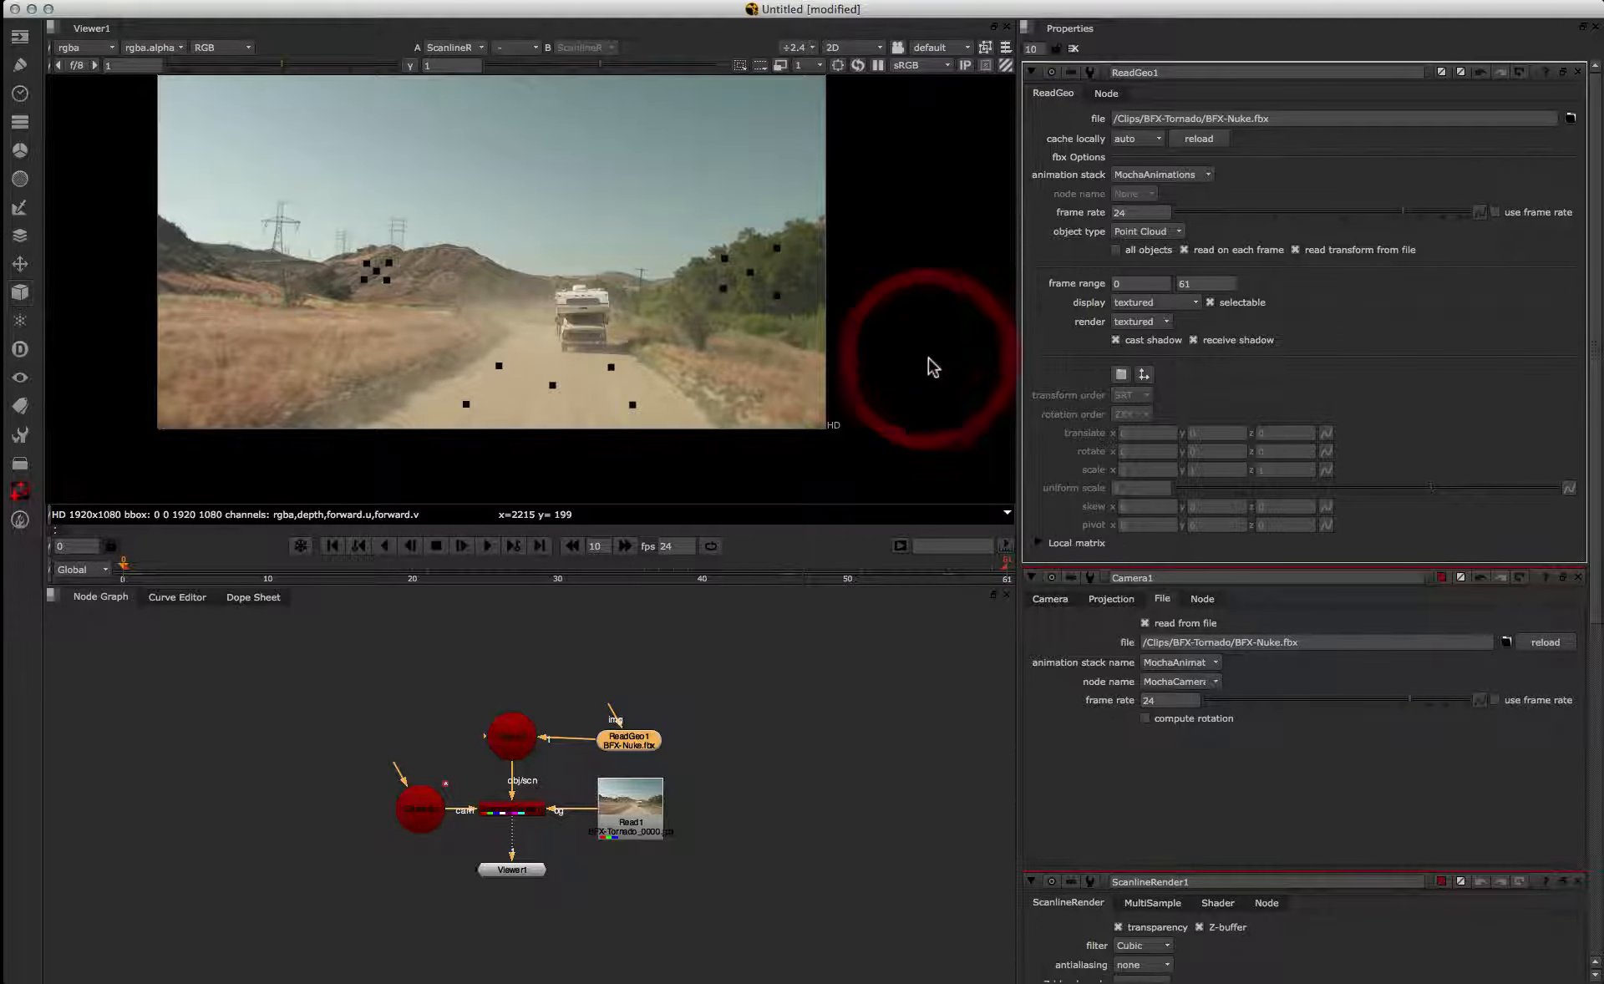
# Step: Orbit around the camera and point cloud in the 3D view to examine how the ground points align with the grid
pyautogui.press('Tab')
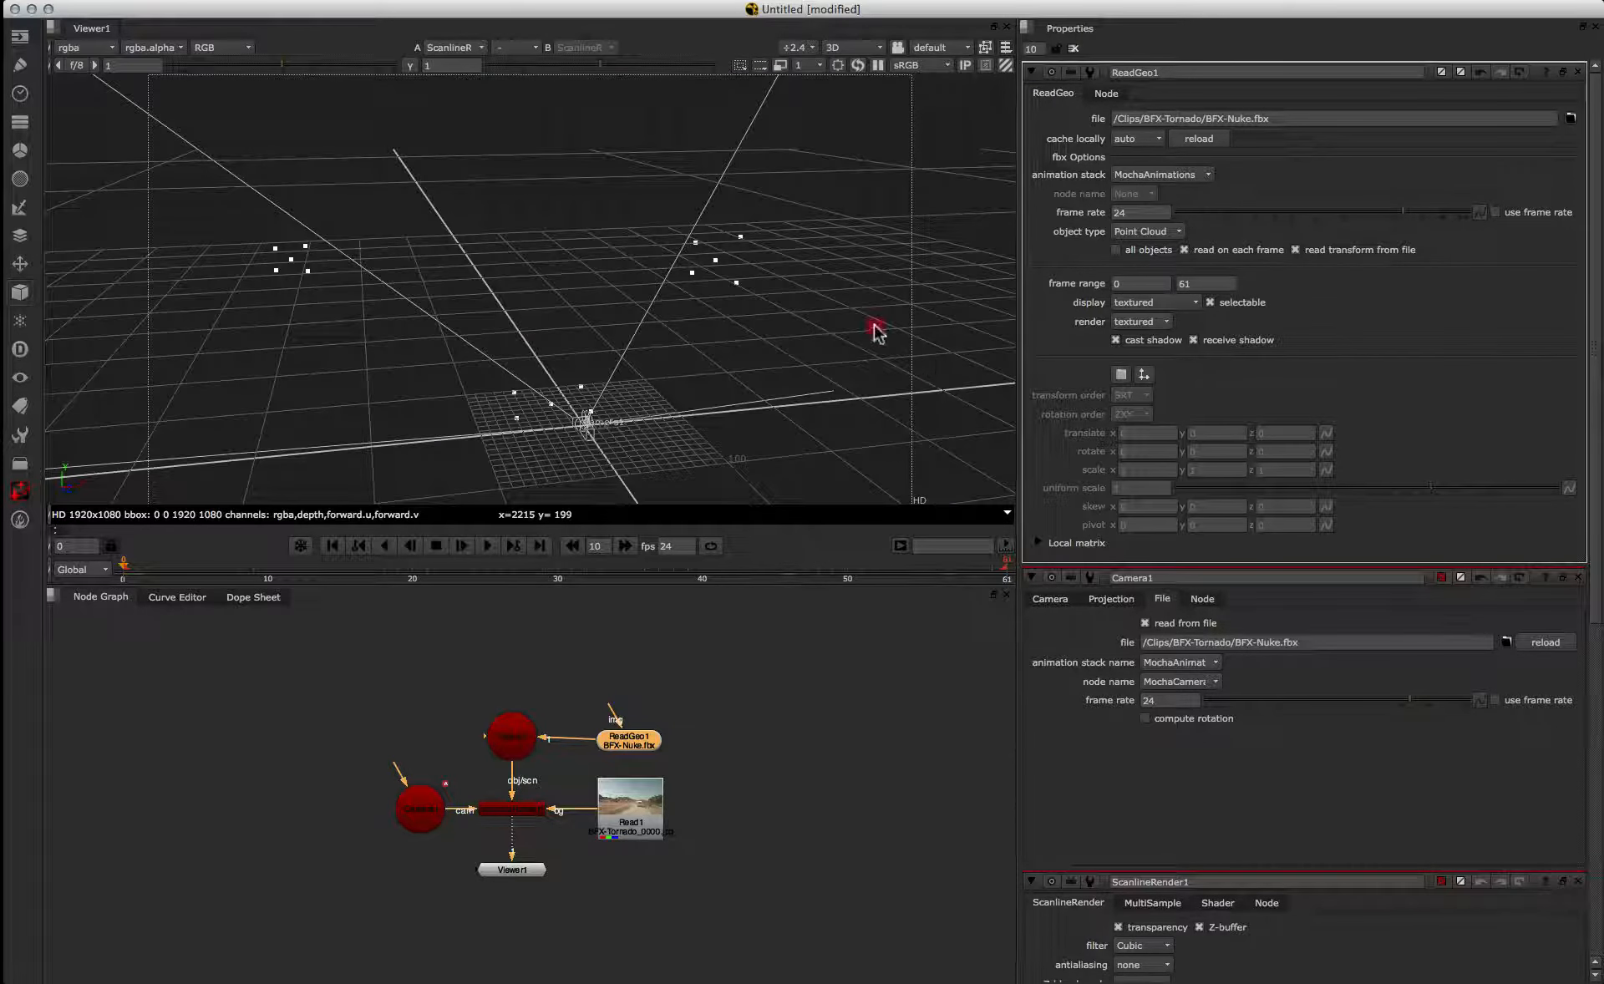
pyautogui.keyDown('ctrl'); pyautogui.moveTo(875, 331); pyautogui.dragTo(505, 296); pyautogui.keyUp('ctrl')
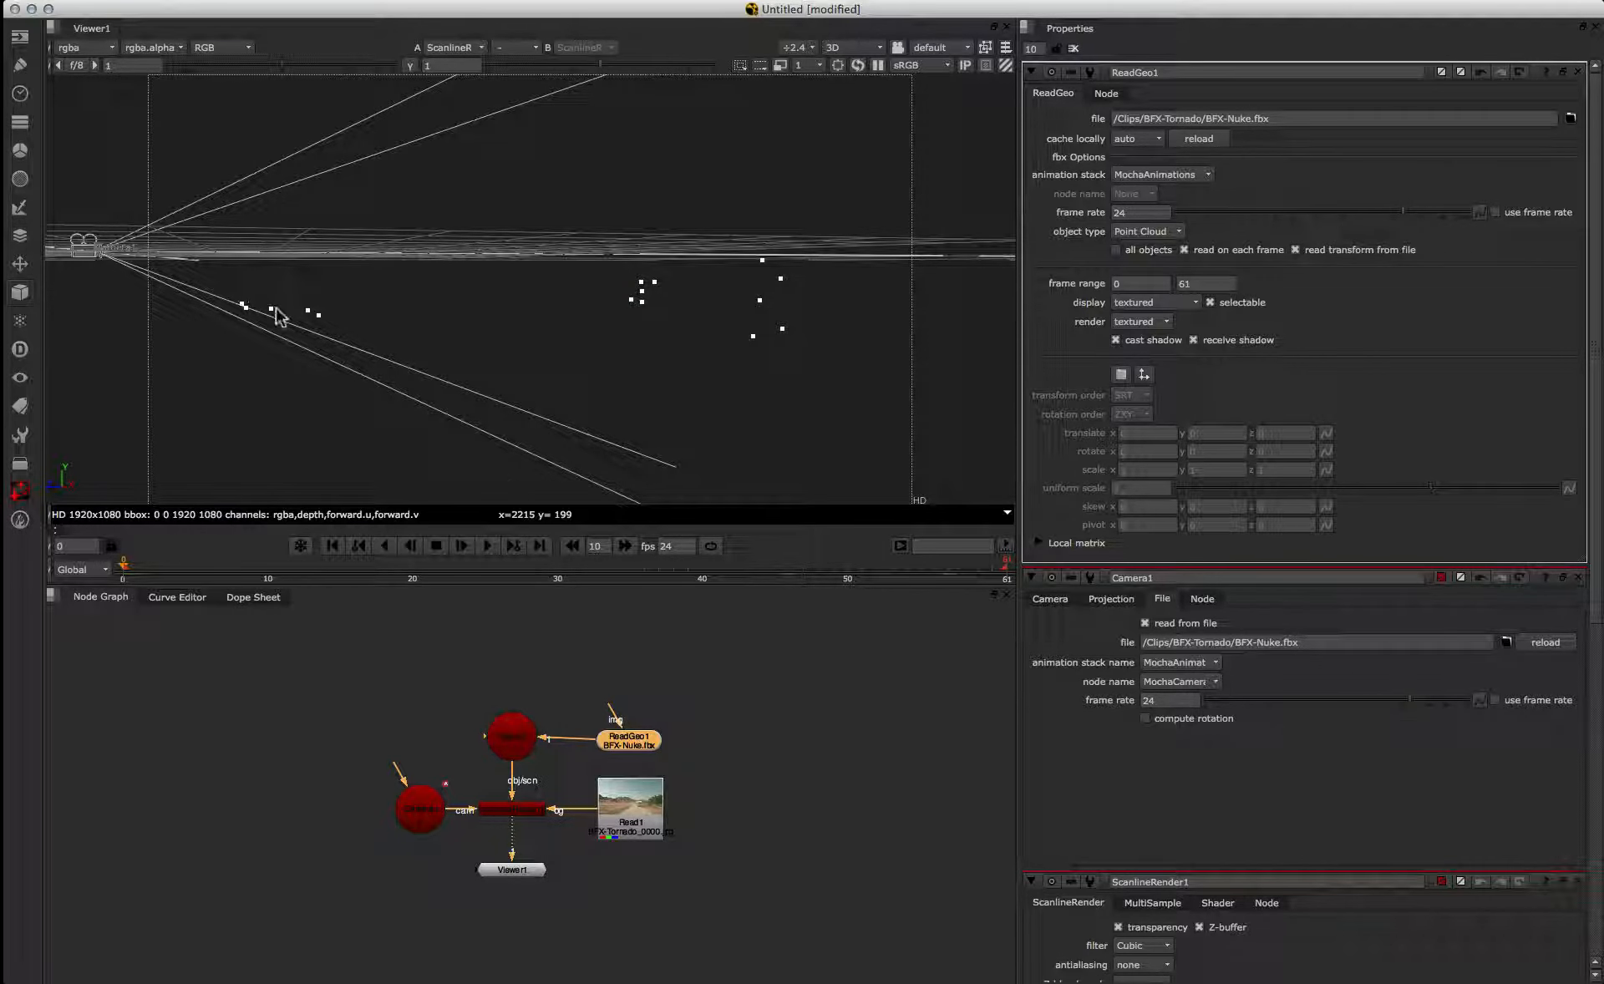
pyautogui.keyDown('ctrl'); pyautogui.moveTo(251, 254); pyautogui.dragTo(534, 379); pyautogui.keyUp('ctrl')
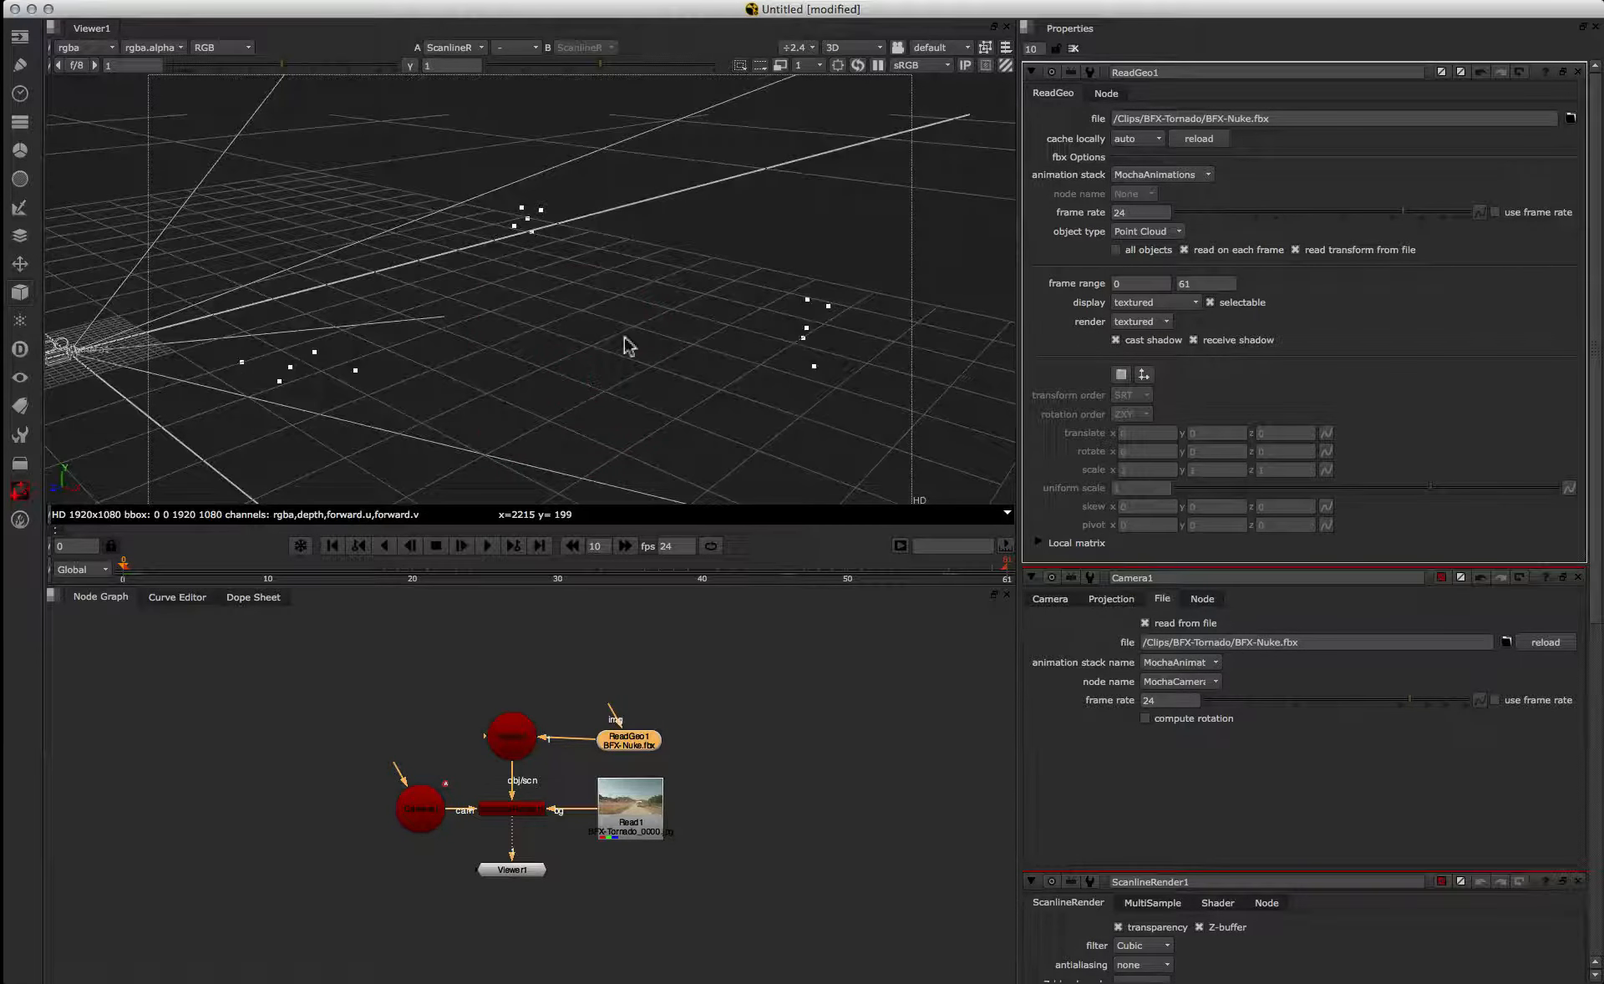
pyautogui.keyDown('ctrl'); pyautogui.moveTo(576, 401); pyautogui.dragTo(686, 387); pyautogui.keyUp('ctrl')
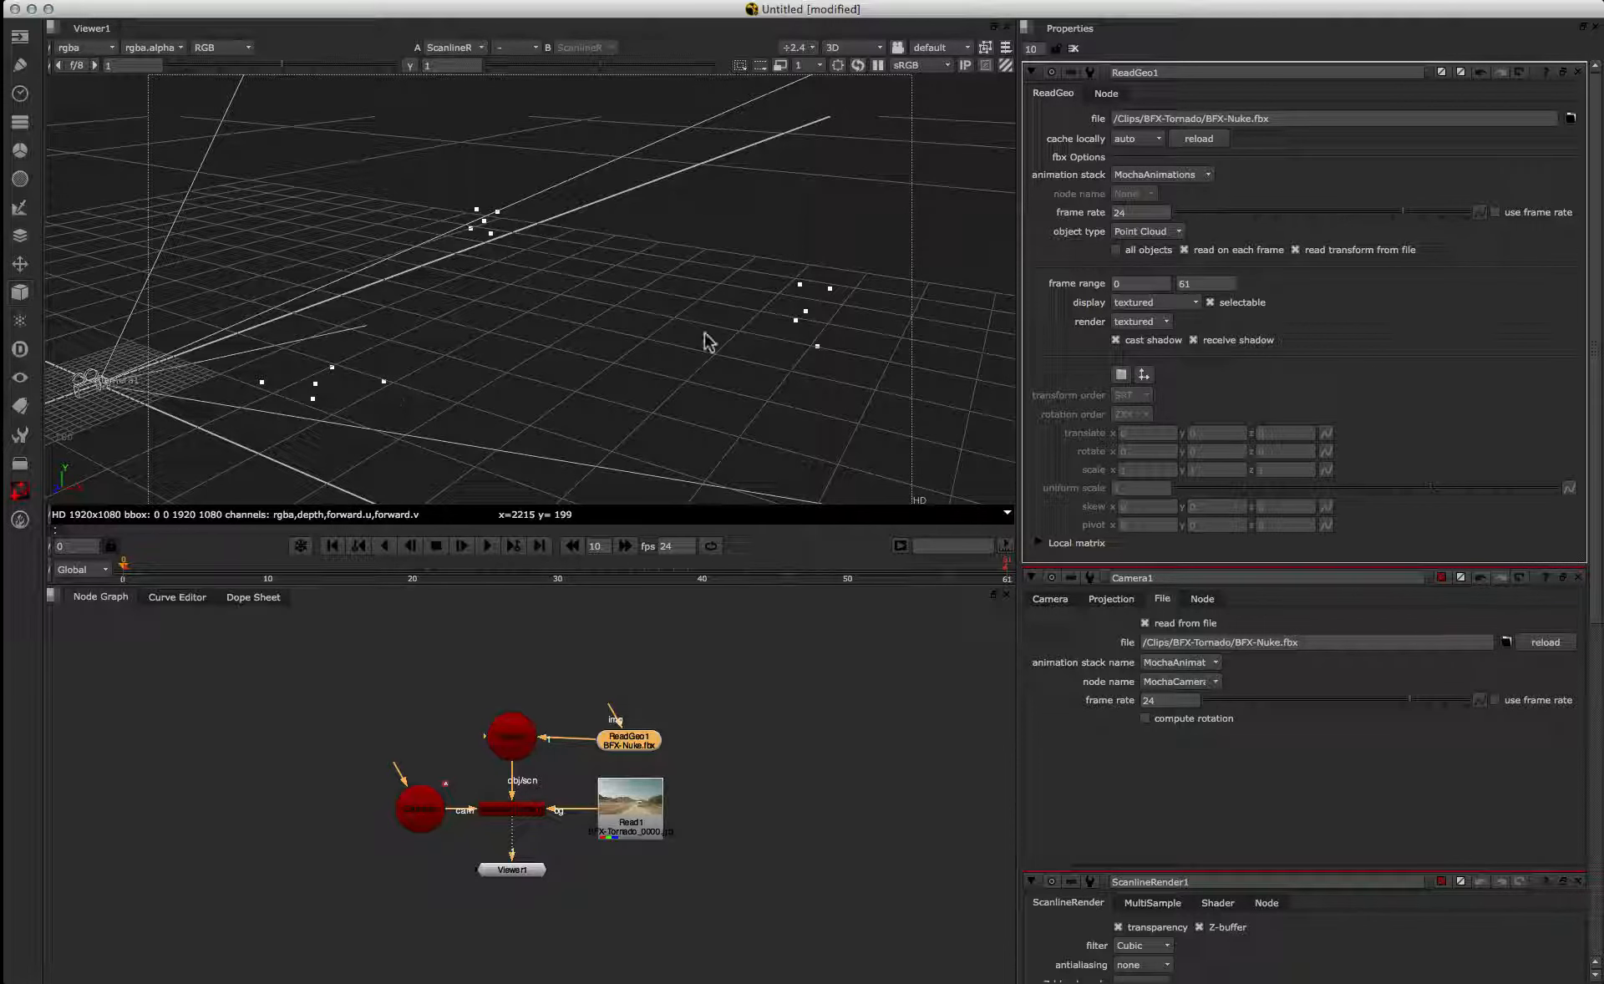
pyautogui.moveTo(596, 361)
pyautogui.keyDown('ctrl'); pyautogui.mouseDown()
pyautogui.moveTo(351, 365)
pyautogui.moveTo(284, 276)
pyautogui.moveTo(261, 389)
pyautogui.moveTo(273, 413)
pyautogui.mouseUp(); pyautogui.keyUp('ctrl')
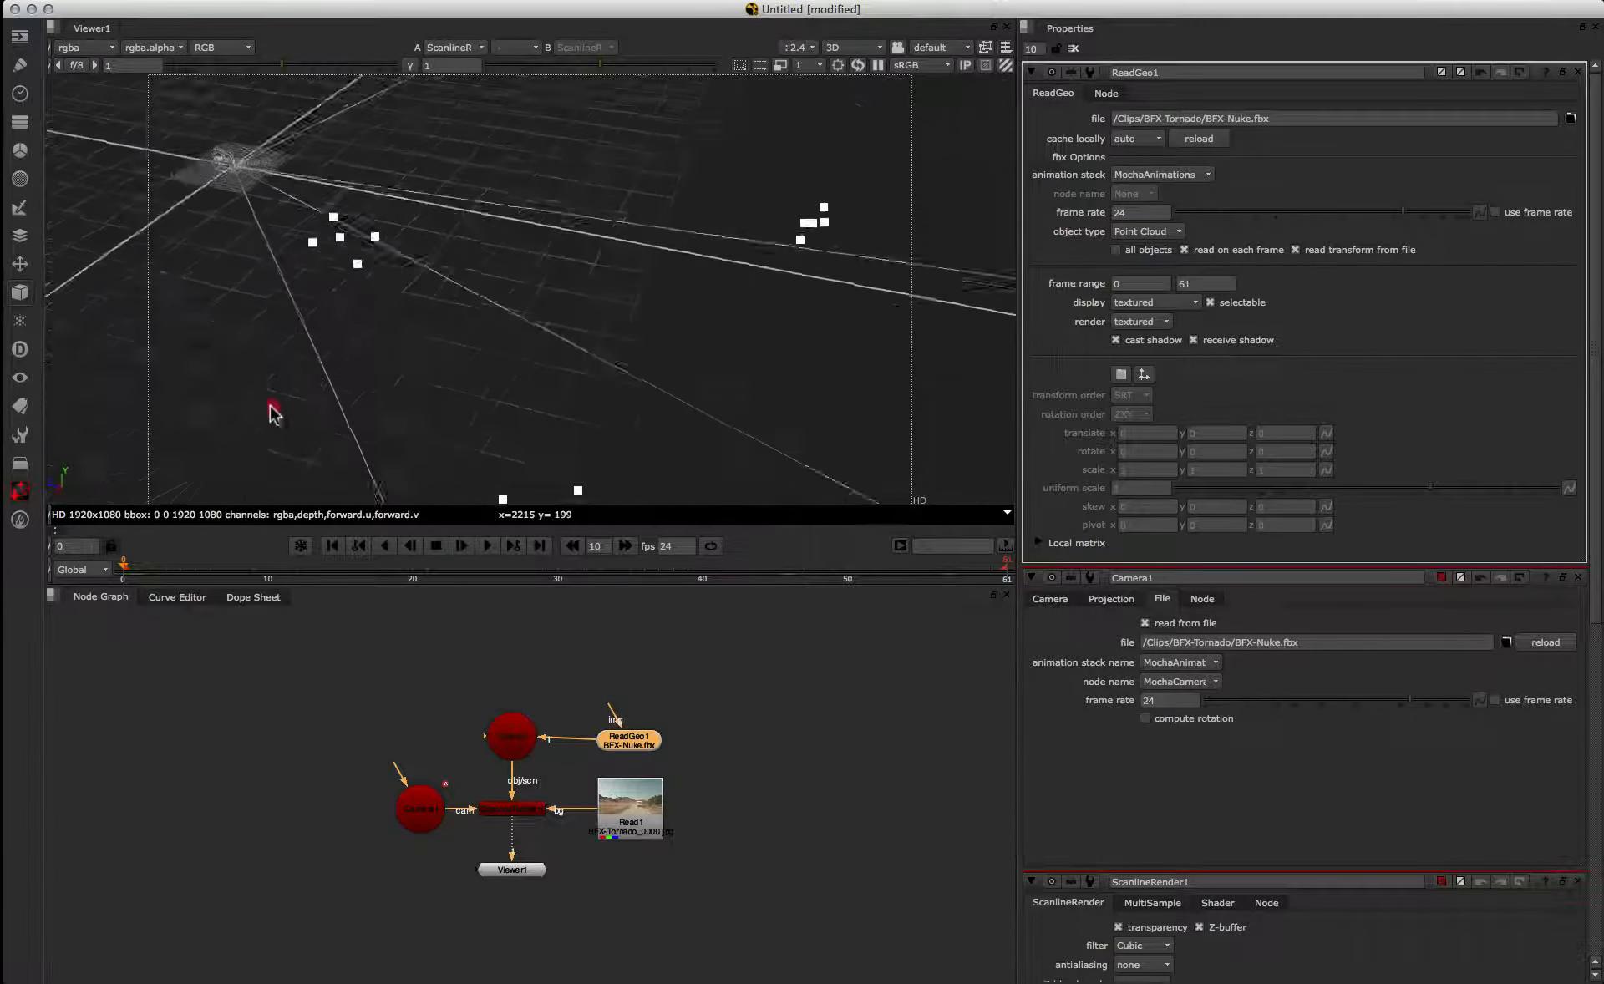
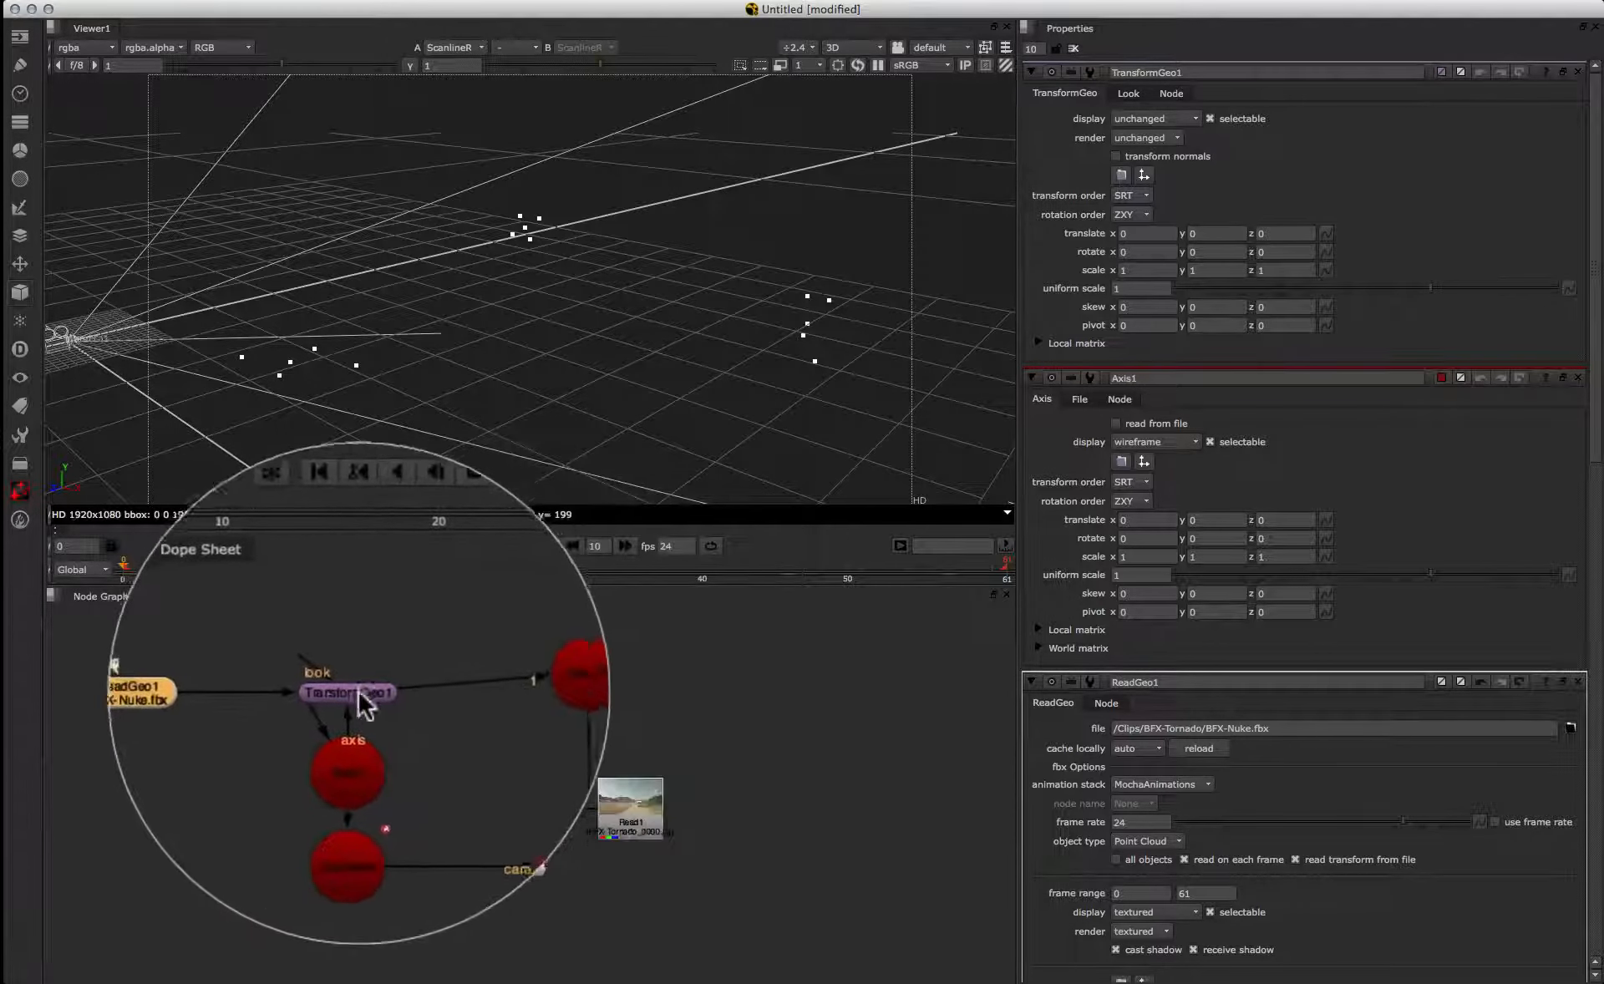
# Step: Try moving the camera and point cloud together with the Axis node in the 3D view, and undo the move
pyautogui.click(352, 745)
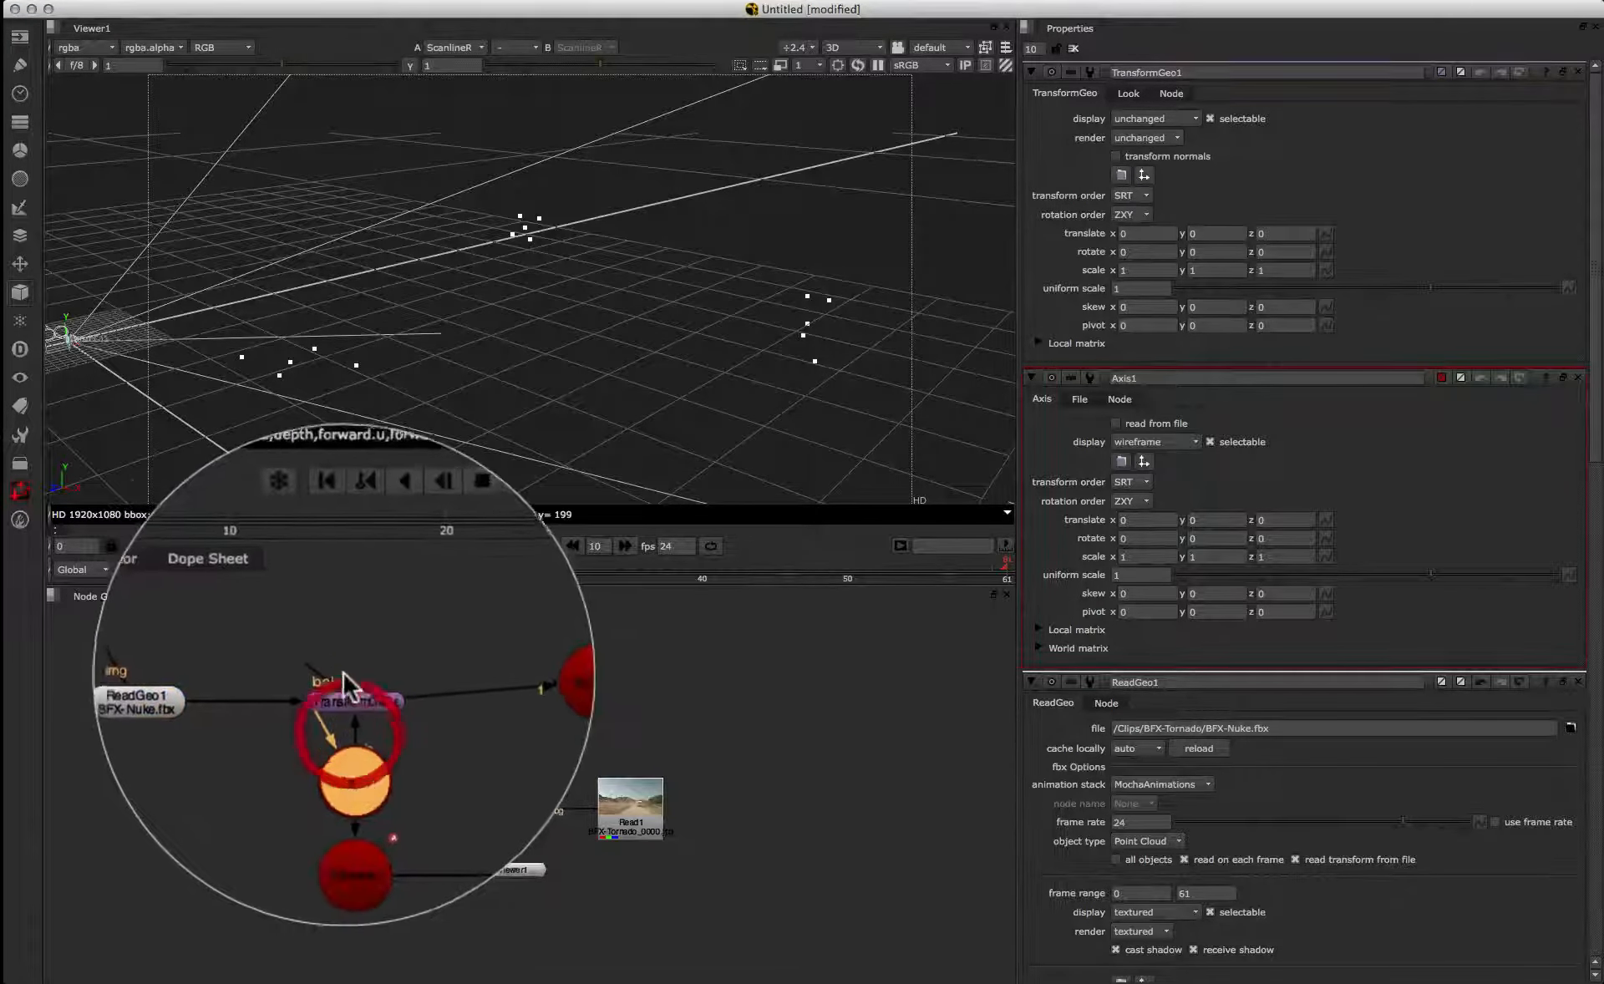
pyautogui.moveTo(234, 650); pyautogui.dragTo(373, 690)
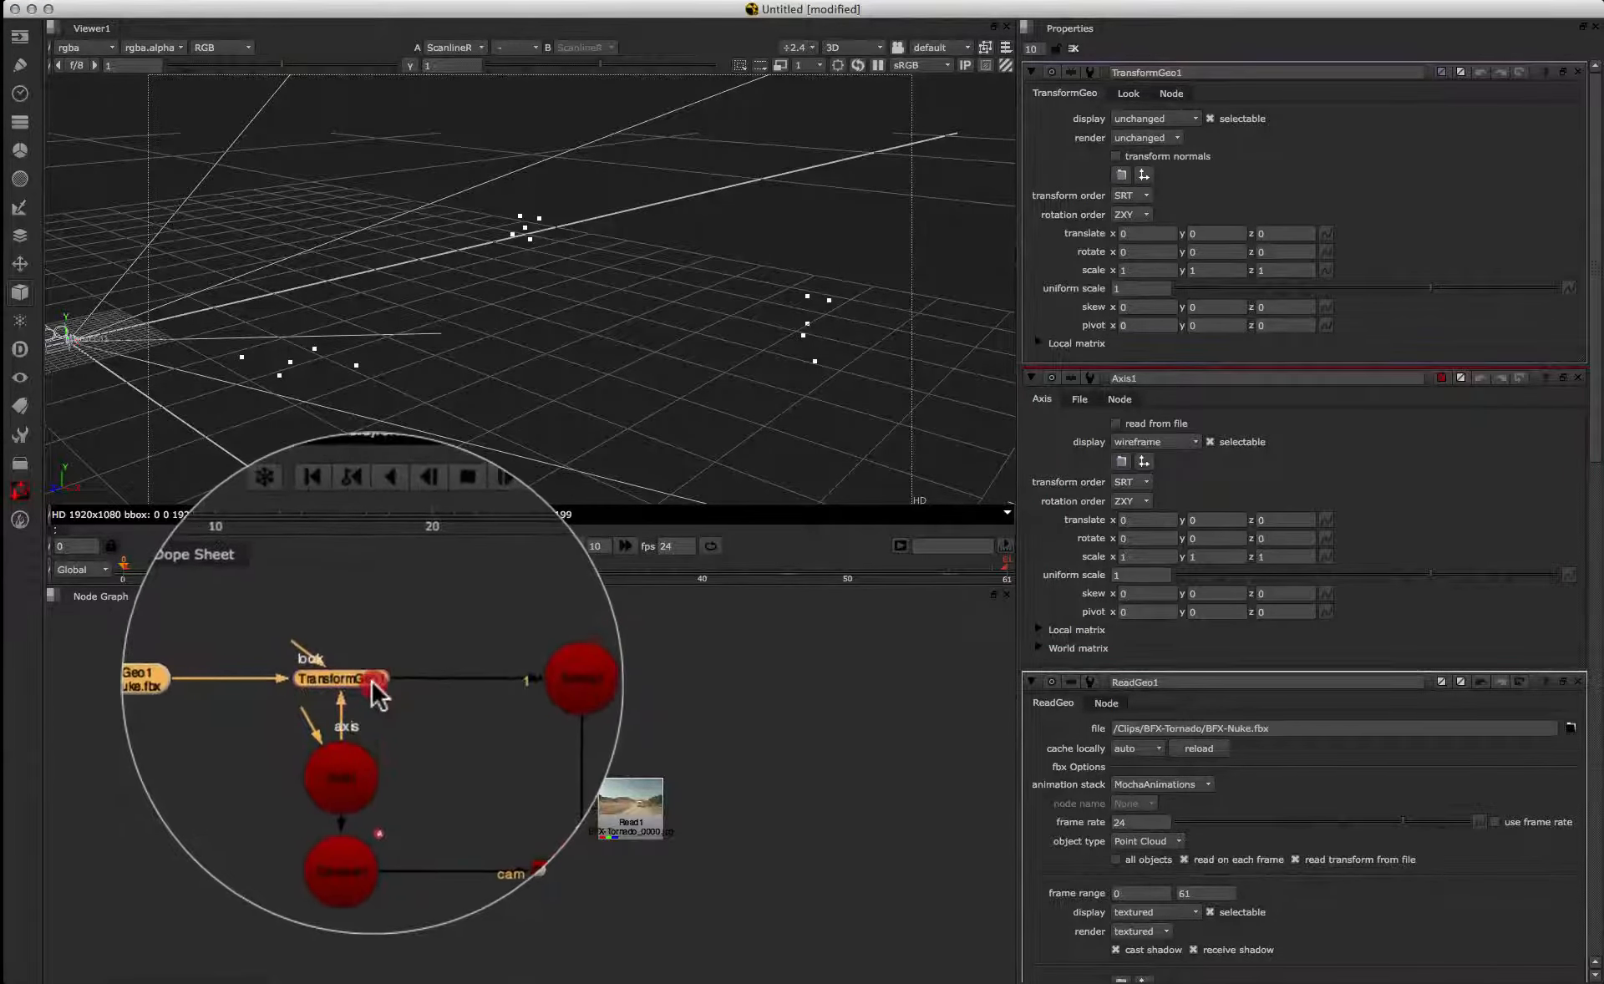
pyautogui.keyDown('super'); pyautogui.click(351, 744); pyautogui.keyUp('super')
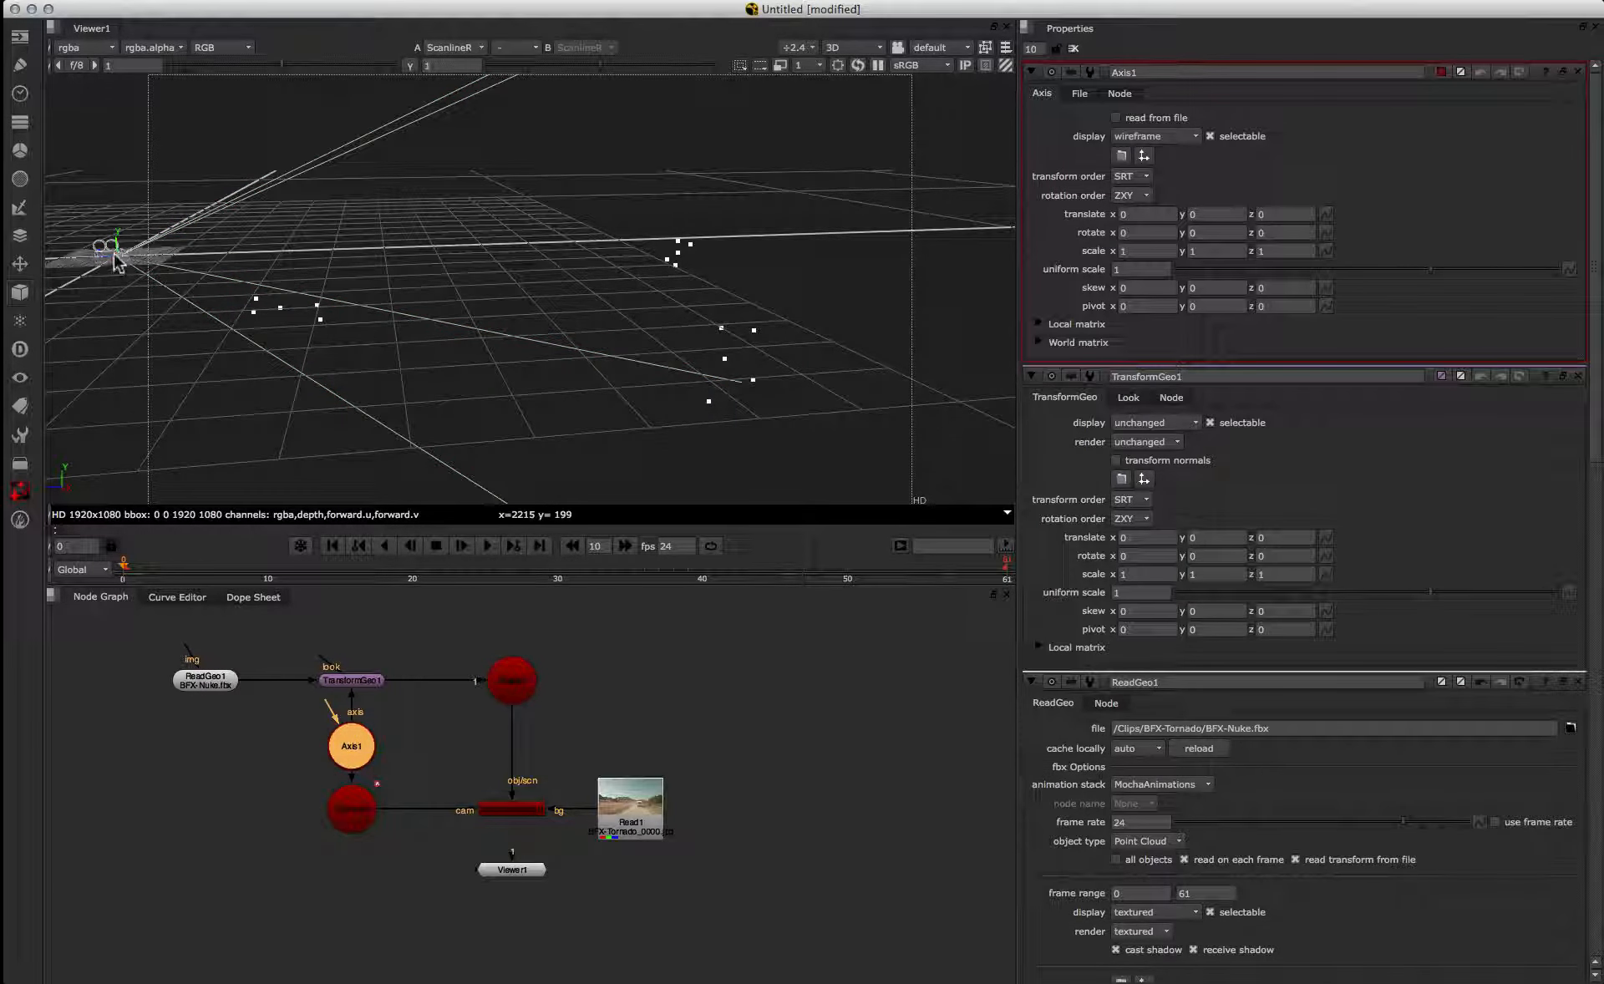
pyautogui.moveTo(118, 253); pyautogui.dragTo(204, 209)
pyautogui.press('super+z')
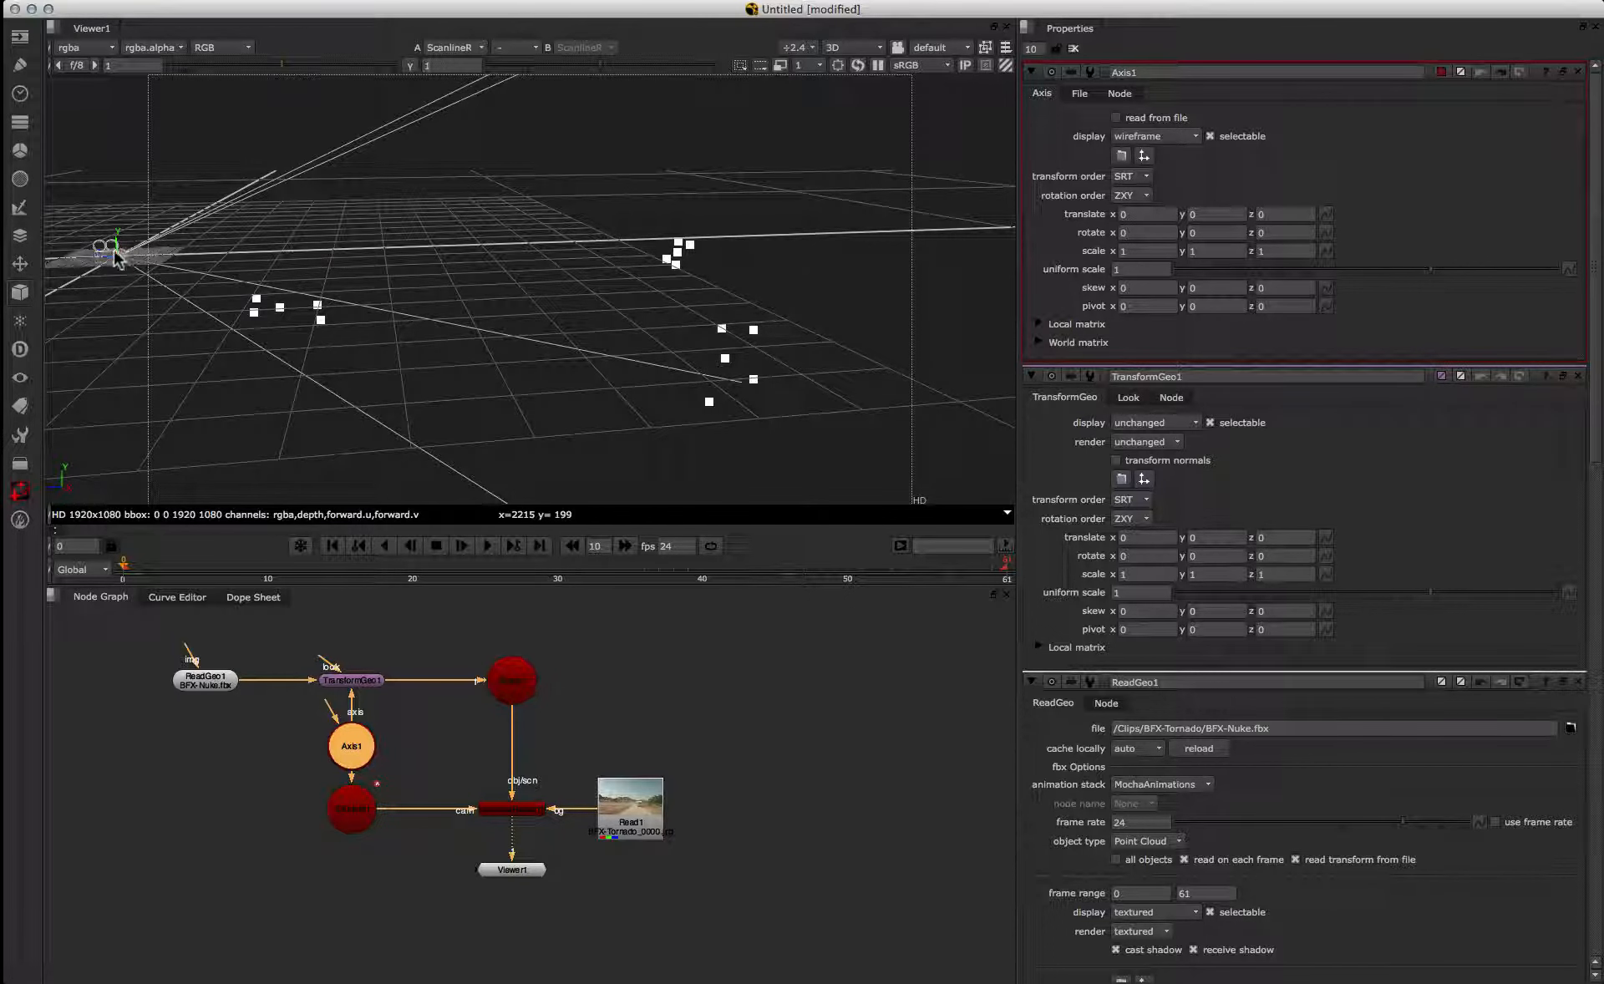
# Step: In the top view, move the Axis to about x -44, z 296 so the road points are centred on the origin
pyautogui.keyDown('super'); pyautogui.moveTo(143, 362); pyautogui.dragTo(367, 401); pyautogui.keyUp('super')
pyautogui.press('c')
pyautogui.click(634, 259)
pyautogui.scroll(-5, 613, 262)
pyautogui.scroll(8, 613, 262)
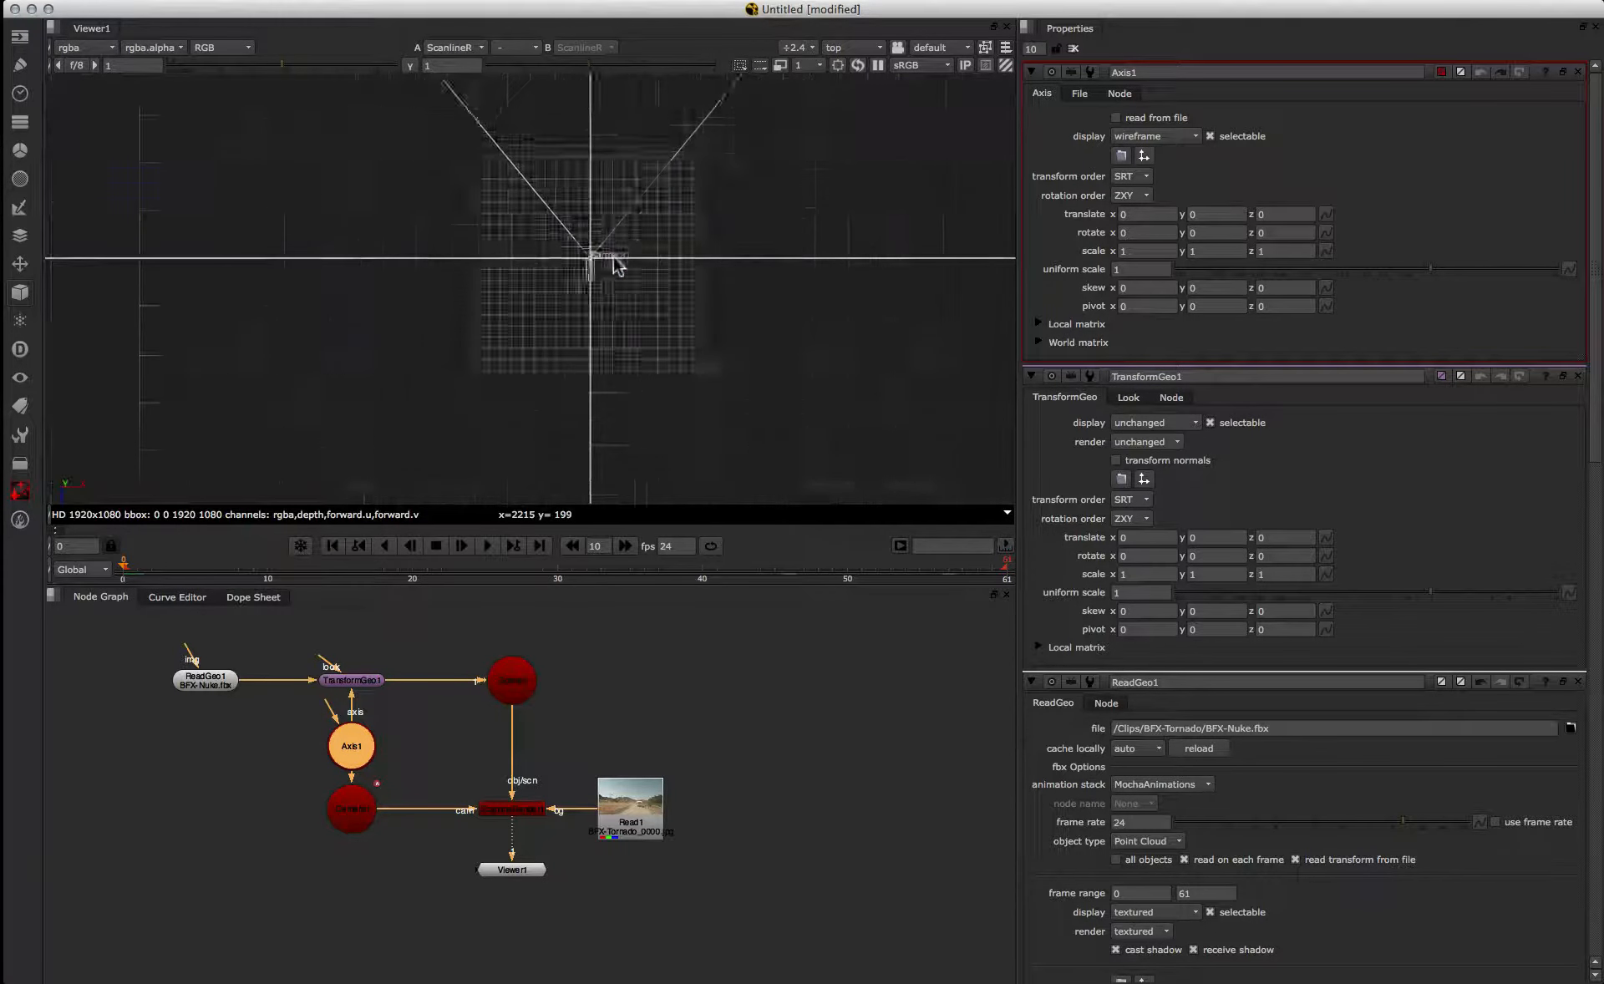
pyautogui.scroll(5, 616, 266)
pyautogui.scroll(-3, 615, 264)
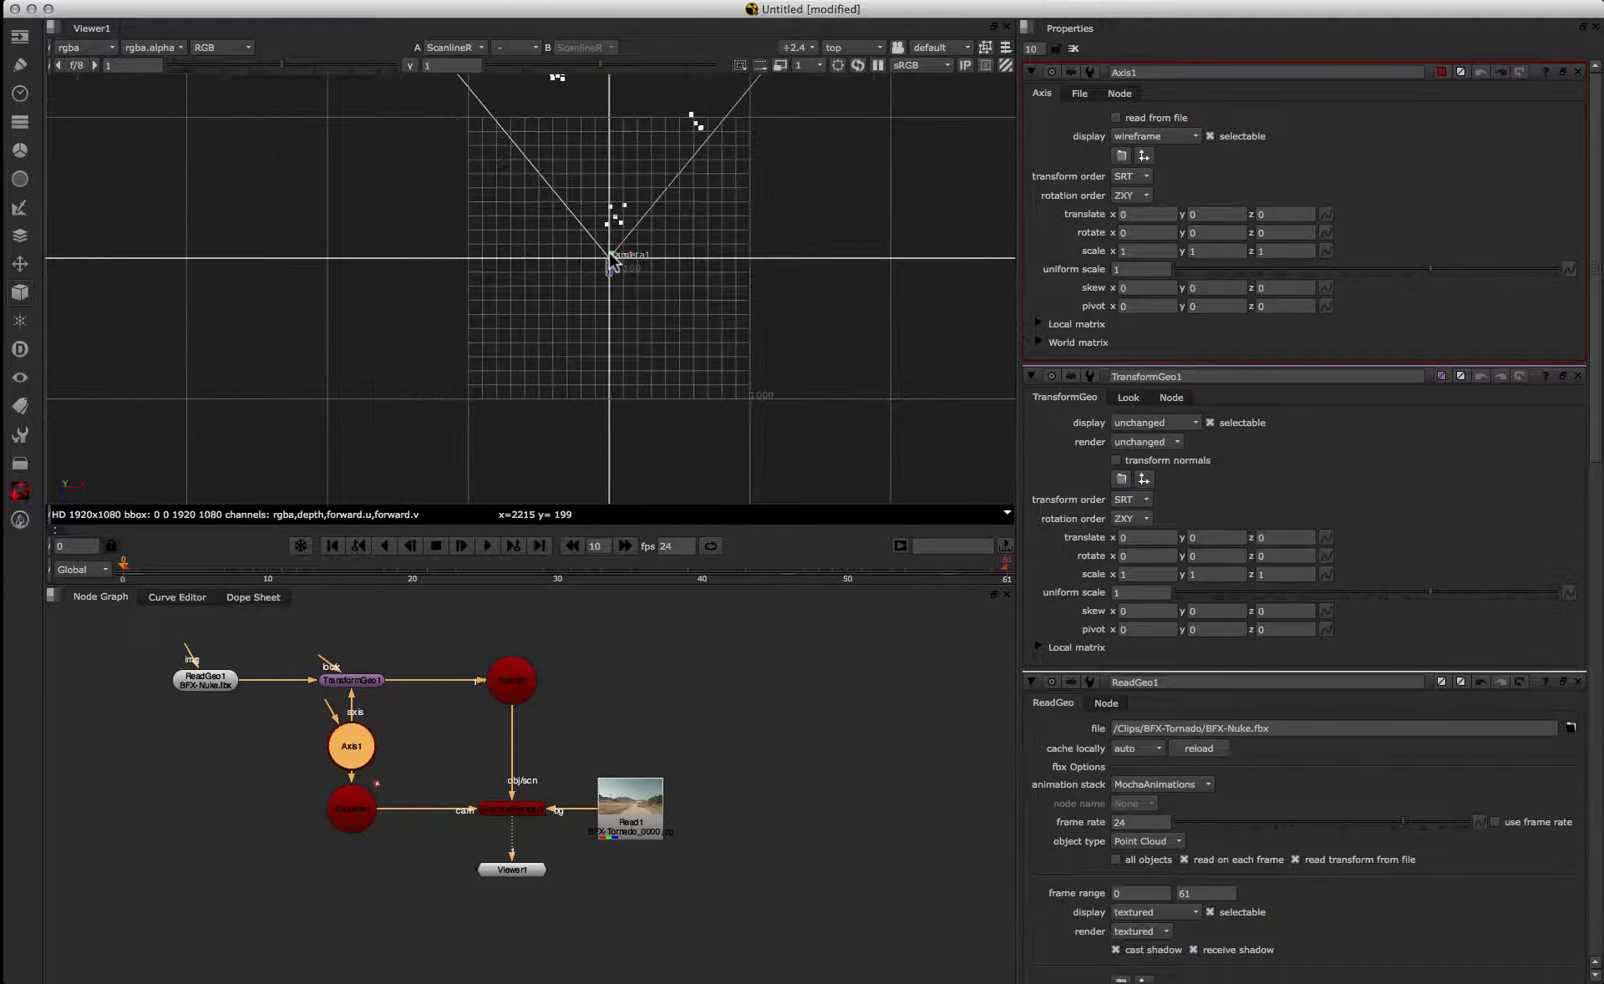
pyautogui.moveTo(612, 259); pyautogui.dragTo(608, 303)
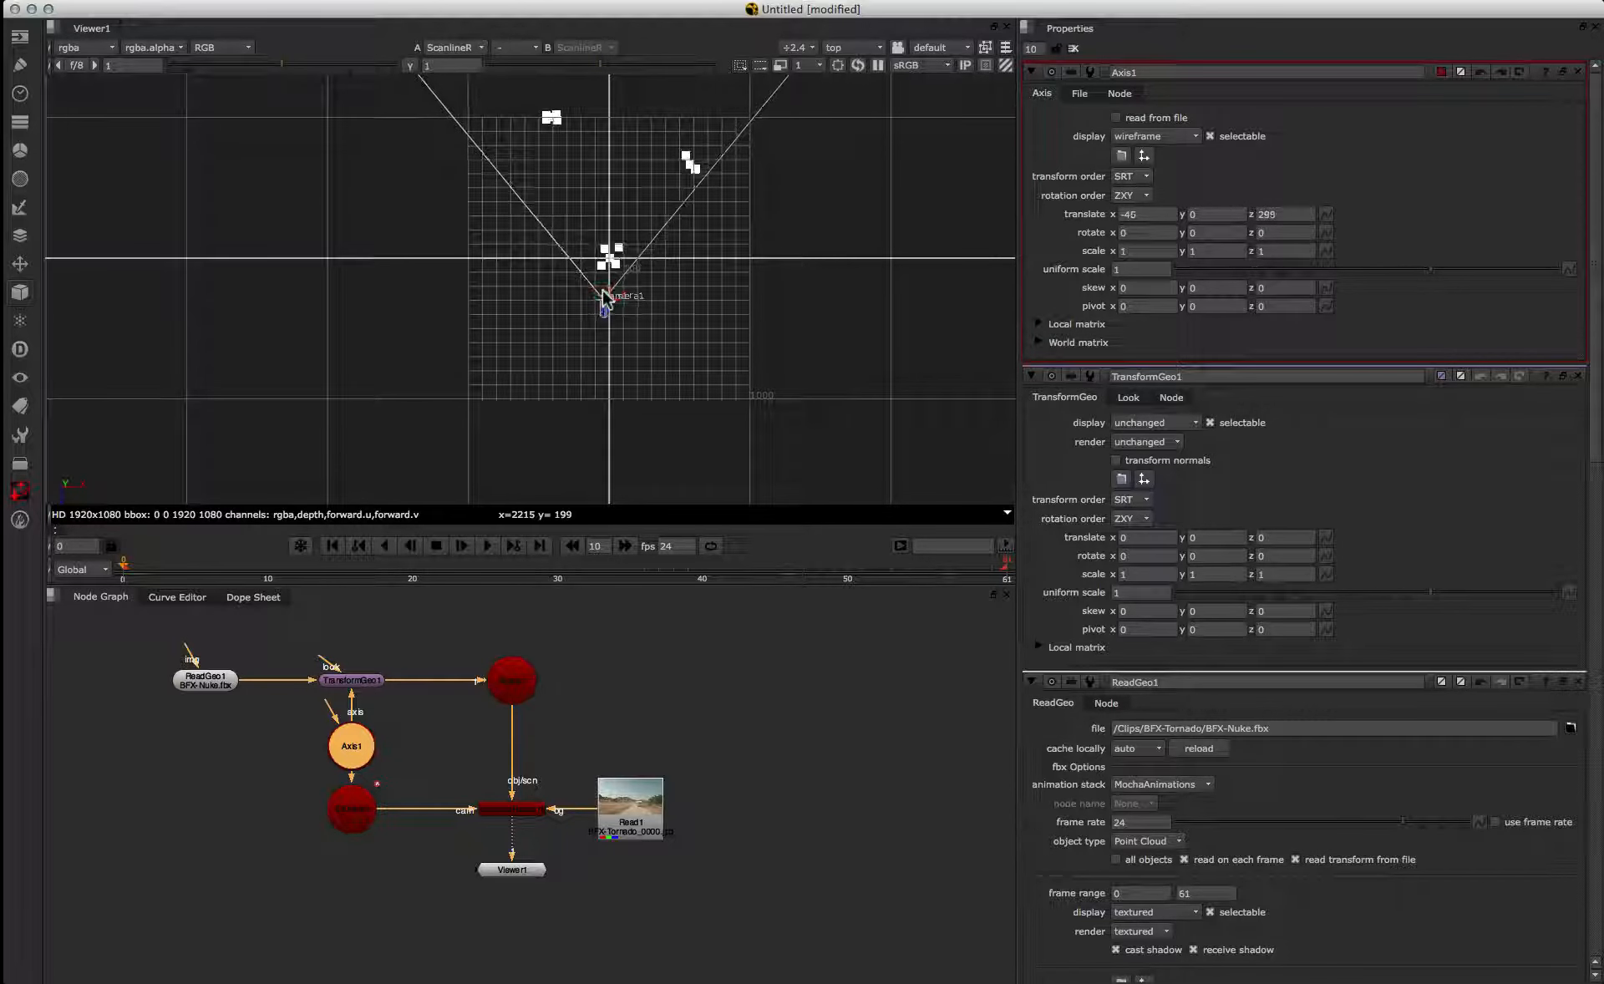
pyautogui.scroll(-3, 627, 257)
pyautogui.scroll(5, 626, 257)
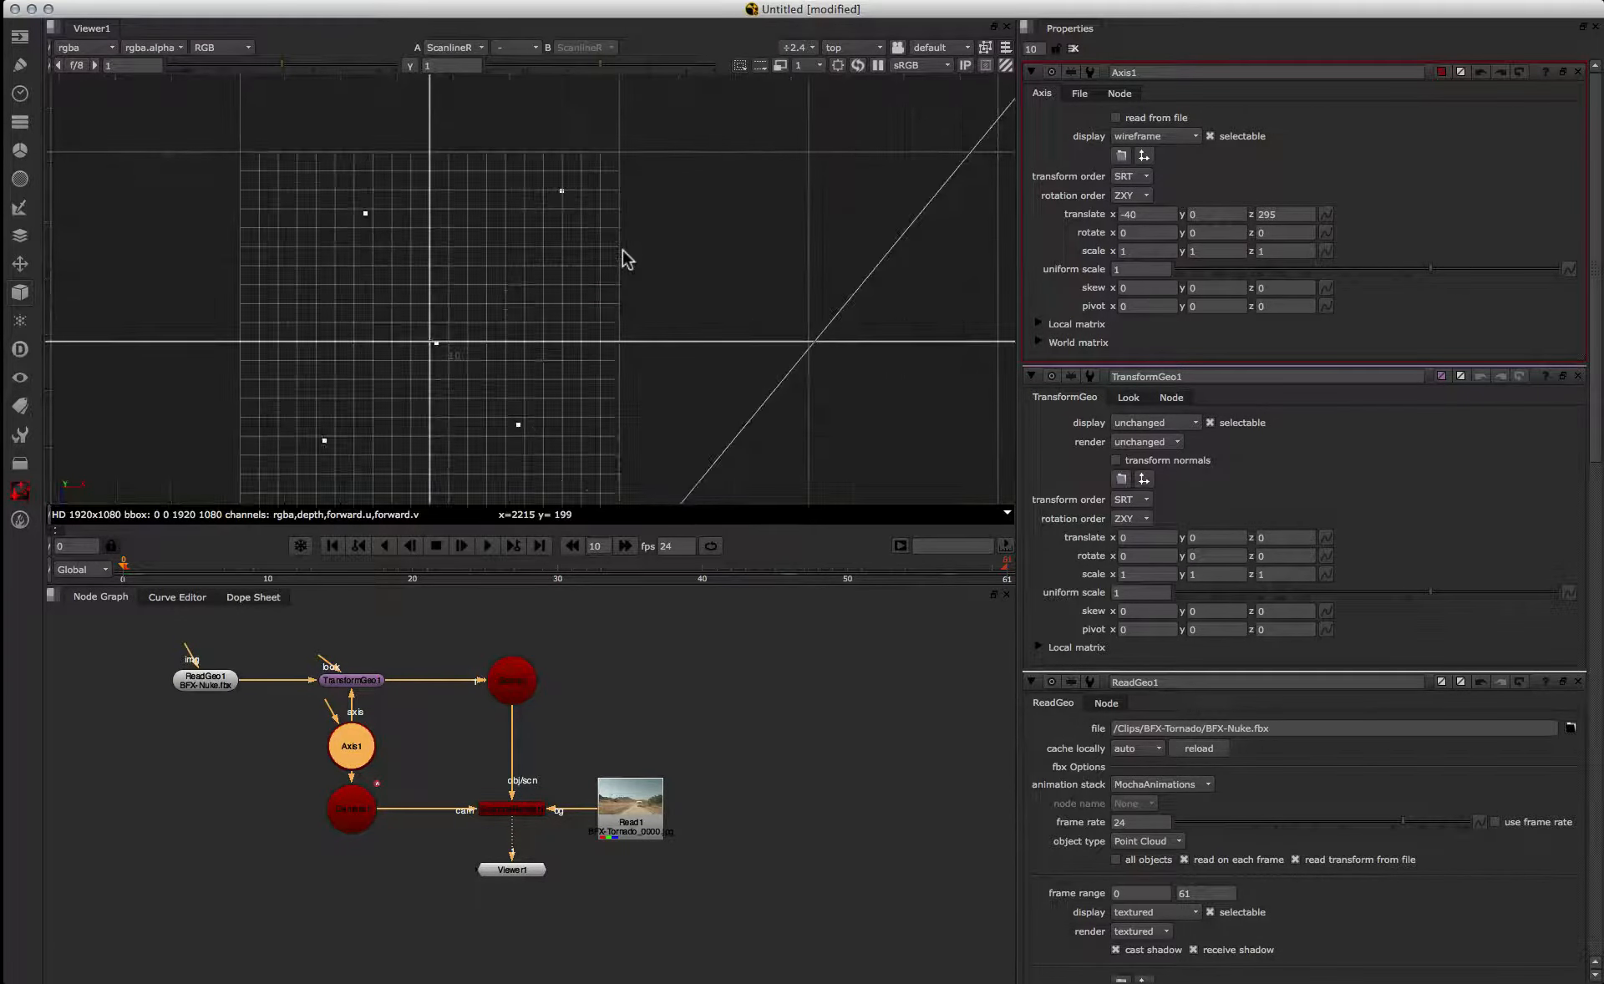
pyautogui.scroll(-5, 627, 257)
# Step: In the right side view, raise the Axis to about y 75 and rotate it about 6.37 on x to level the road points with the ground
pyautogui.click(852, 48)
pyautogui.click(864, 107)
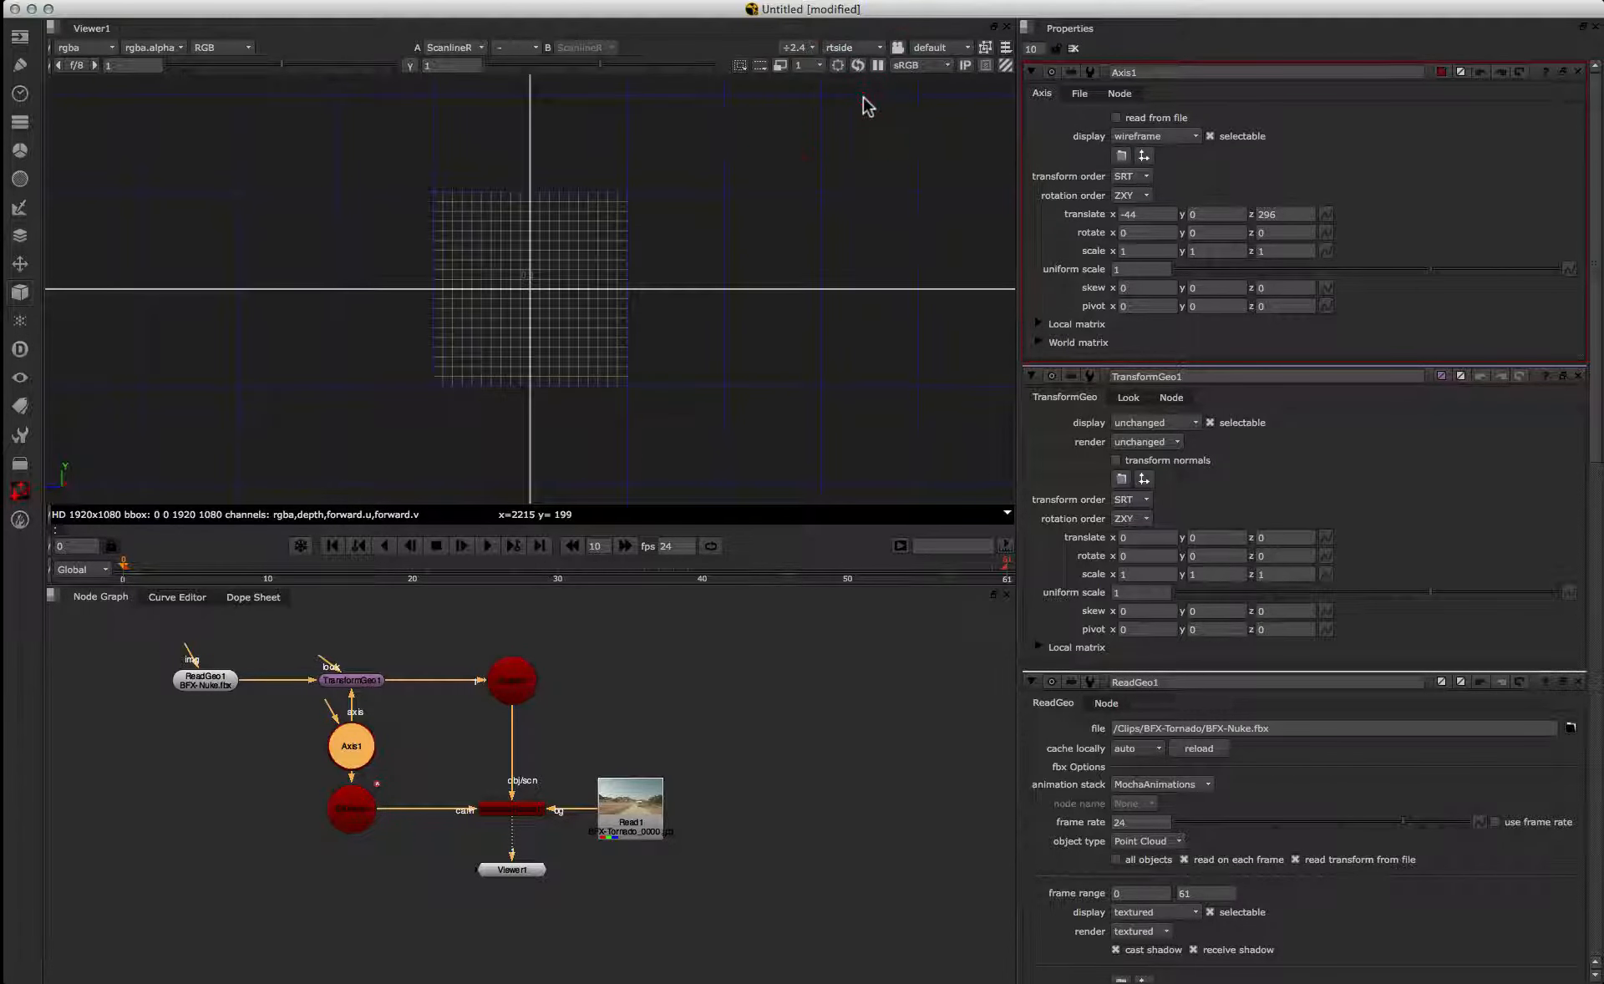
pyautogui.scroll(-3, 669, 219)
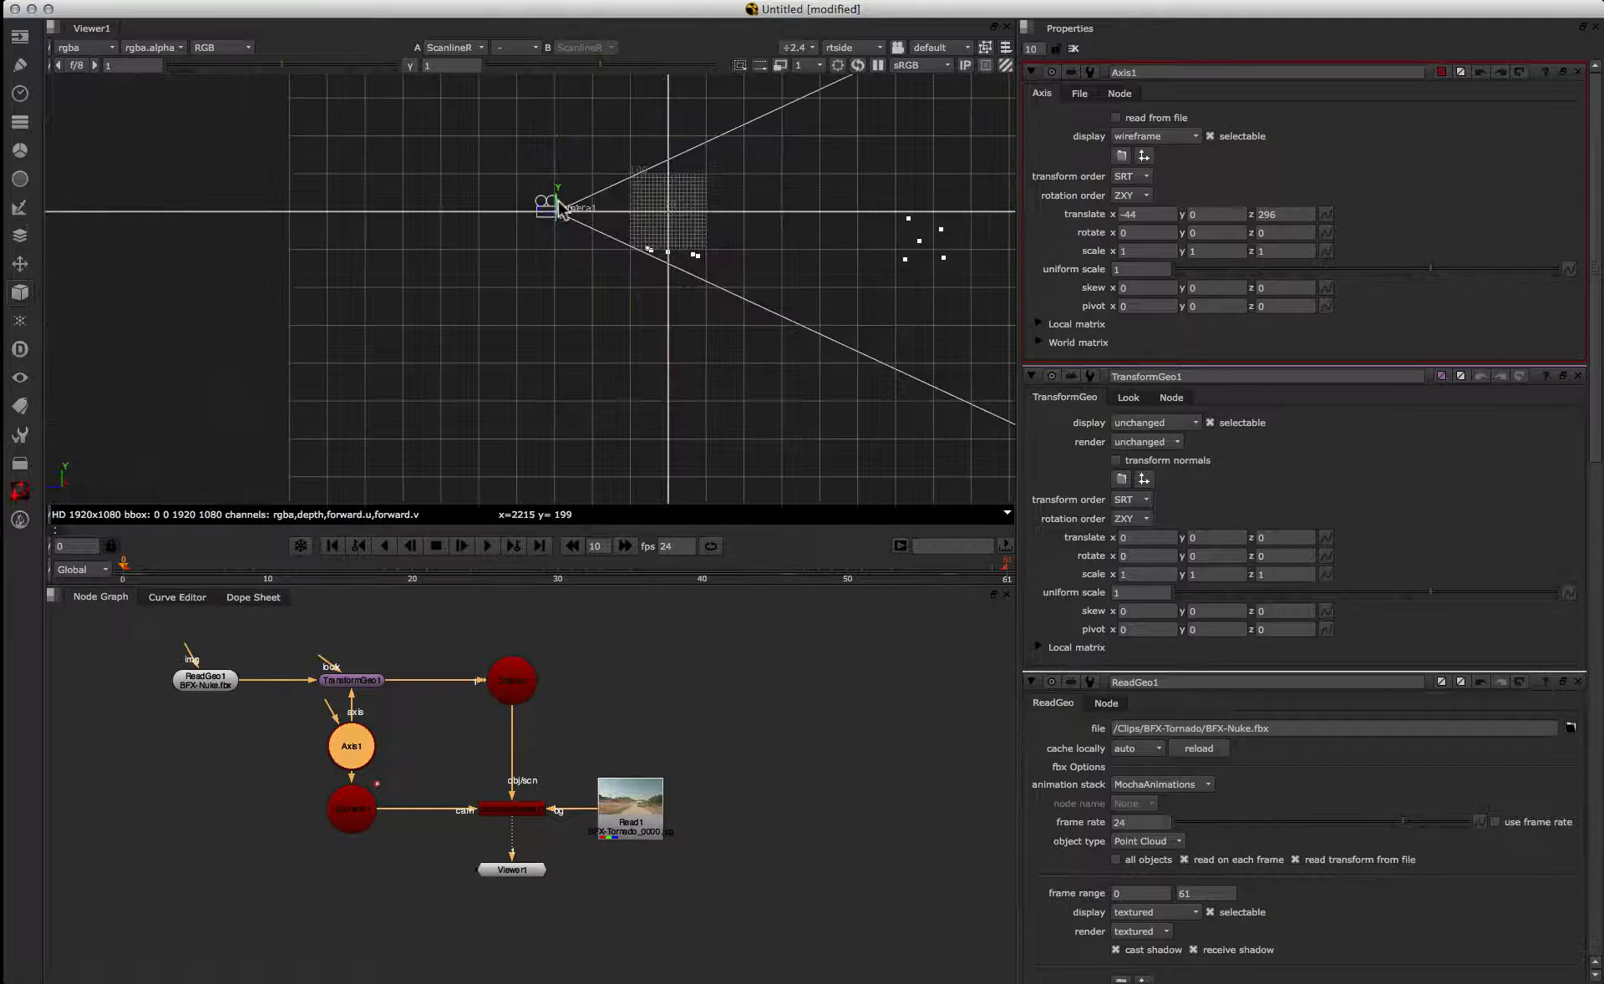
pyautogui.moveTo(562, 213); pyautogui.dragTo(544, 161)
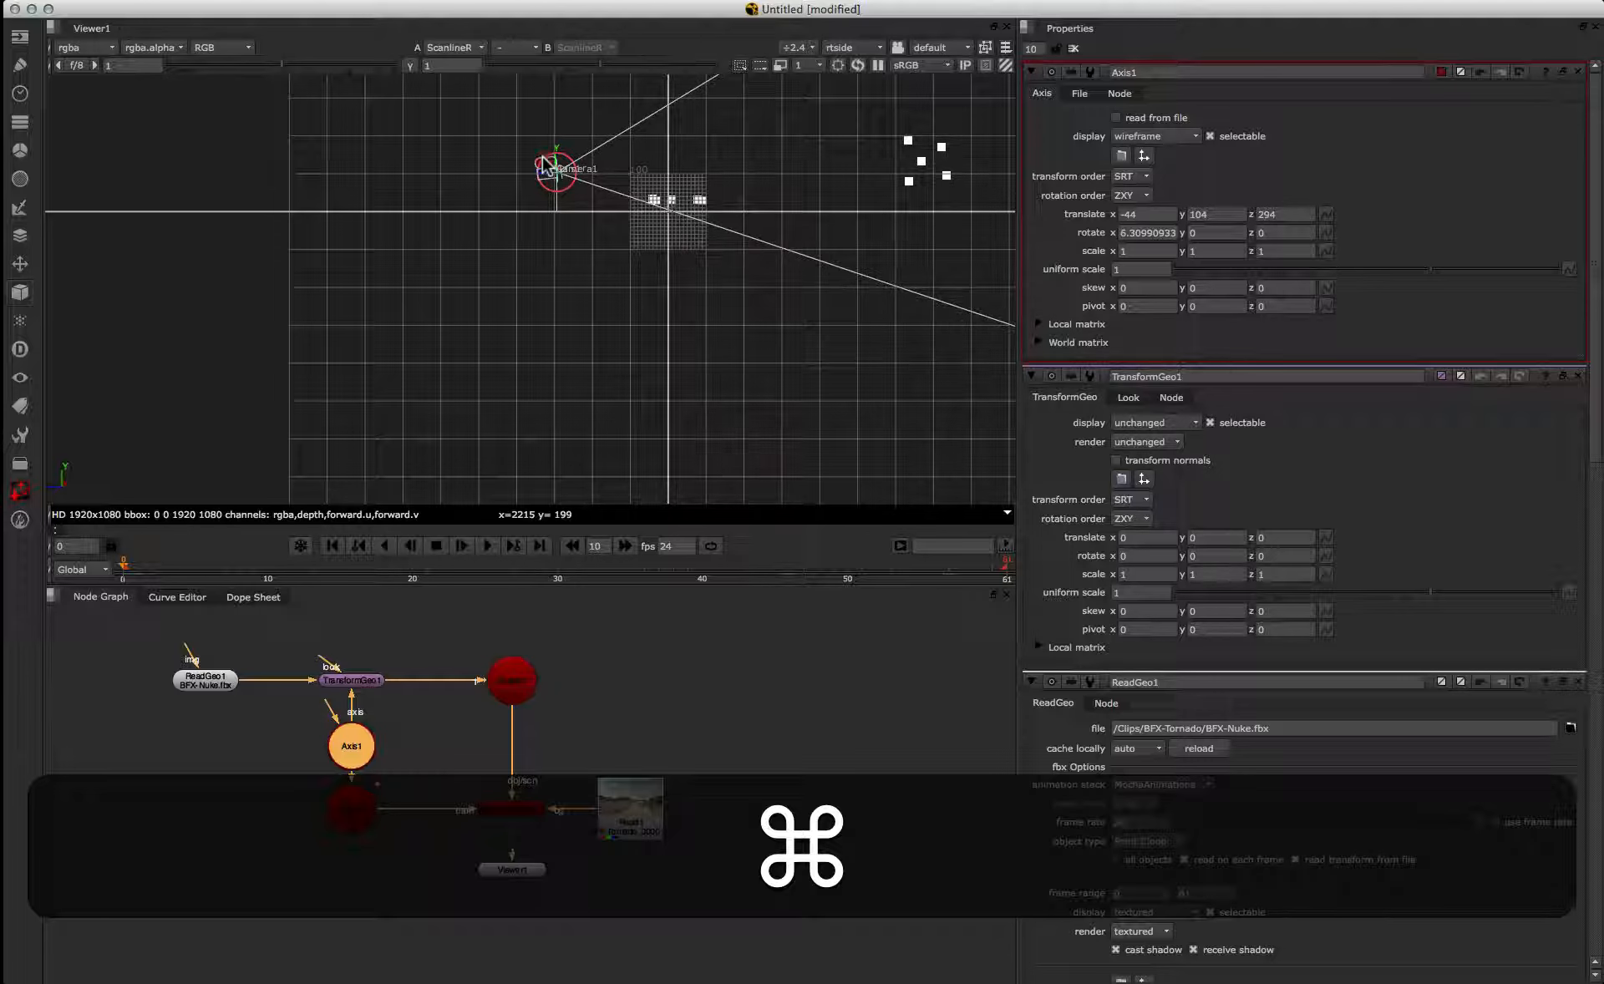
pyautogui.keyDown('super'); pyautogui.moveTo(544, 161); pyautogui.dragTo(555, 171); pyautogui.keyUp('super')
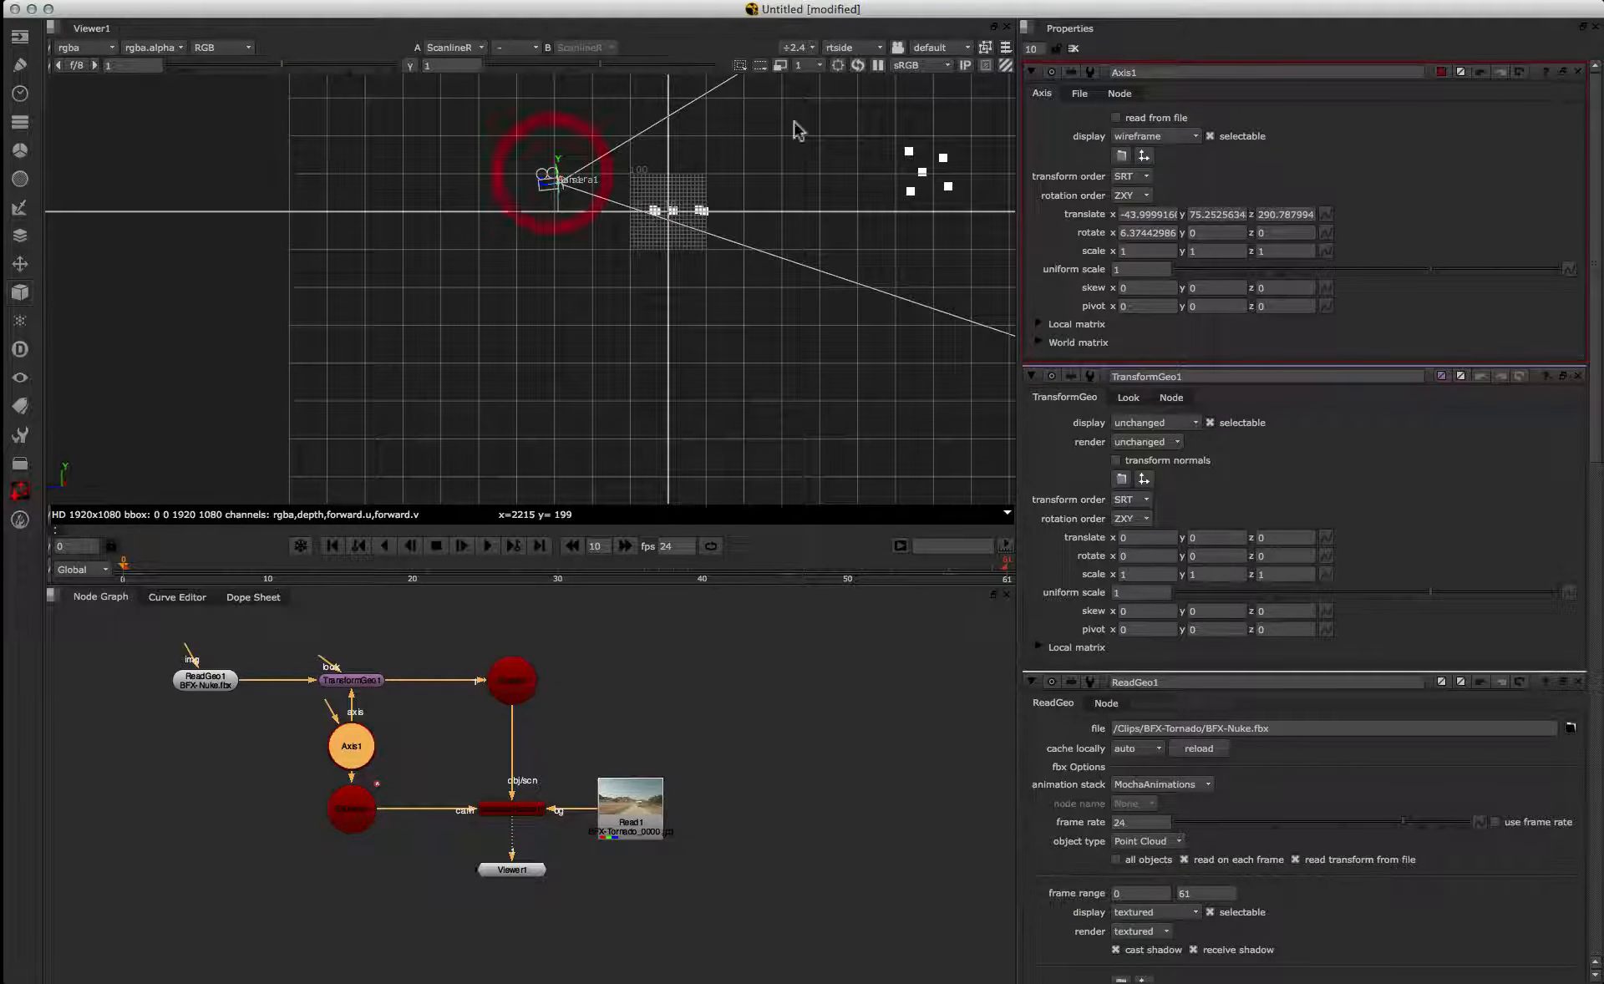
# Step: Recentre the road points on the origin in the top view by moving the Axis to about x -38, z 302
pyautogui.click(853, 47)
pyautogui.click(840, 84)
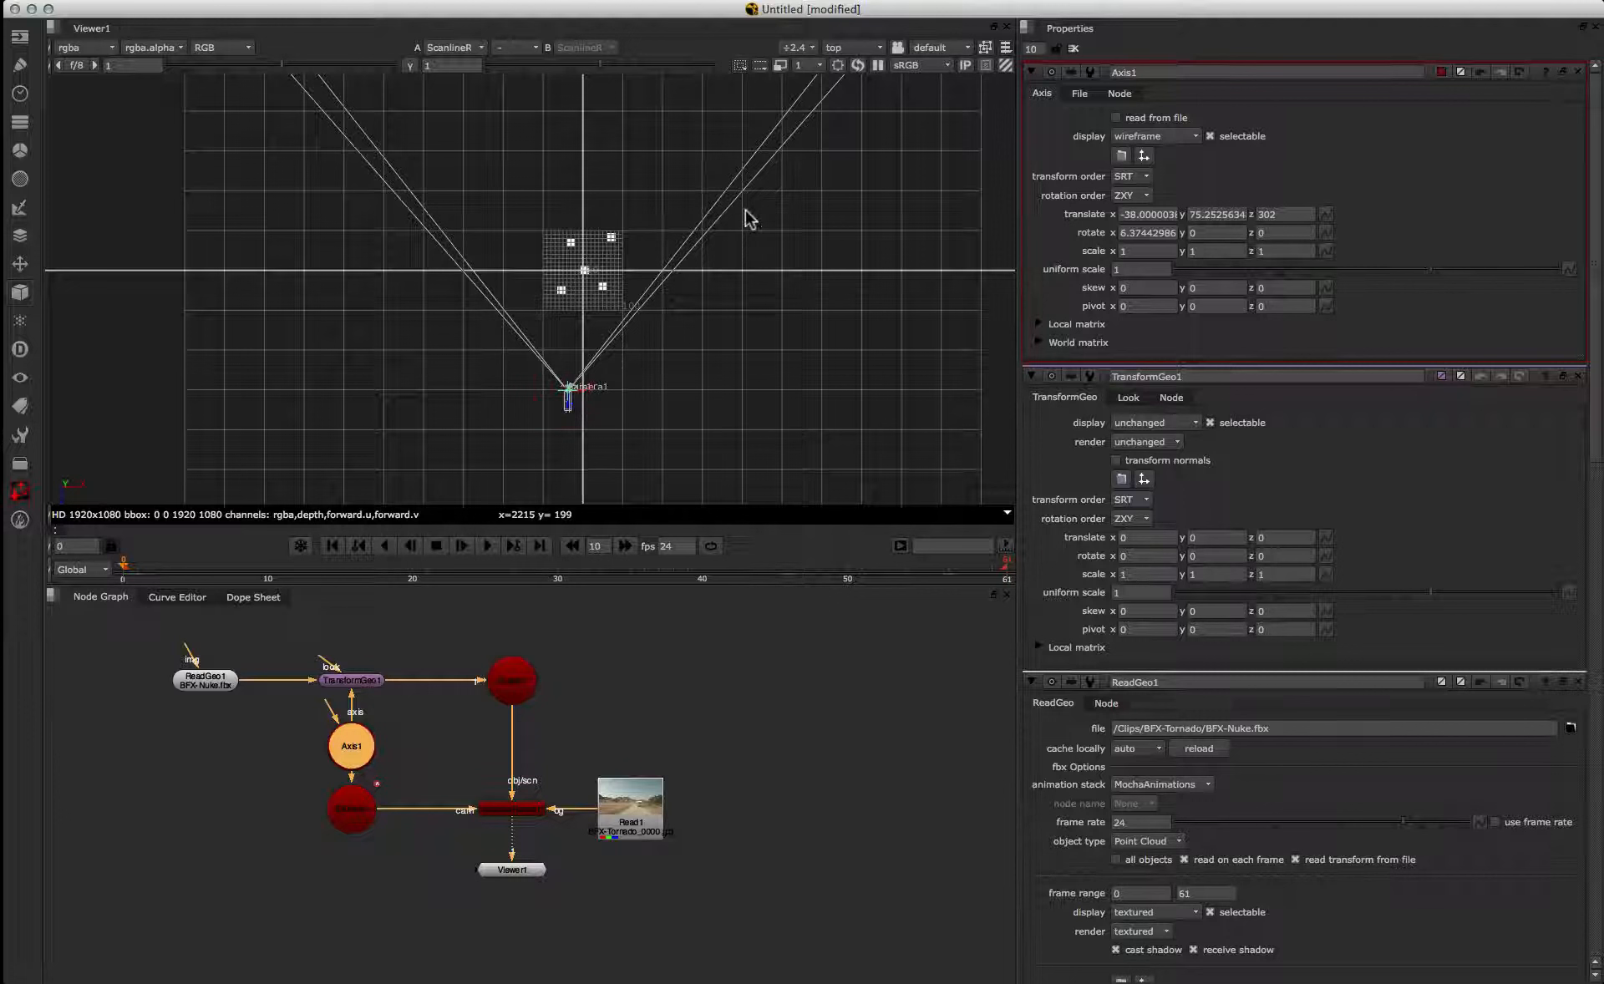
# Step: In the right side view, shift the Axis to about y 73, z 305.5 to set the road points on the ground line
pyautogui.click(839, 47)
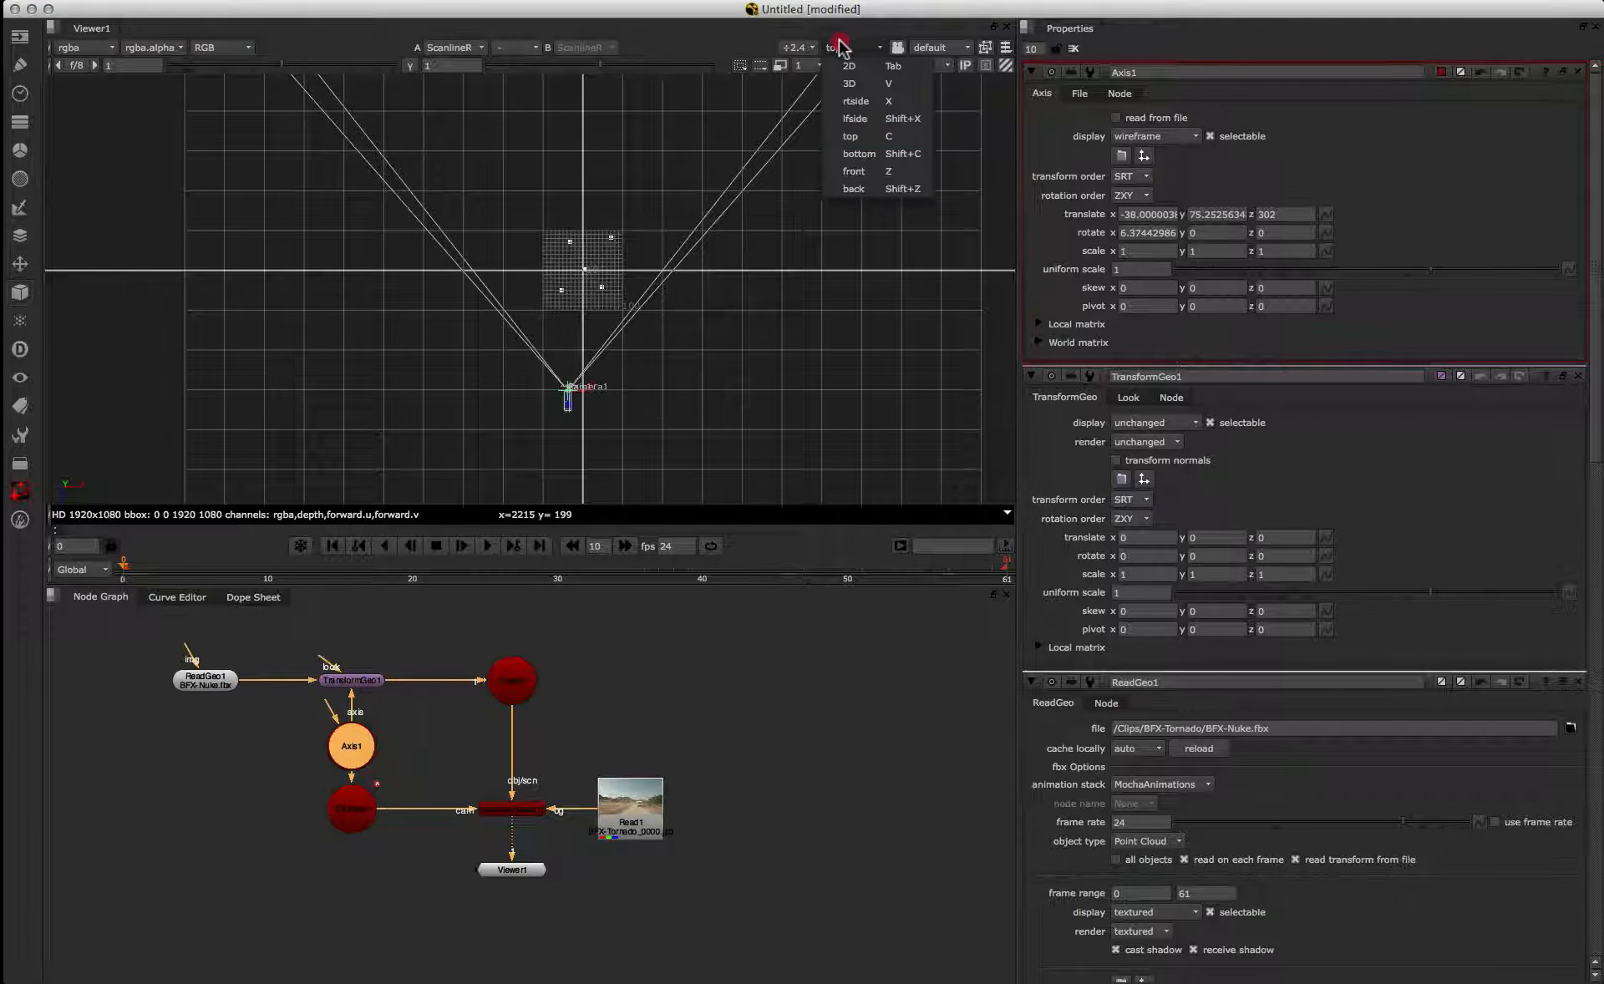
pyautogui.click(842, 50)
pyautogui.click(842, 50)
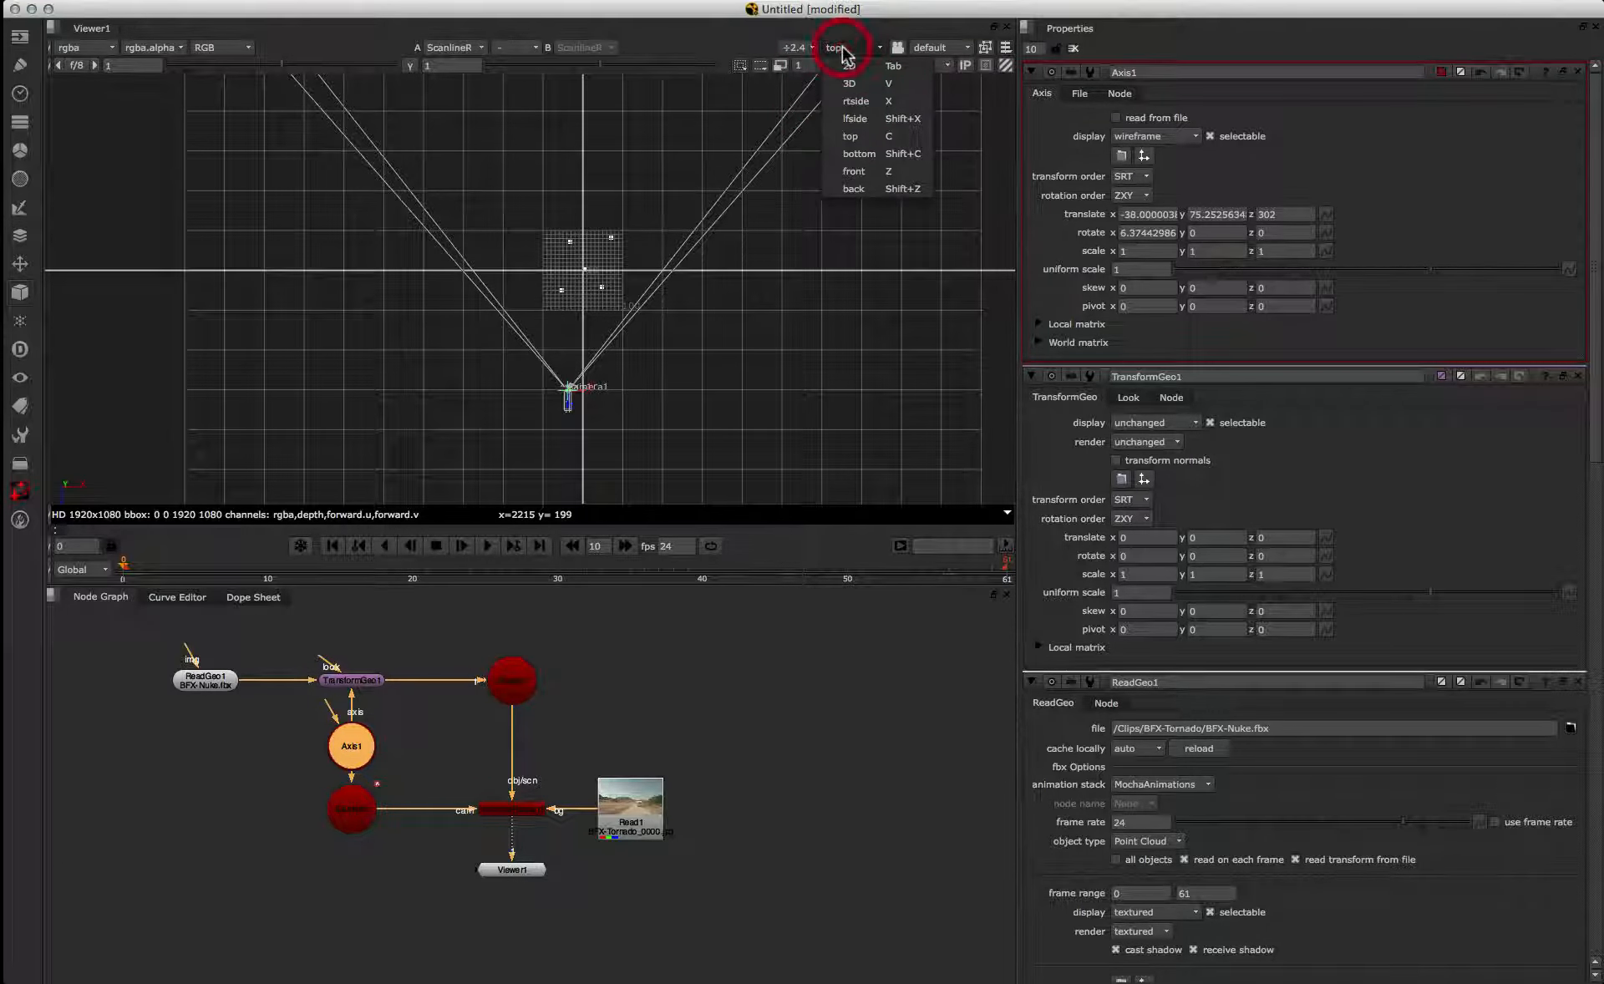
pyautogui.click(859, 104)
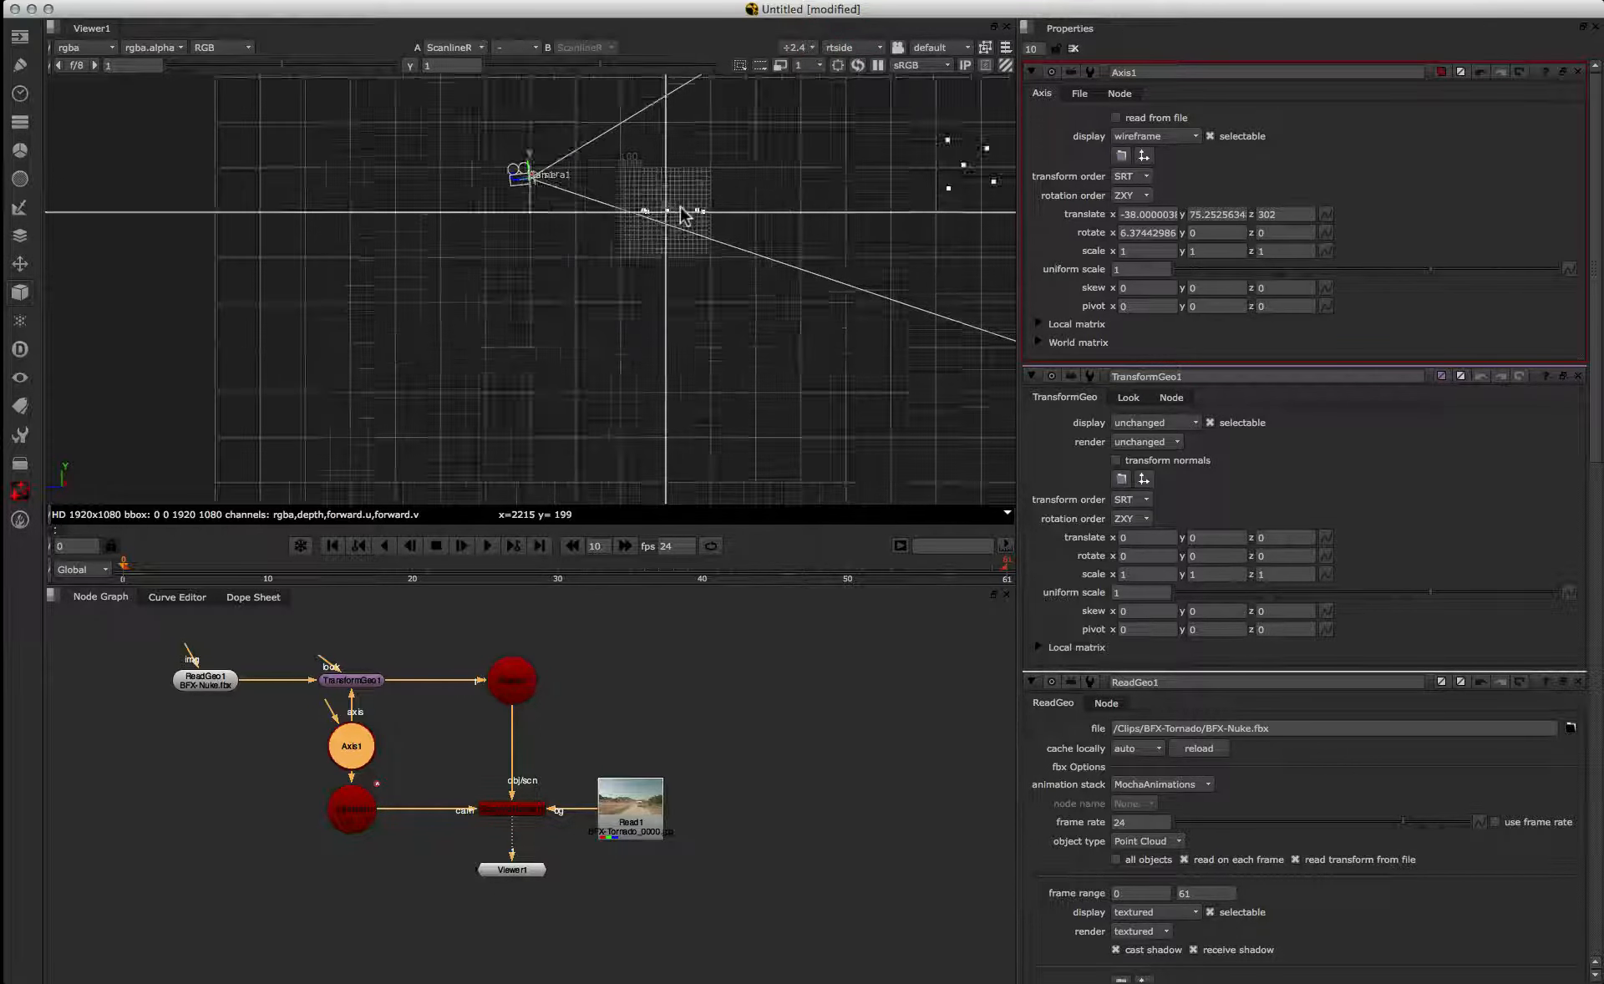
pyautogui.scroll(5, 694, 215)
pyautogui.scroll(-5, 678, 207)
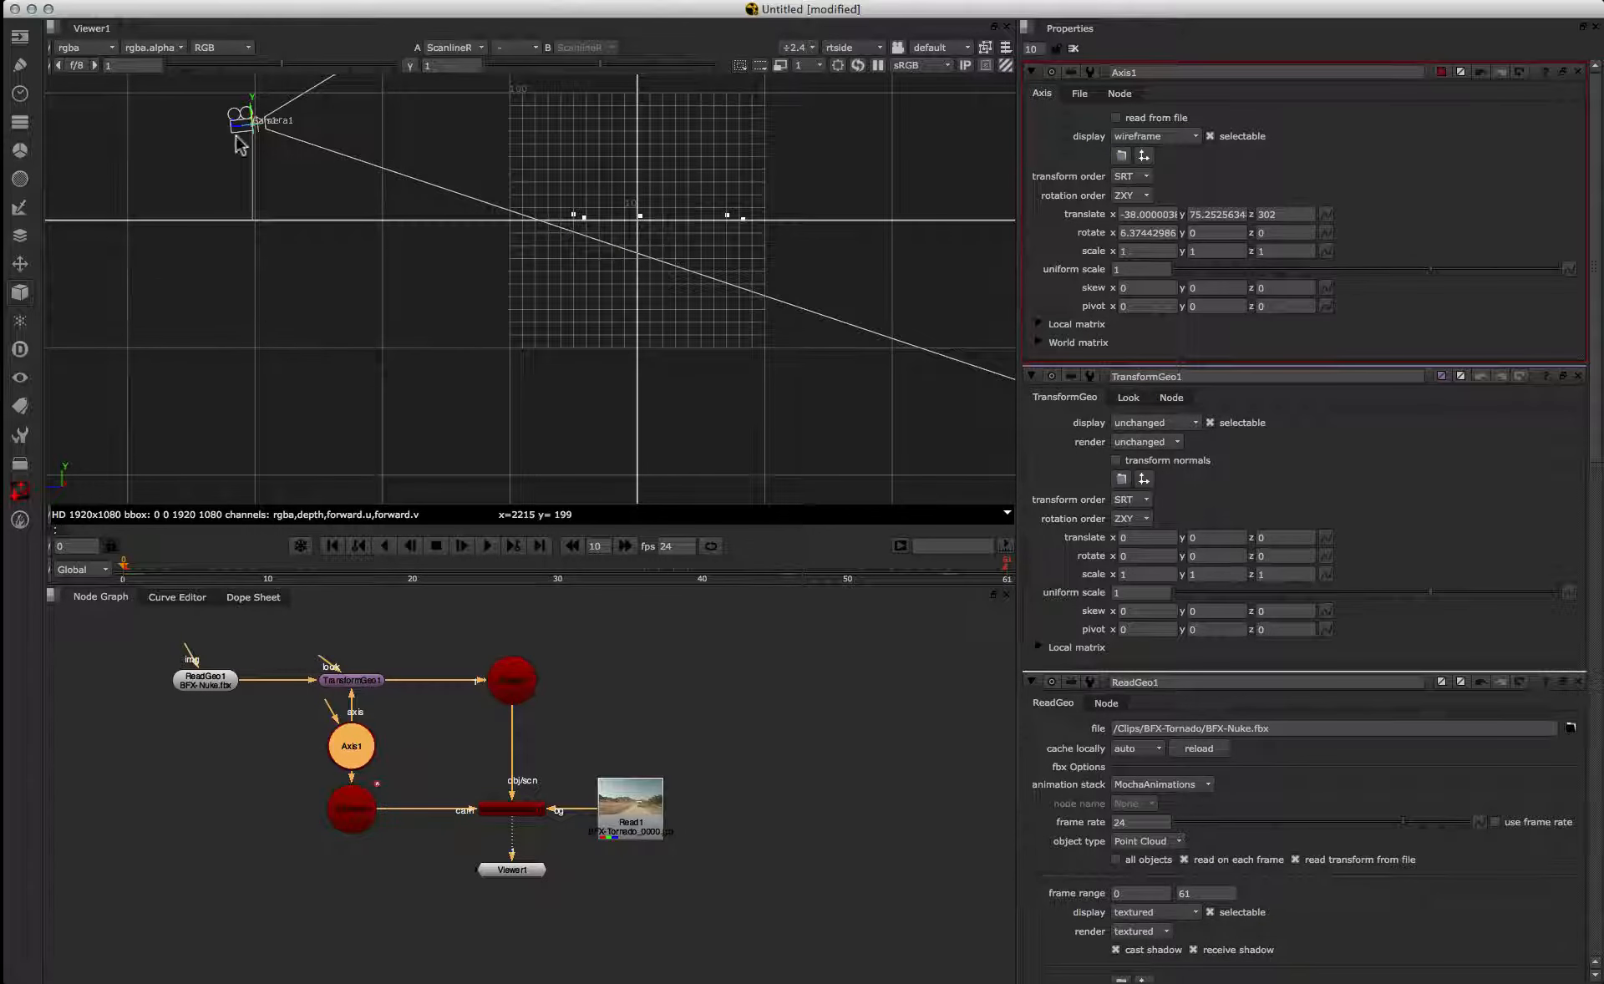
pyautogui.moveTo(250, 116); pyautogui.dragTo(257, 123)
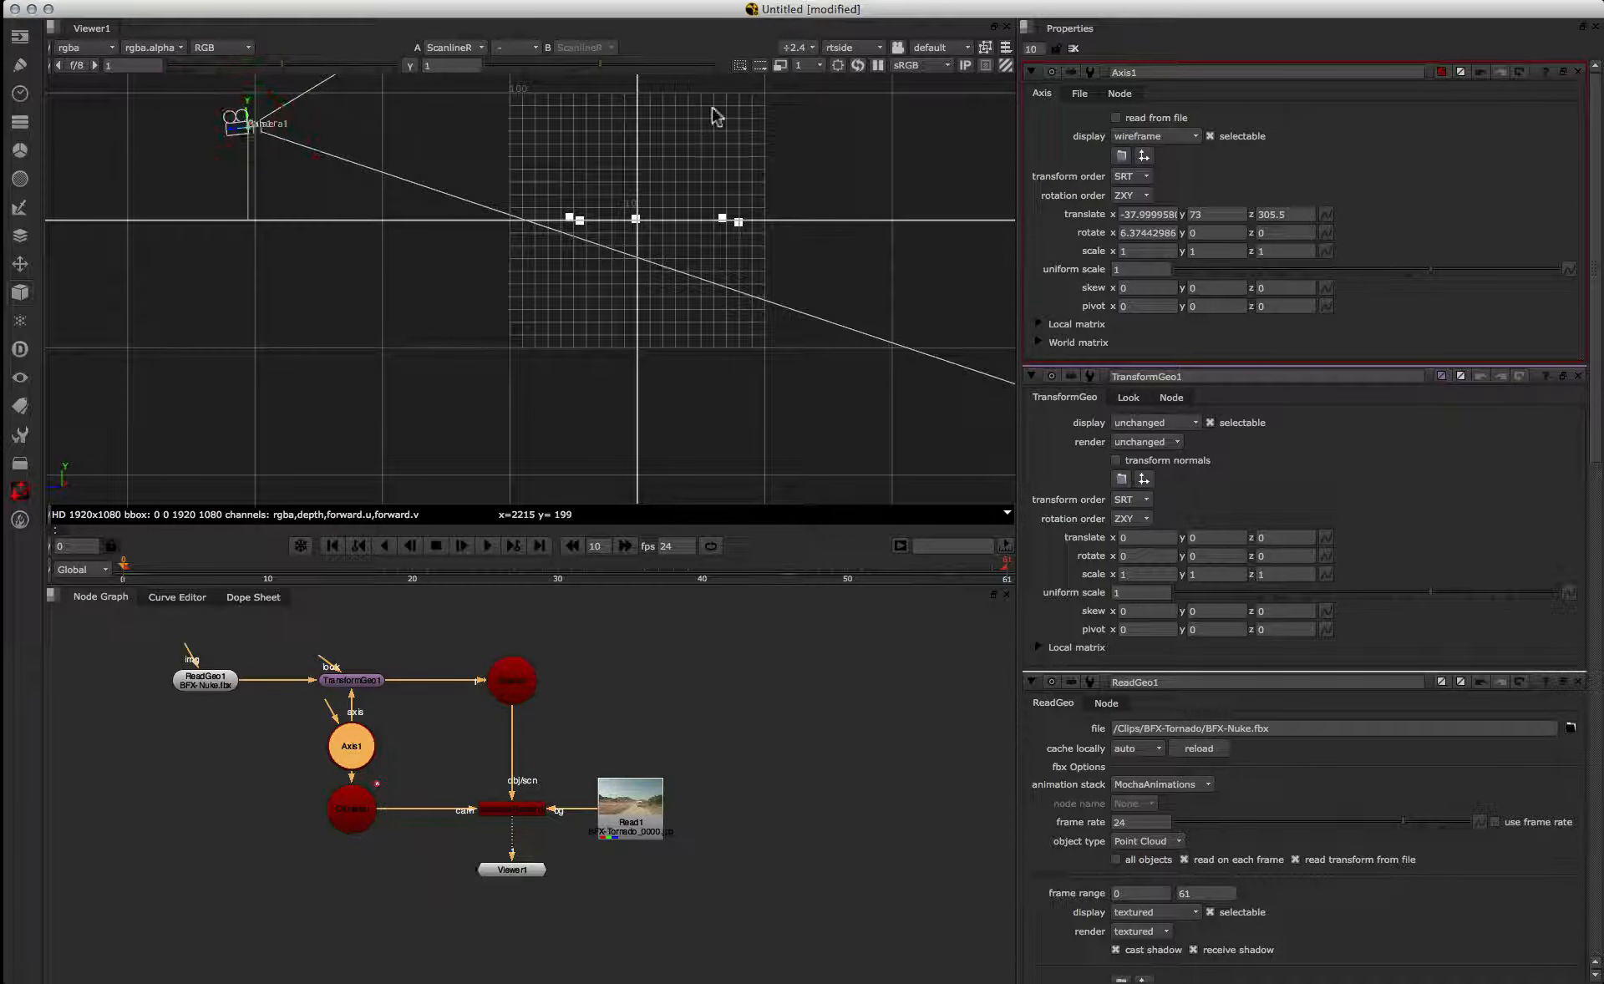
# Step: In the front view, rotate the Axis about 1.53 on z and move it to about x -46, y 71.3 to level the road points
pyautogui.click(839, 49)
pyautogui.click(856, 137)
pyautogui.press('z')
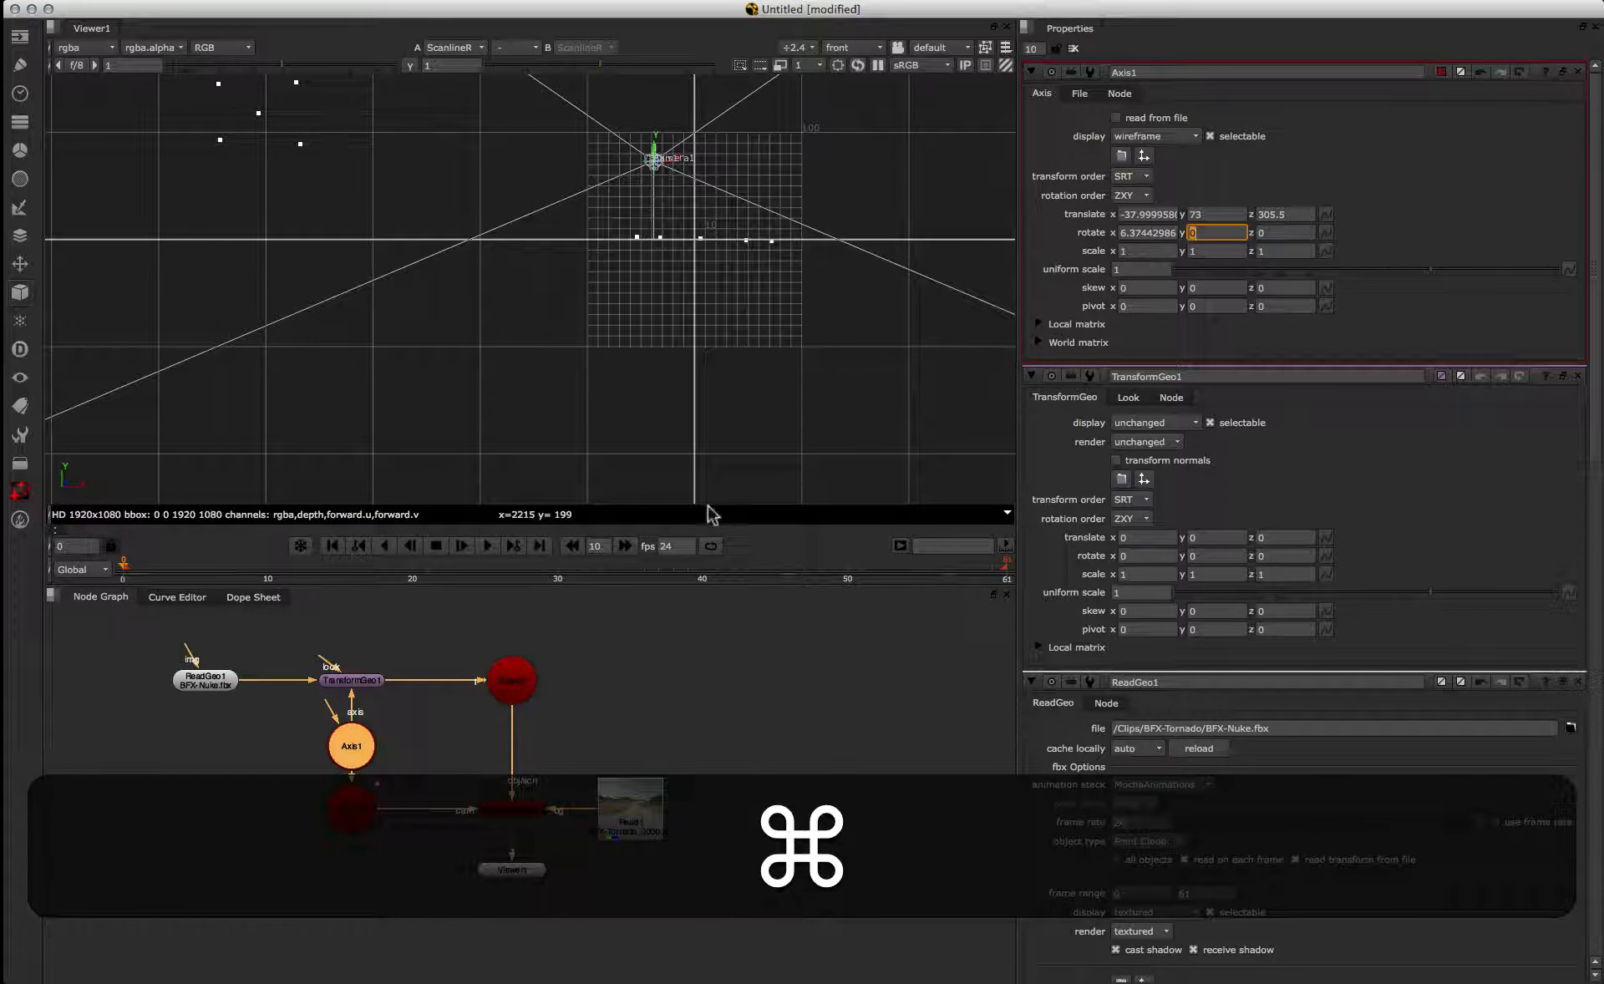
pyautogui.click(346, 755)
pyautogui.press('super')
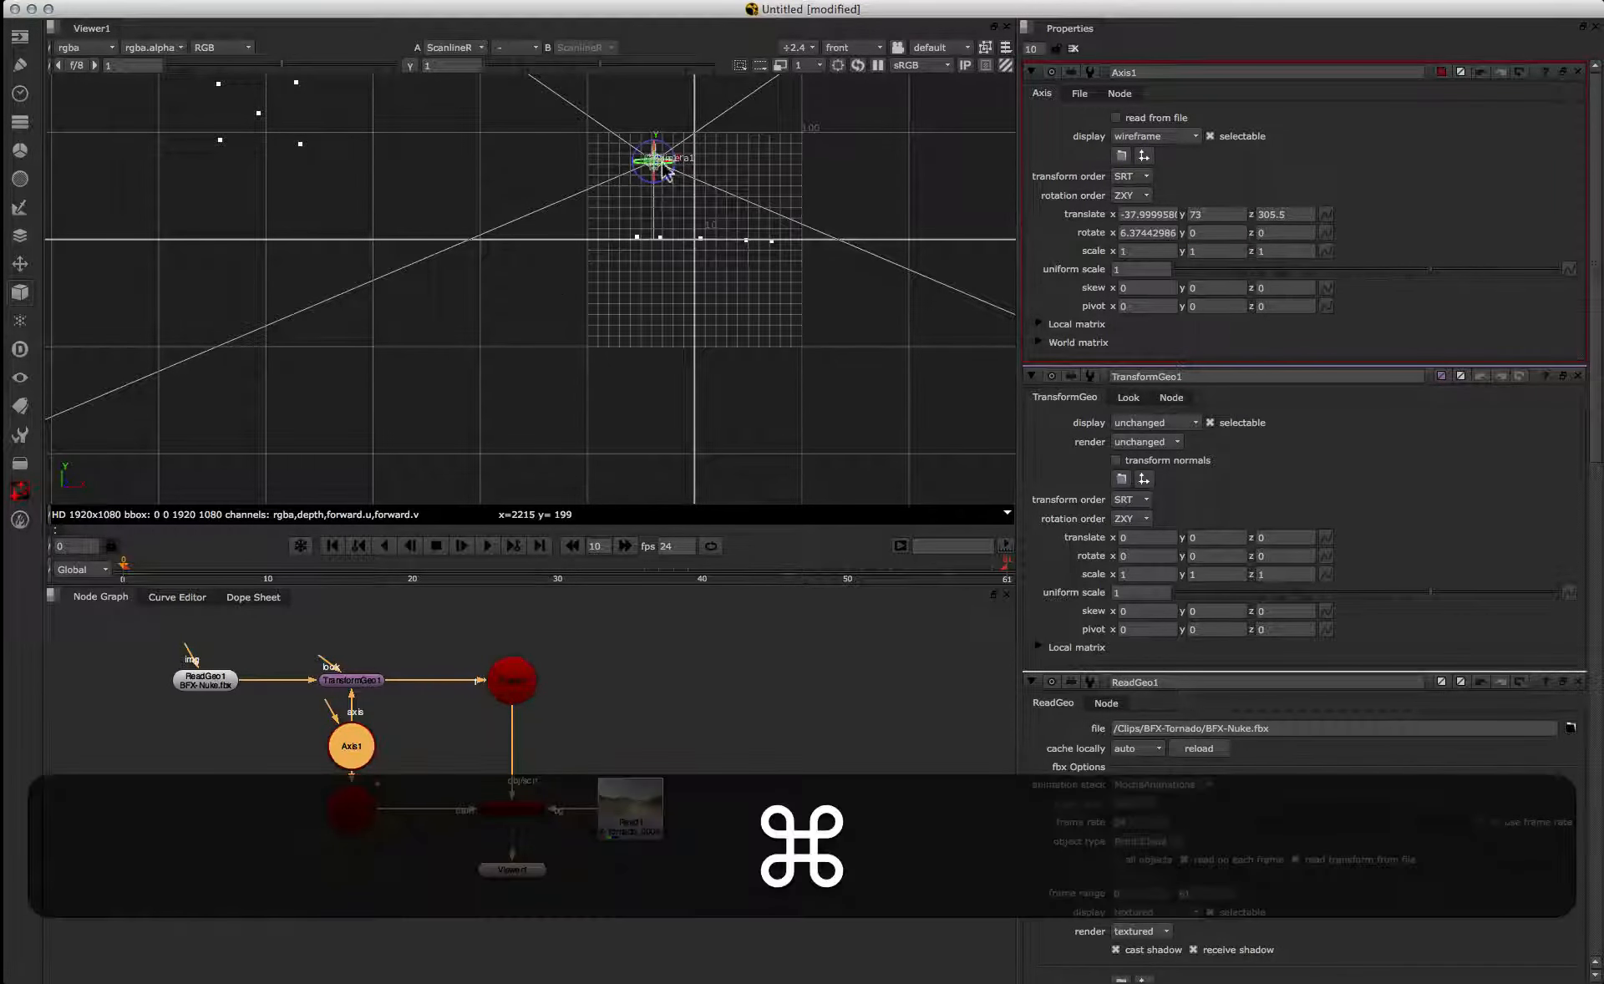
pyautogui.keyDown('super'); pyautogui.moveTo(668, 177); pyautogui.dragTo(644, 160); pyautogui.keyUp('super')
pyautogui.press('v')
pyautogui.keyDown('super'); pyautogui.moveTo(777, 284); pyautogui.dragTo(458, 276); pyautogui.keyUp('super')
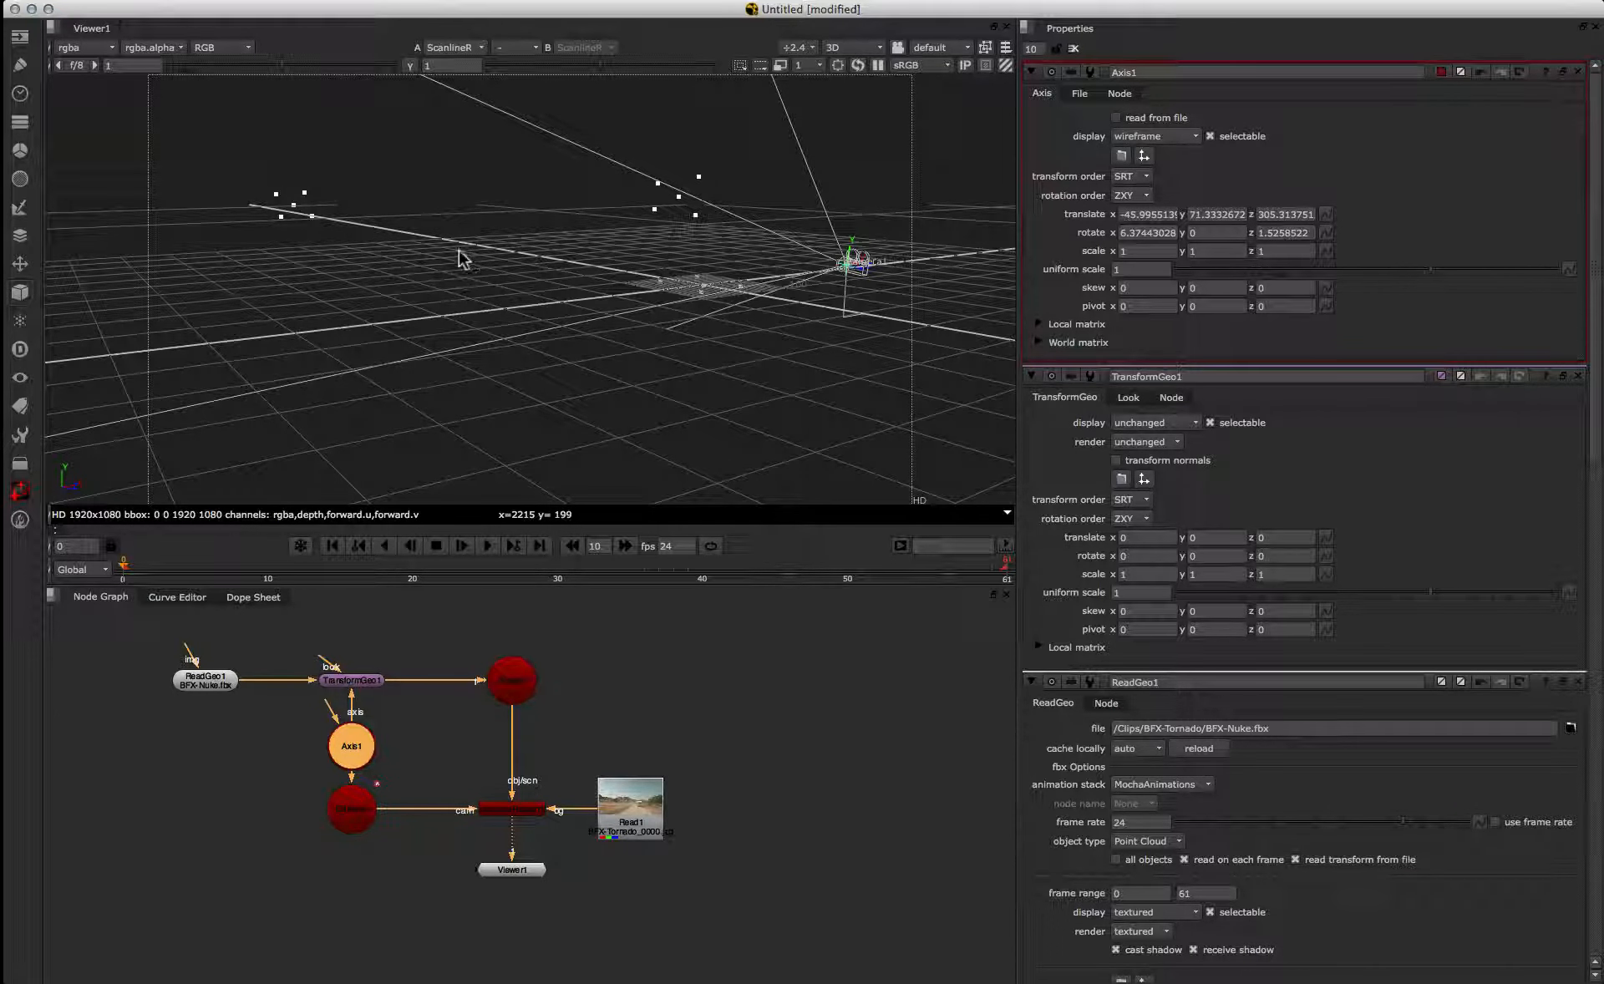
# Step: Add a Card node to the node graph and connect it to the Scene node's second input
pyautogui.click(609, 663)
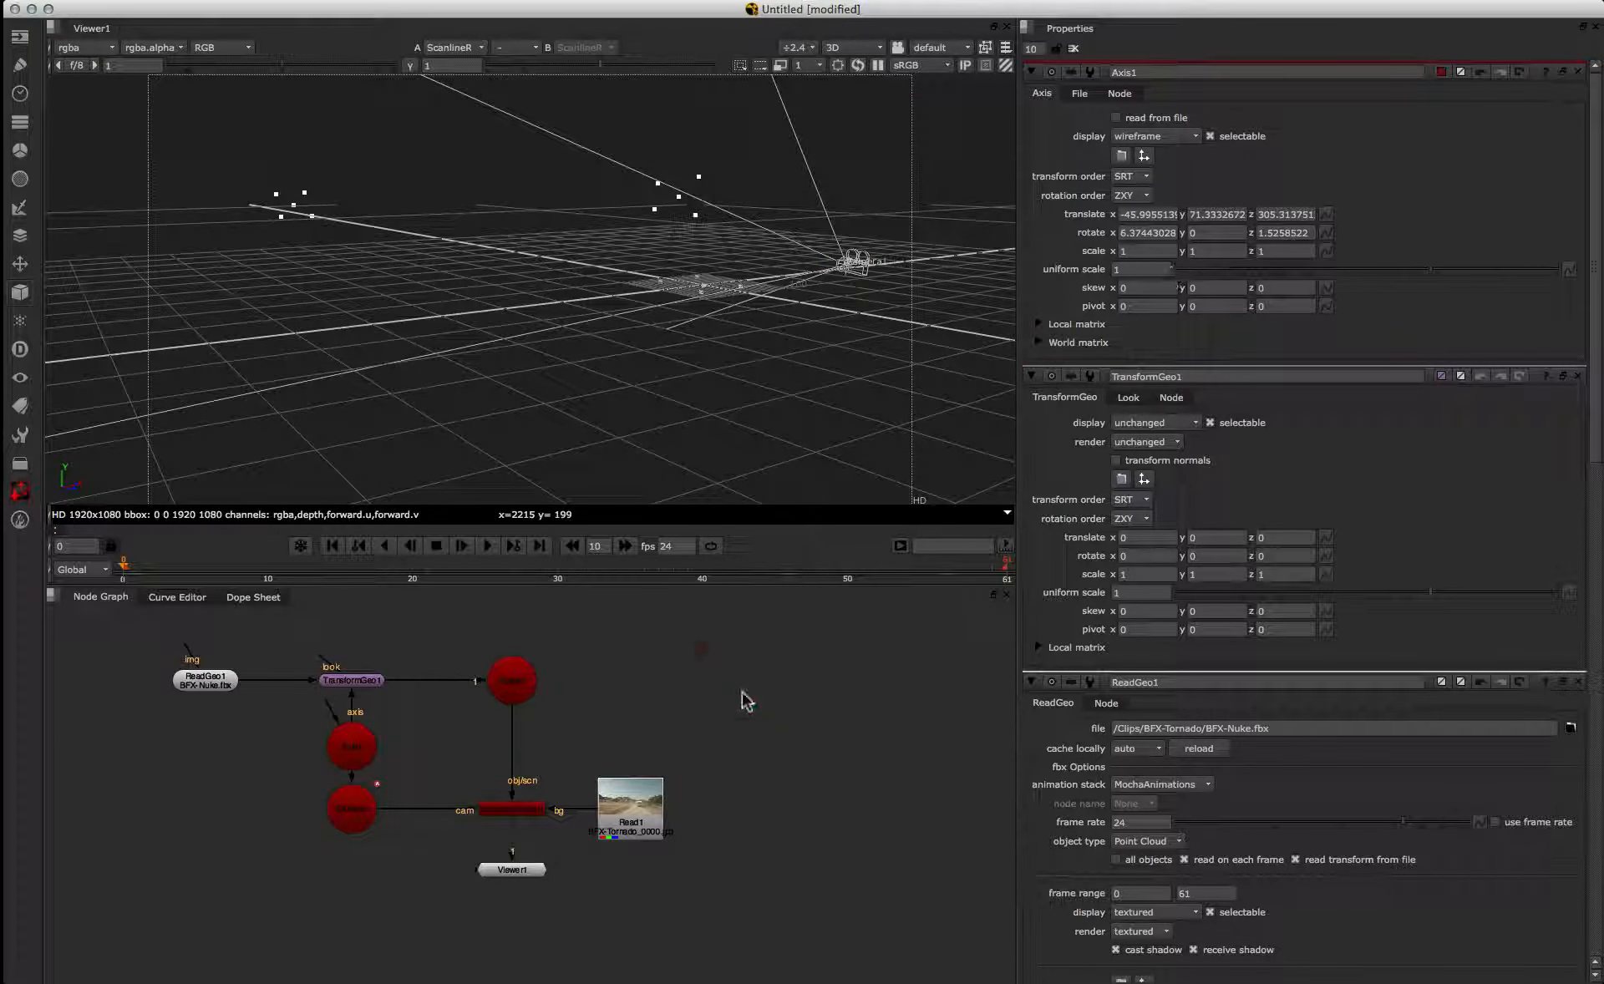
pyautogui.press('Tab')
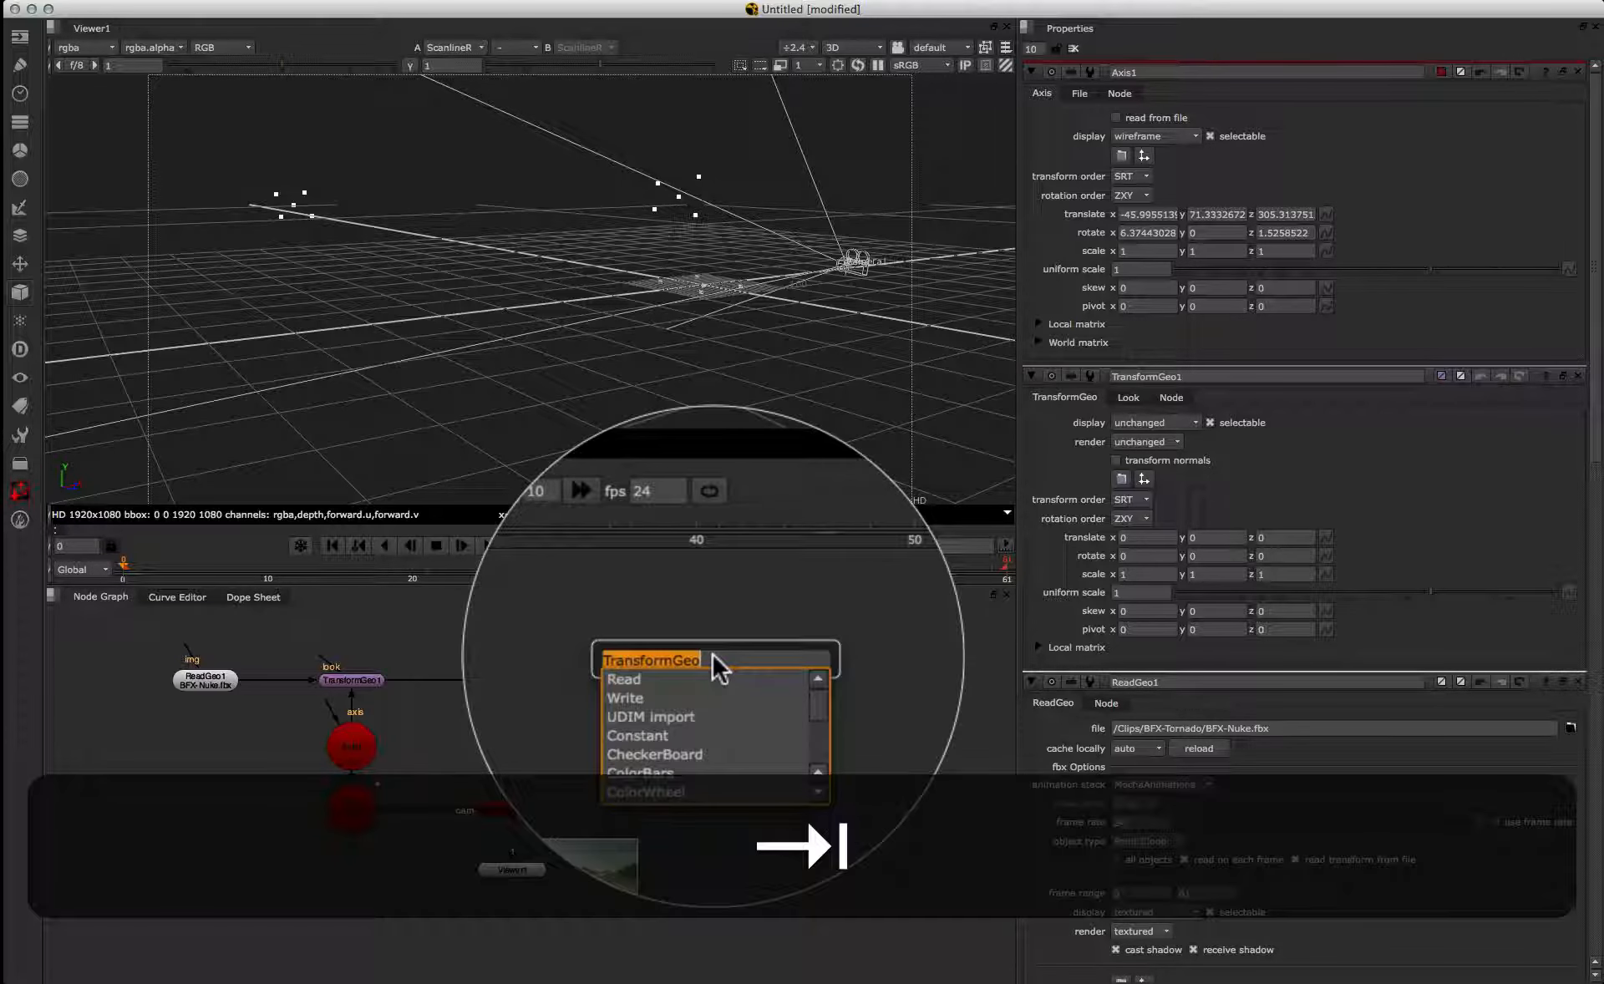
pyautogui.write('Card')
pyautogui.press('Down')
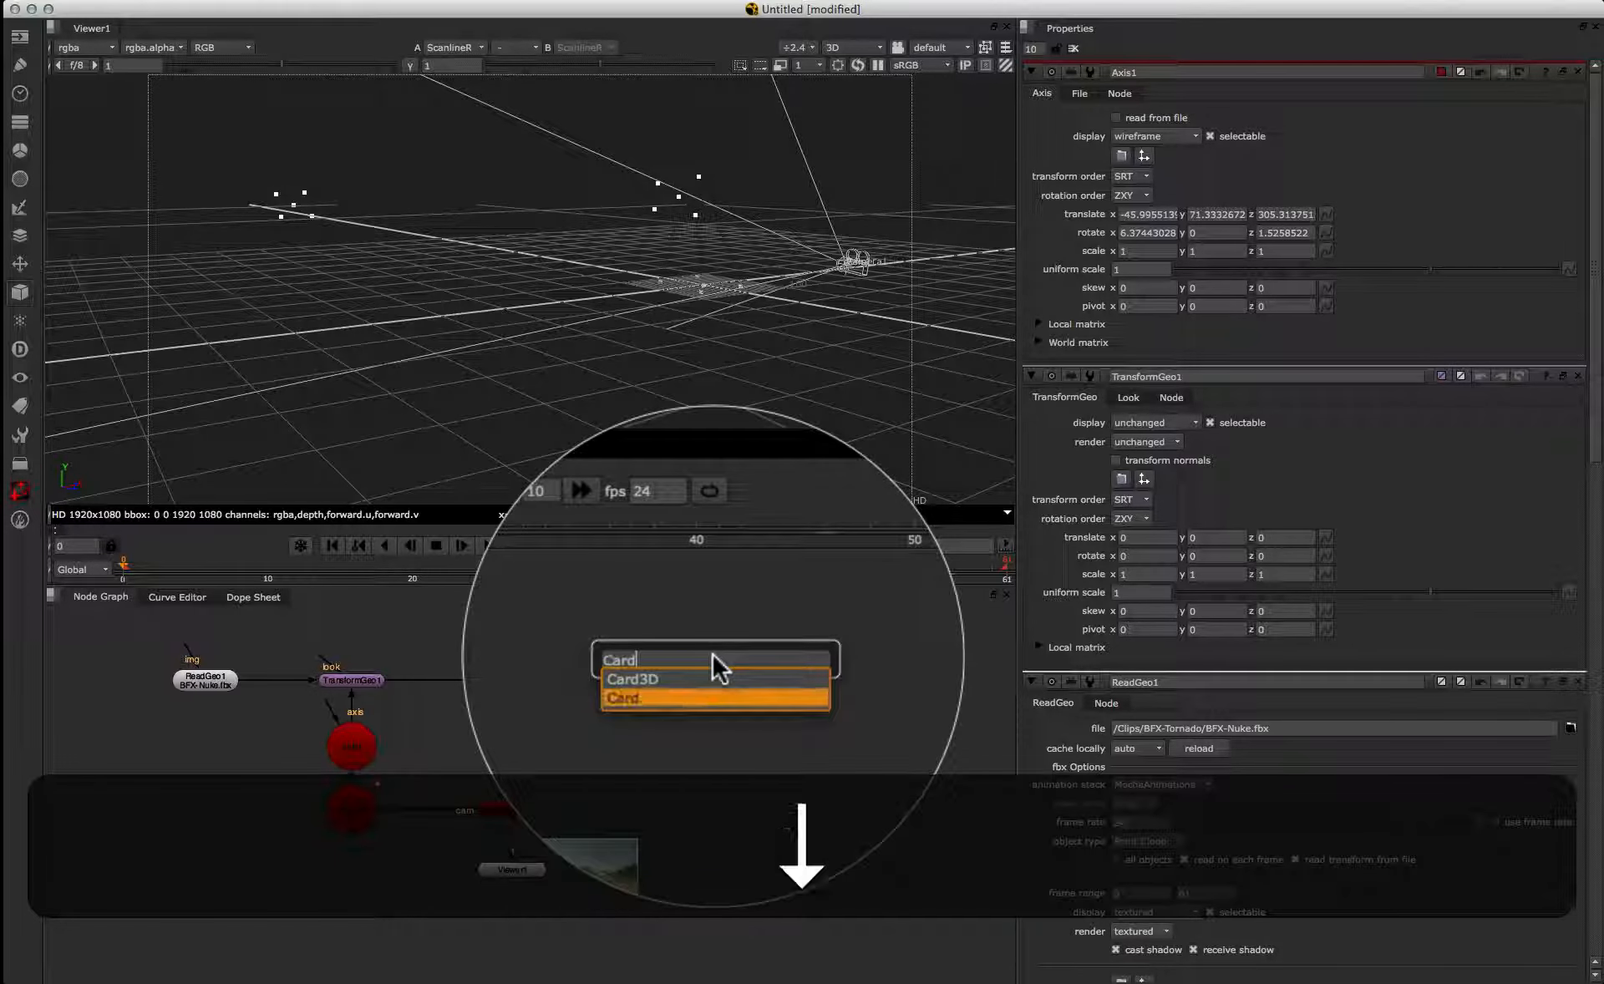
pyautogui.press('Return')
pyautogui.click(702, 685)
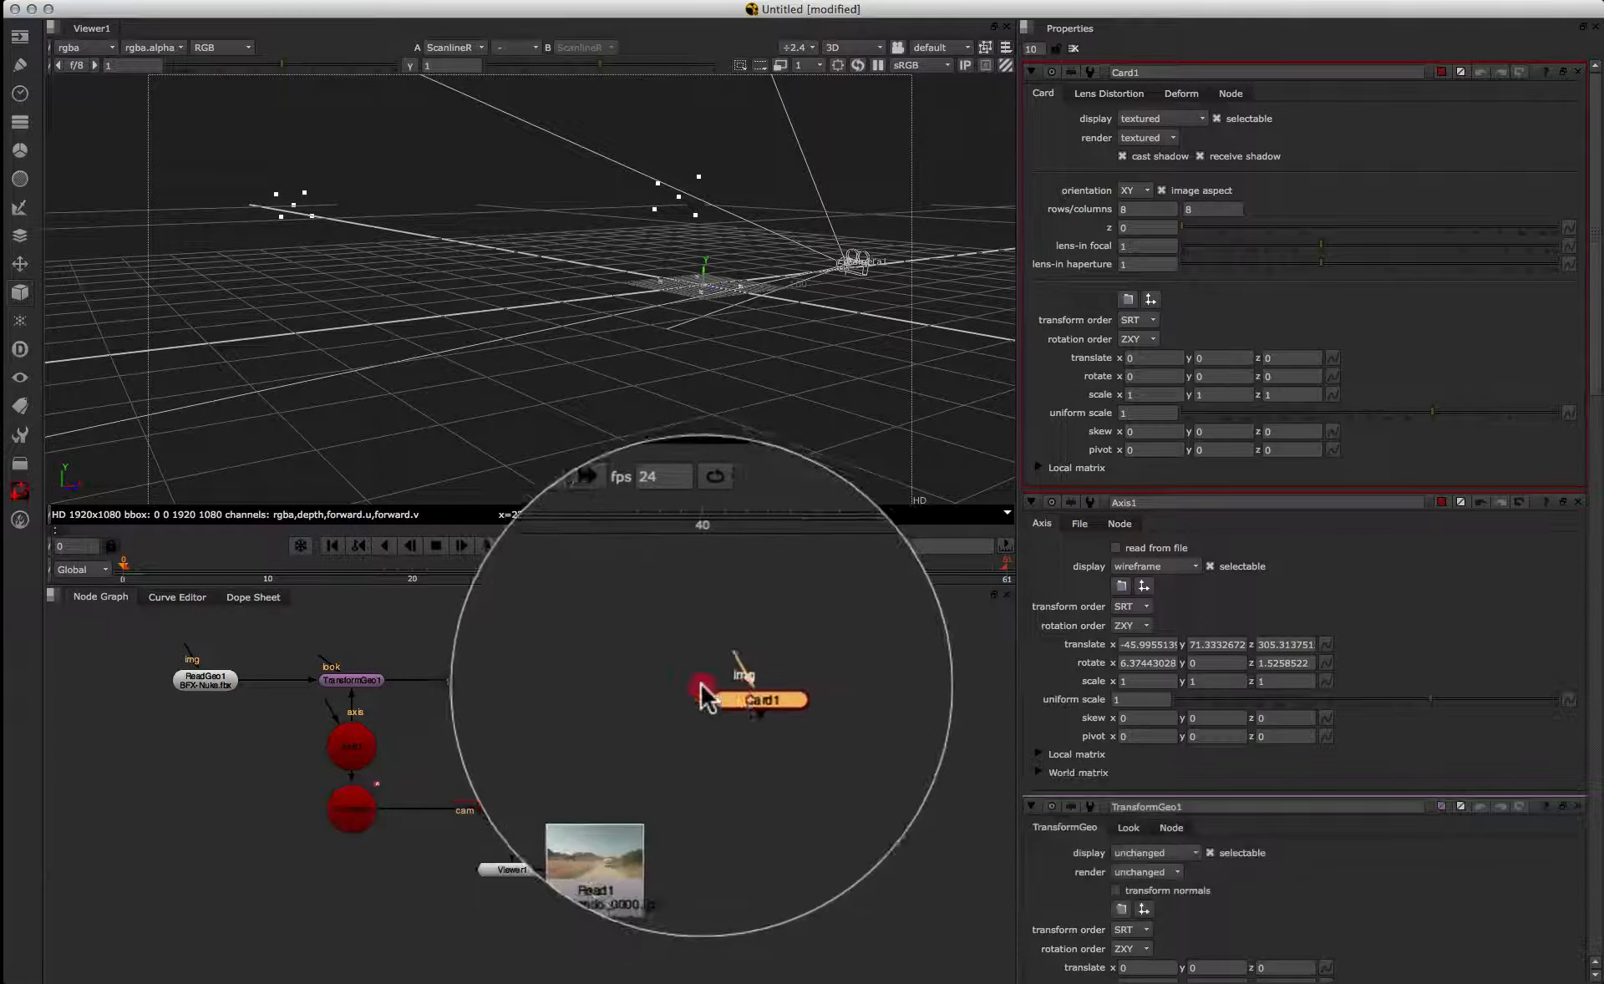
pyautogui.moveTo(700, 682); pyautogui.dragTo(512, 681)
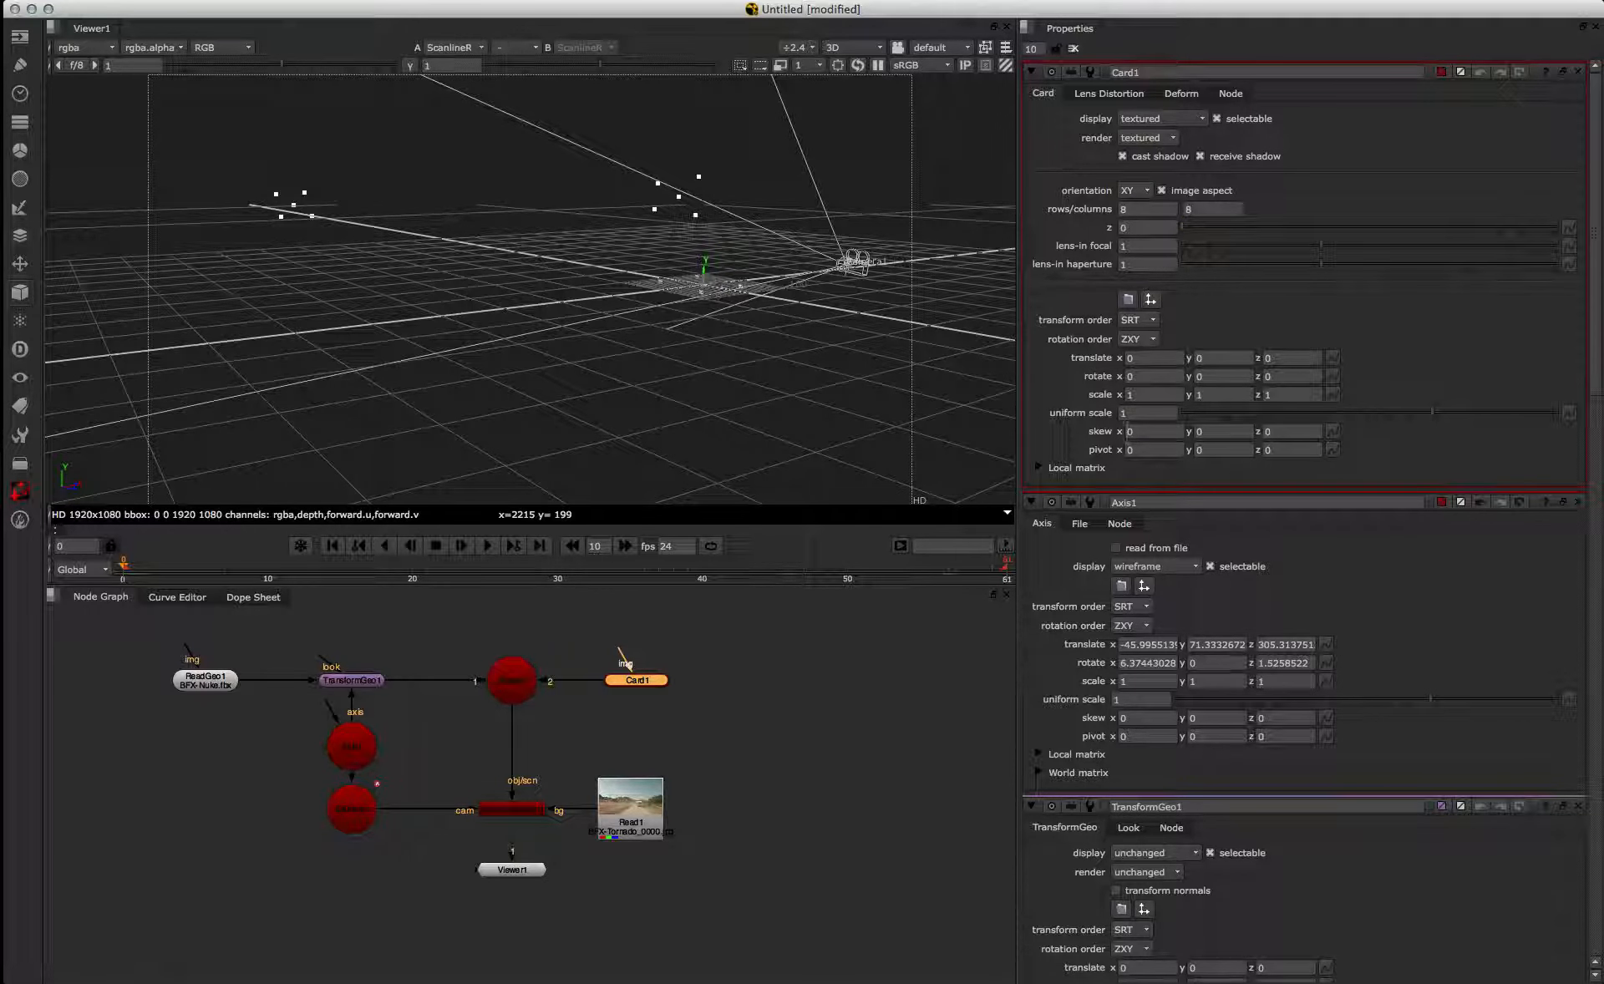
# Step: Set the card's uniform scale to 100 and orbit the 3D view to show it against the point cloud
pyautogui.click(1141, 412)
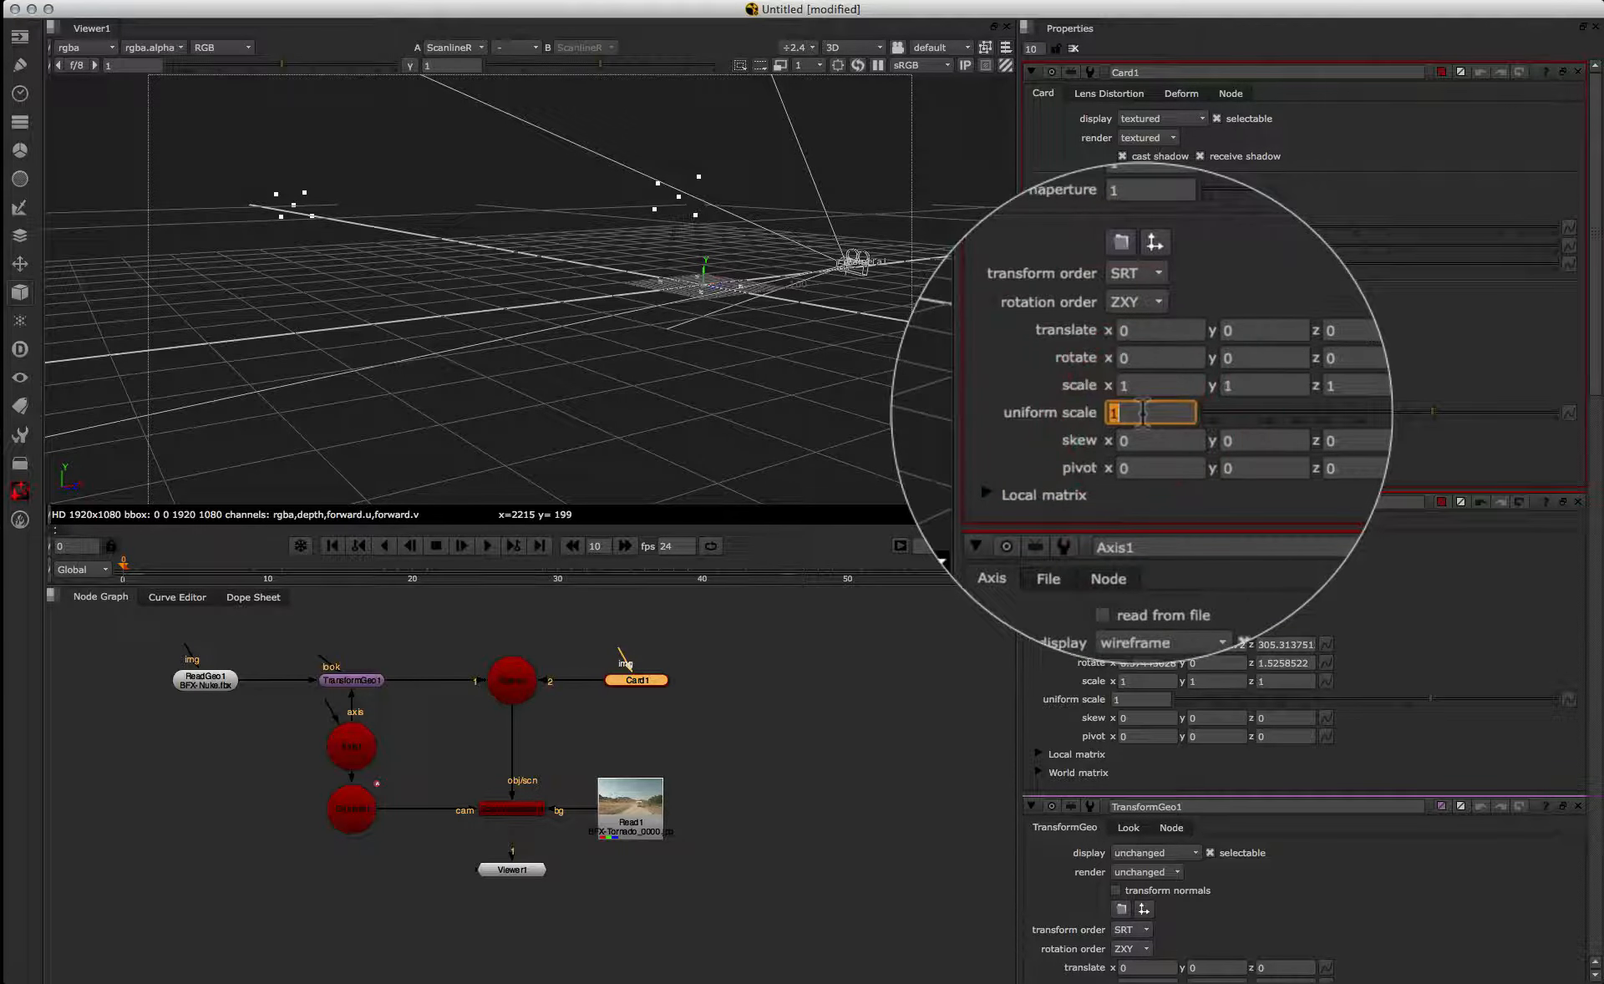
pyautogui.write('100')
pyautogui.press('Return')
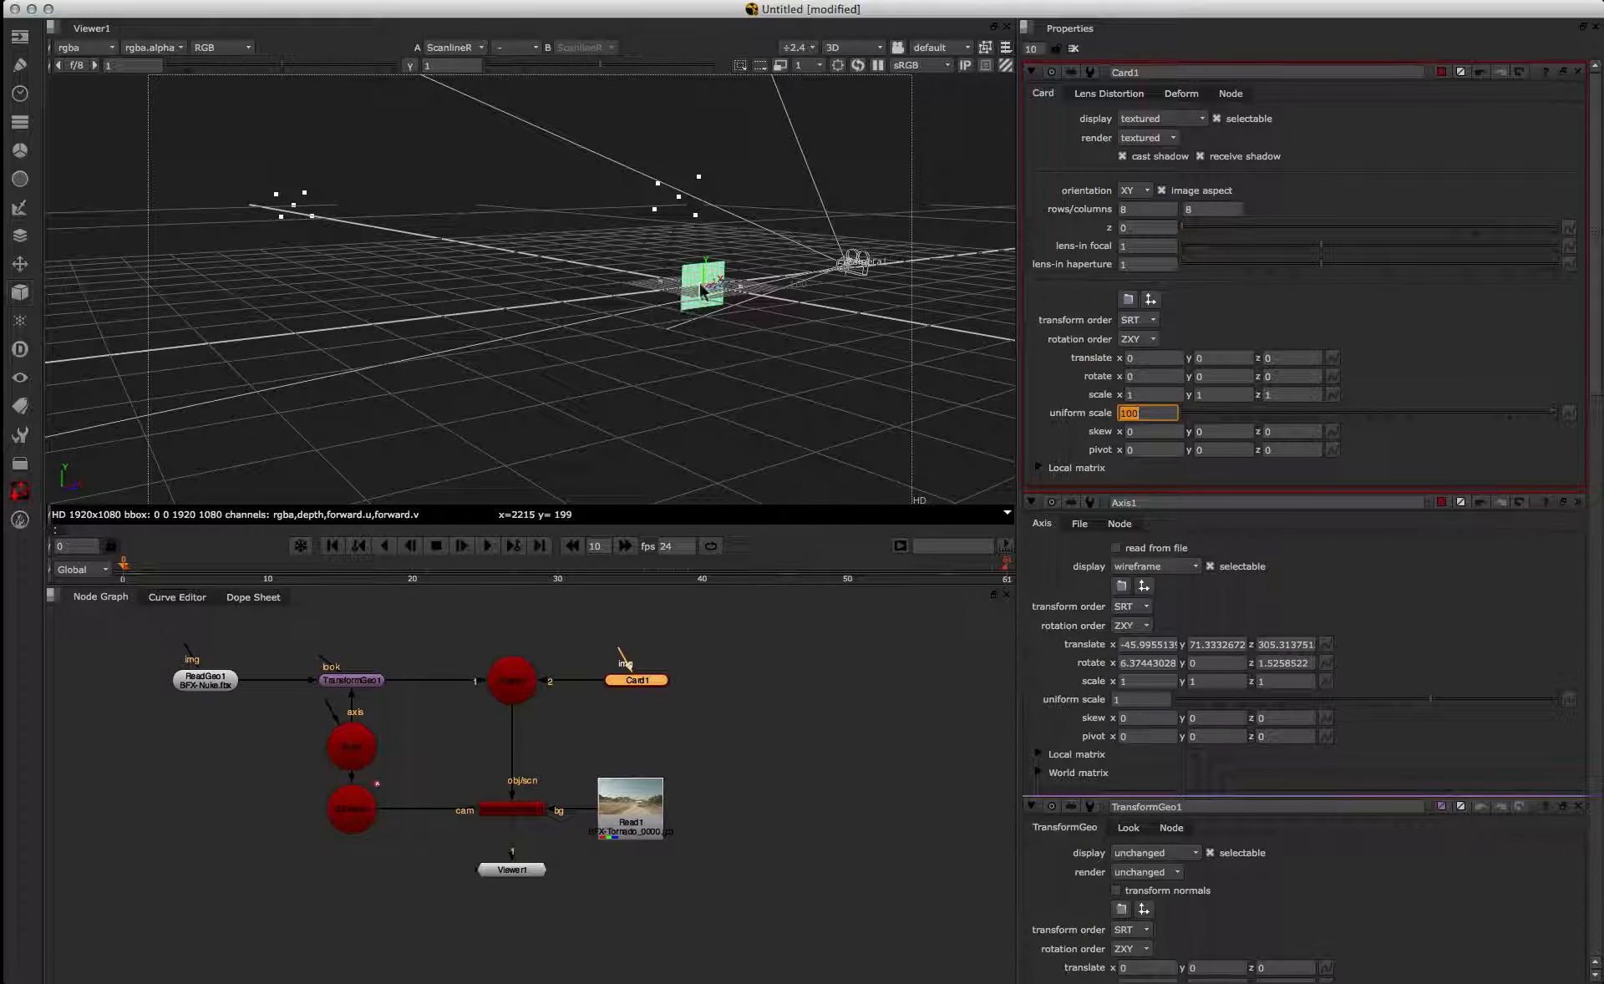
pyautogui.keyDown('ctrl'); pyautogui.moveTo(838, 330); pyautogui.dragTo(780, 128); pyautogui.keyUp('ctrl')
# Step: Check in the 2D view how the card sits in the footage at the start of the shot
pyautogui.click(850, 48)
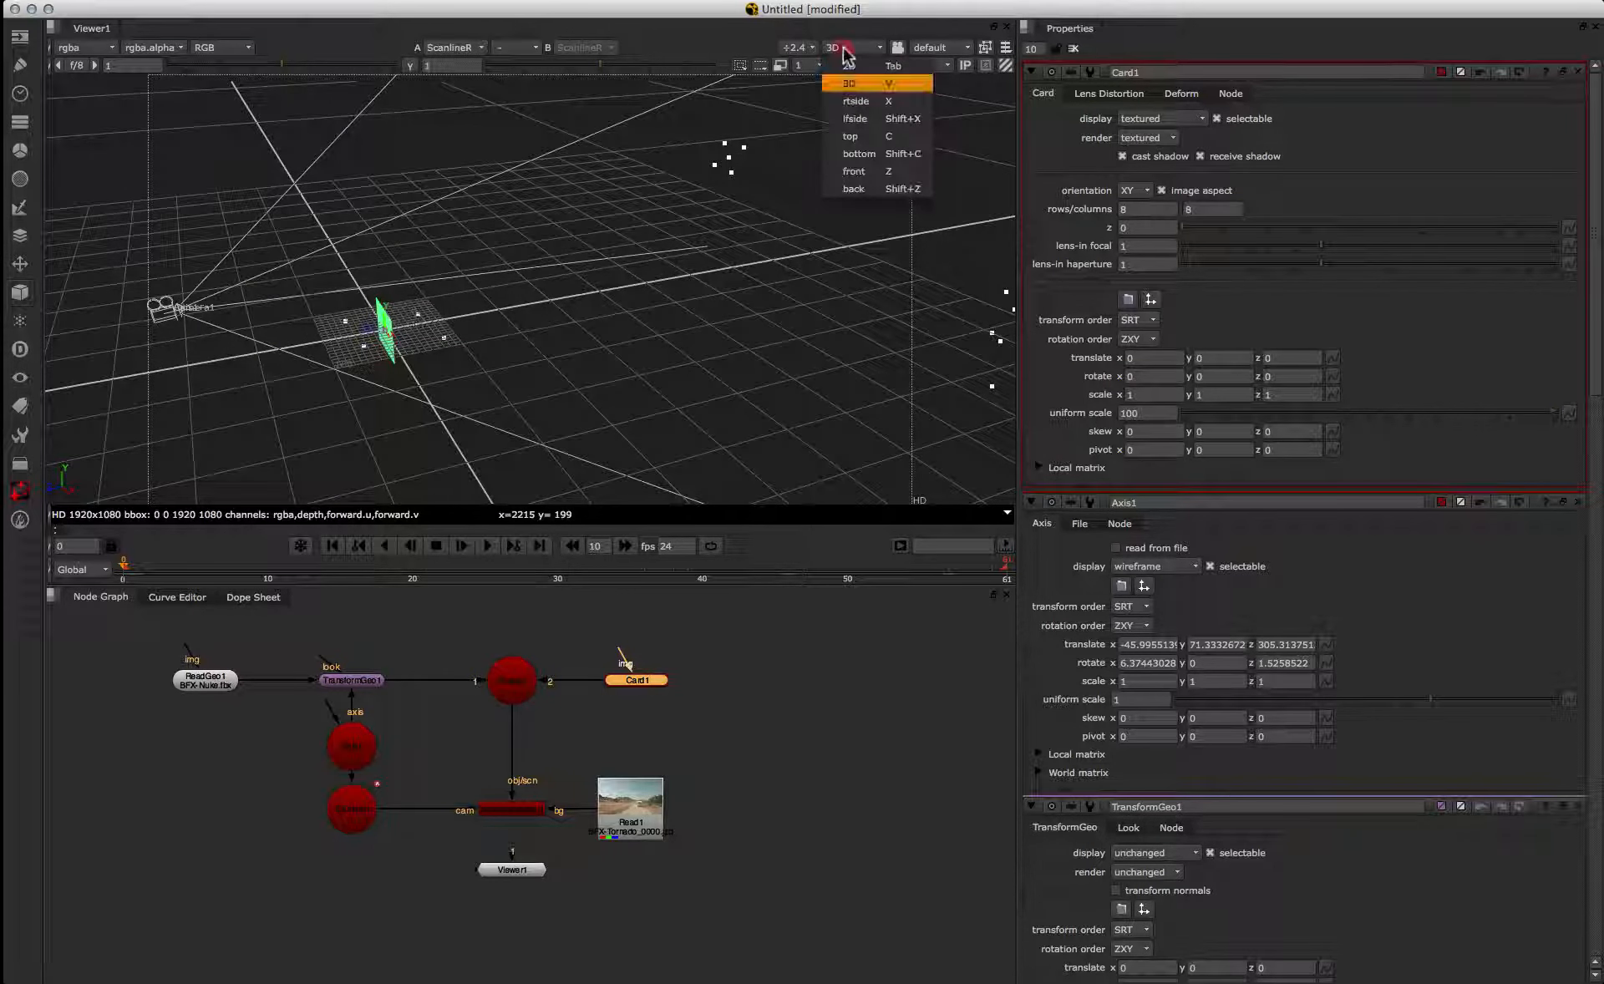
pyautogui.click(846, 66)
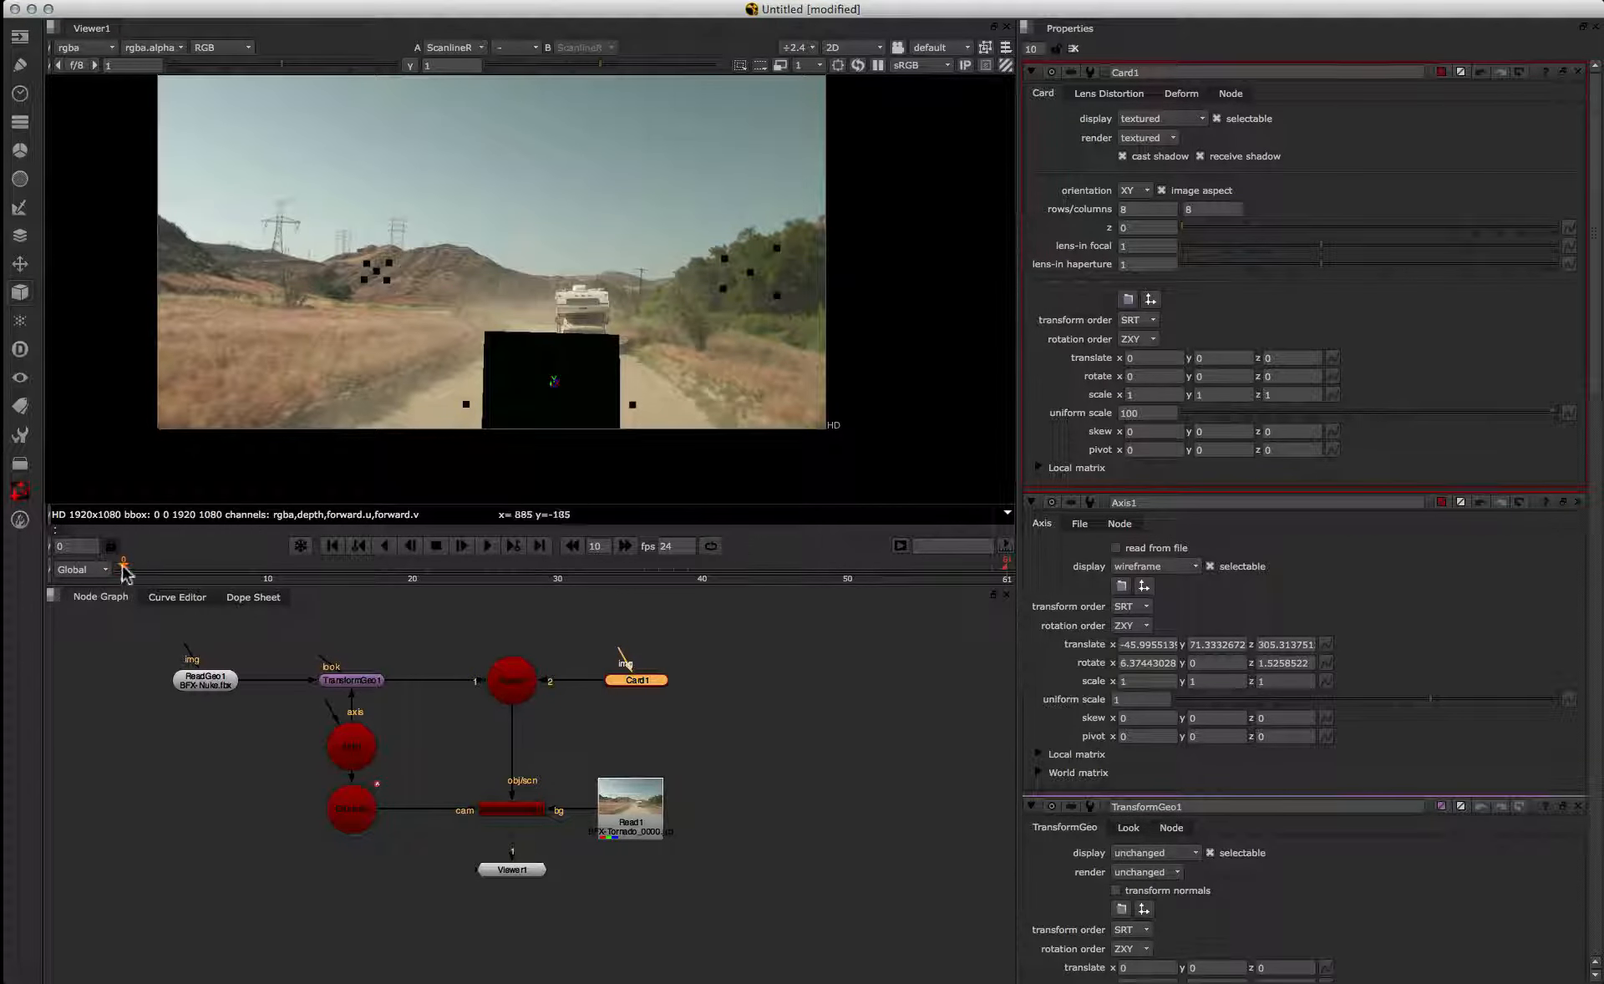
pyautogui.moveTo(121, 573); pyautogui.dragTo(123, 573)
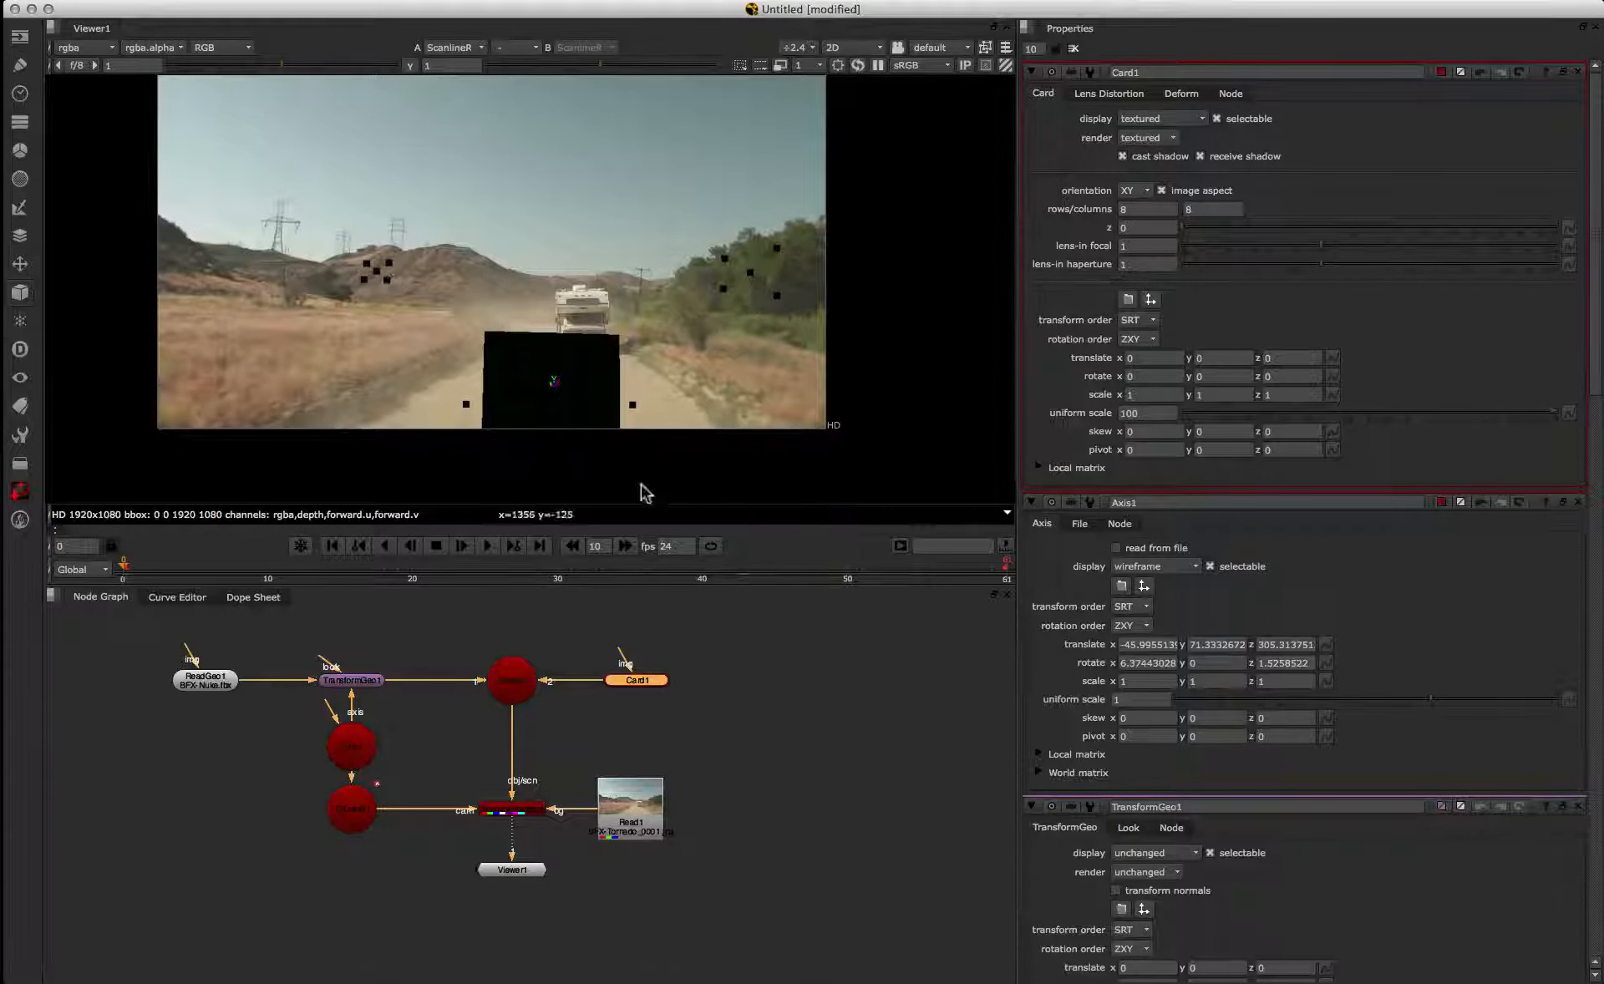
# Step: In the 3D view, use vertex selection on the distant hill points and match the card's position to the selection
pyautogui.click(852, 48)
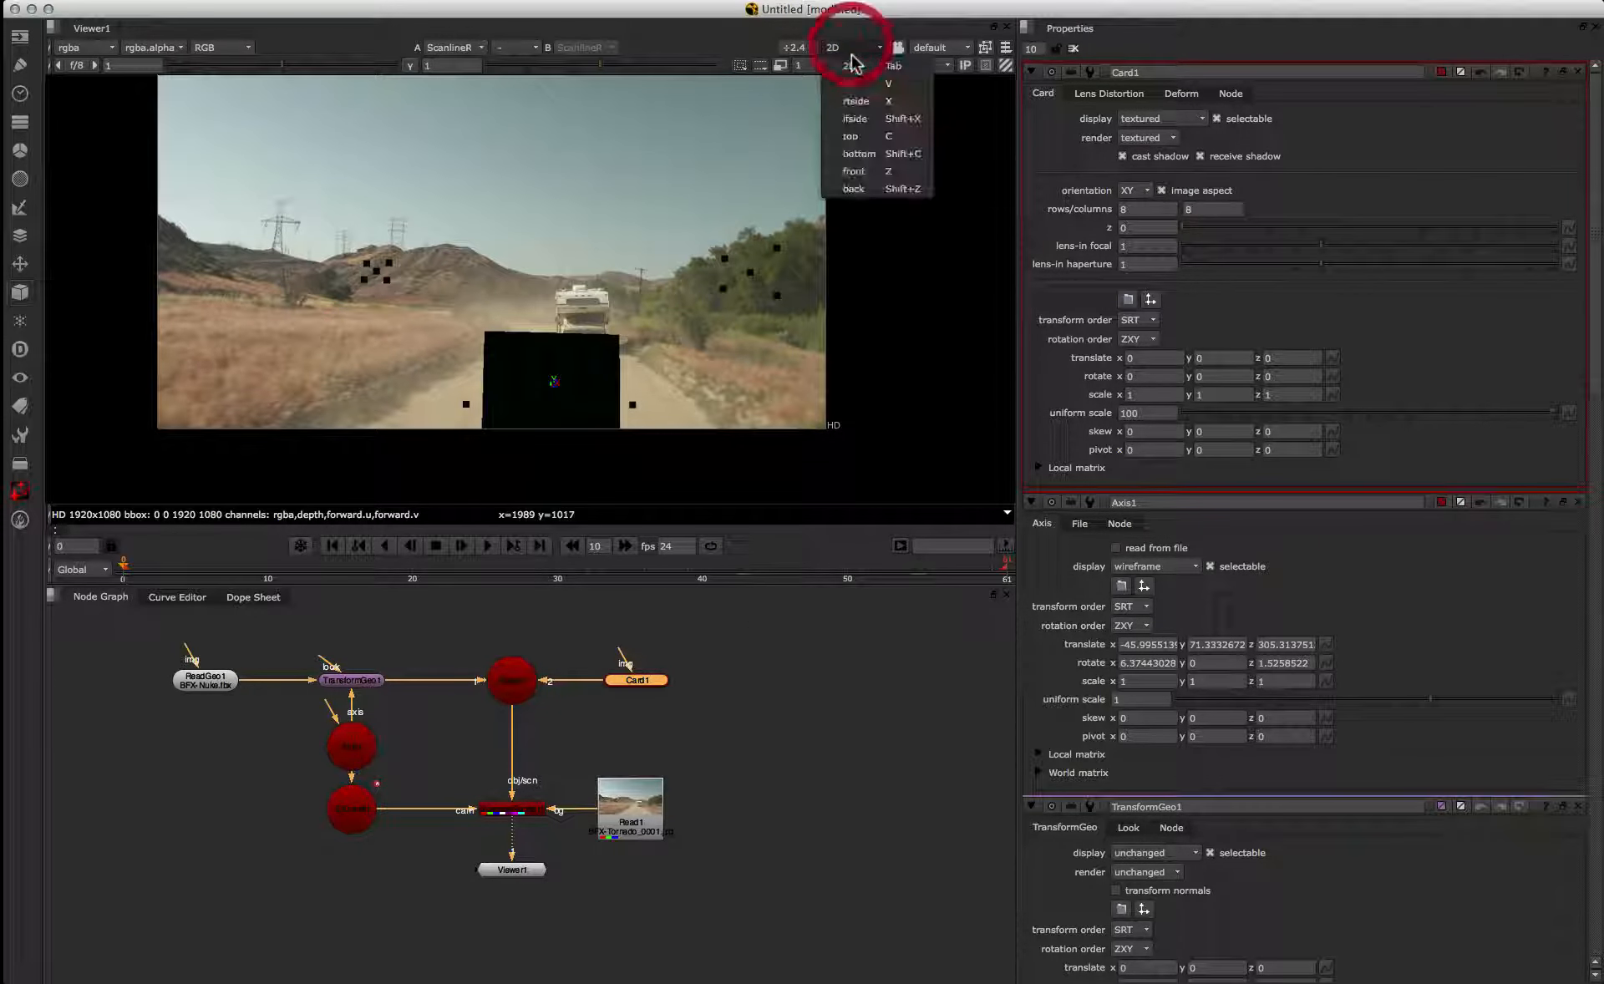
pyautogui.click(853, 77)
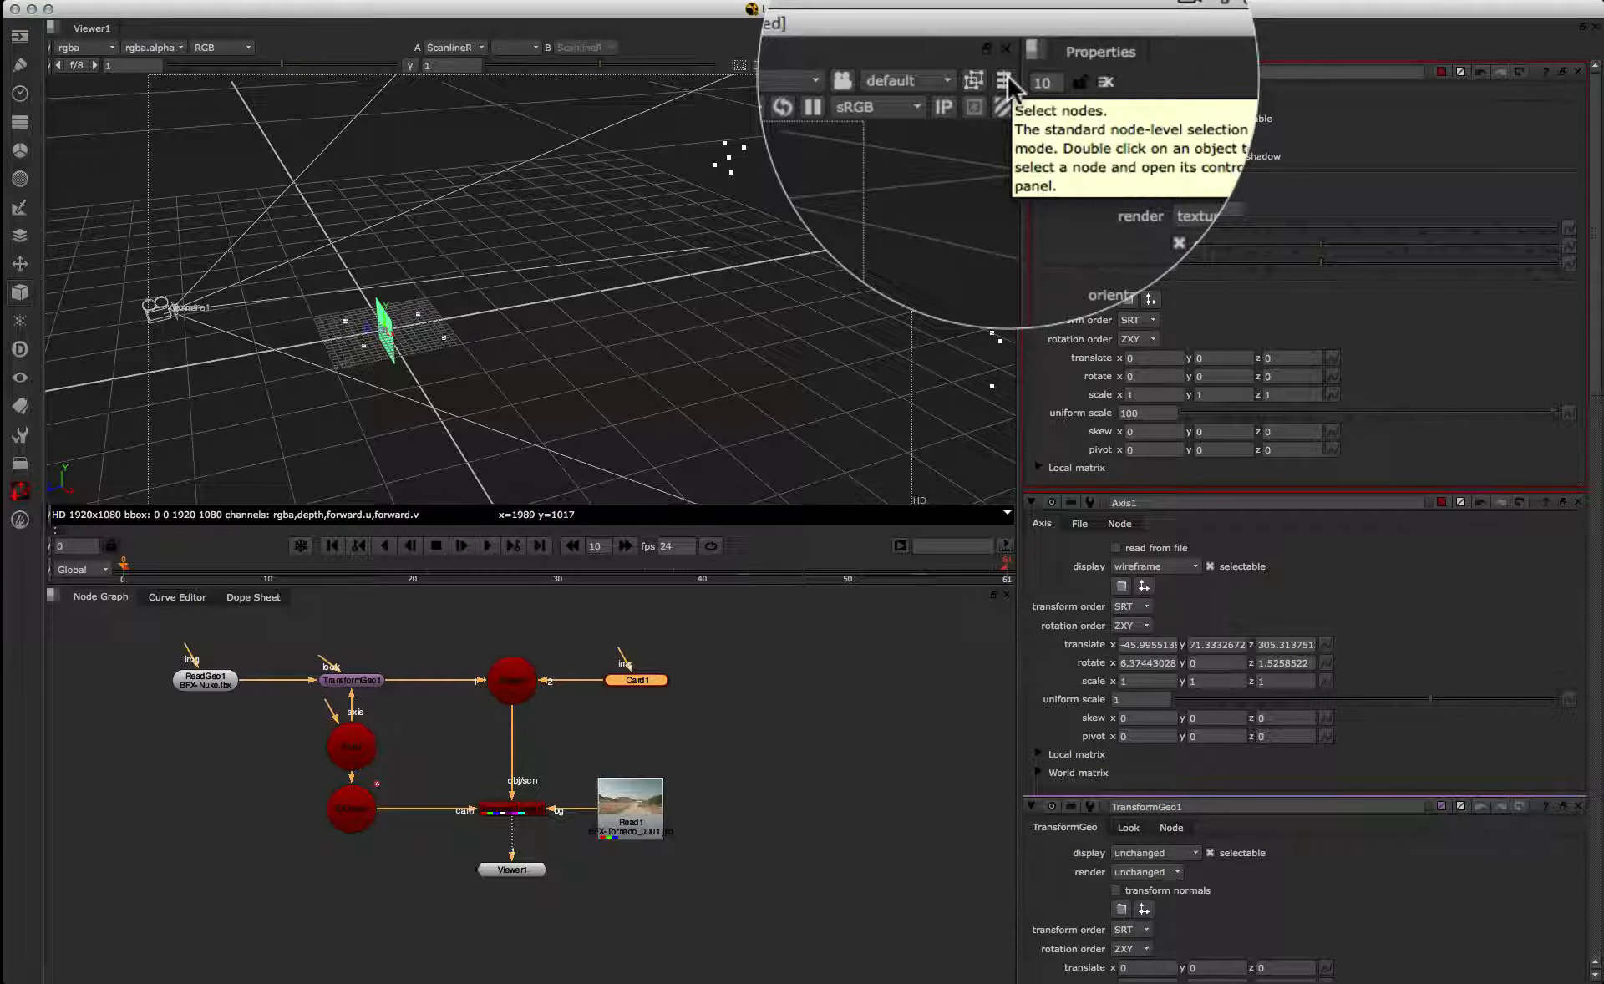
pyautogui.click(1006, 73)
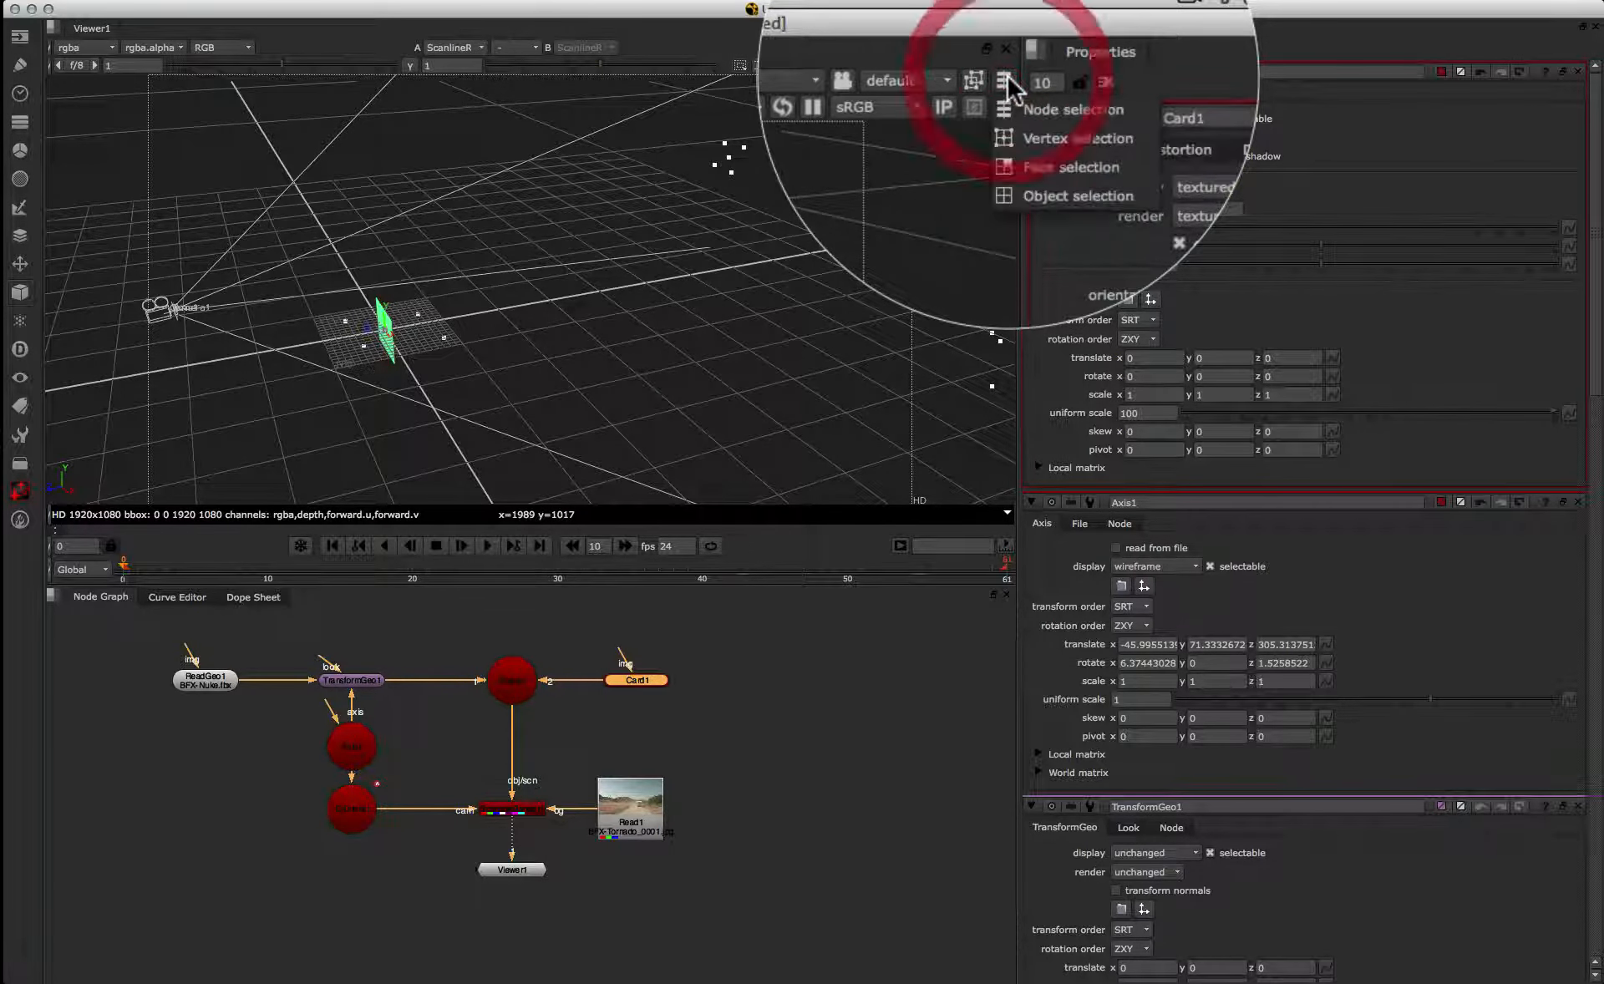
pyautogui.click(1051, 138)
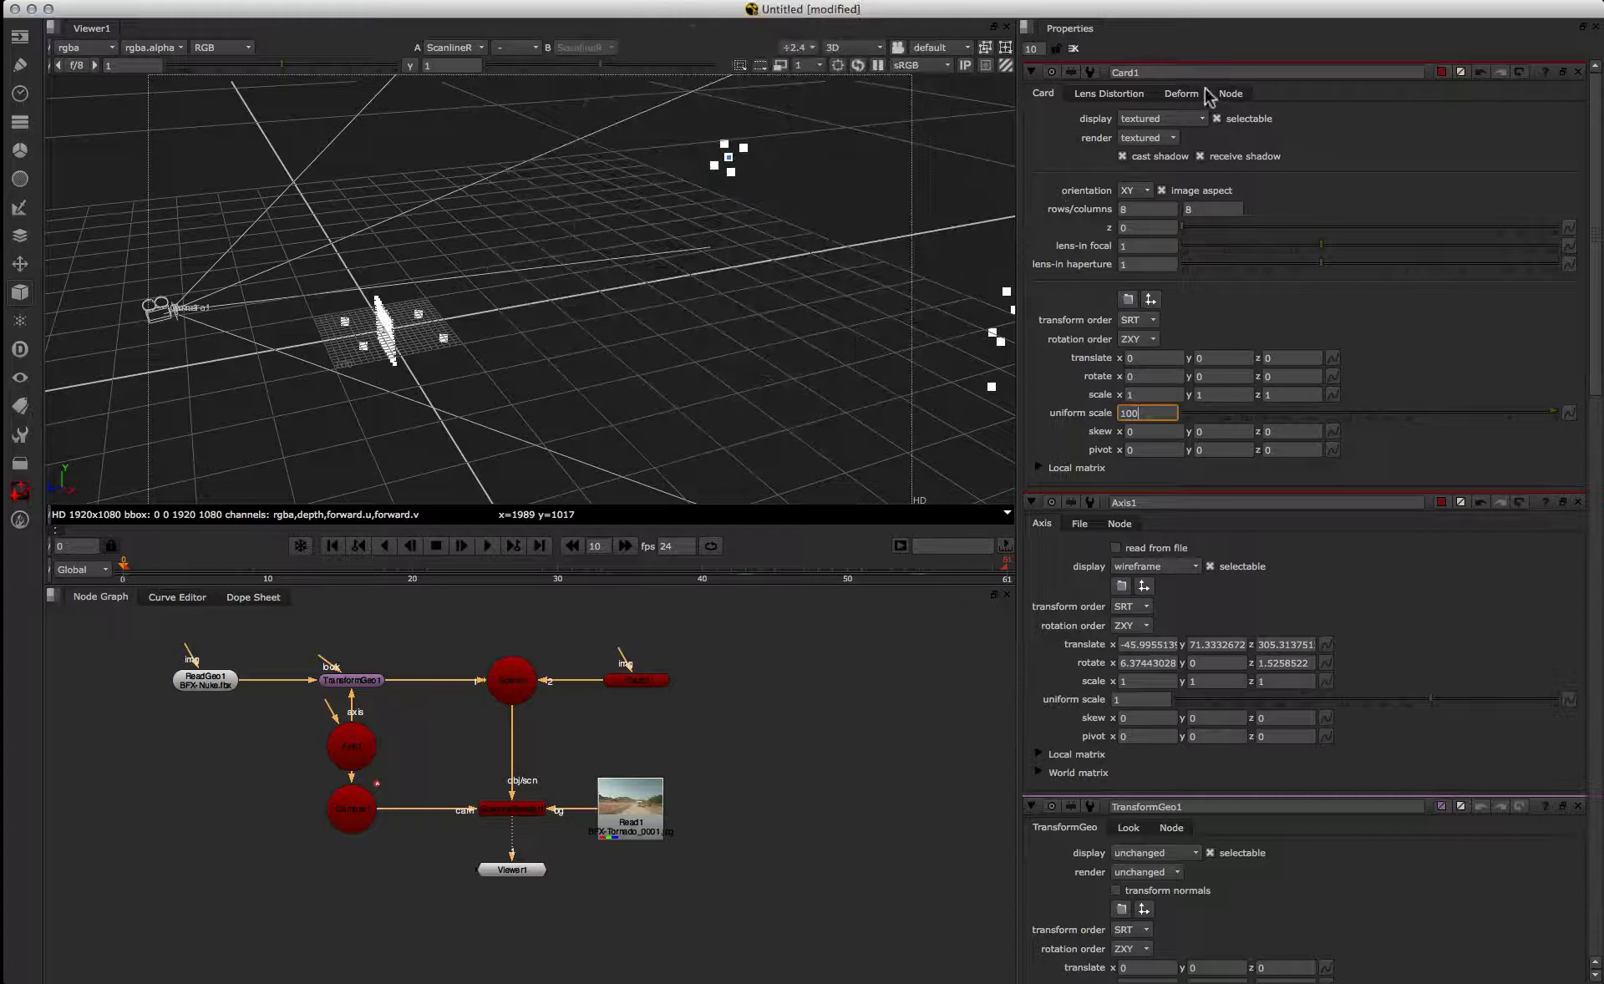
pyautogui.click(1147, 298)
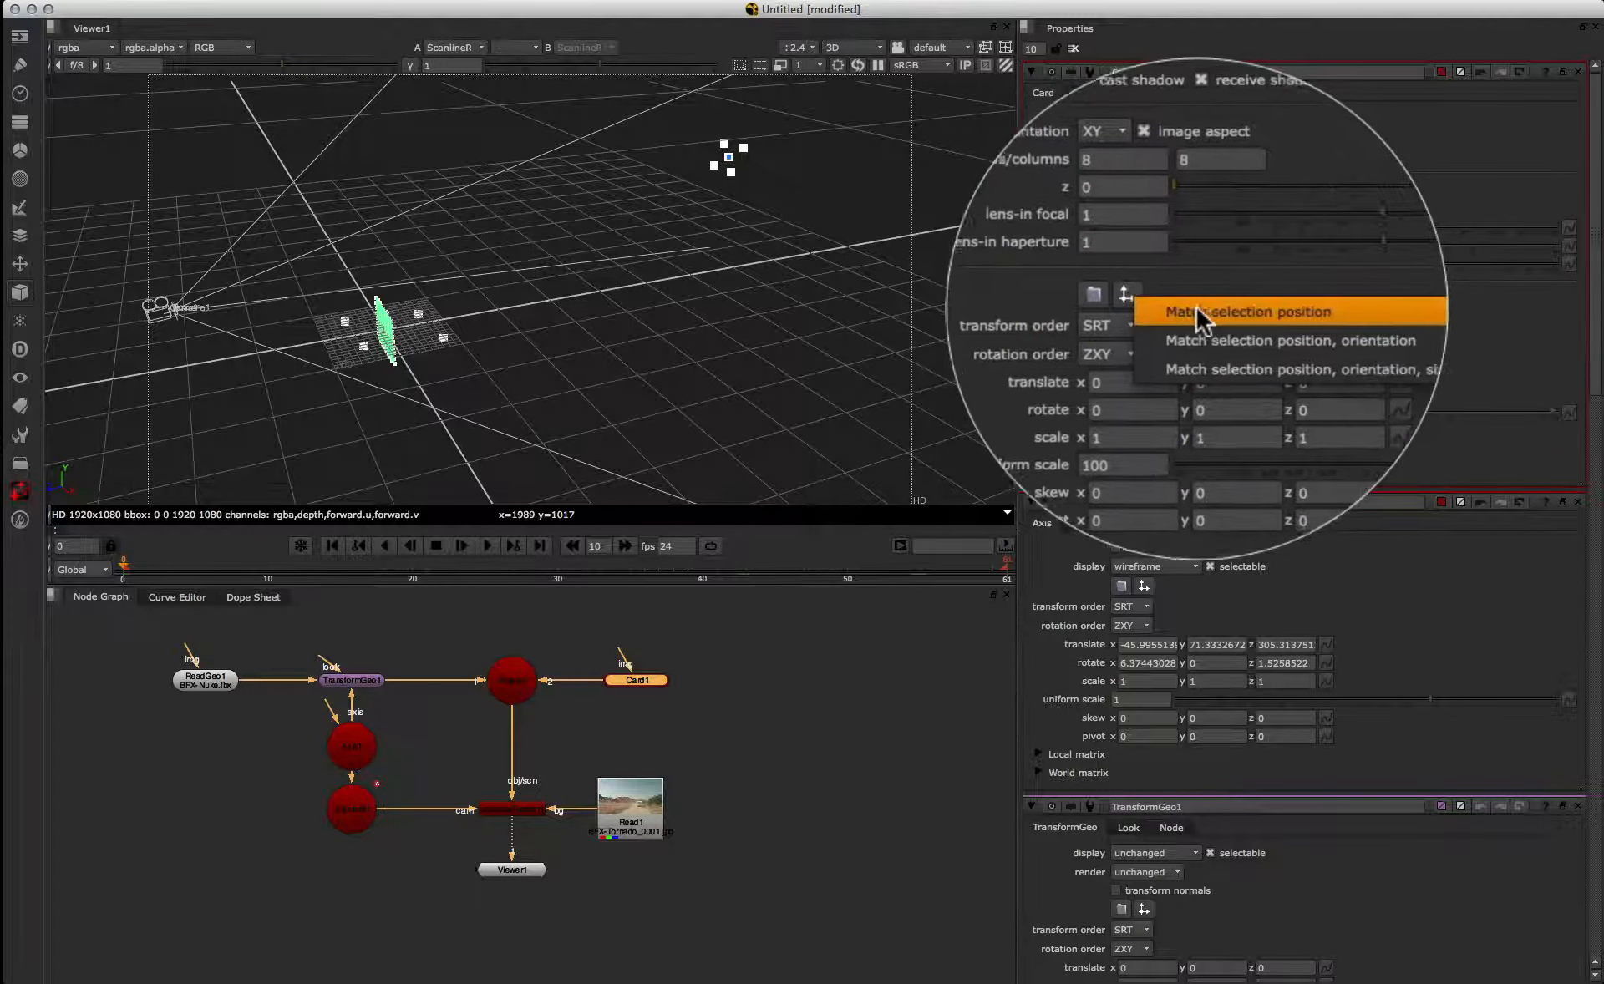
pyautogui.click(1241, 309)
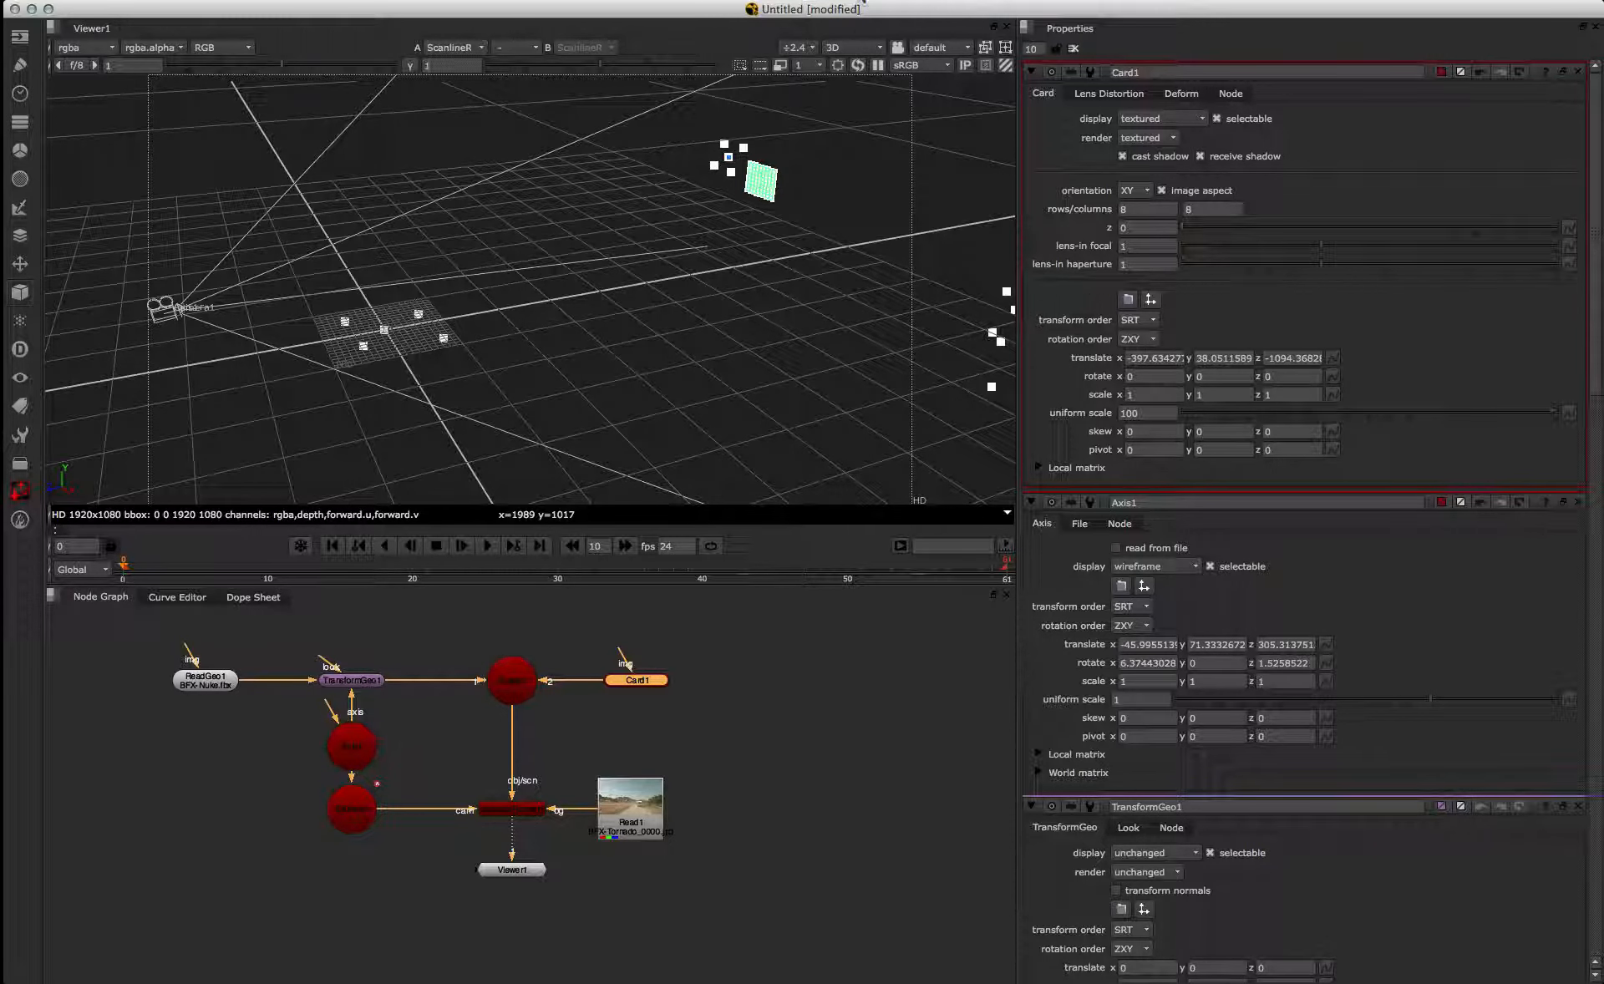
# Step: Examine the card's placement over the hills in the 2D view and among the background point clusters in the 3D view
pyautogui.click(854, 51)
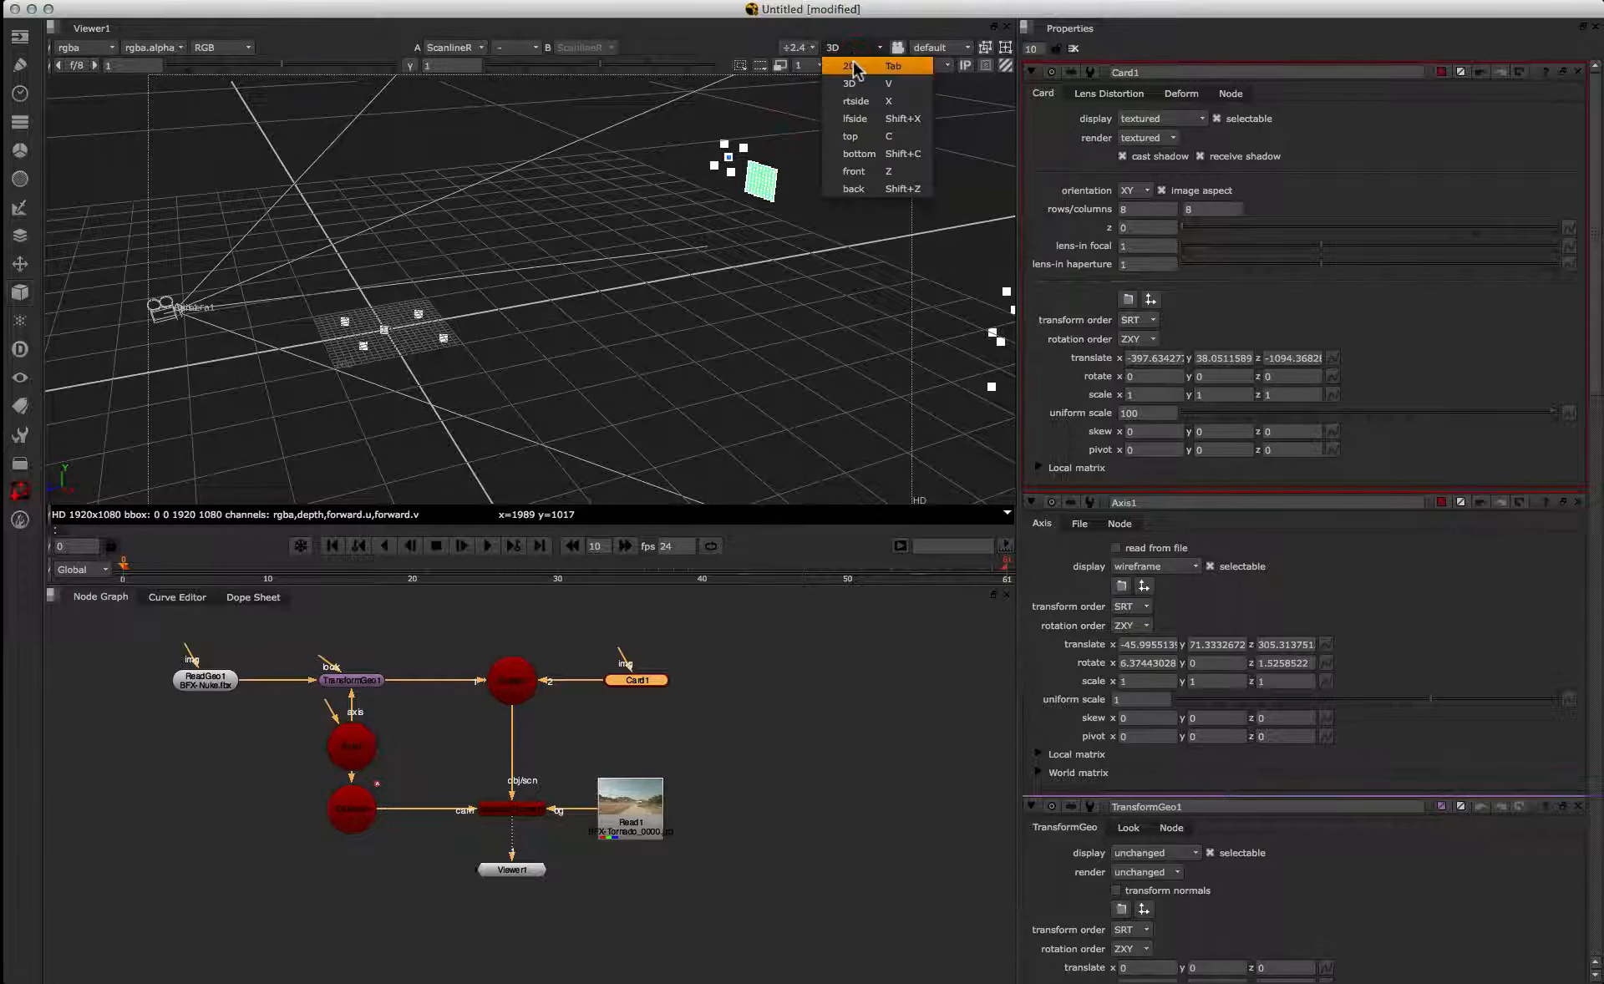
pyautogui.click(853, 67)
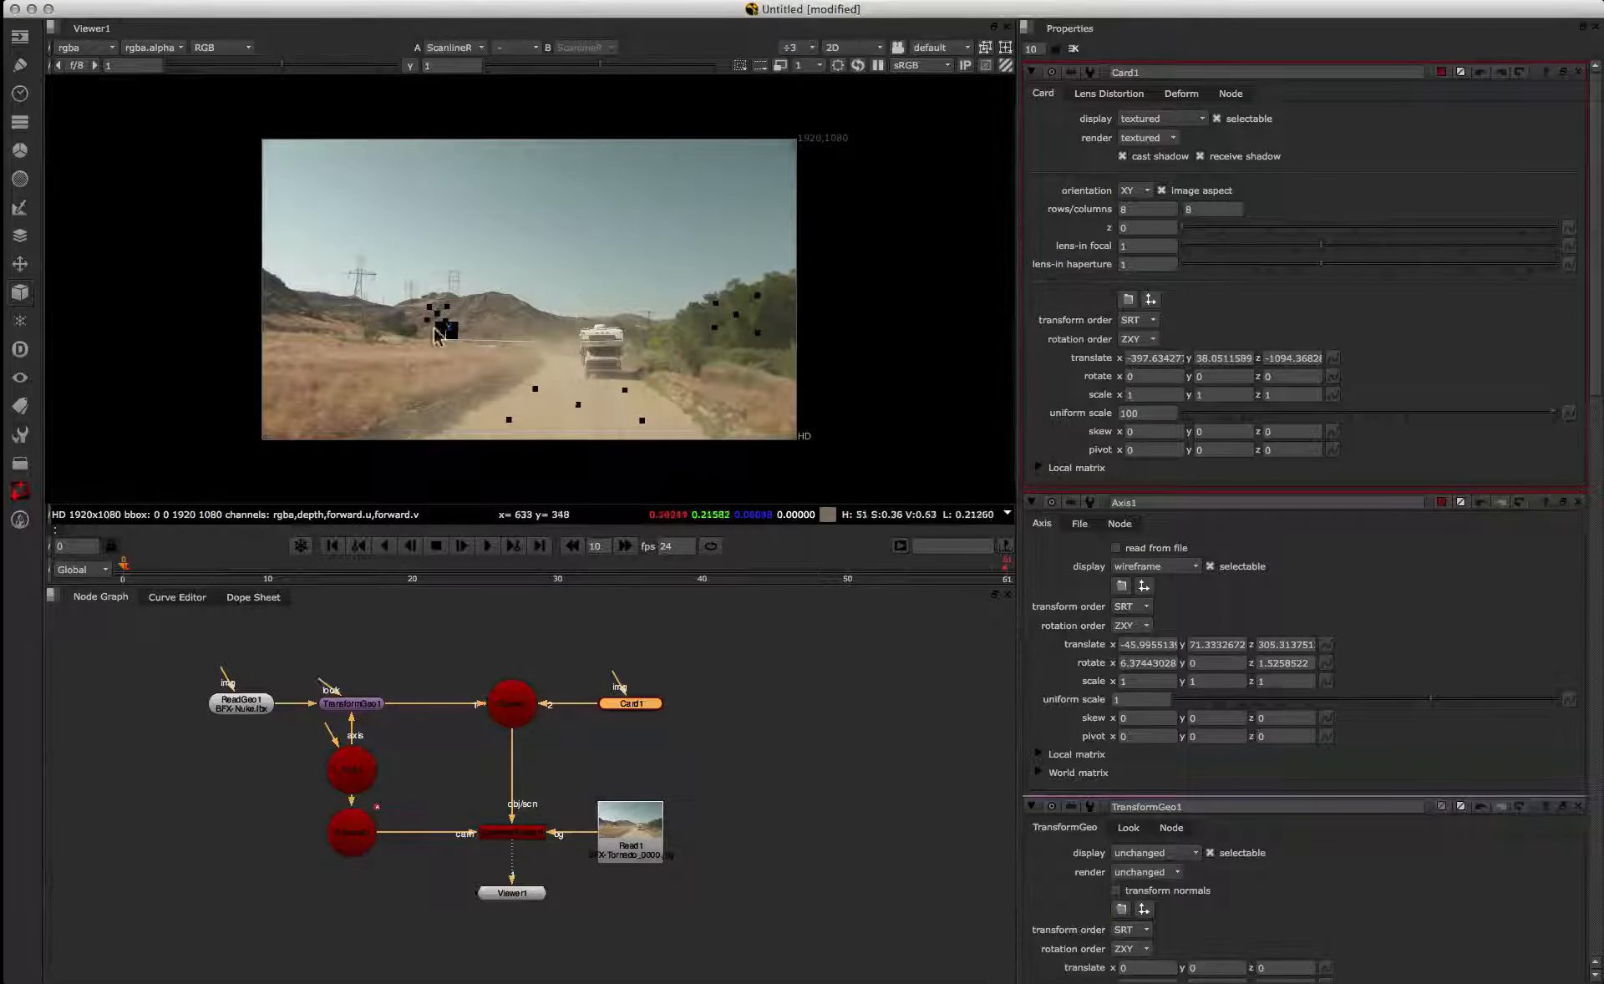
pyautogui.press('Tab')
pyautogui.keyDown('ctrl'); pyautogui.moveTo(752, 347); pyautogui.dragTo(974, 229); pyautogui.keyUp('ctrl')
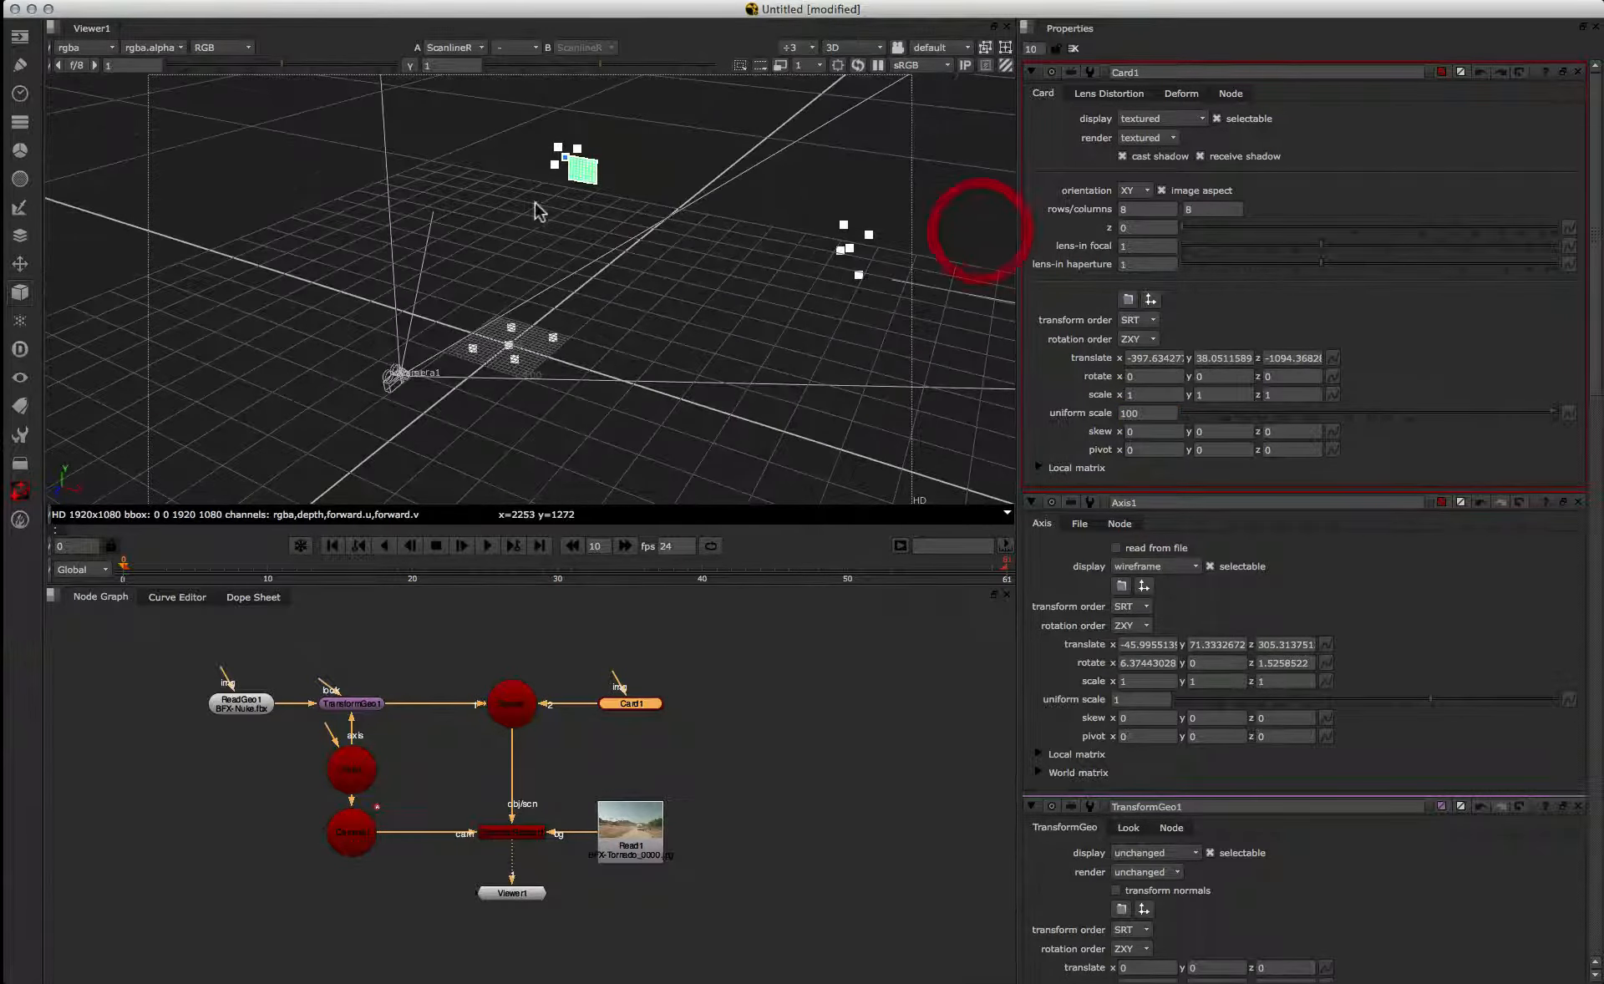
pyautogui.keyDown('ctrl'); pyautogui.moveTo(539, 213); pyautogui.dragTo(530, 118); pyautogui.keyUp('ctrl')
pyautogui.keyDown('ctrl'); pyautogui.moveTo(835, 273); pyautogui.dragTo(720, 268); pyautogui.keyUp('ctrl')
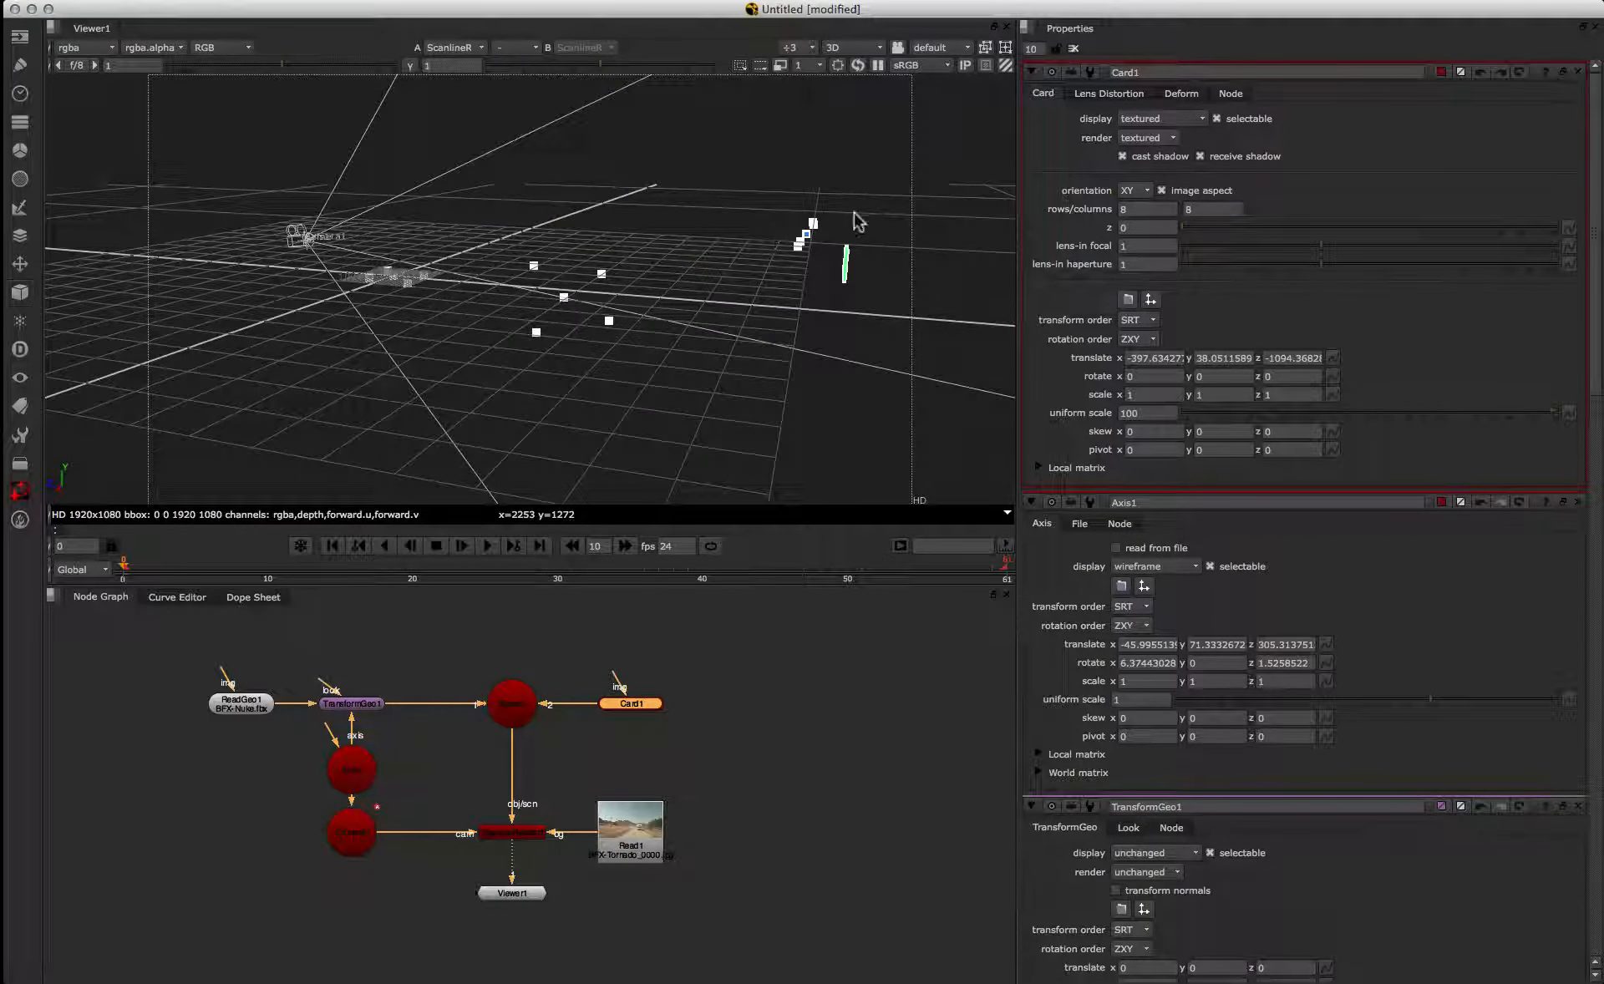
pyautogui.click(575, 309)
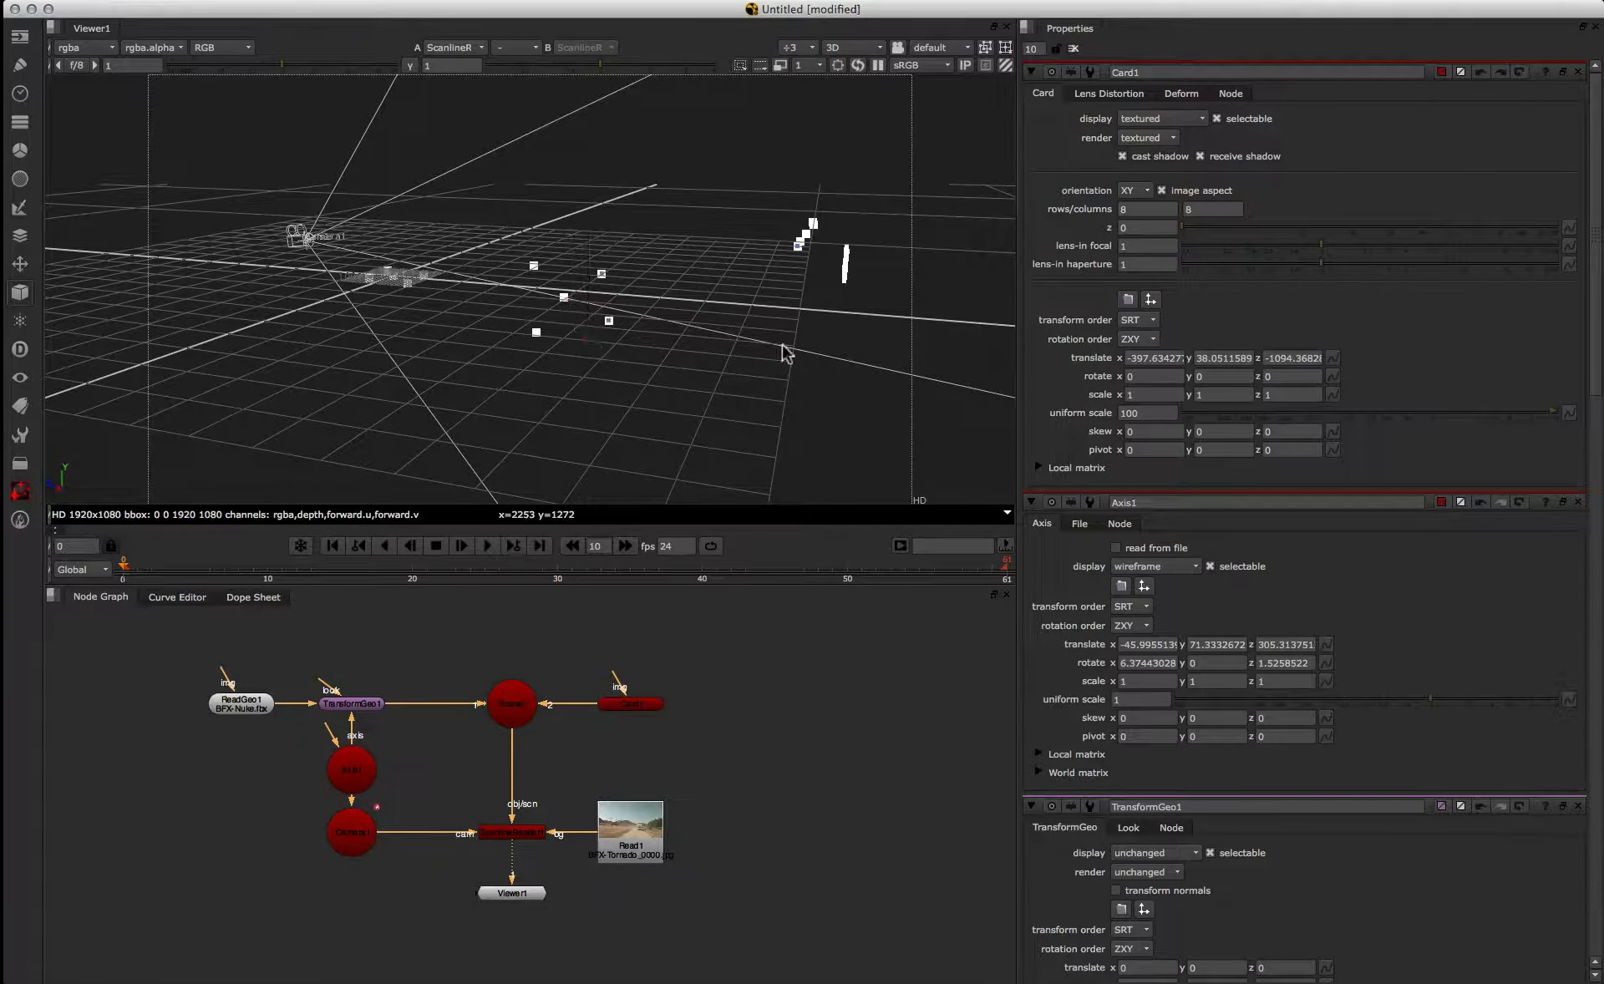
pyautogui.keyDown('ctrl'); pyautogui.moveTo(590, 221); pyautogui.dragTo(841, 214); pyautogui.keyUp('ctrl')
# Step: Restore node selection mode in the 3D view and return the viewer to 2D
pyautogui.click(1005, 47)
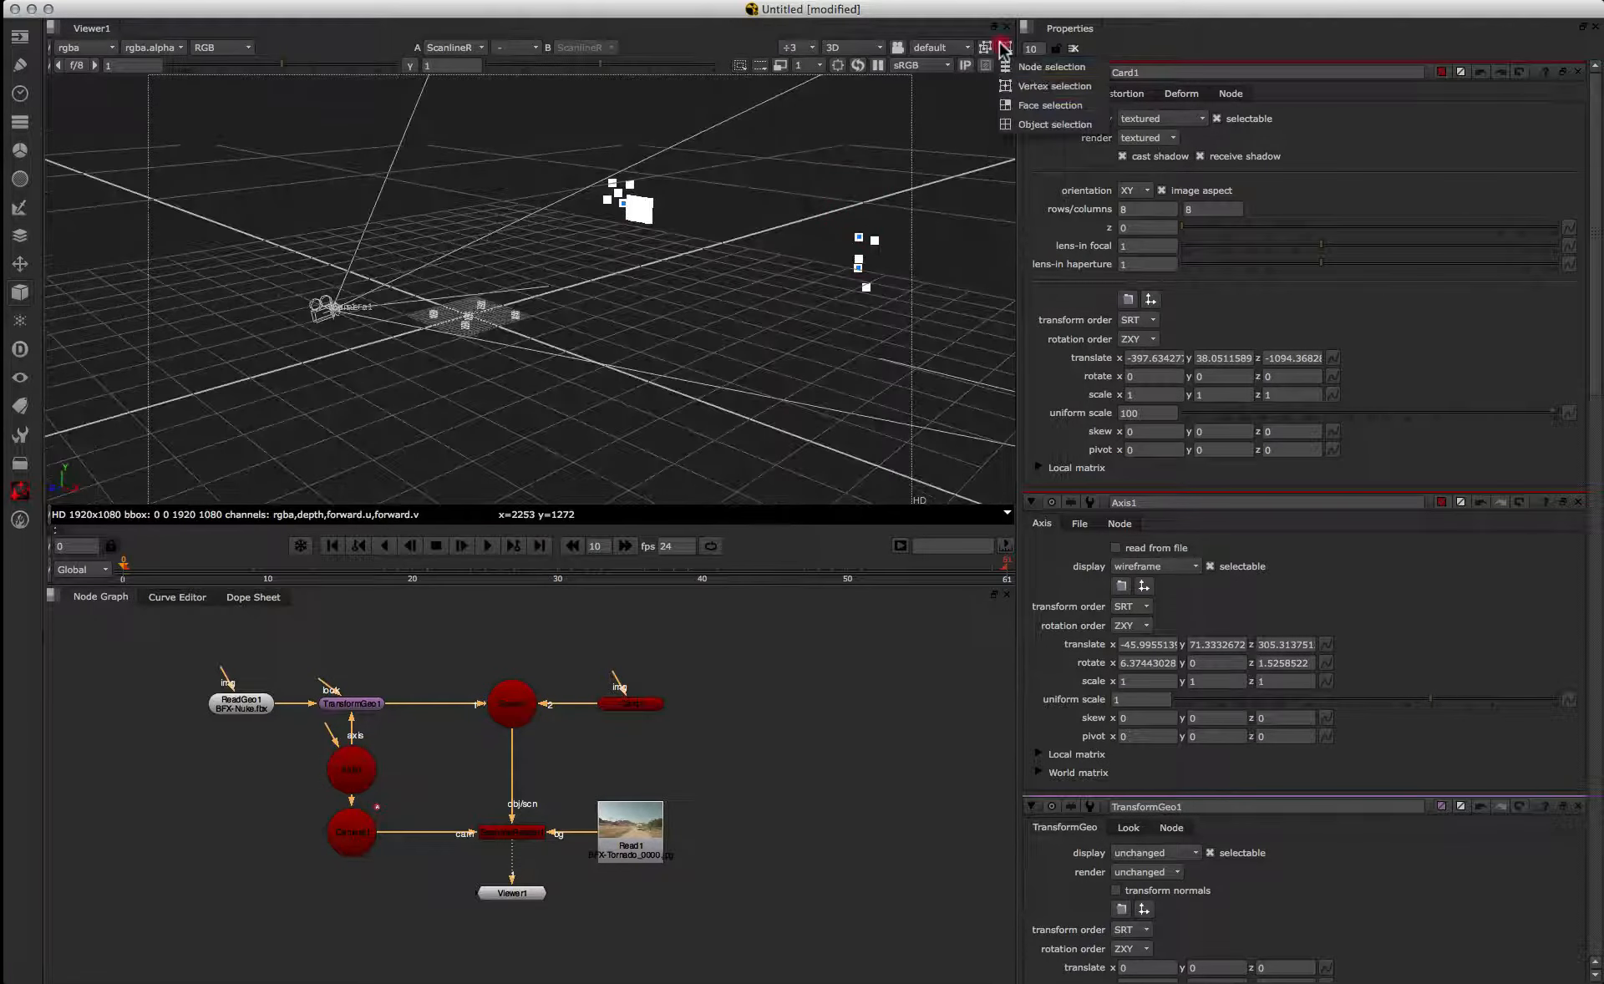
pyautogui.click(1007, 67)
pyautogui.keyDown('ctrl'); pyautogui.moveTo(634, 304); pyautogui.dragTo(748, 293); pyautogui.keyUp('ctrl')
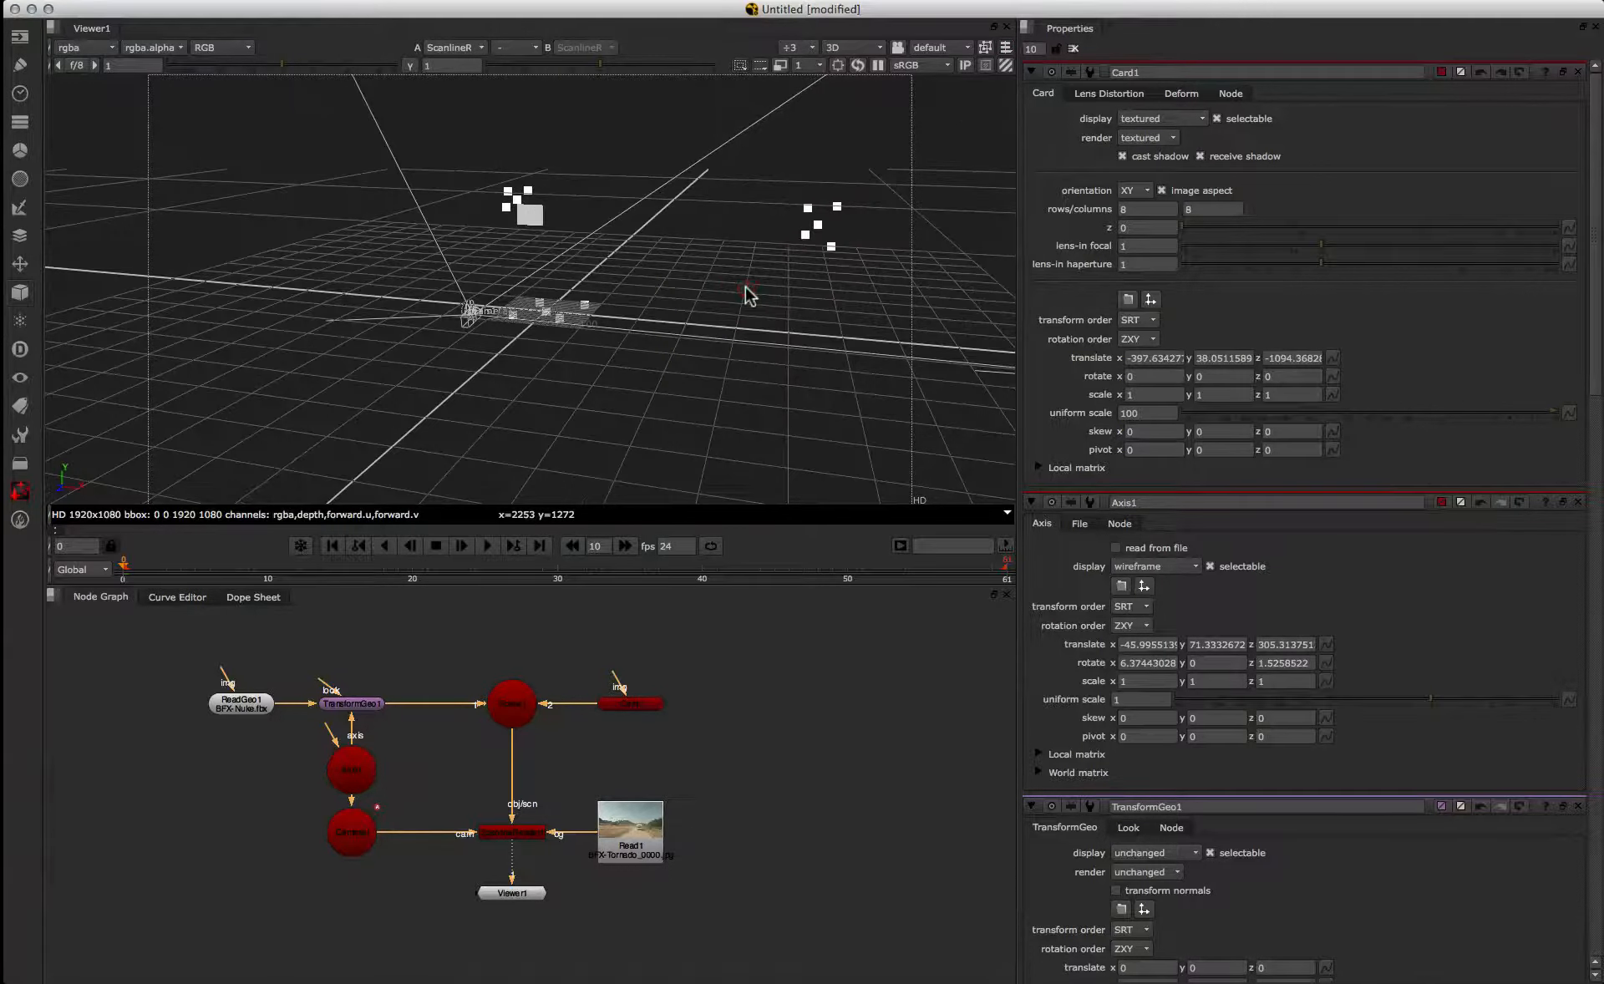
pyautogui.click(861, 48)
pyautogui.click(836, 46)
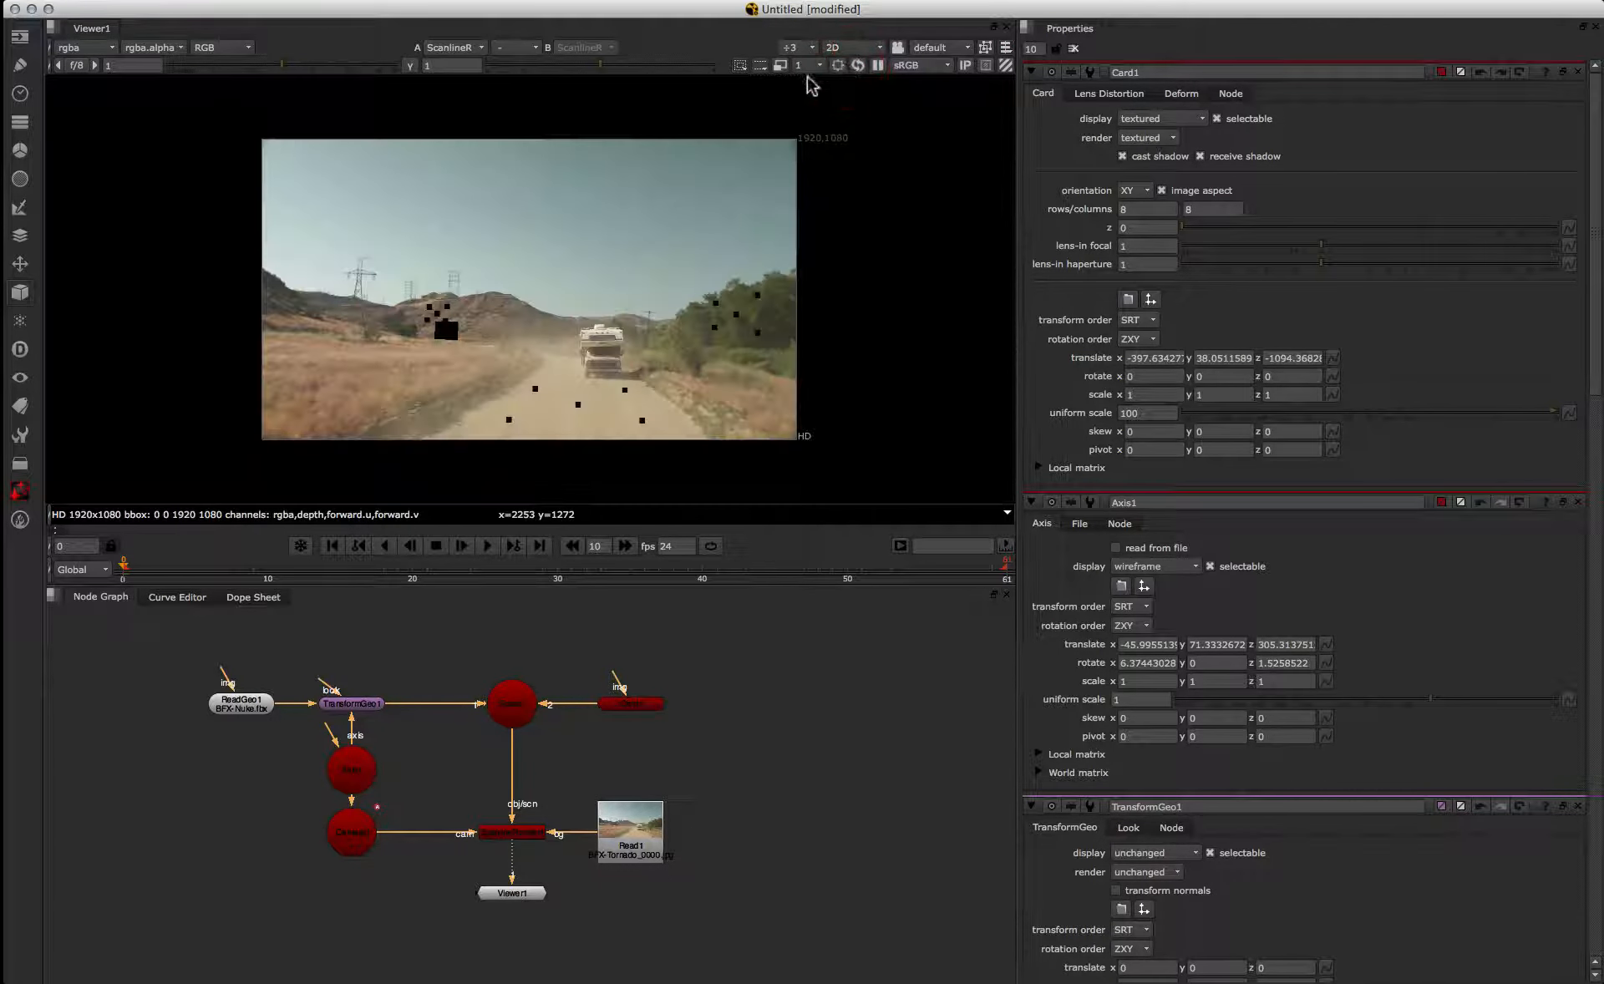
# Step: Read in the City.tif matte painting from /Clips/BFX-Tornado/MattePaints and connect it to the card's image input
pyautogui.scroll(-6, 533, 660)
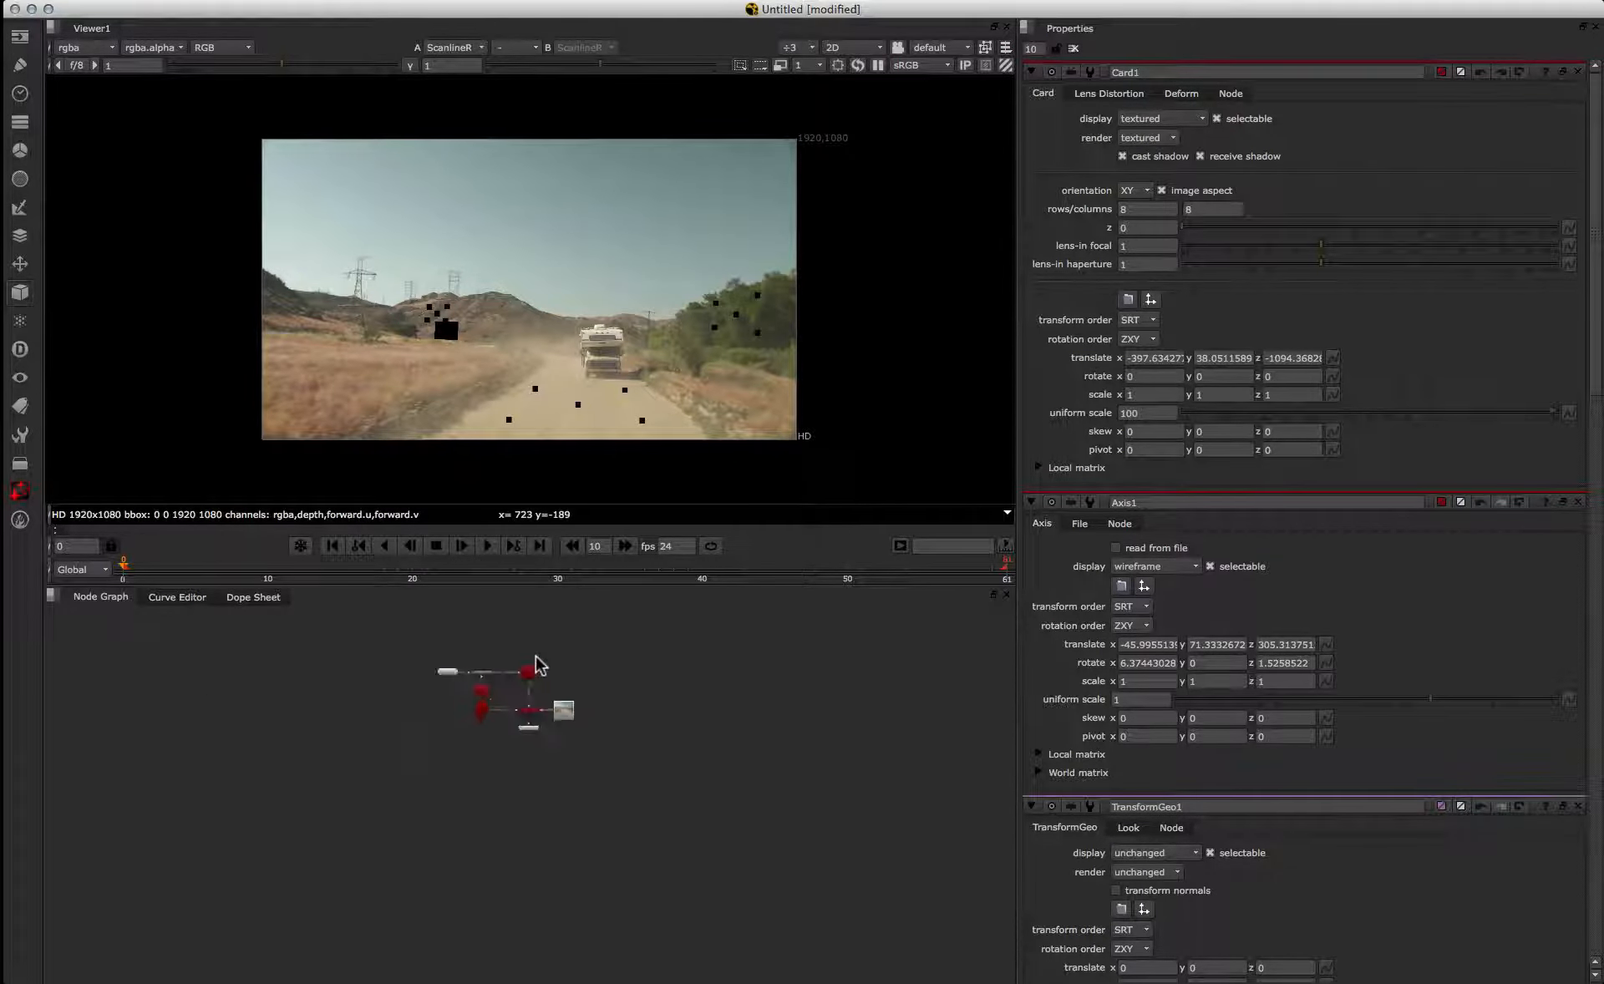
pyautogui.press('f')
pyautogui.press('r')
# Step: Set the city card's uniform scale to 1000
pyautogui.click(742, 704)
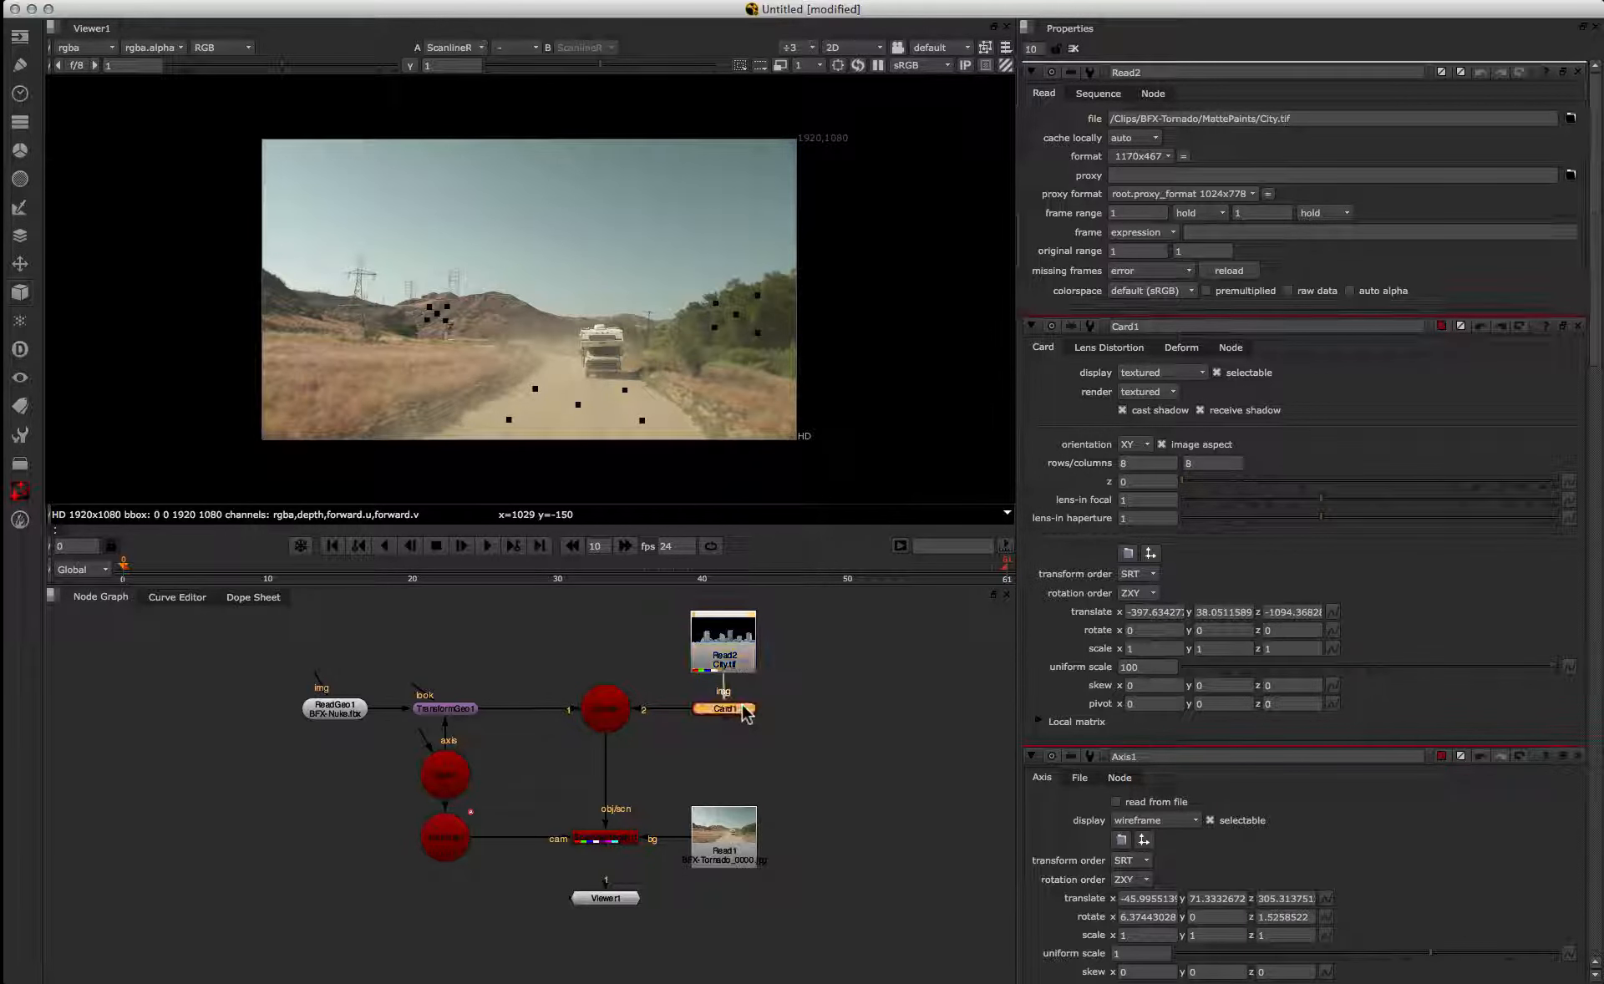
pyautogui.click(1147, 667)
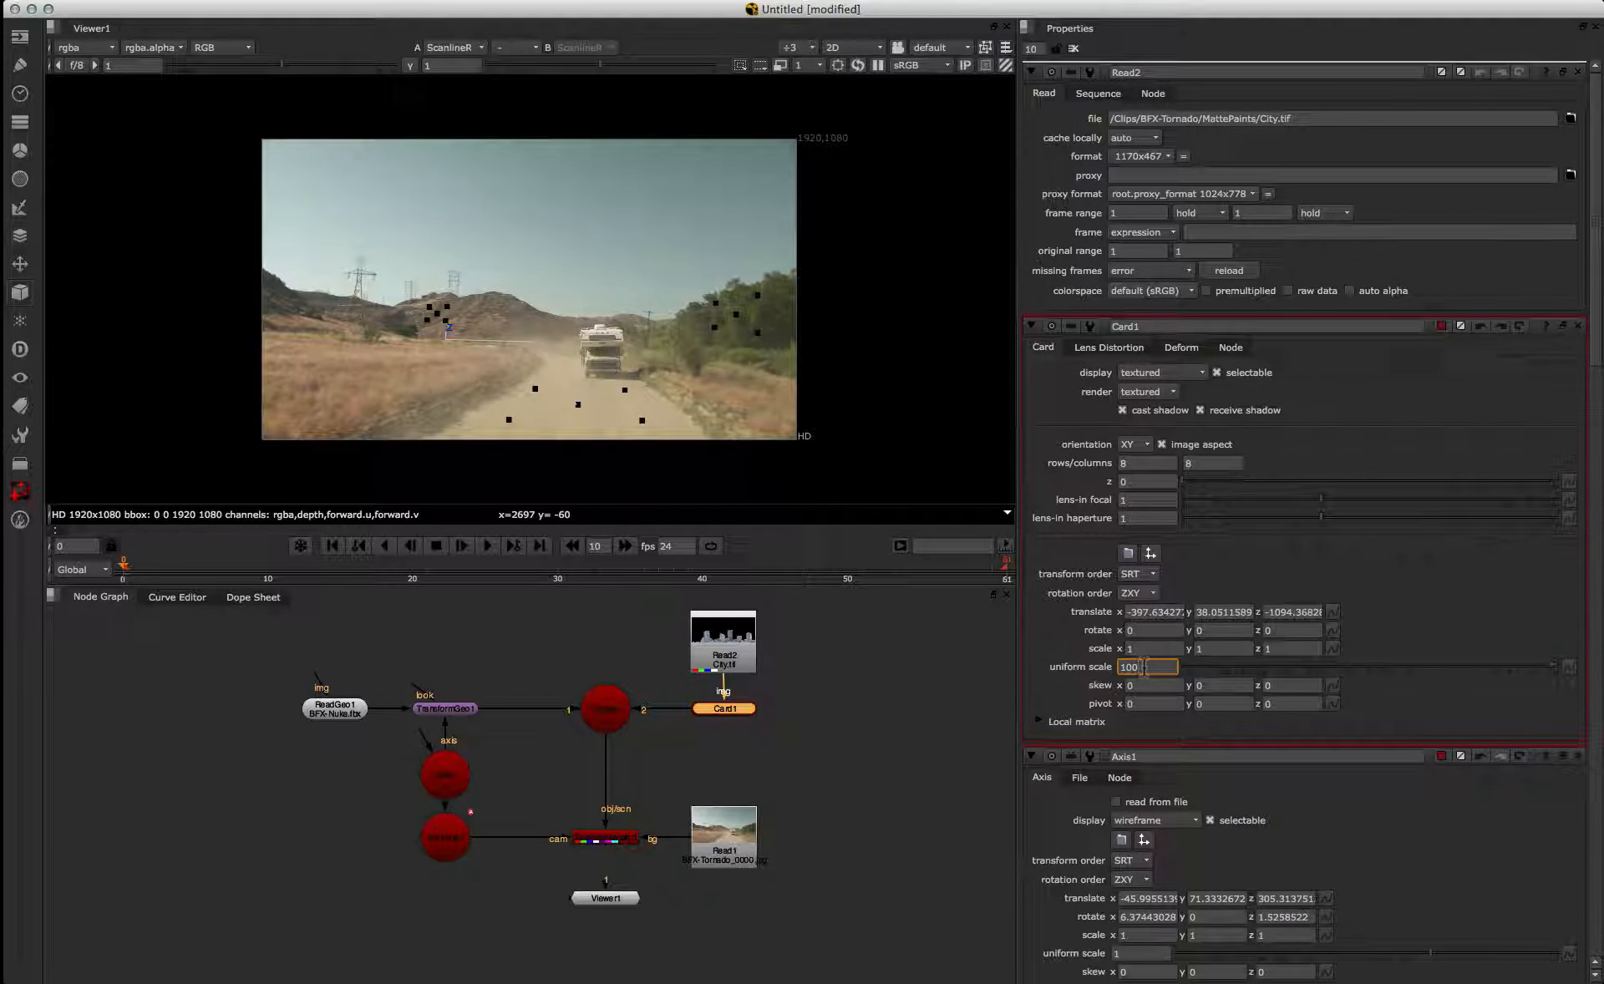
pyautogui.write('0')
# Step: Adjust the card's Y translation so the city rises from the field to the distant hills
pyautogui.click(1146, 612)
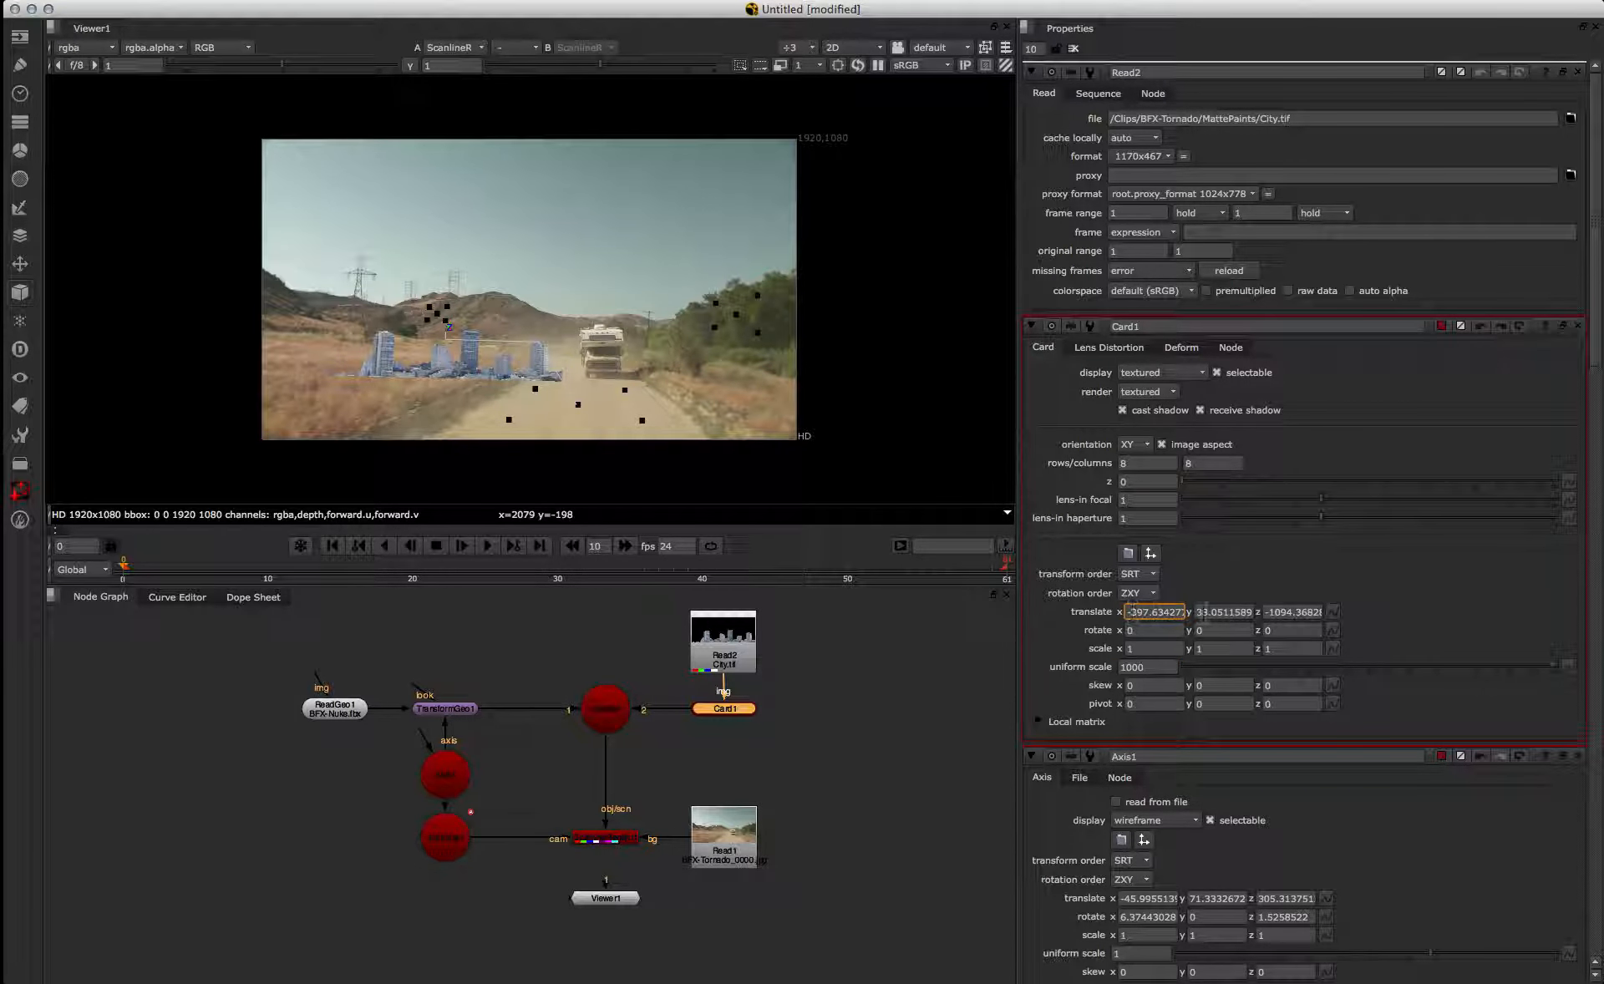
pyautogui.click(1200, 612)
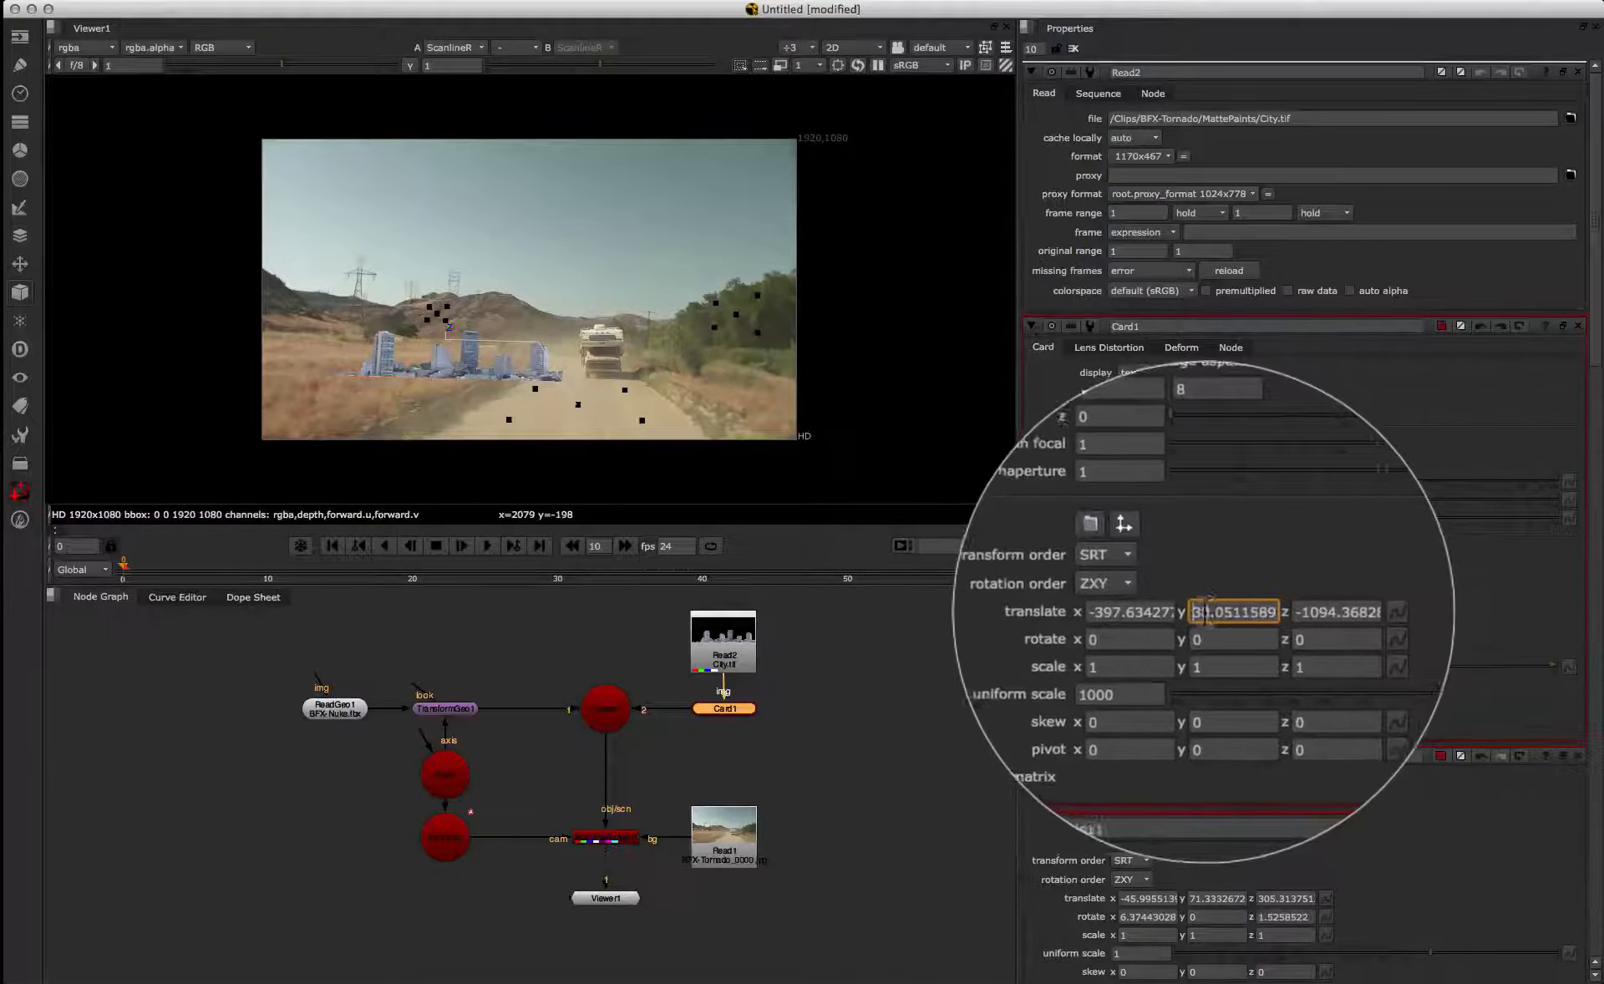
pyautogui.press('Up')
pyautogui.press('Up')
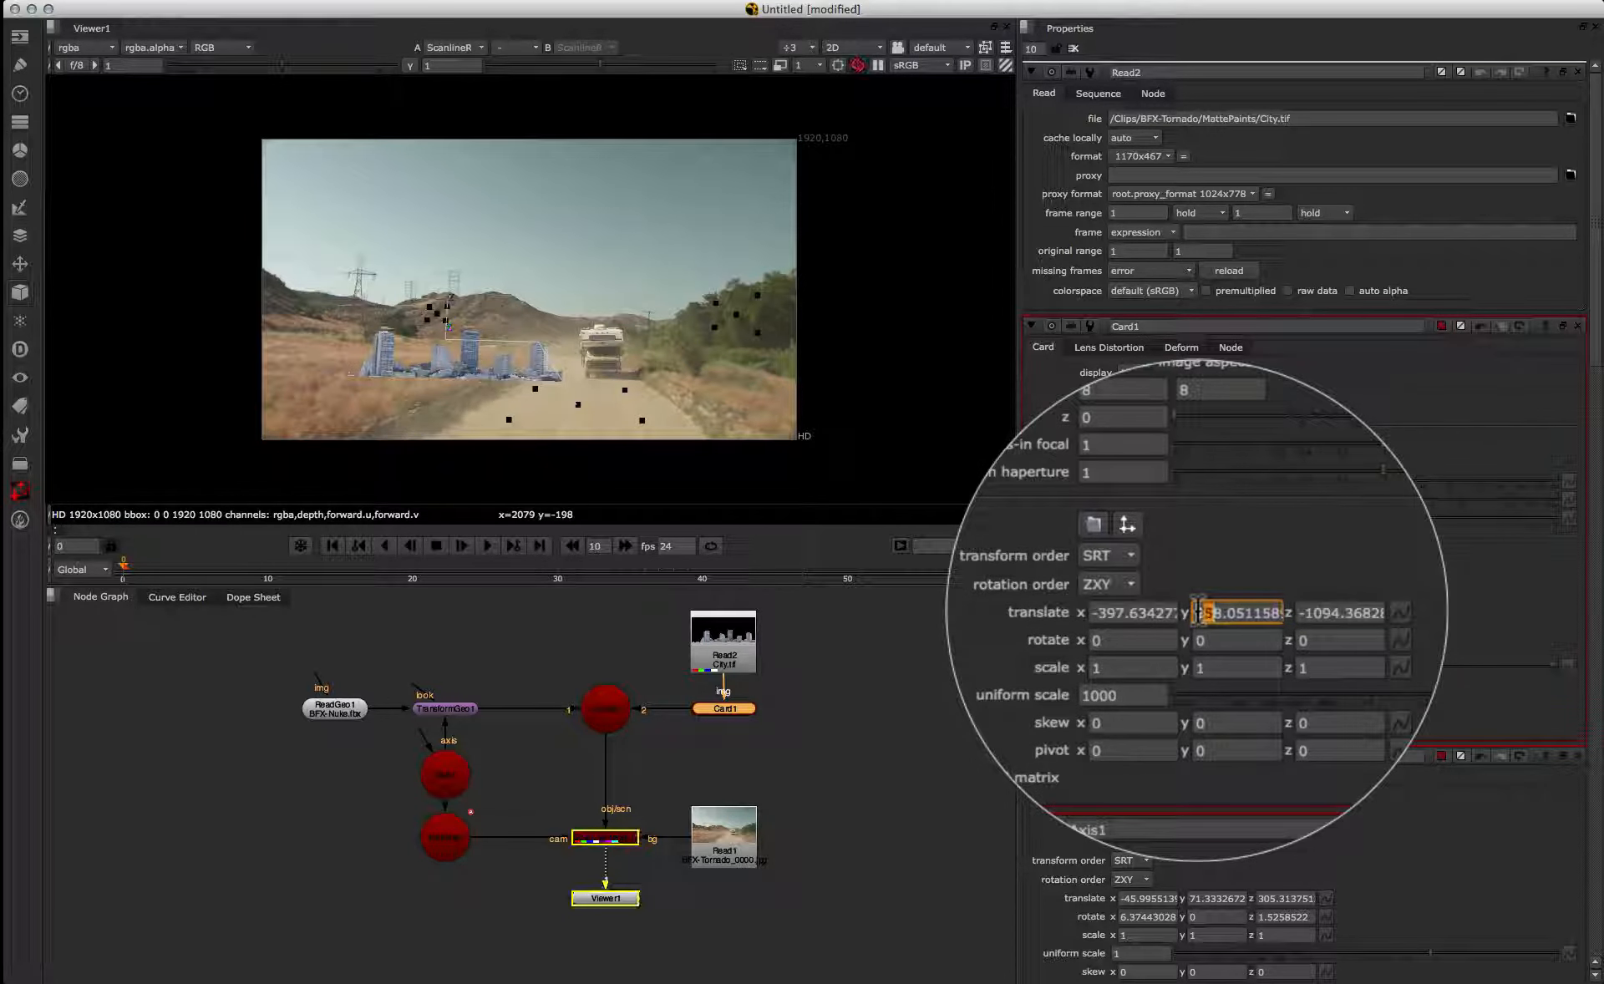
pyautogui.press('Up')
pyautogui.press('Up')
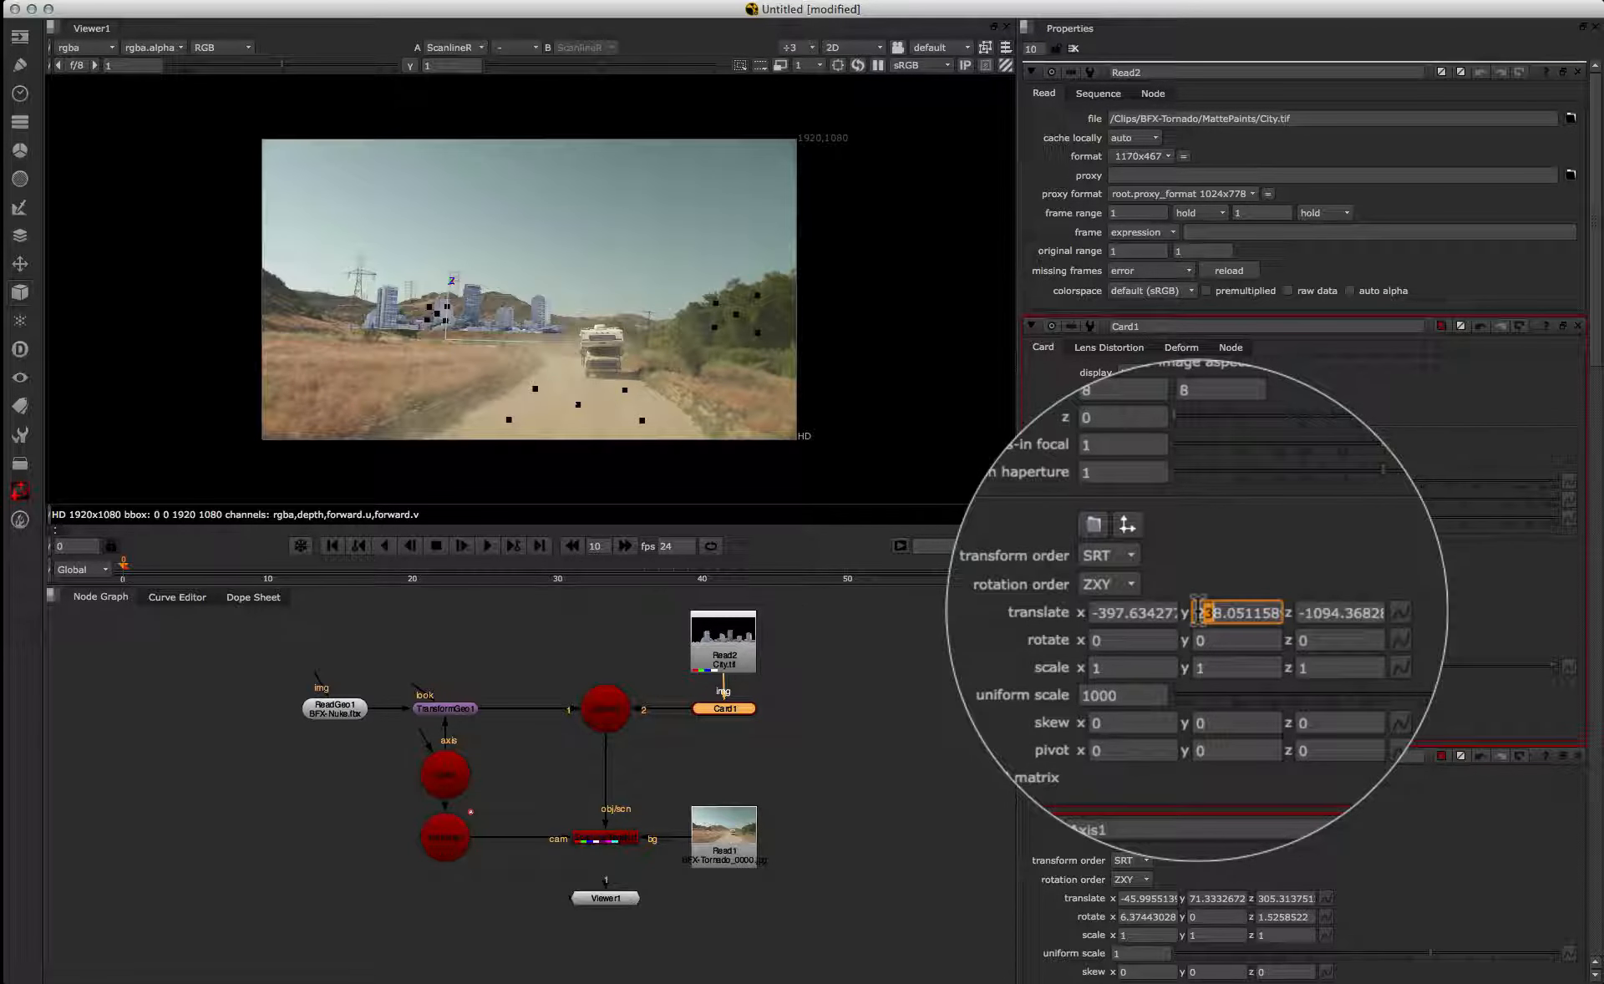
pyautogui.press('Up')
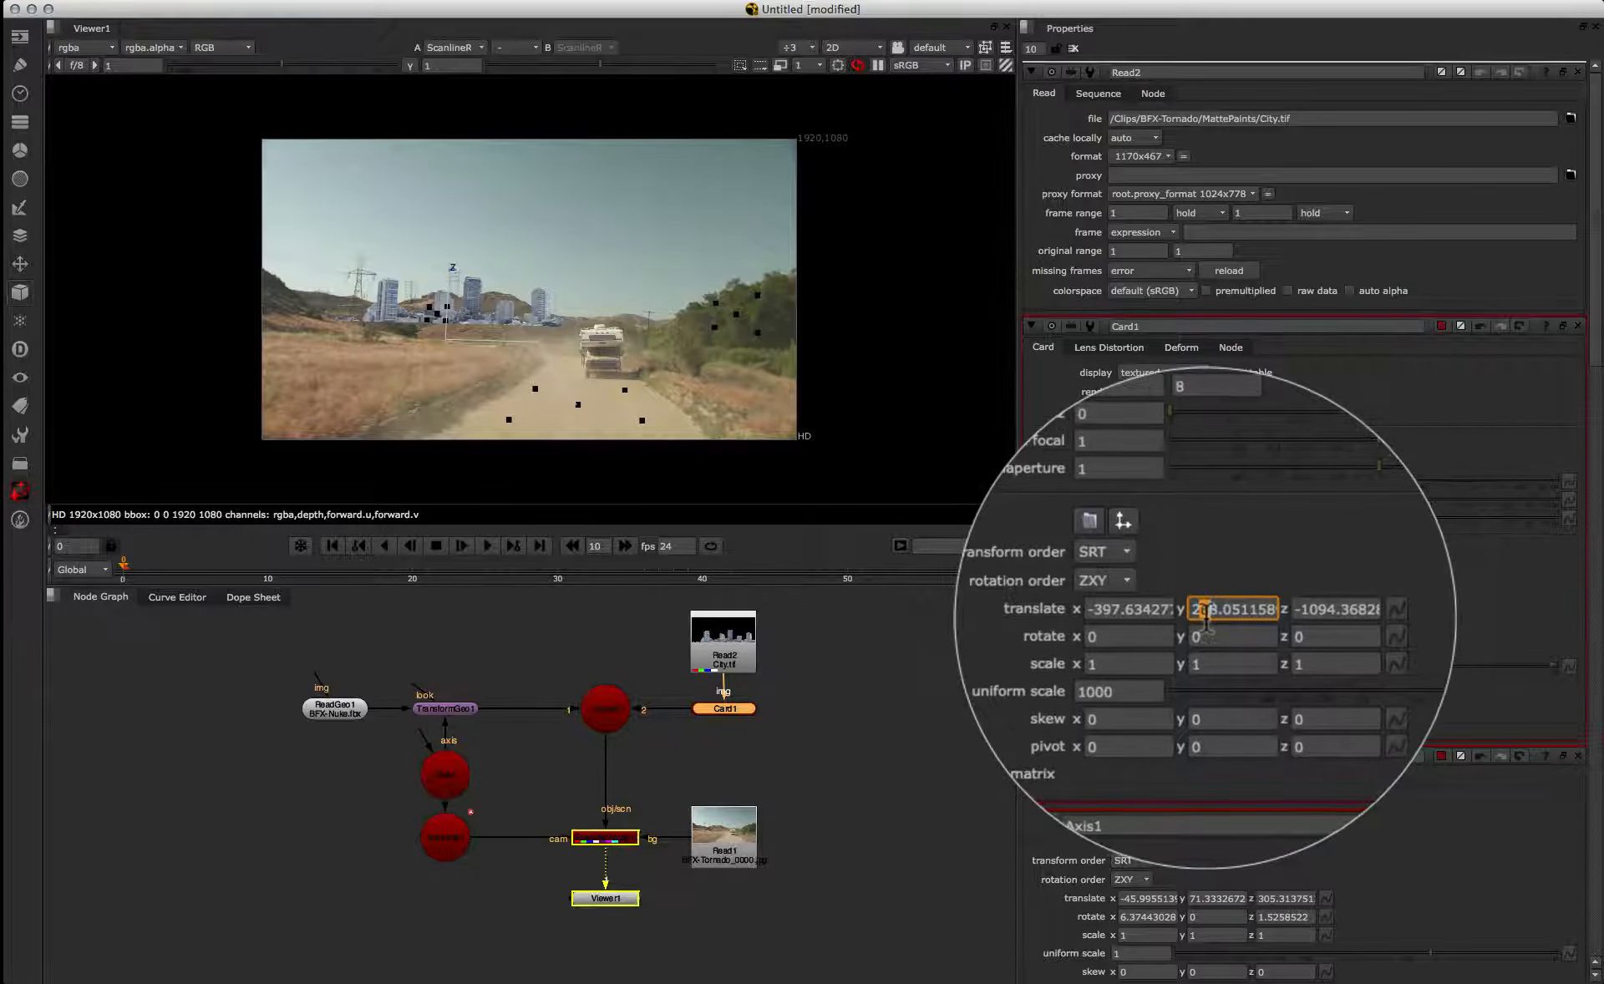
pyautogui.press('Up')
pyautogui.press('Down')
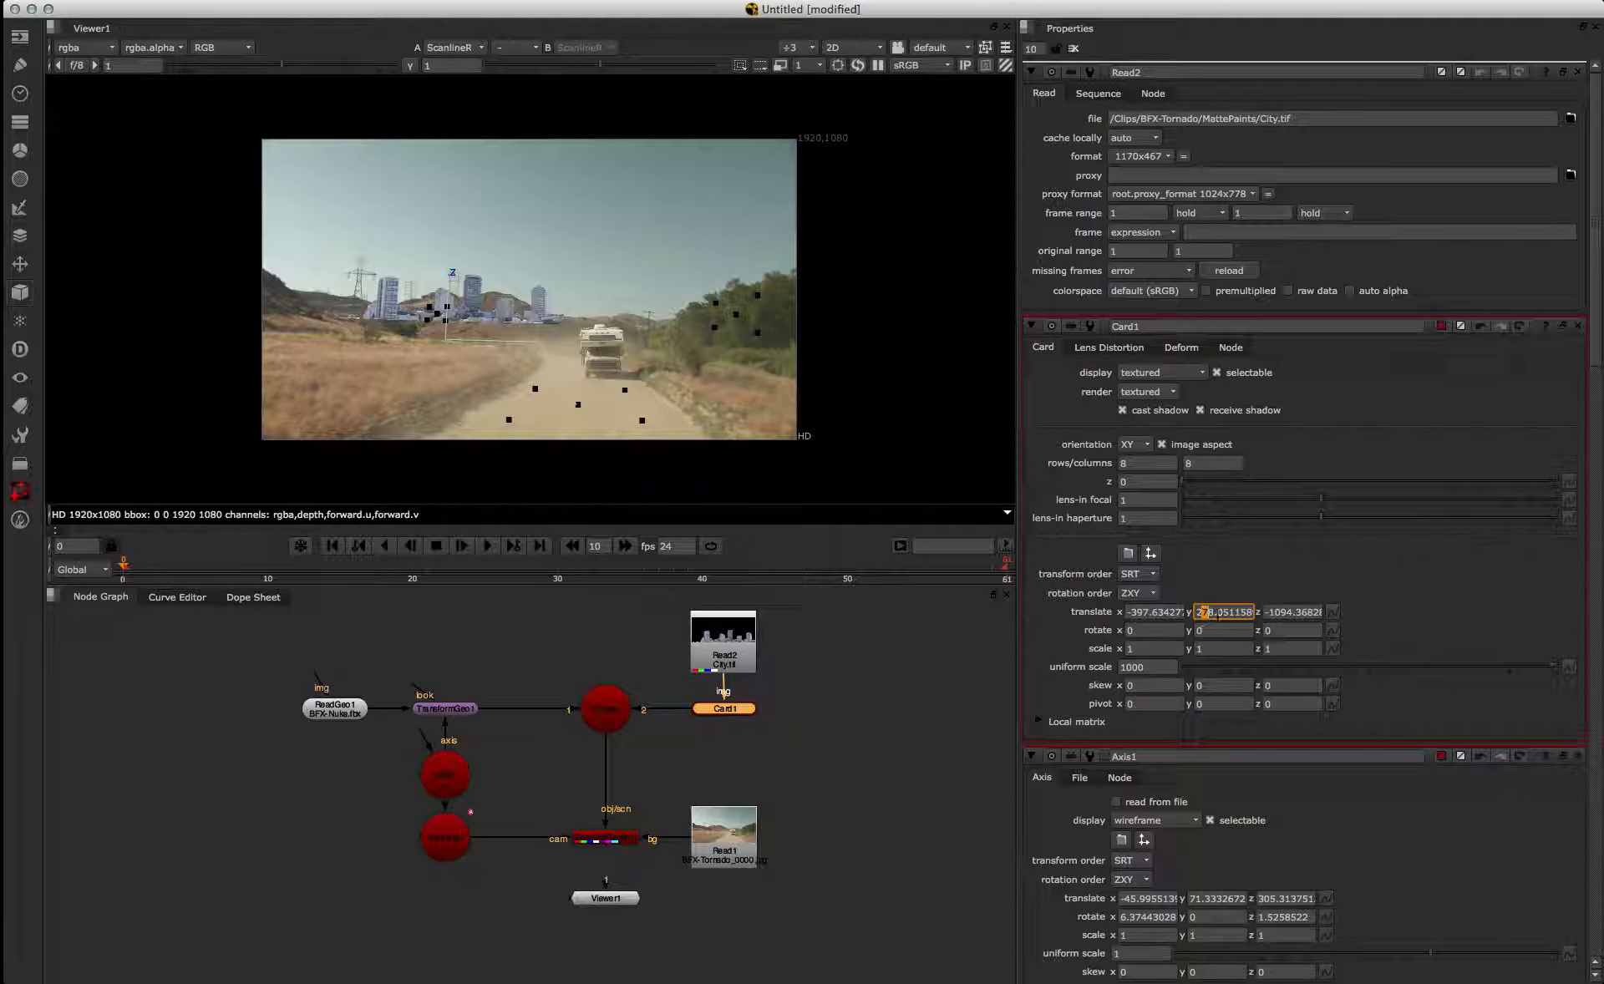
pyautogui.click(1204, 614)
pyautogui.press('Down')
pyautogui.press('Up')
pyautogui.press('Up')
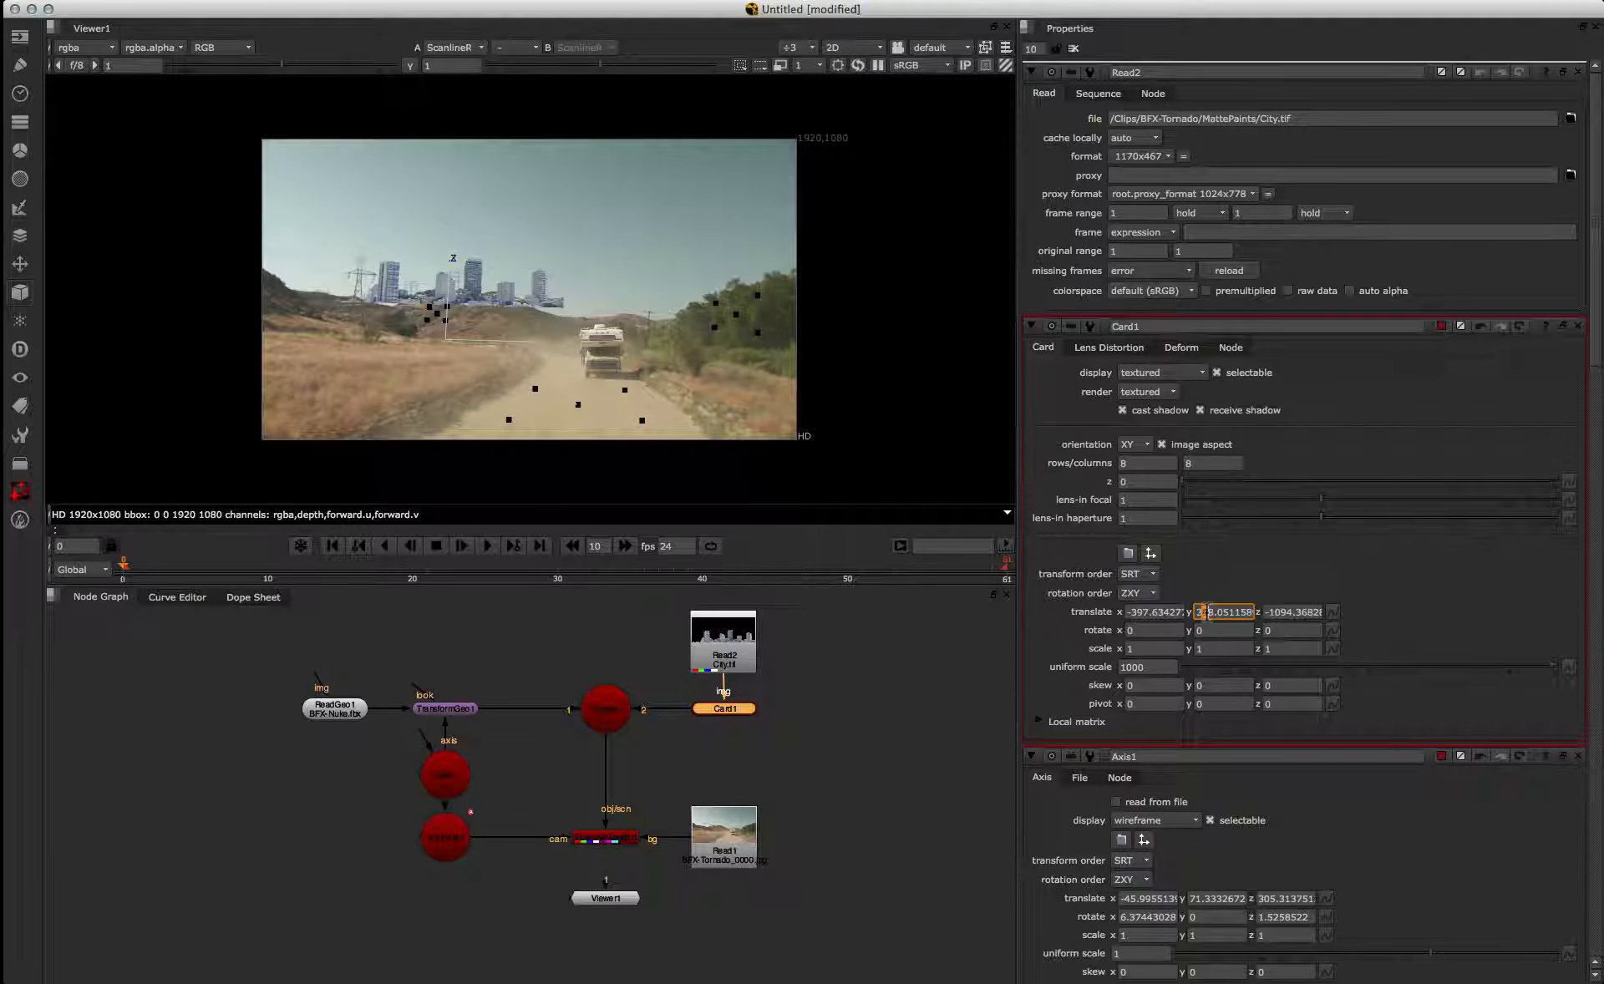
pyautogui.press('Down')
pyautogui.press('Down')
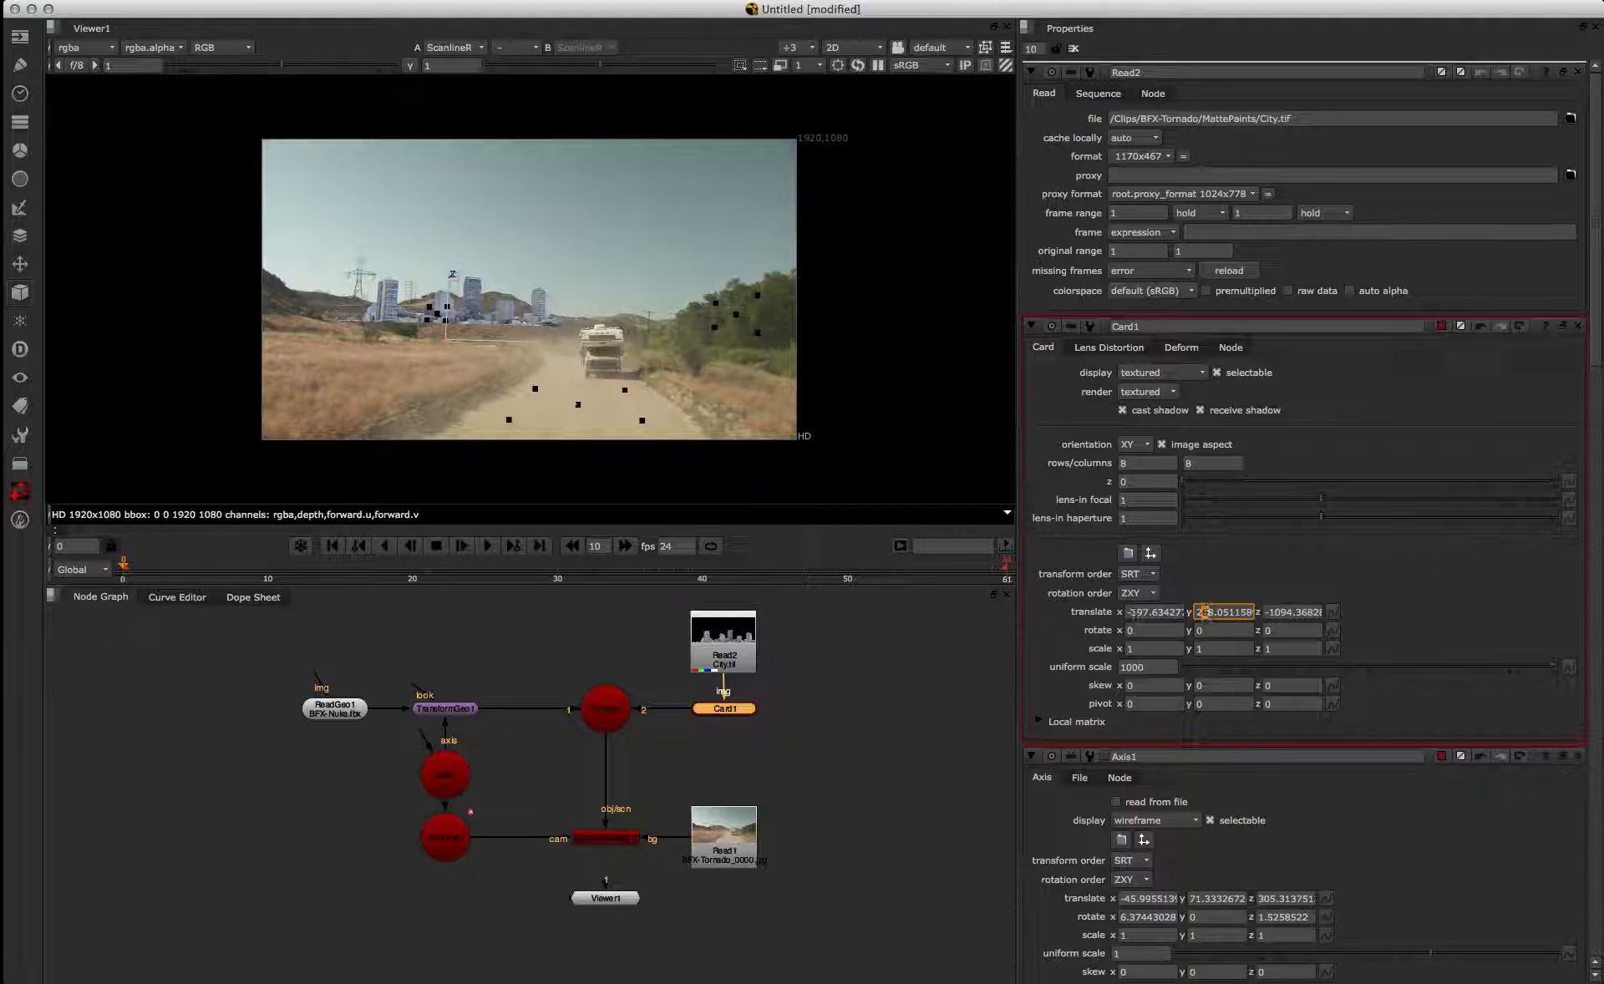
# Step: Adjust the card's X translation to shift the city sideways along the hills
pyautogui.click(1141, 614)
pyautogui.press('Up')
pyautogui.press('Up')
pyautogui.press('Up')
pyautogui.press('Up')
pyautogui.press('Up')
pyautogui.press('Up')
pyautogui.press('Up')
pyautogui.press('Up')
pyautogui.press('Up')
pyautogui.press('Up')
pyautogui.press('Up')
pyautogui.press('Up')
pyautogui.press('Up')
pyautogui.press('Up')
pyautogui.press('Up')
pyautogui.press('Up')
# Step: Nudge the card's Y translation up again and play the shot to check the city's placement
pyautogui.click(1208, 613)
pyautogui.press('Up')
pyautogui.press('Up')
pyautogui.press('Up')
pyautogui.click(486, 546)
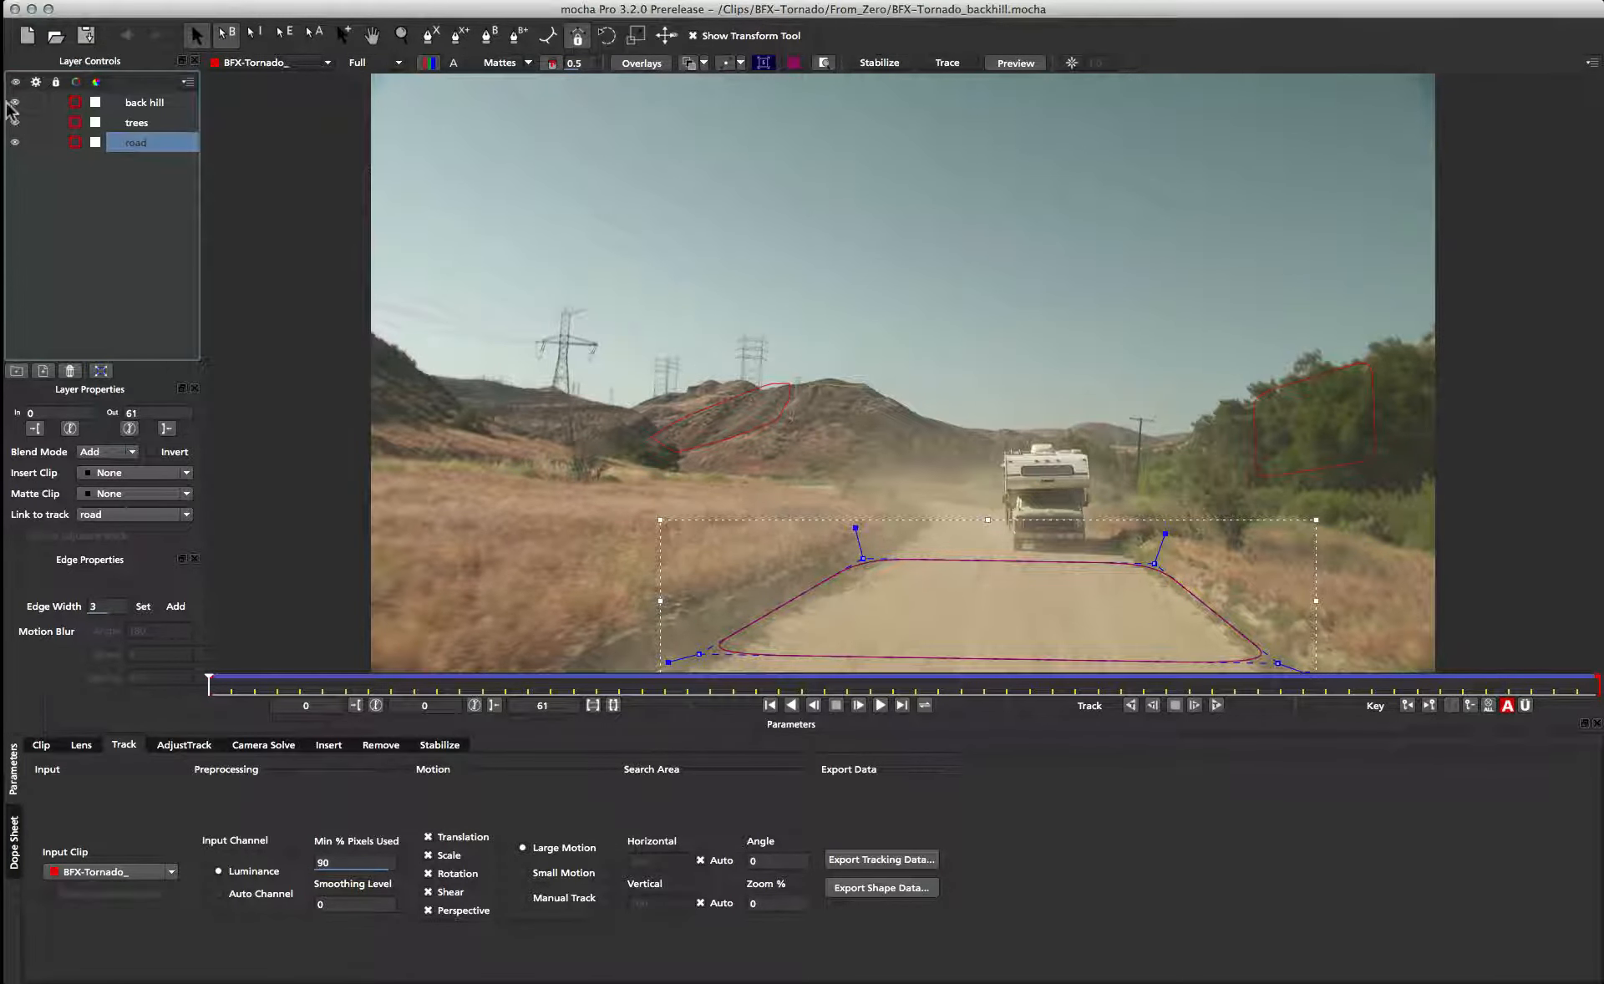
# Step: In mocha Pro, hide the back hill, trees and road layers
pyautogui.click(15, 102)
pyautogui.click(15, 122)
pyautogui.click(15, 142)
pyautogui.click(145, 102)
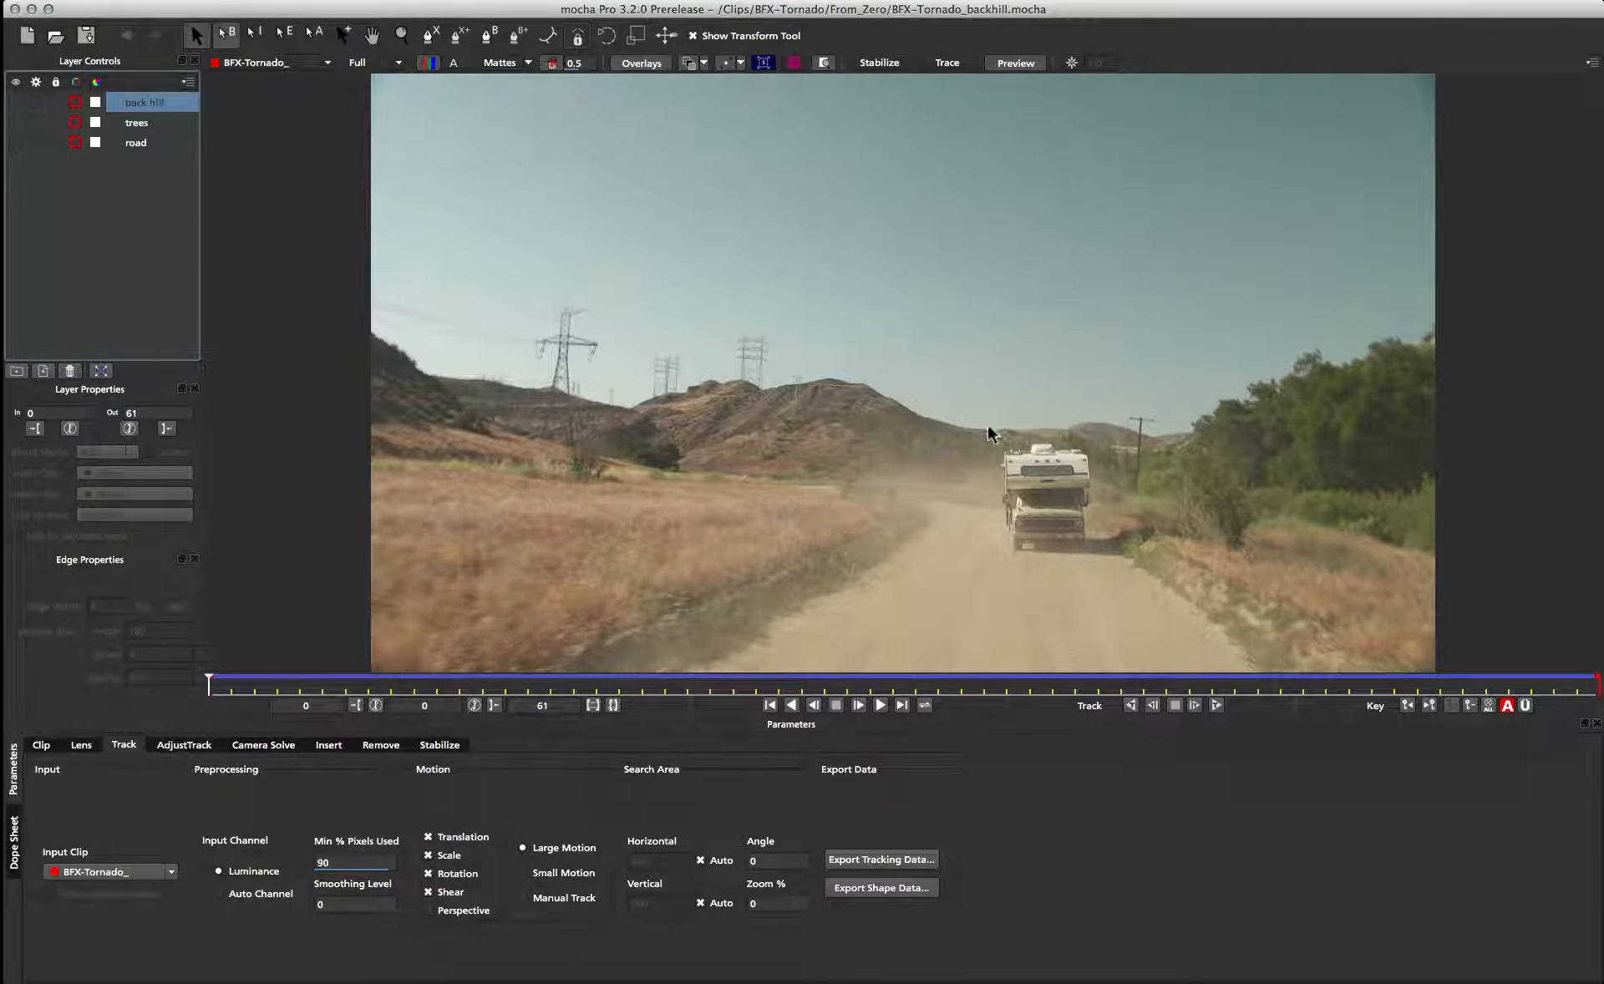
# Step: Start an X-spline near the dark bush beside the back hill and trace its left ridge up to the peak
pyautogui.press('z')
pyautogui.click(802, 348)
pyautogui.press('x')
pyautogui.moveTo(802, 347); pyautogui.dragTo(690, 233)
pyautogui.click(431, 35)
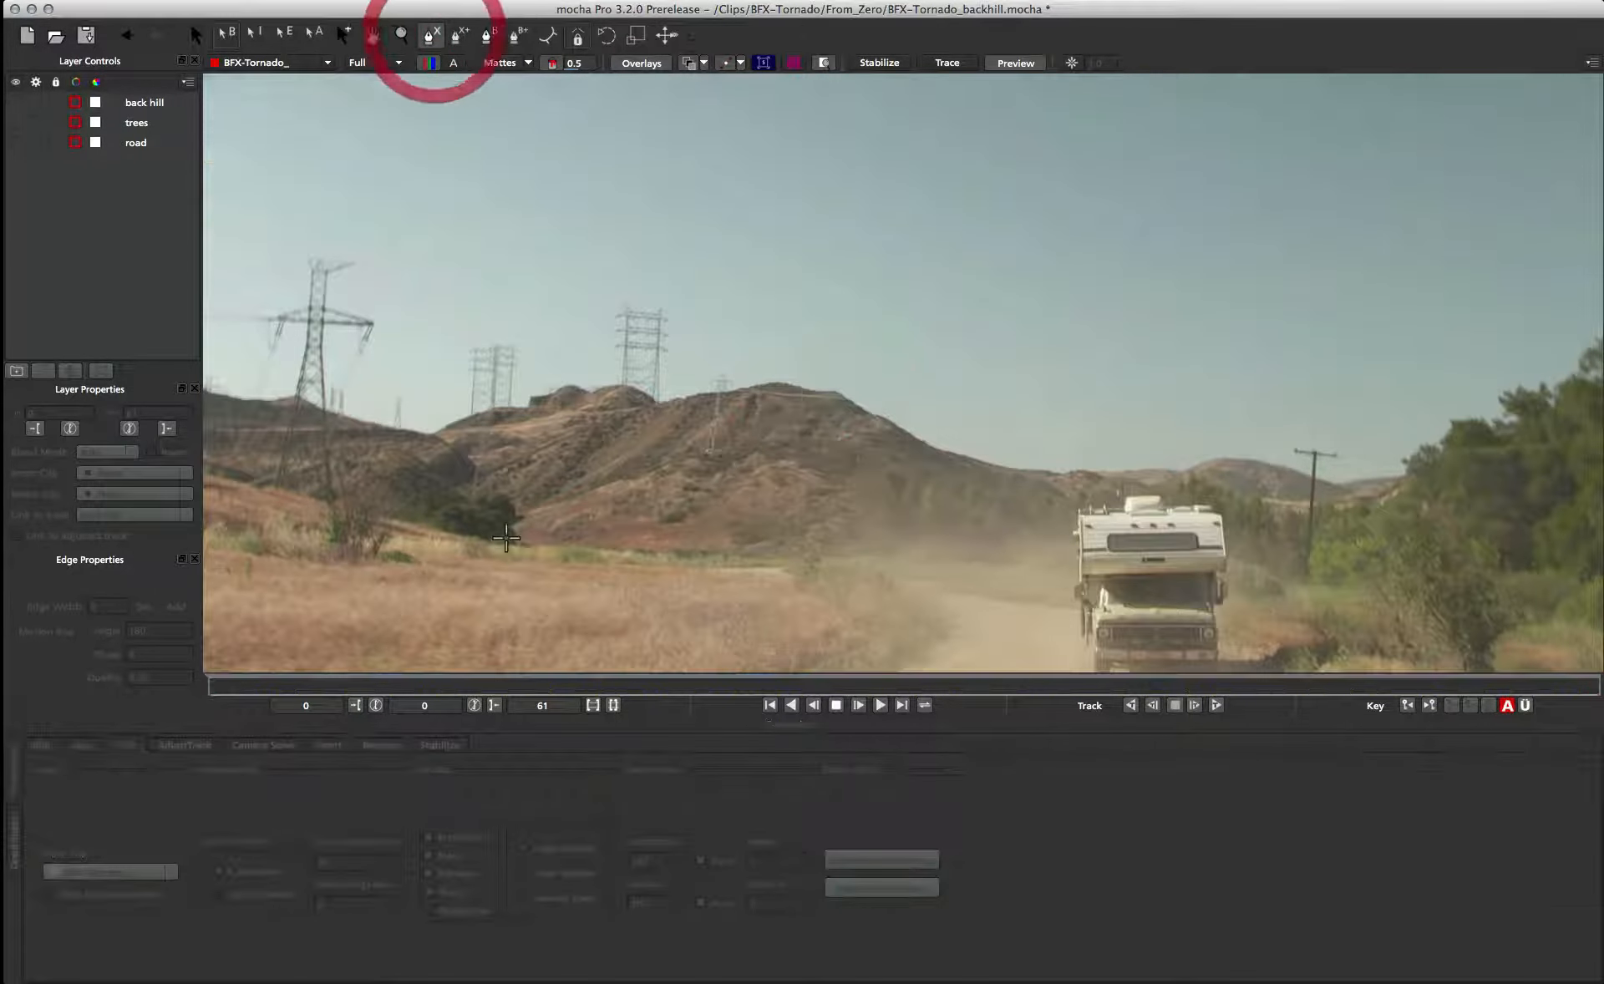
pyautogui.click(457, 486)
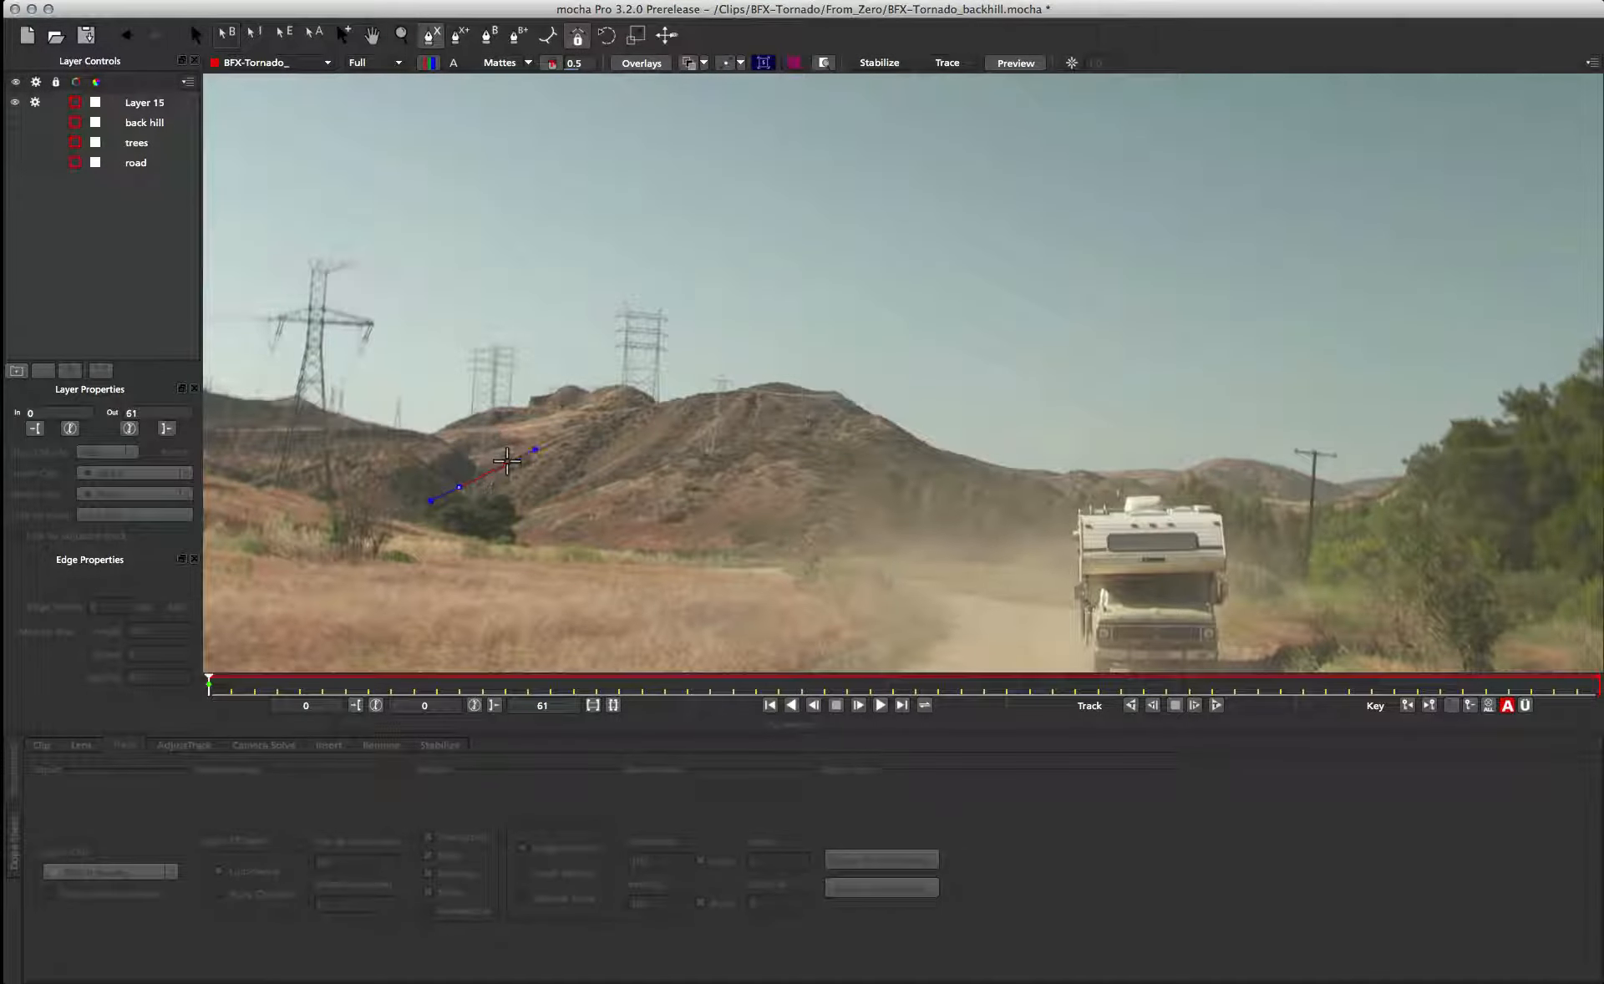
pyautogui.click(509, 462)
pyautogui.click(576, 432)
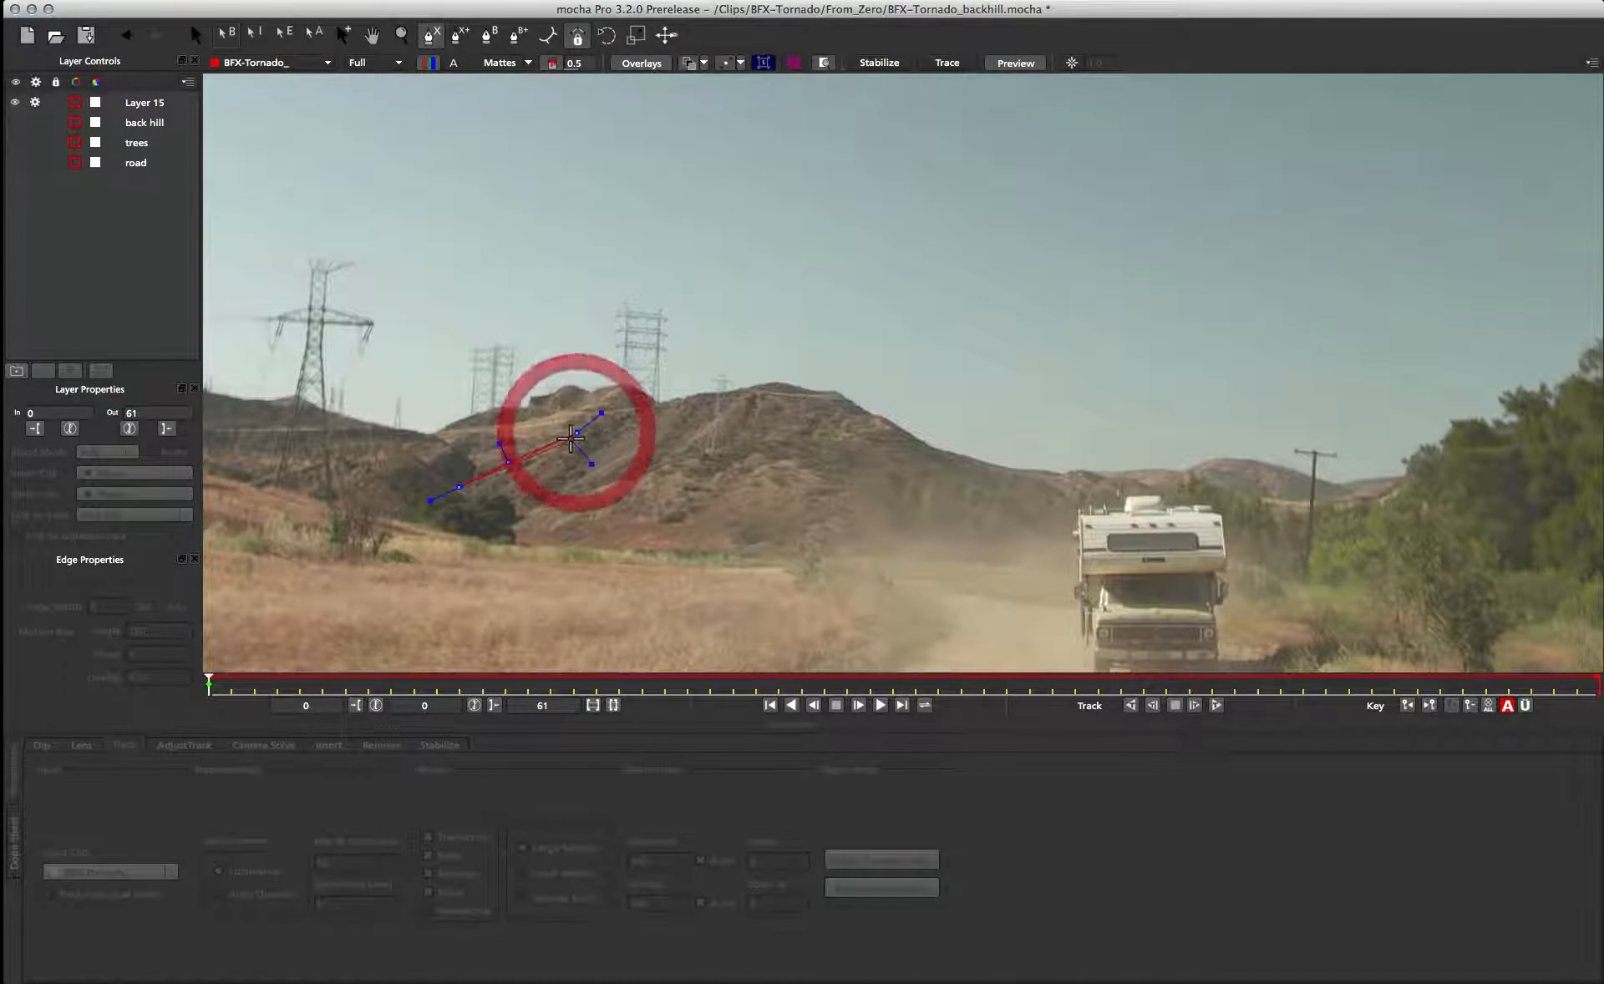
pyautogui.click(614, 416)
pyautogui.click(644, 411)
pyautogui.click(669, 402)
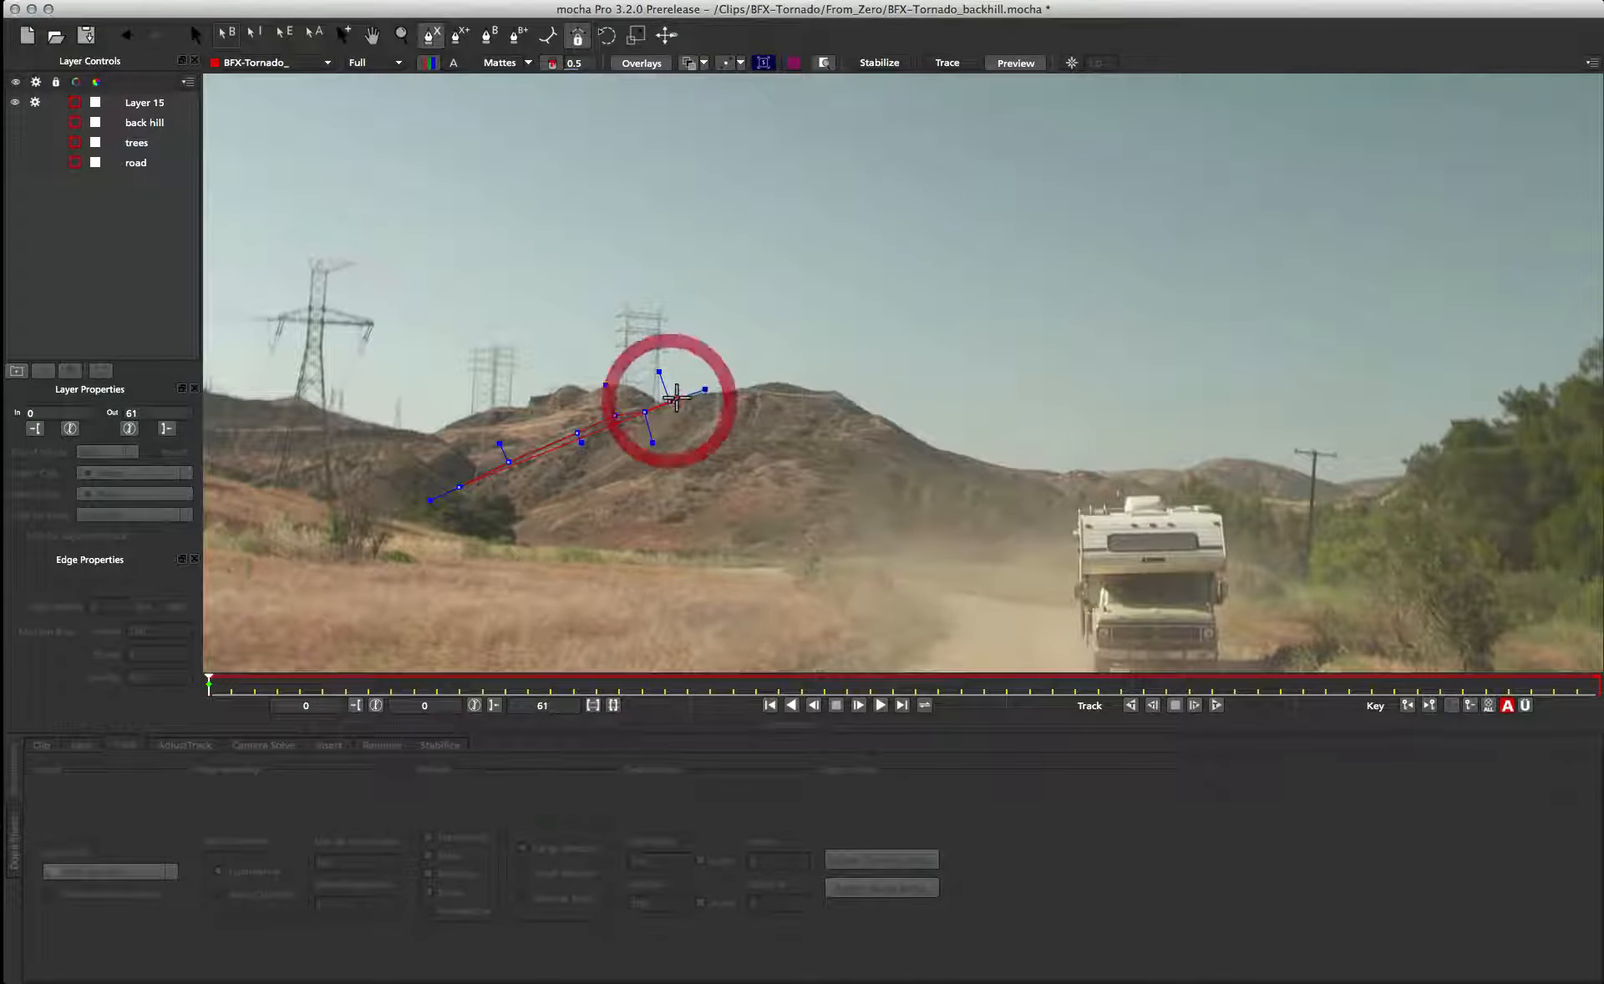
pyautogui.click(682, 401)
pyautogui.click(687, 400)
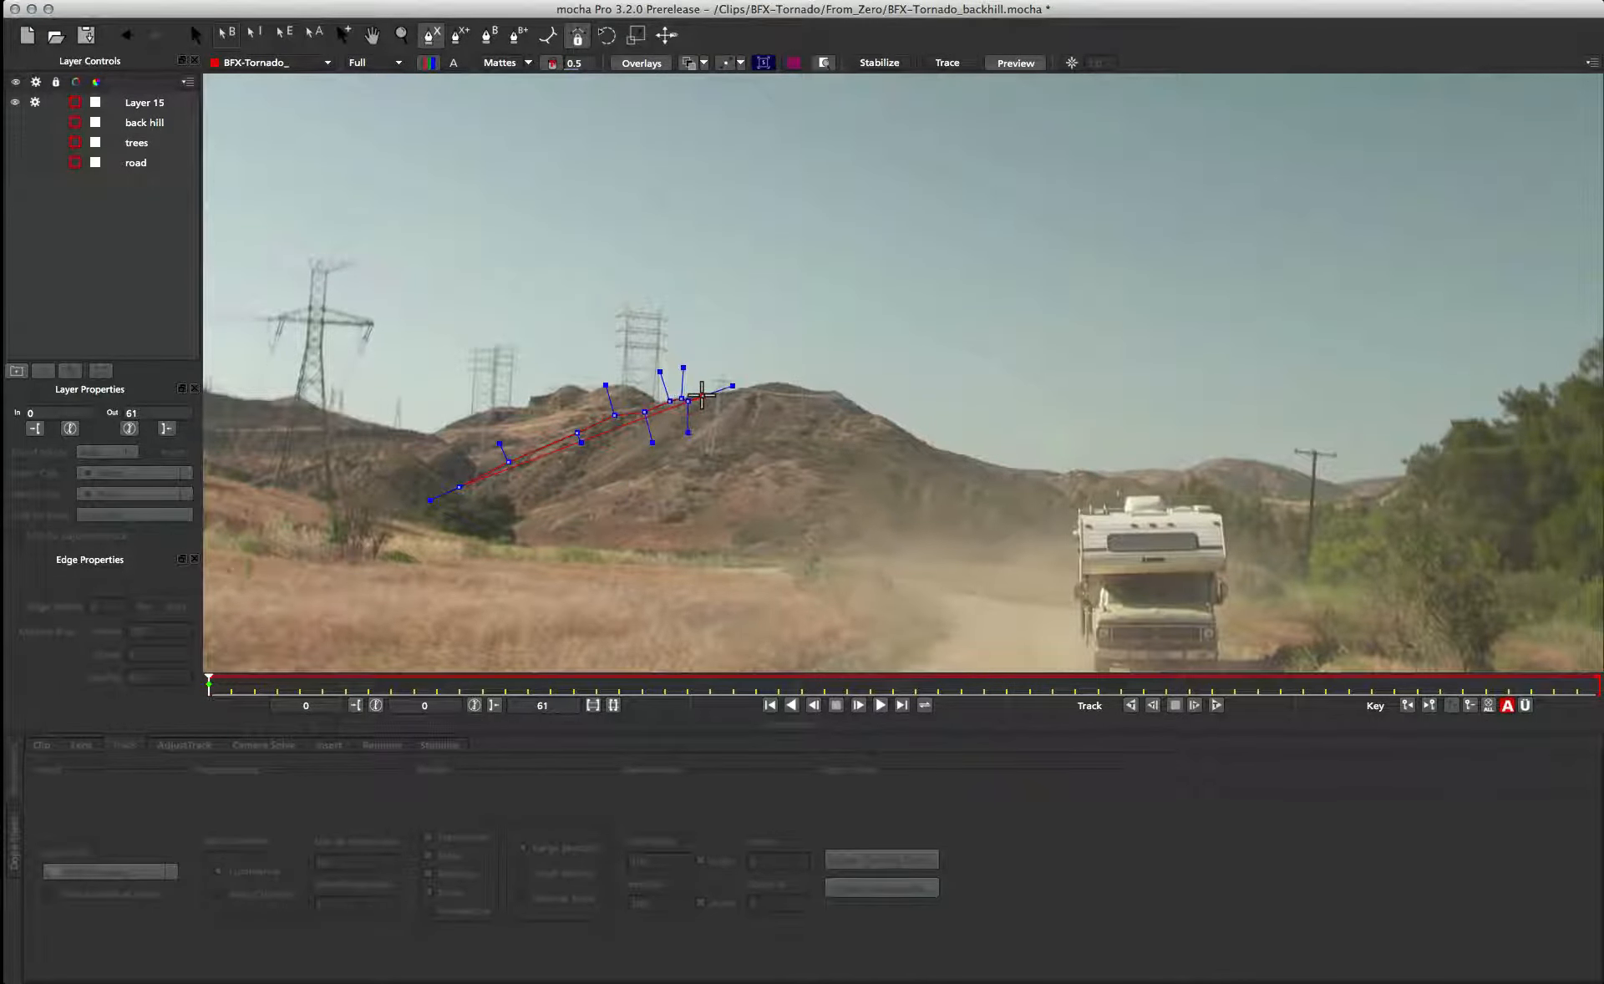
pyautogui.click(703, 395)
pyautogui.click(736, 391)
pyautogui.click(764, 386)
pyautogui.click(780, 381)
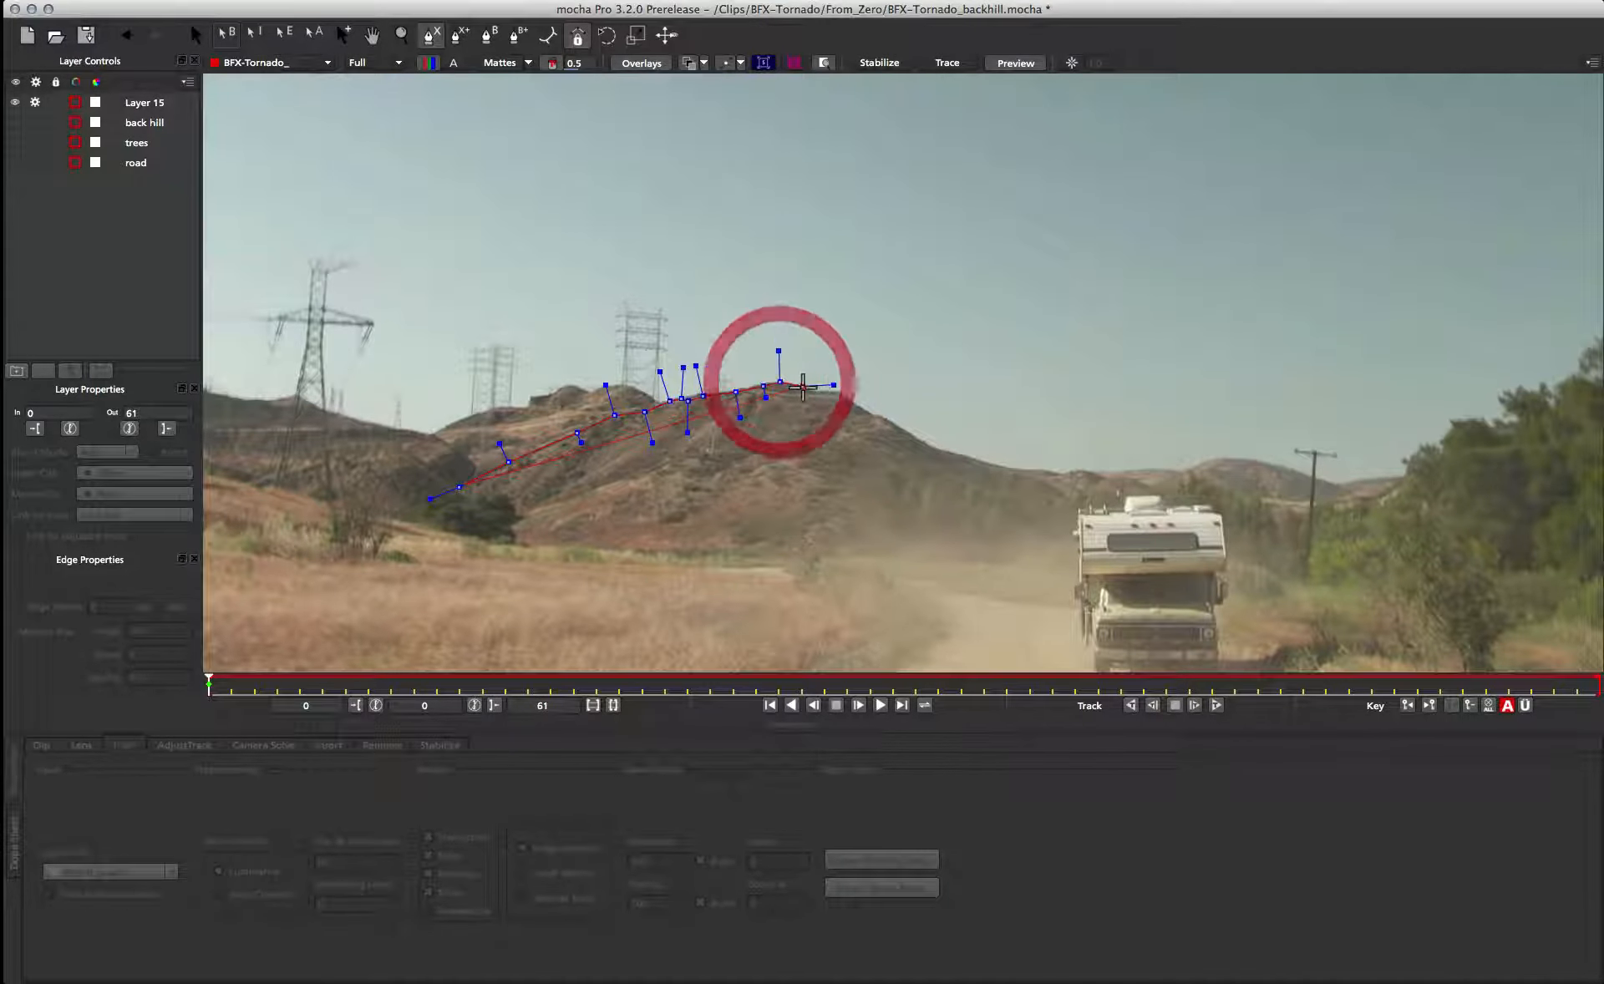
# Step: Continue the spline from the peak down the right ridge, past the camper's roof and over the small far hill
pyautogui.click(804, 388)
pyautogui.click(828, 391)
pyautogui.click(839, 393)
pyautogui.click(870, 415)
pyautogui.click(882, 418)
pyautogui.click(904, 434)
pyautogui.click(924, 442)
pyautogui.click(1058, 473)
pyautogui.click(1063, 478)
pyautogui.click(1077, 471)
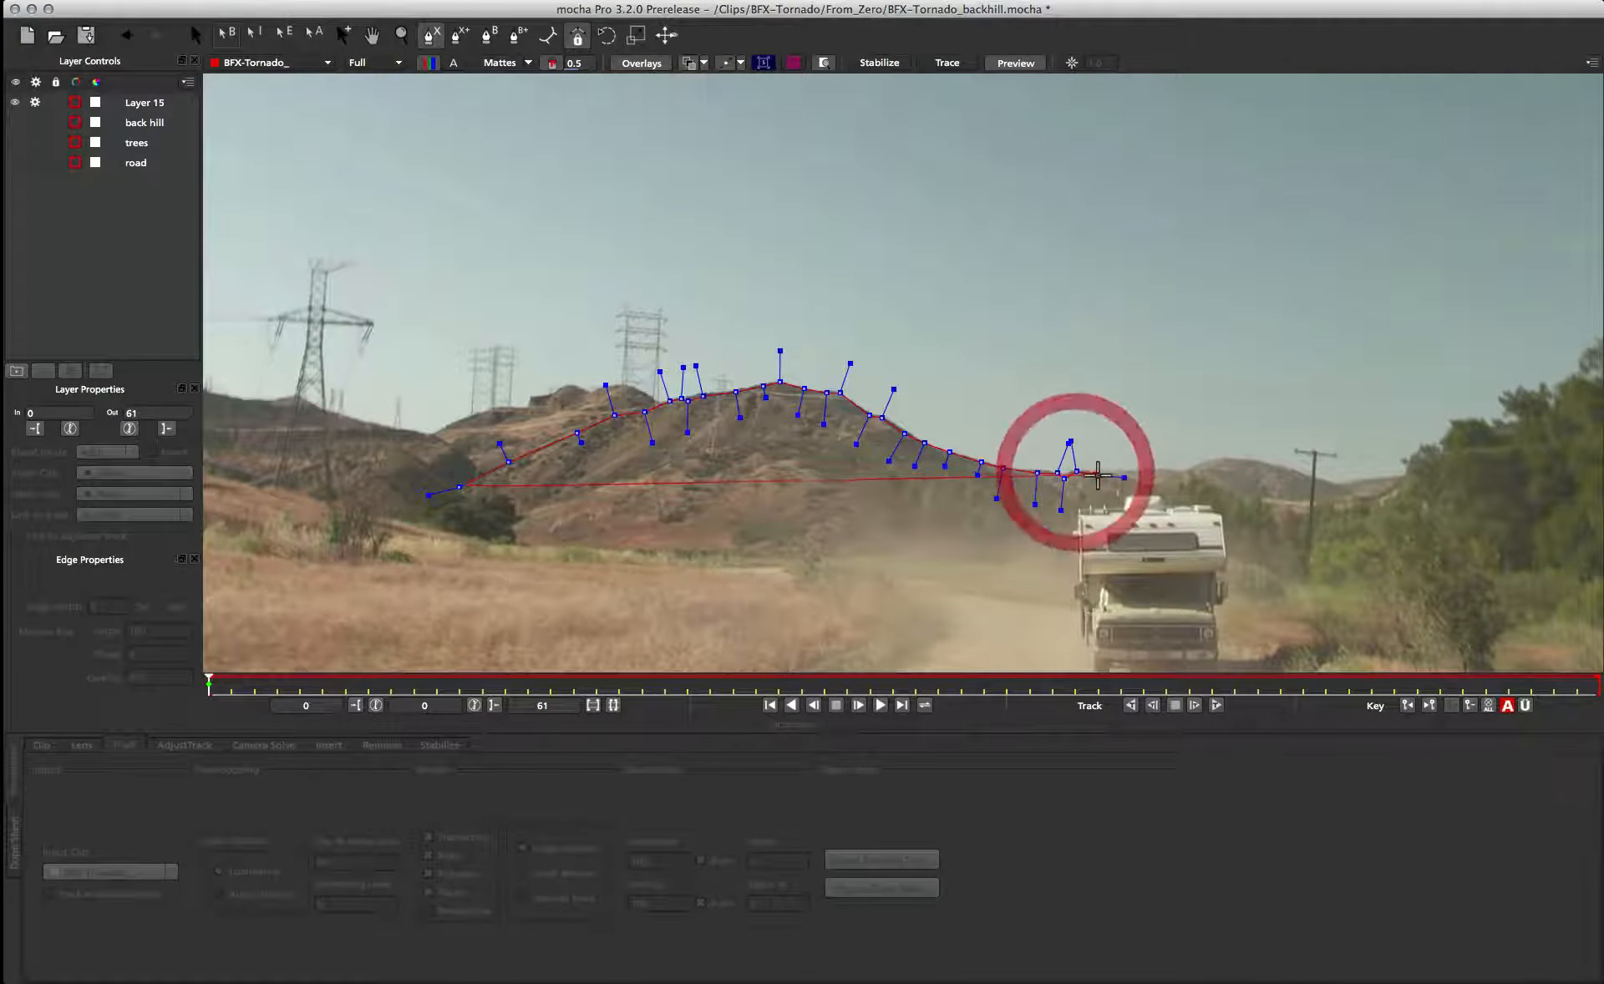
pyautogui.click(1099, 476)
pyautogui.click(1145, 487)
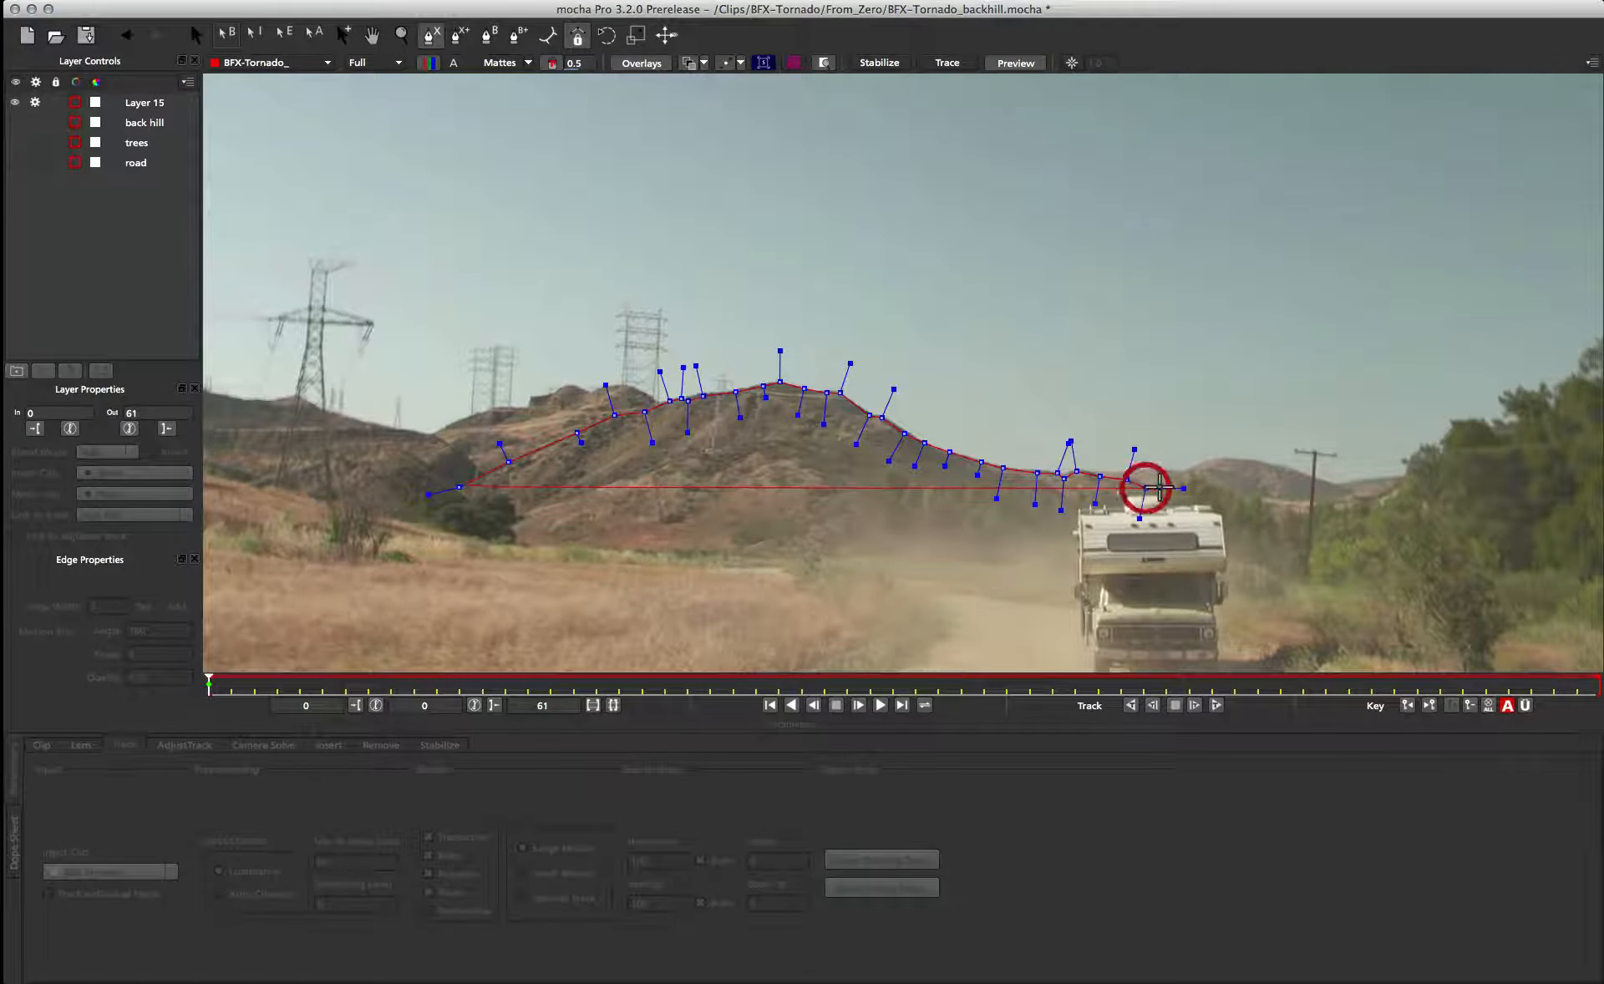
pyautogui.click(1162, 487)
pyautogui.click(1181, 476)
pyautogui.rightClick(1203, 461)
# Step: Finish the spline around the foreground, through the trees, along the frame's lower edge and up the left field, and close it
pyautogui.press('z')
pyautogui.moveTo(1414, 412); pyautogui.dragTo(1408, 639)
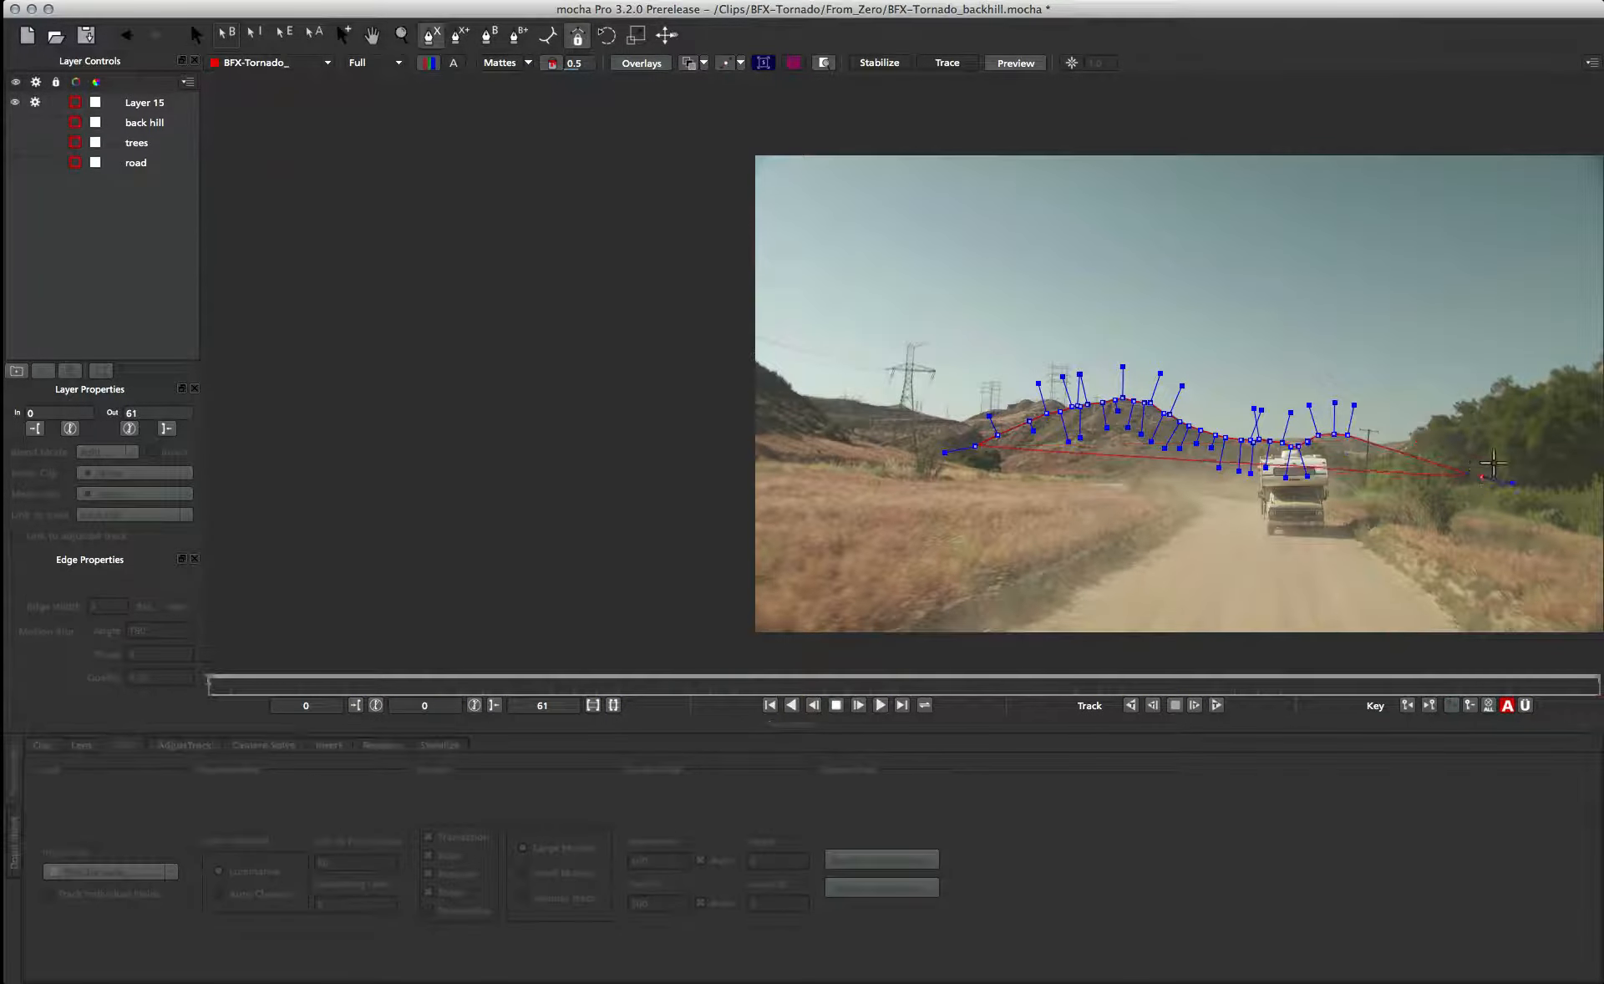
pyautogui.click(1569, 463)
pyautogui.click(1566, 647)
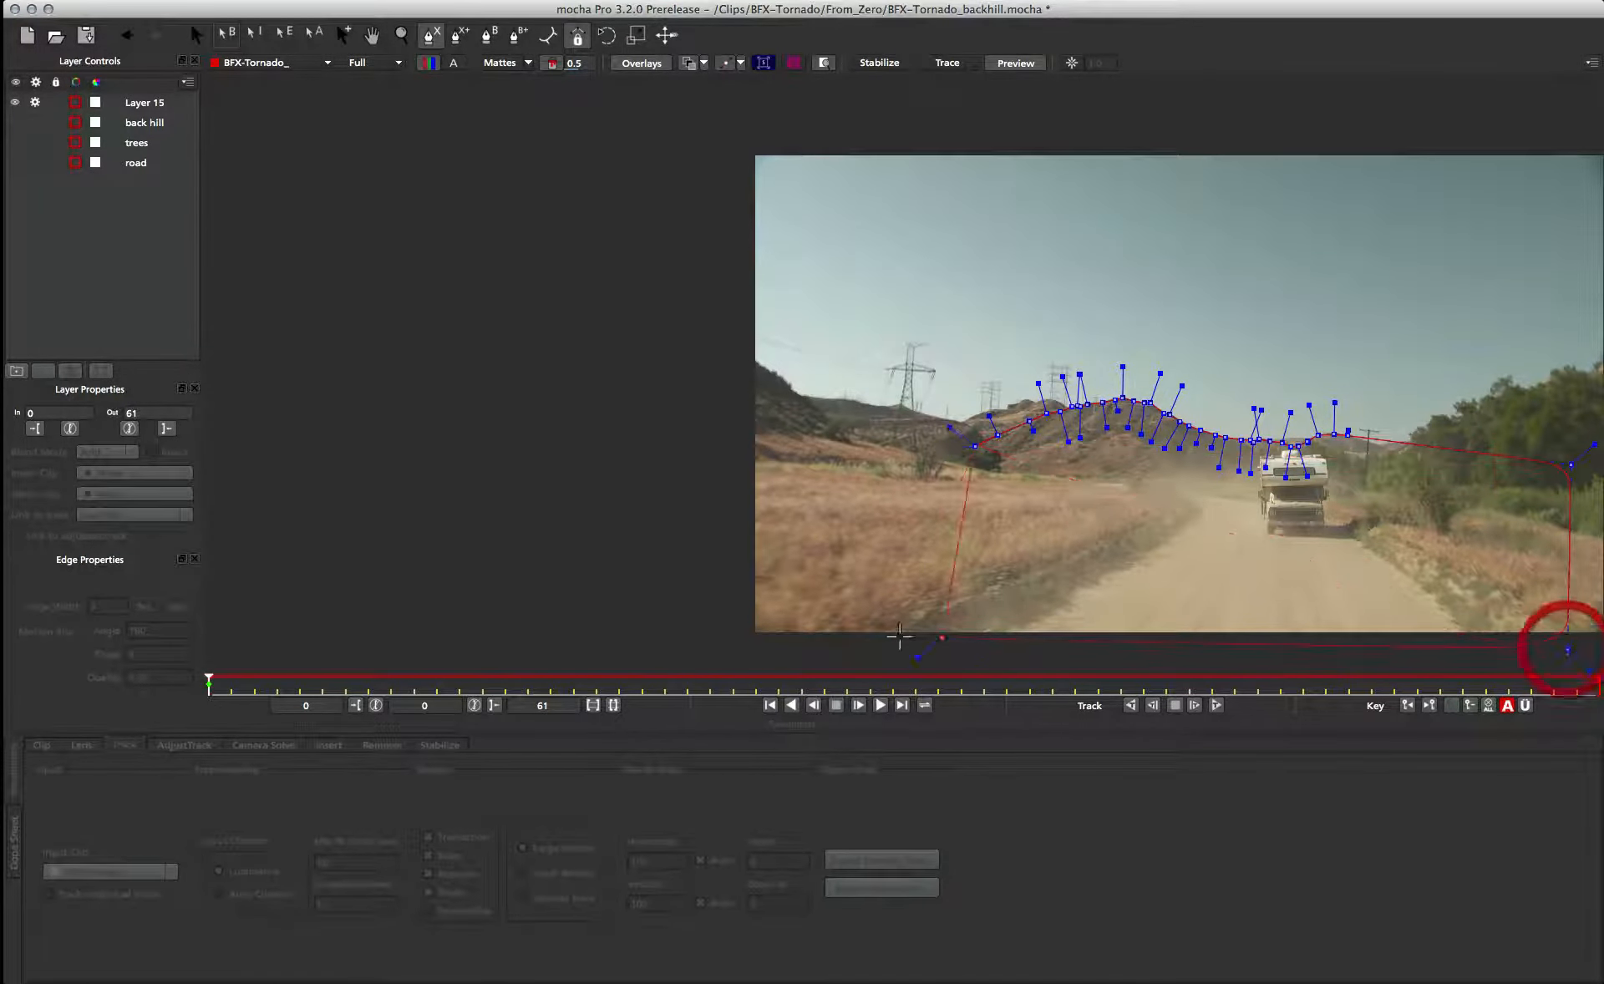
pyautogui.click(872, 640)
pyautogui.click(782, 617)
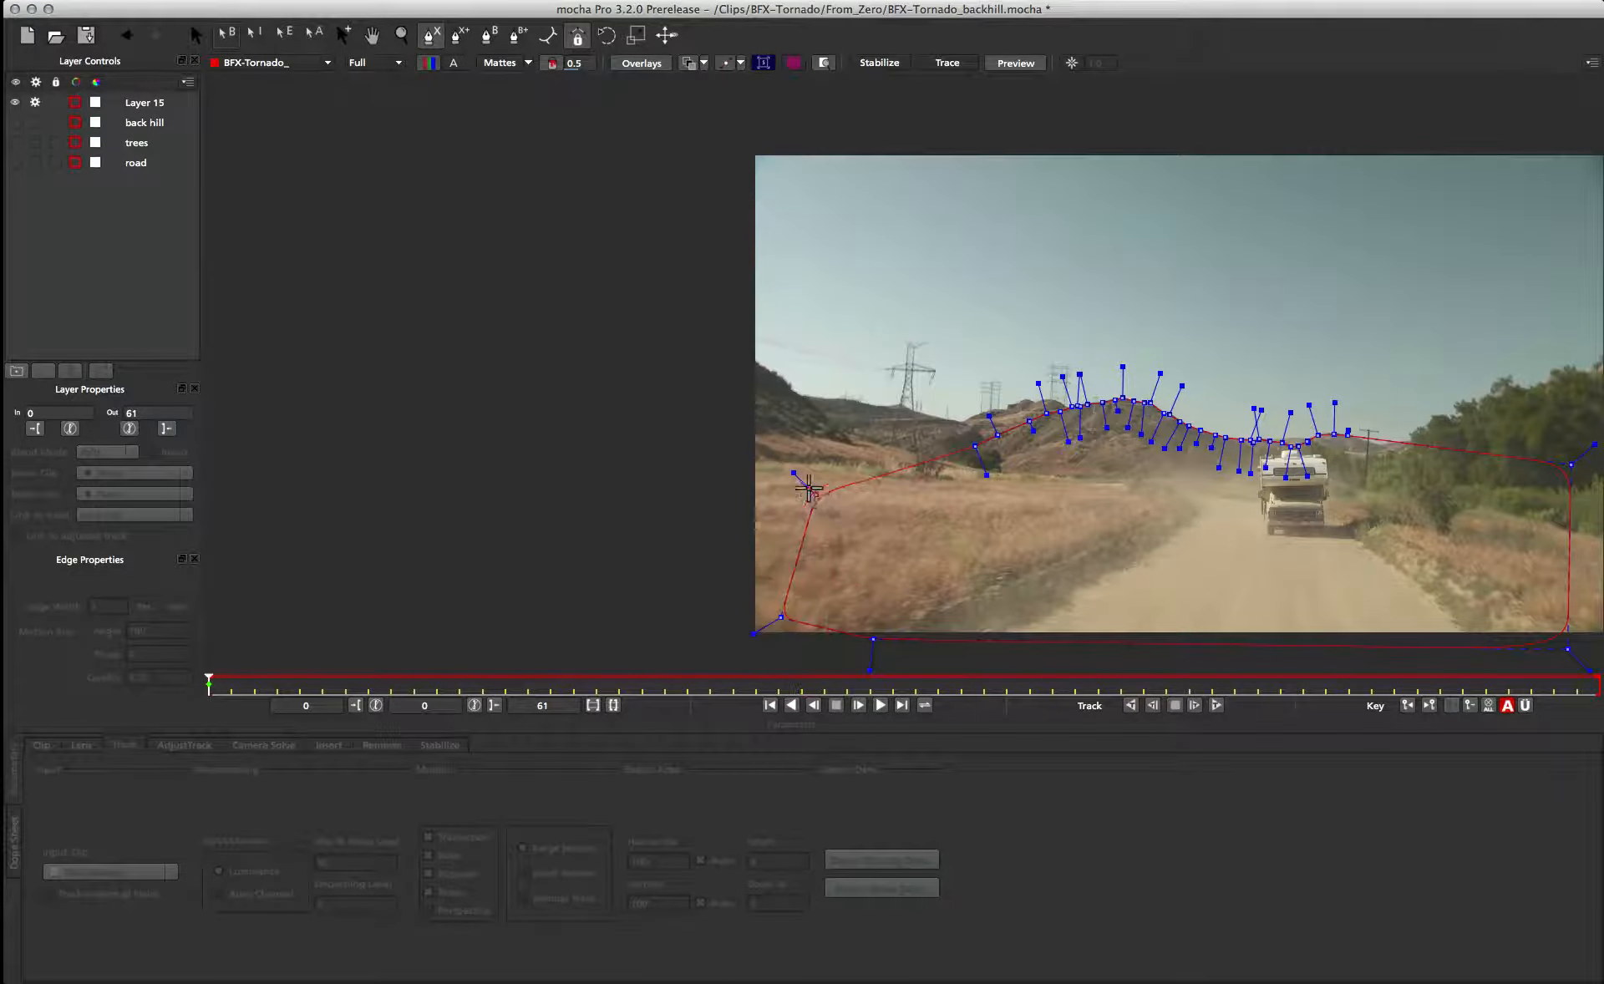
pyautogui.click(806, 472)
pyautogui.rightClick(807, 472)
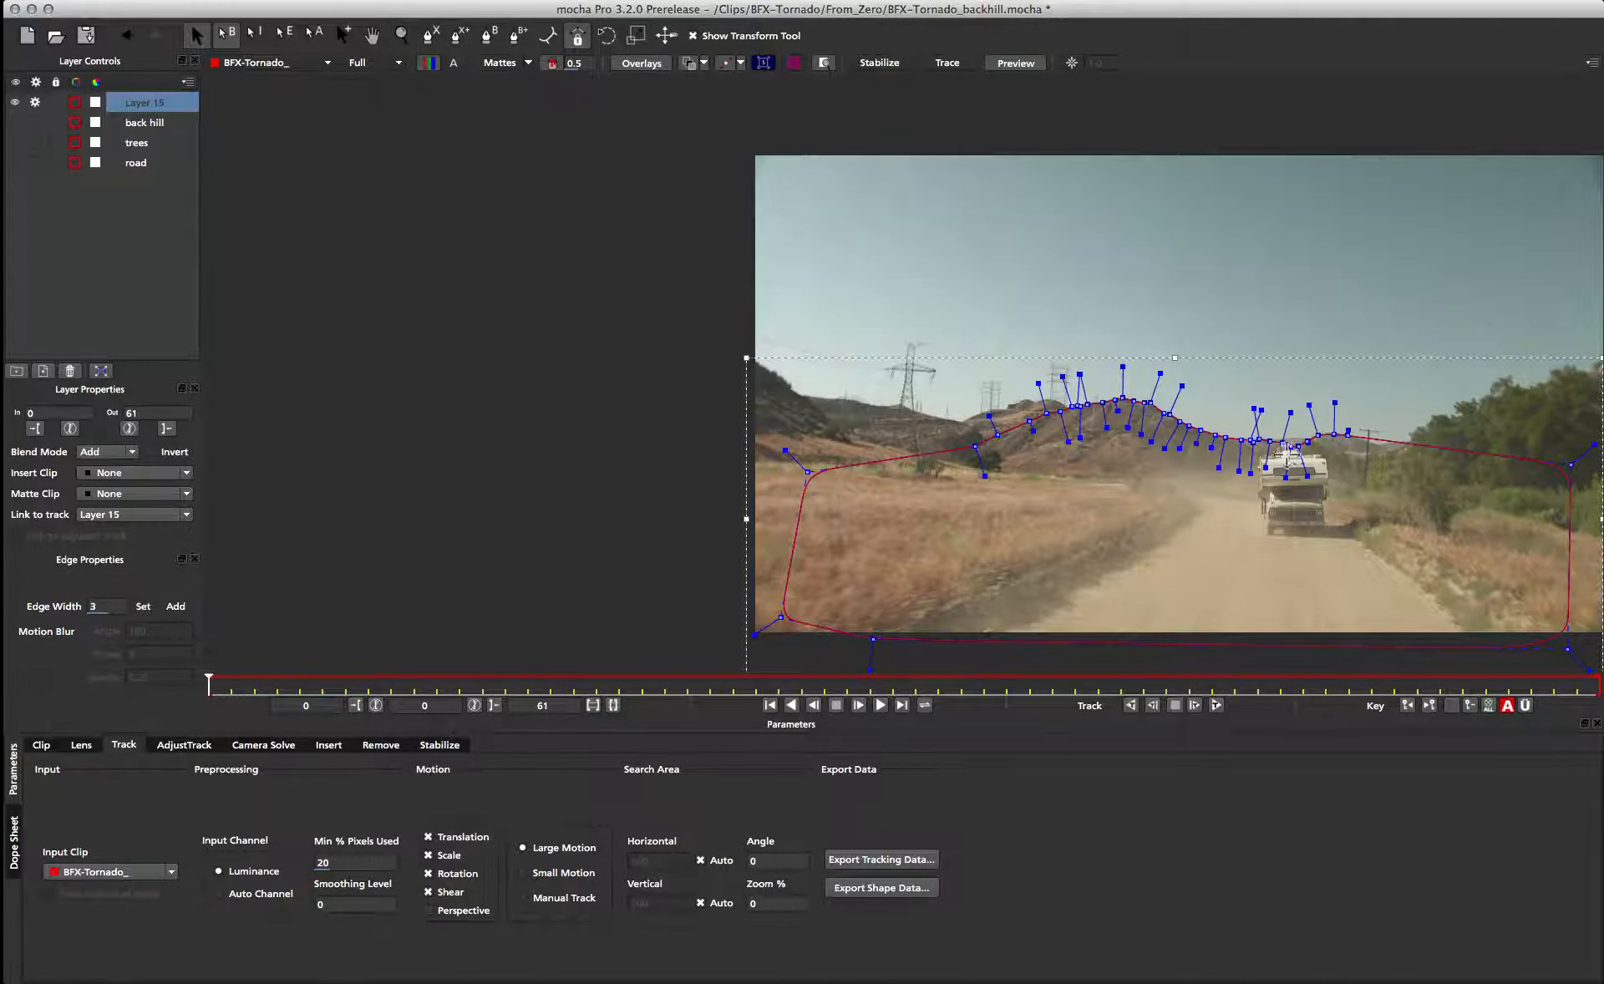
# Step: Rename the new spline layer as hill mask
pyautogui.doubleClick(154, 104)
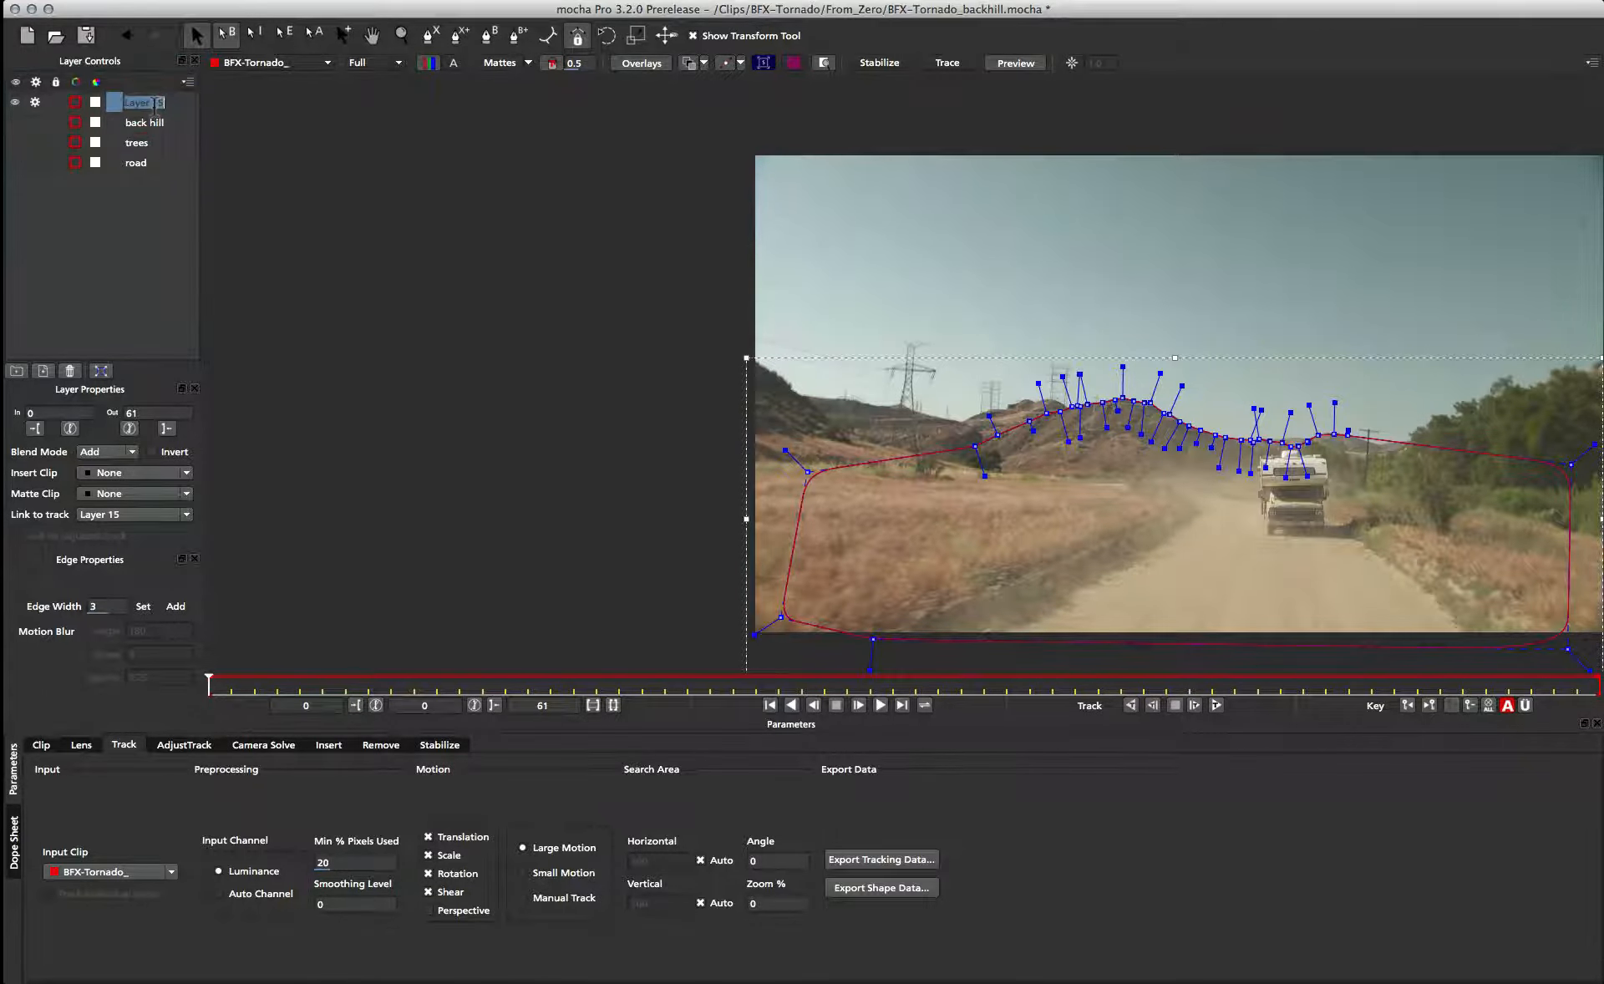
pyautogui.write('hill mask')
pyautogui.press('Return')
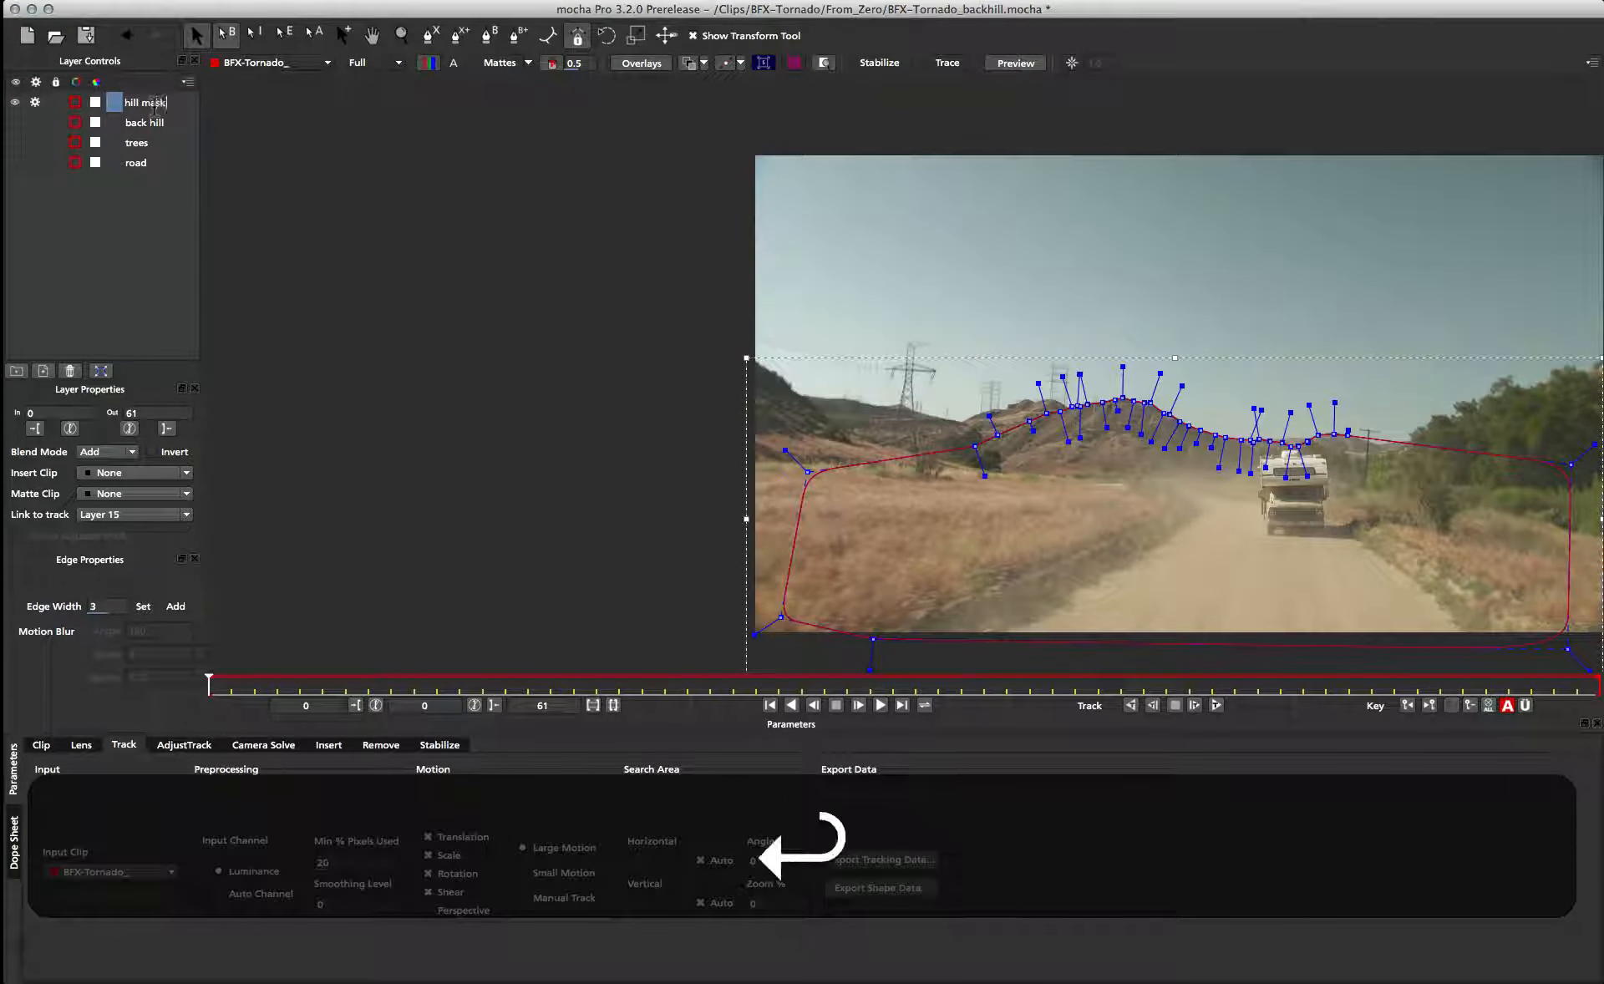
# Step: Link the hill mask layer to the back hill track and turn off tracking for it
pyautogui.click(114, 516)
pyautogui.click(107, 567)
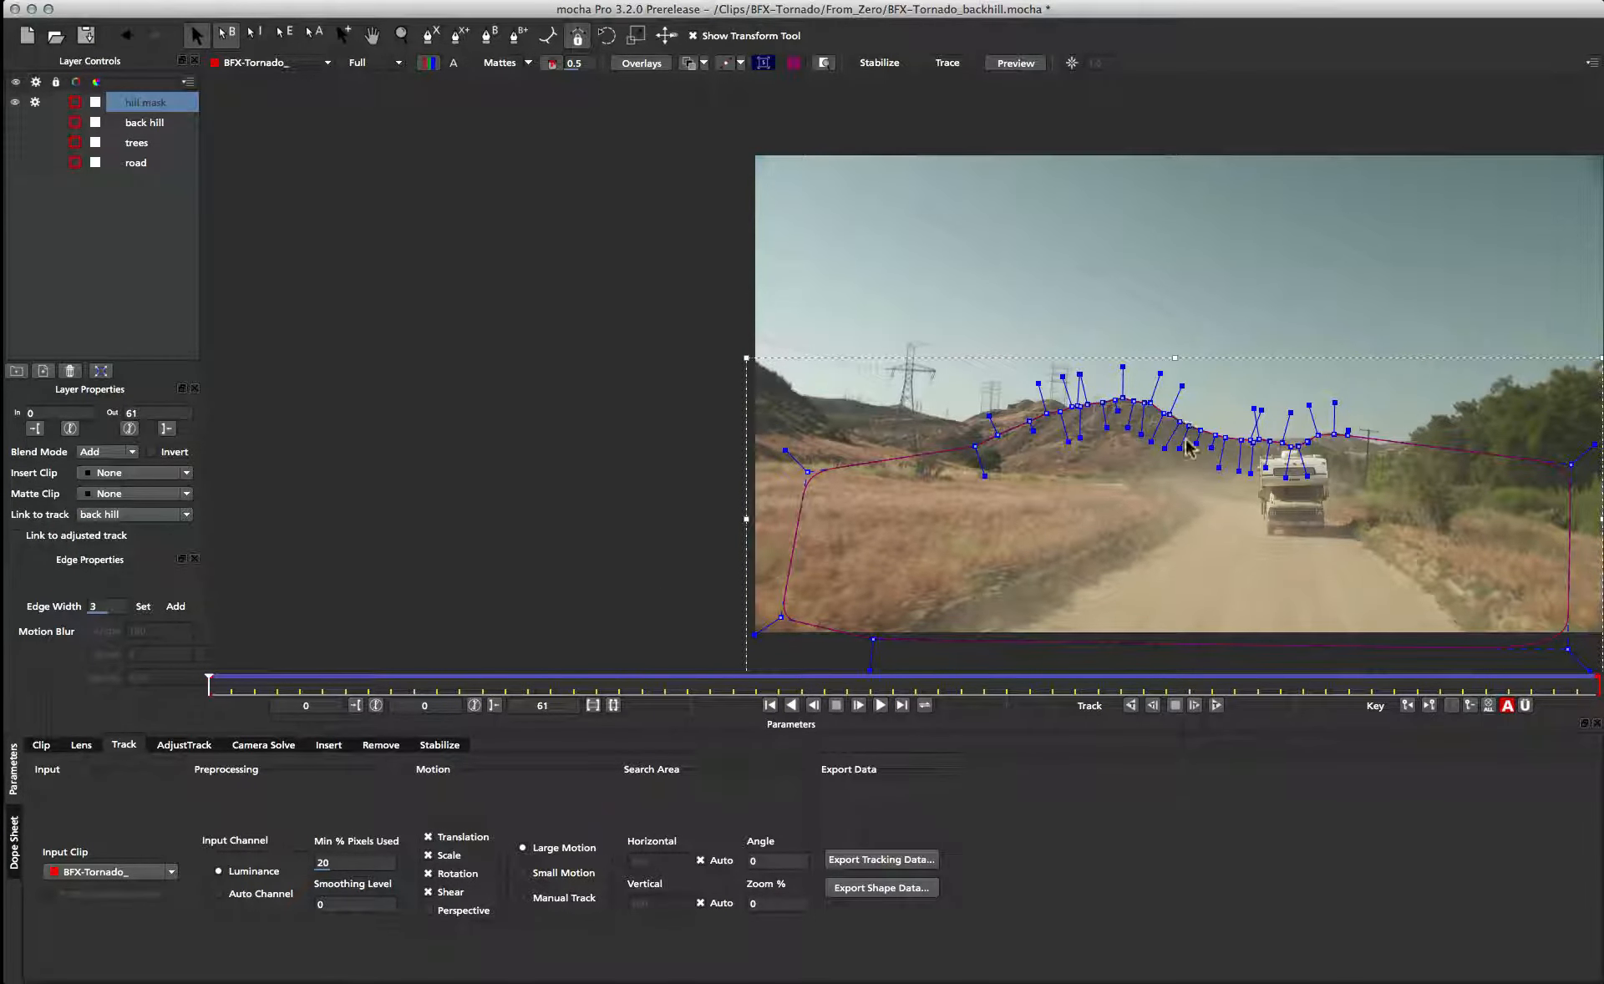
pyautogui.click(35, 102)
pyautogui.click(104, 267)
# Step: Scrub the clip to check how the hill mask follows the ridge, and return to frame 0
pyautogui.press('z')
pyautogui.moveTo(1150, 449); pyautogui.dragTo(1124, 232)
pyautogui.press('x')
pyautogui.moveTo(1197, 321); pyautogui.dragTo(1095, 315)
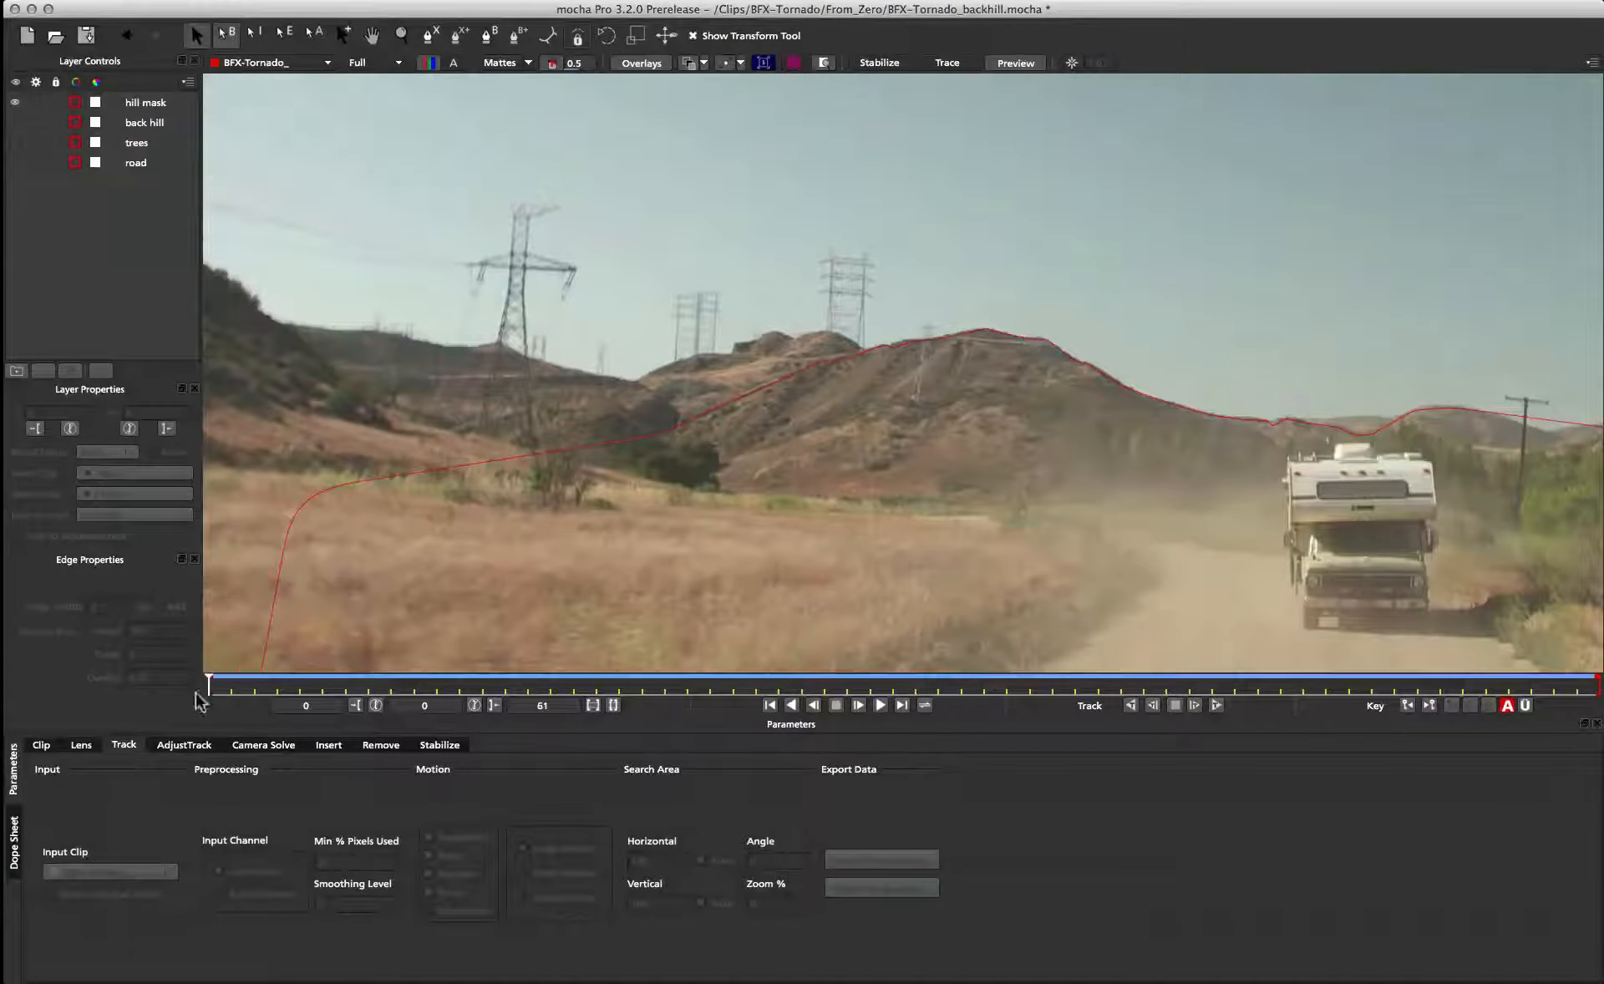
pyautogui.moveTo(210, 683); pyautogui.dragTo(1211, 685)
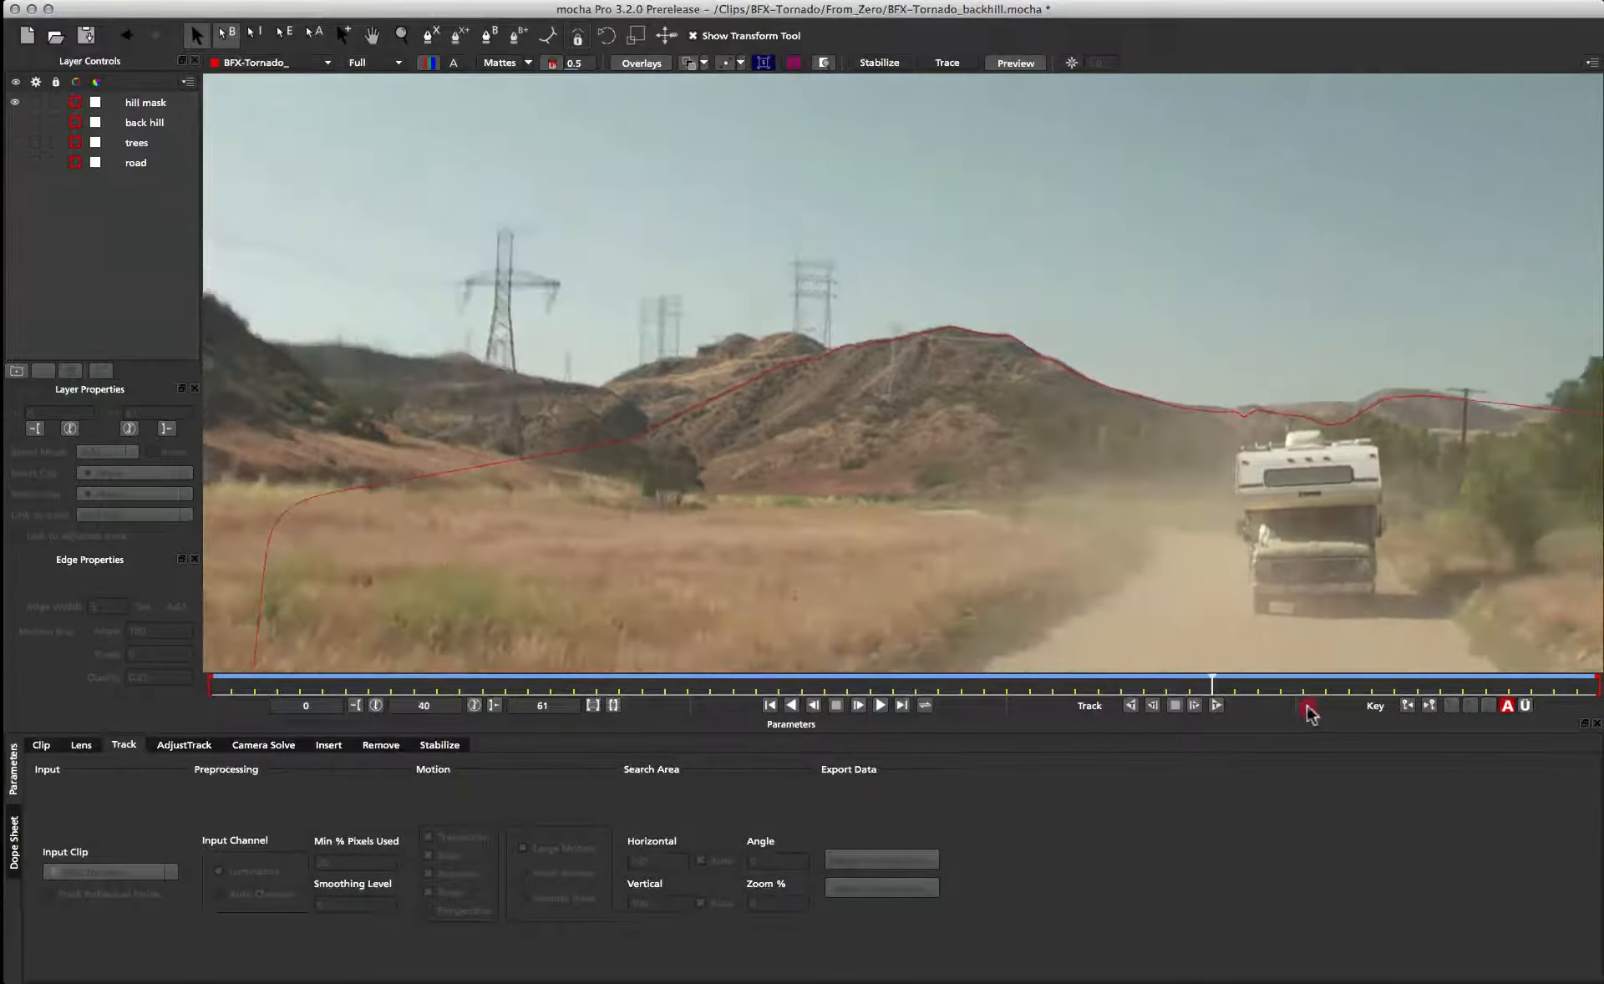
pyautogui.moveTo(1308, 707); pyautogui.dragTo(90, 635)
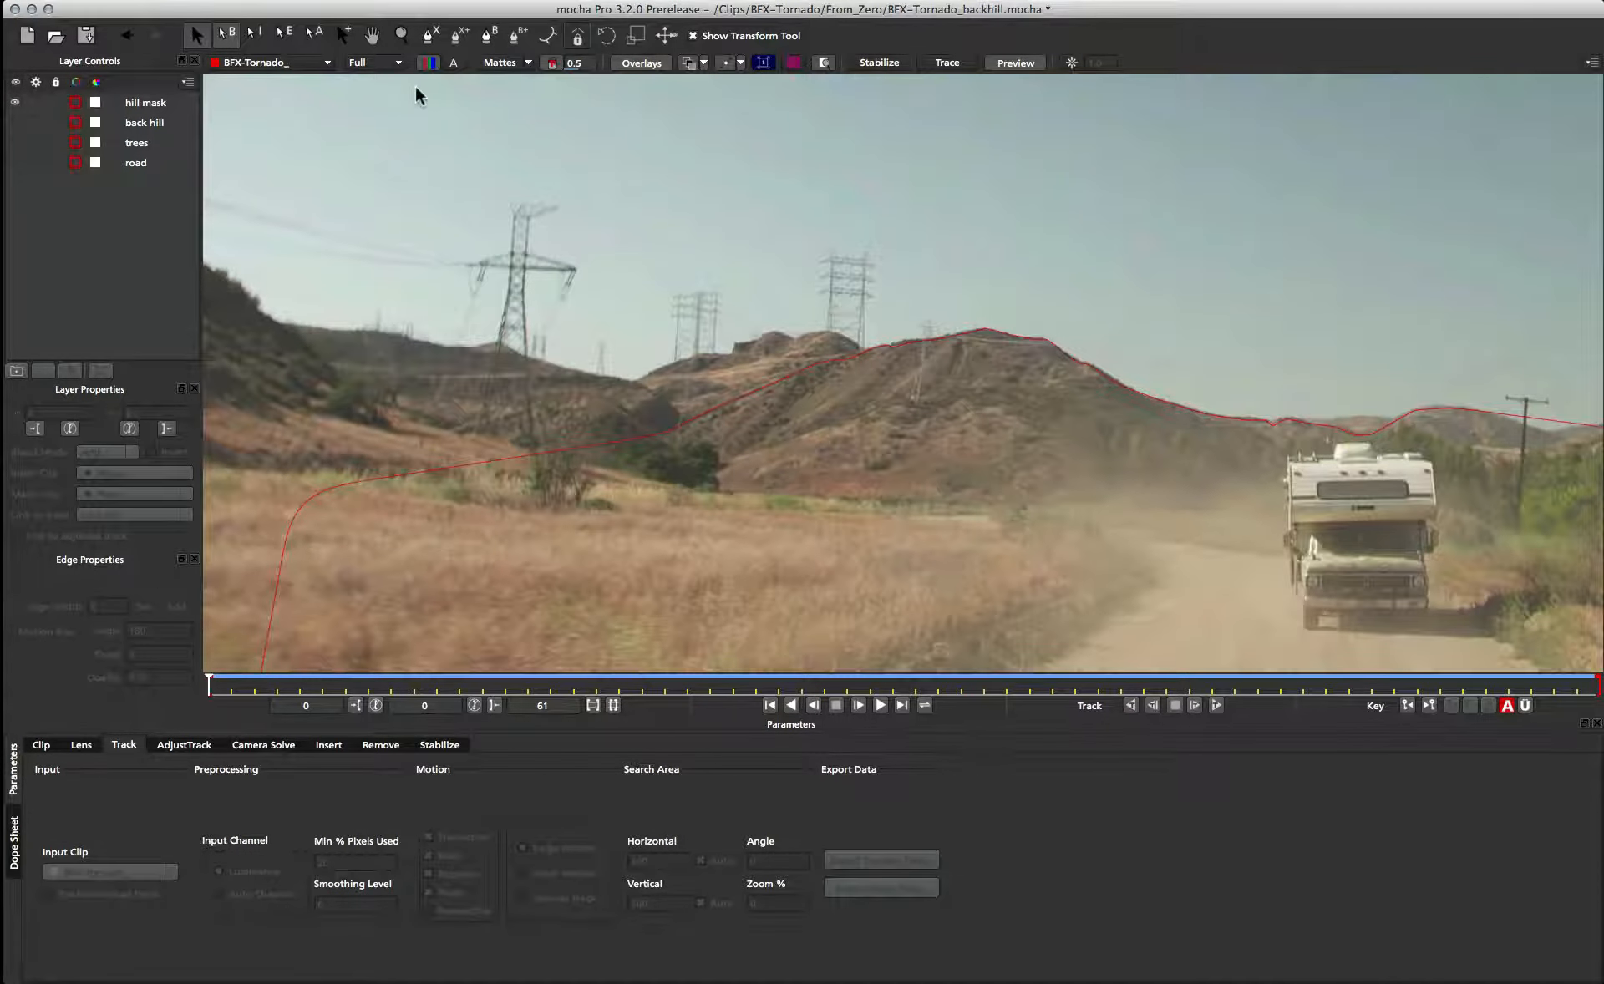
# Step: Display the hill mask's matte with its spline lines hidden and only the selected tangents shown
pyautogui.click(823, 360)
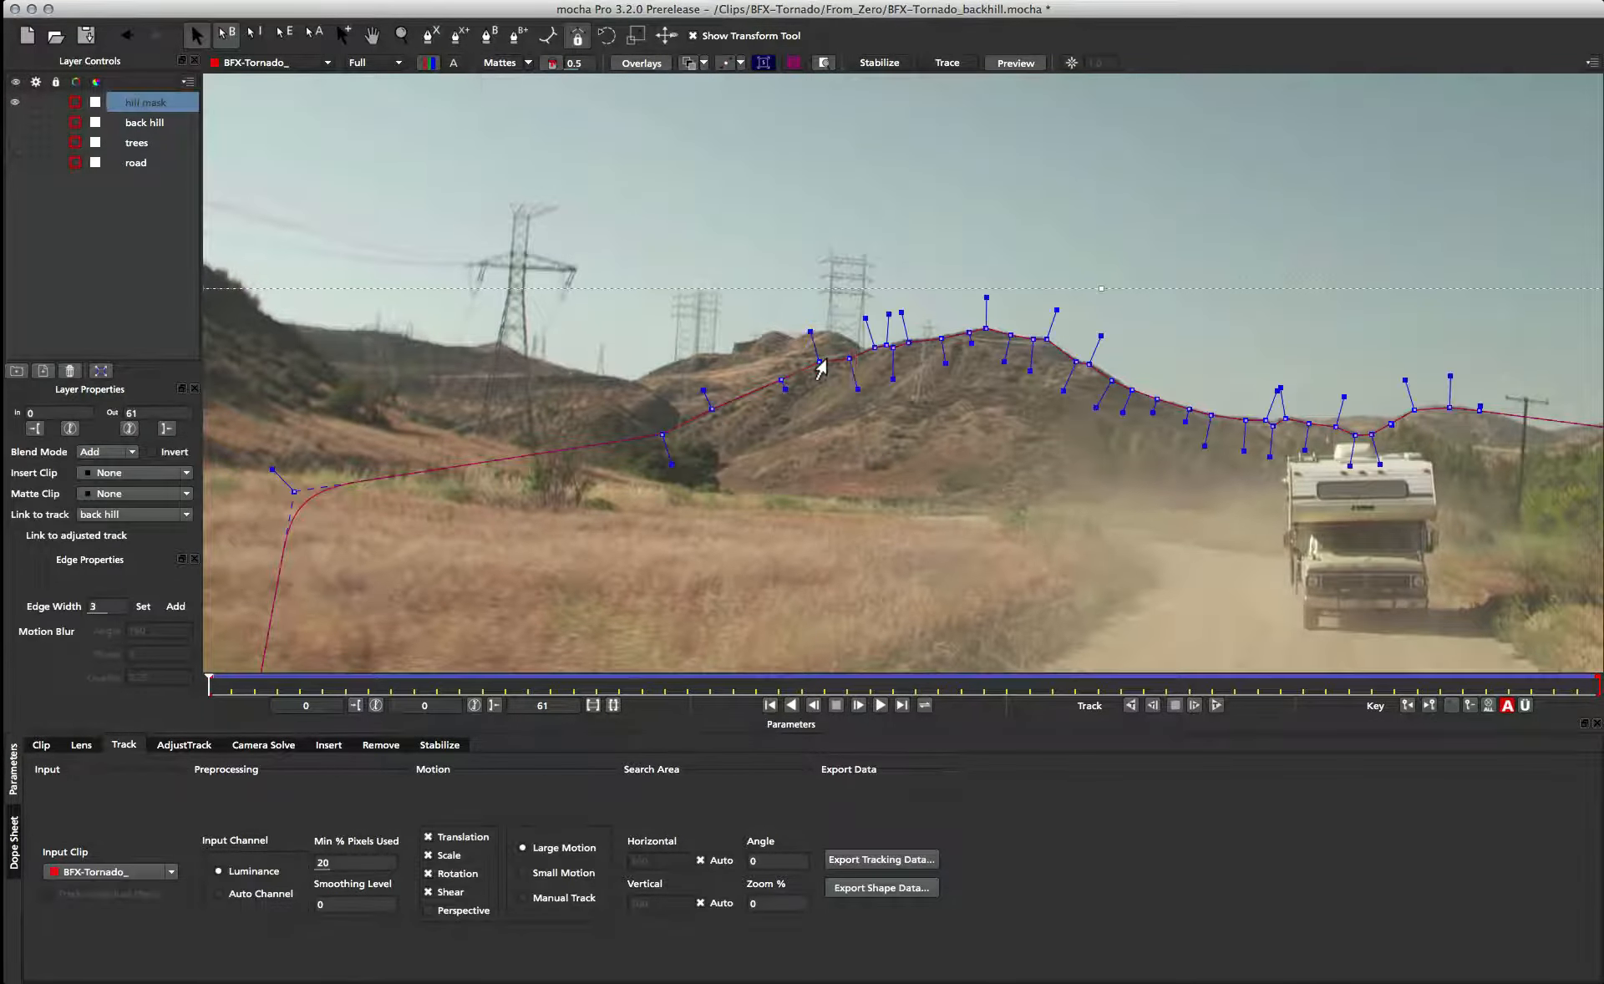
pyautogui.click(504, 63)
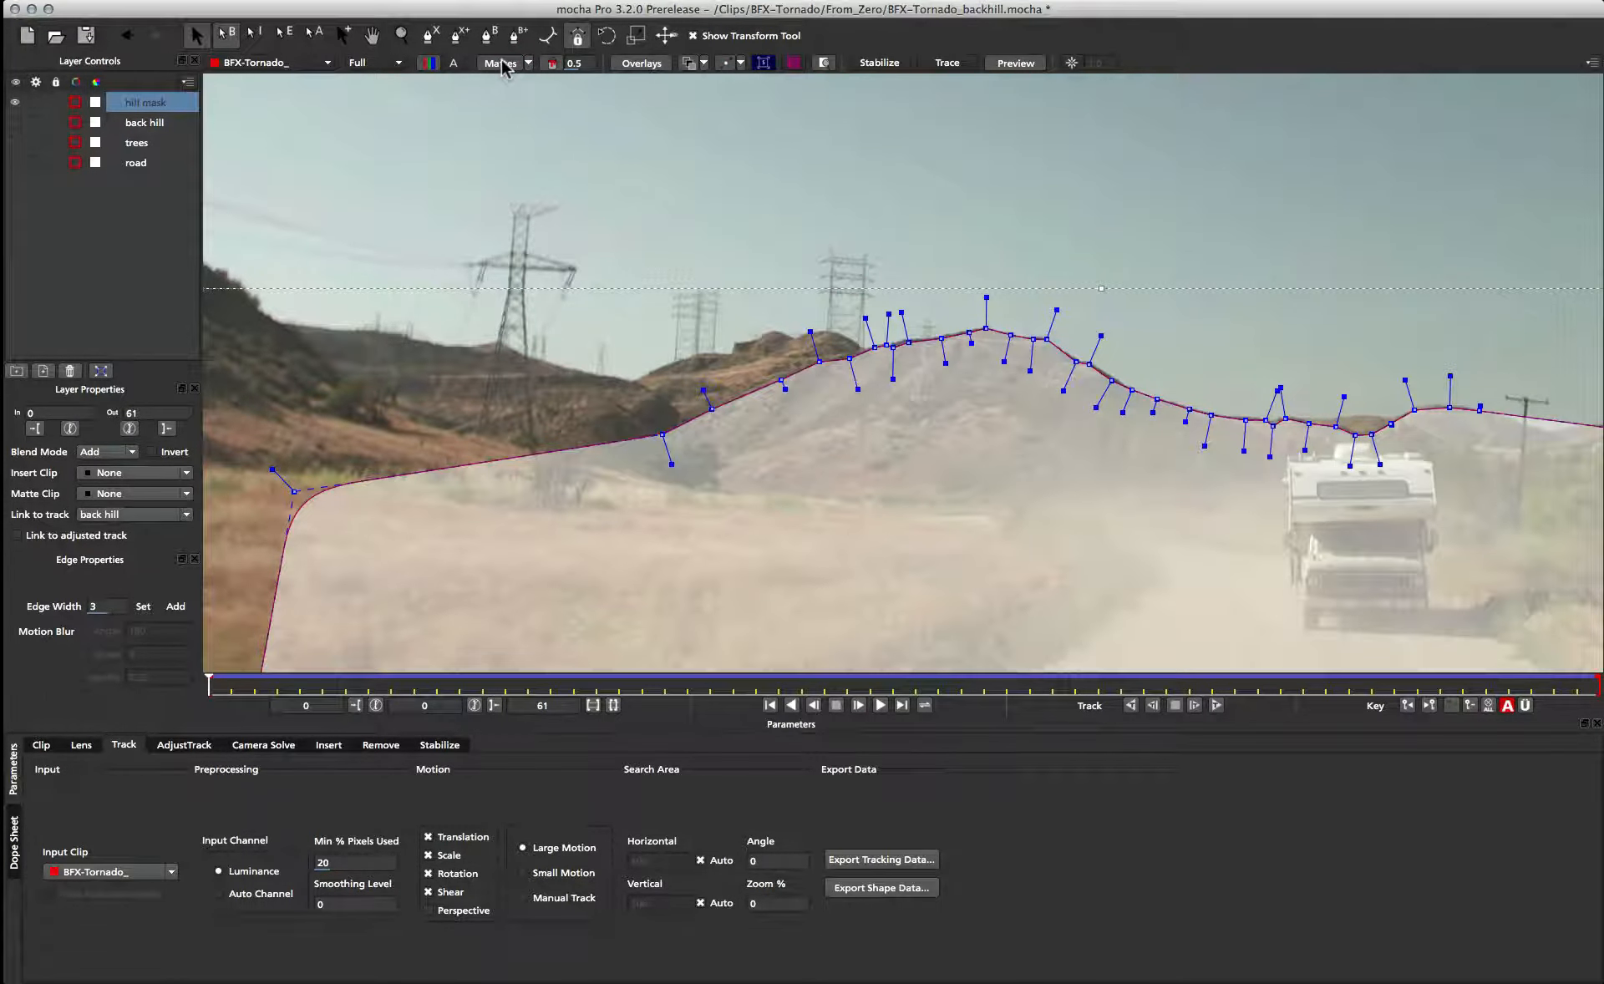
pyautogui.click(740, 65)
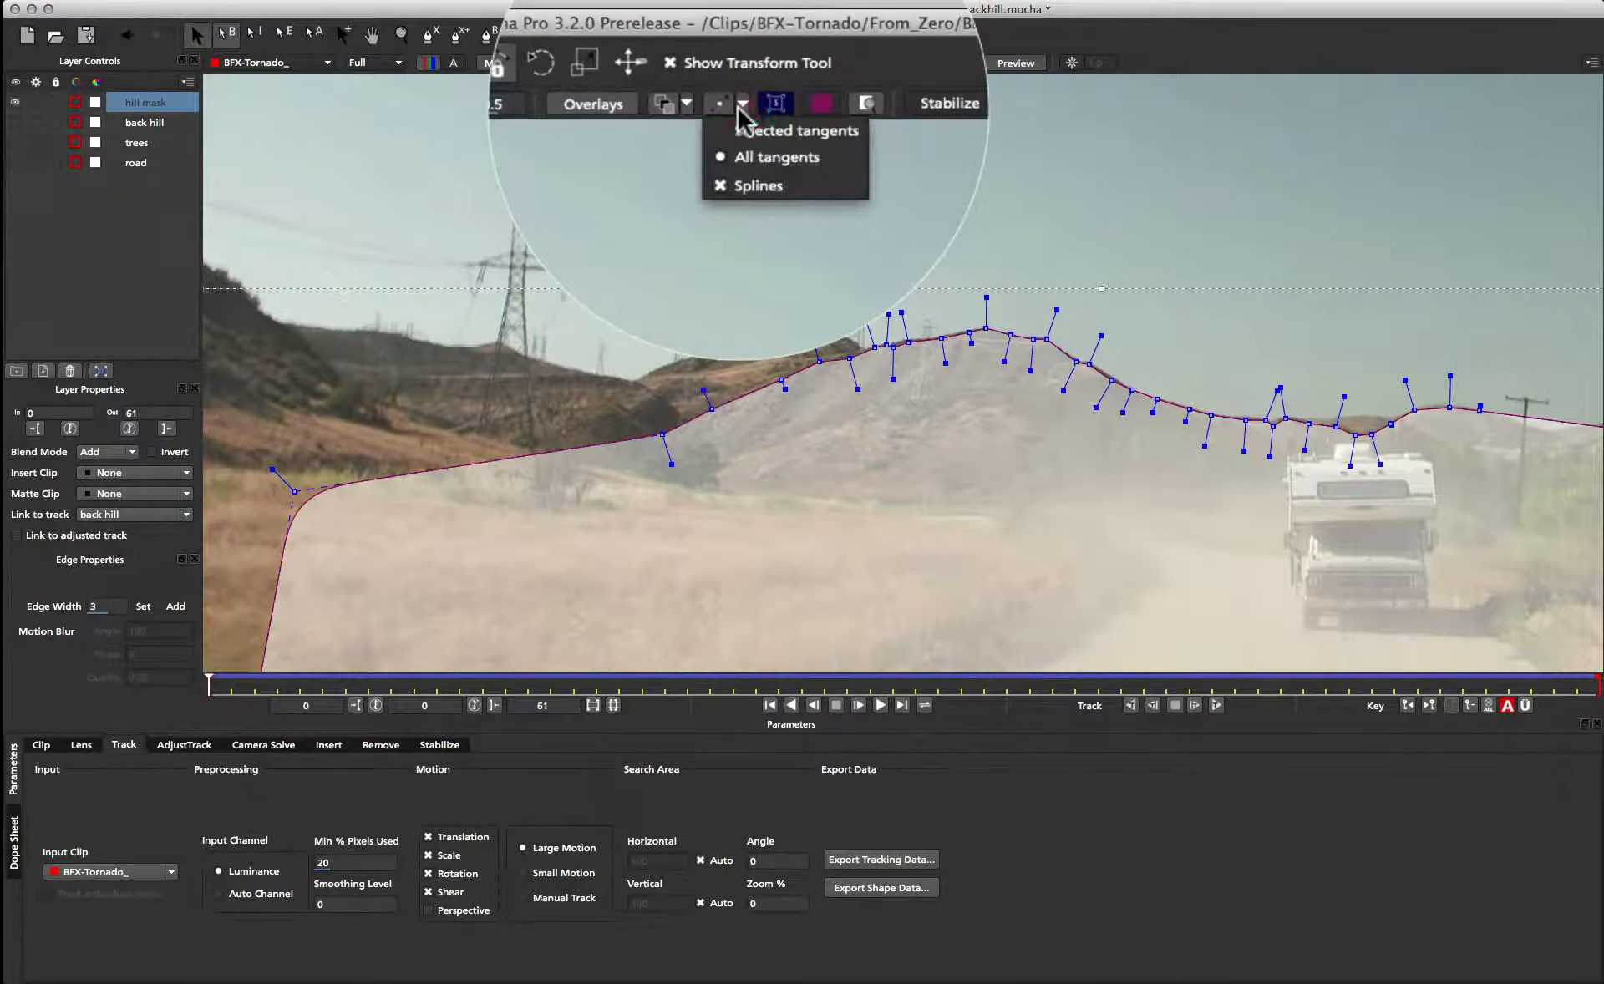
pyautogui.click(765, 184)
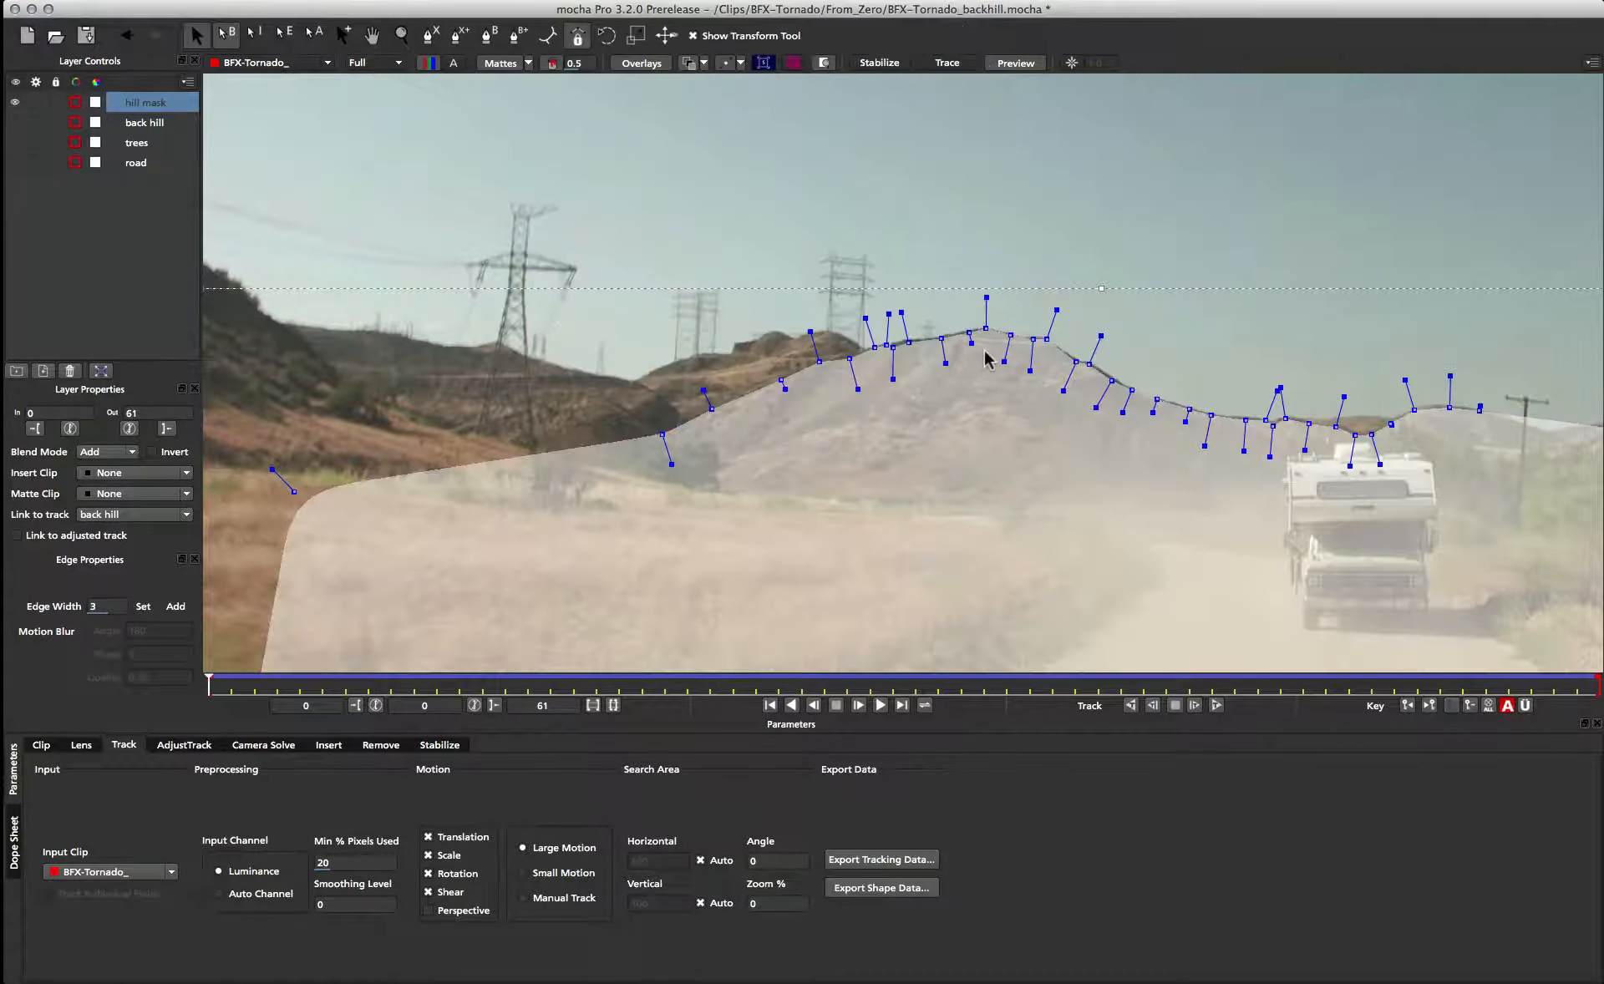
pyautogui.click(740, 63)
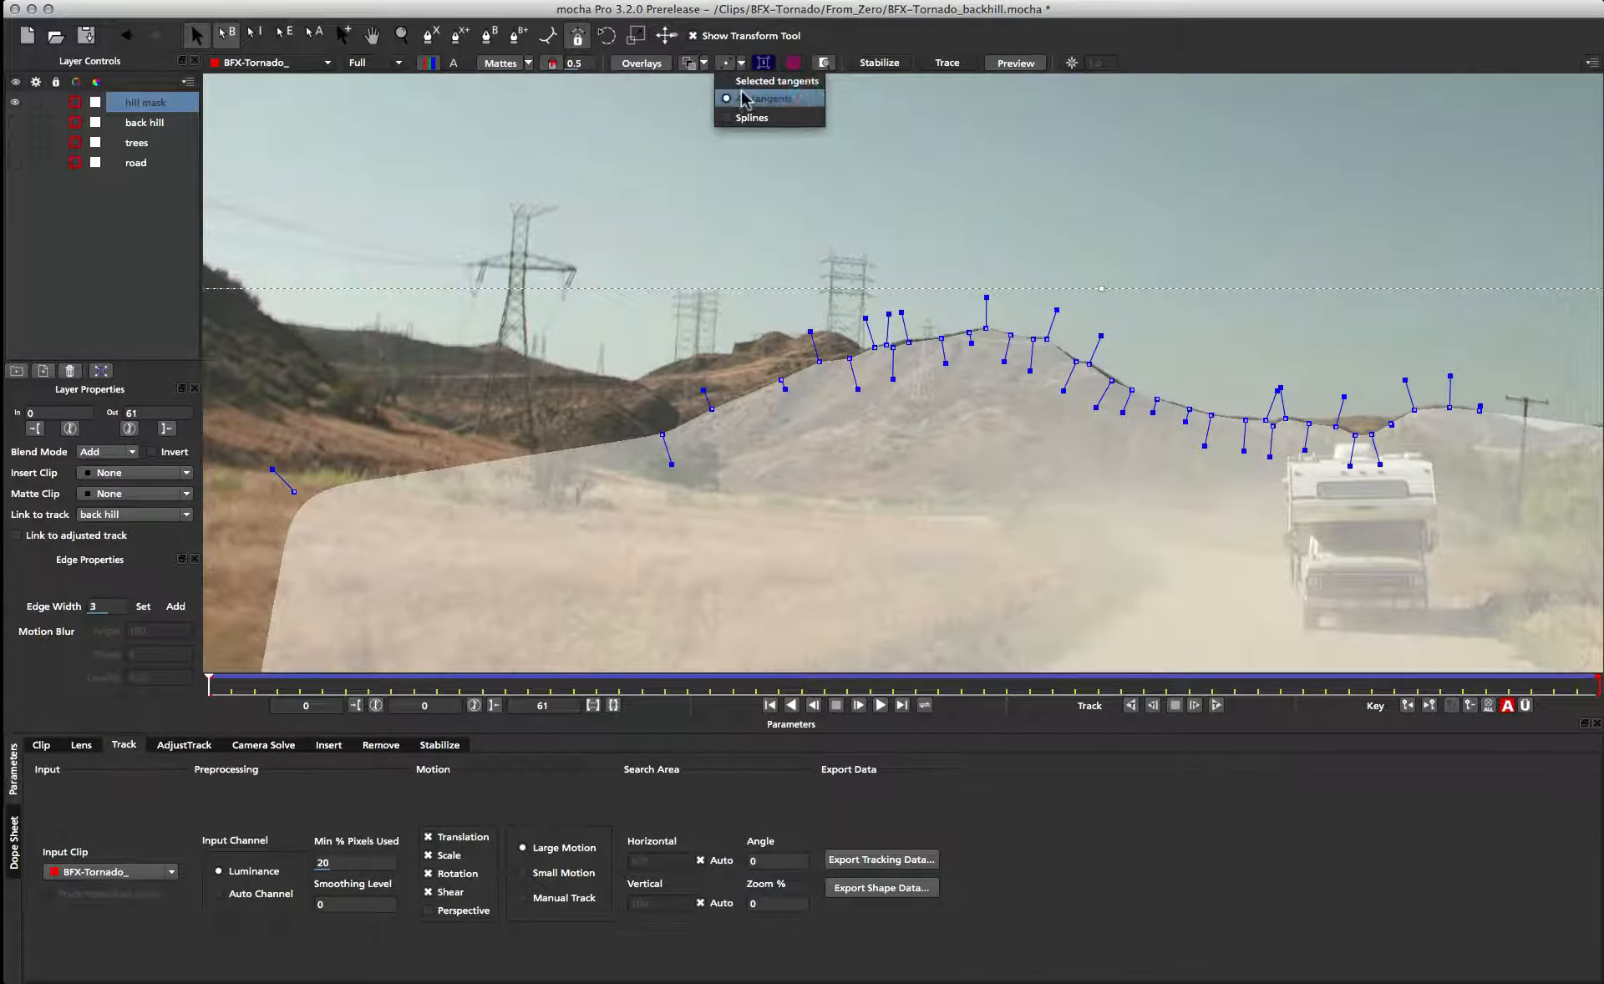
pyautogui.click(741, 83)
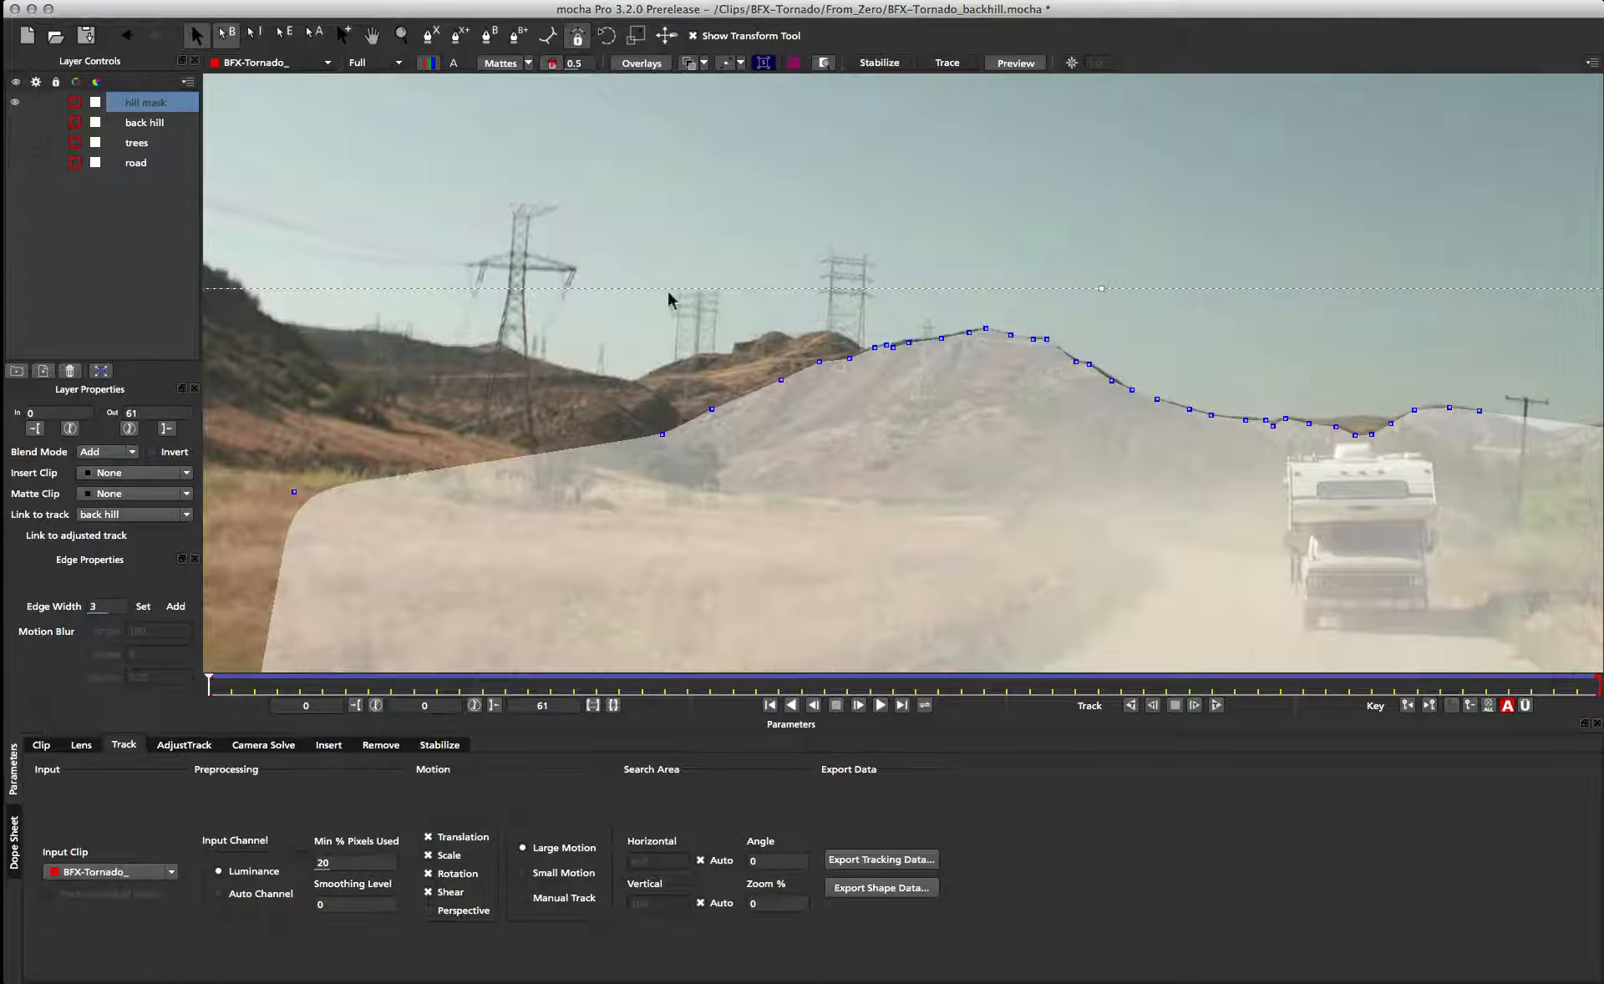
# Step: Turn off matte colouring to view the cutout and refine the hill mask's points along the central ridge and its right slope
pyautogui.click(552, 65)
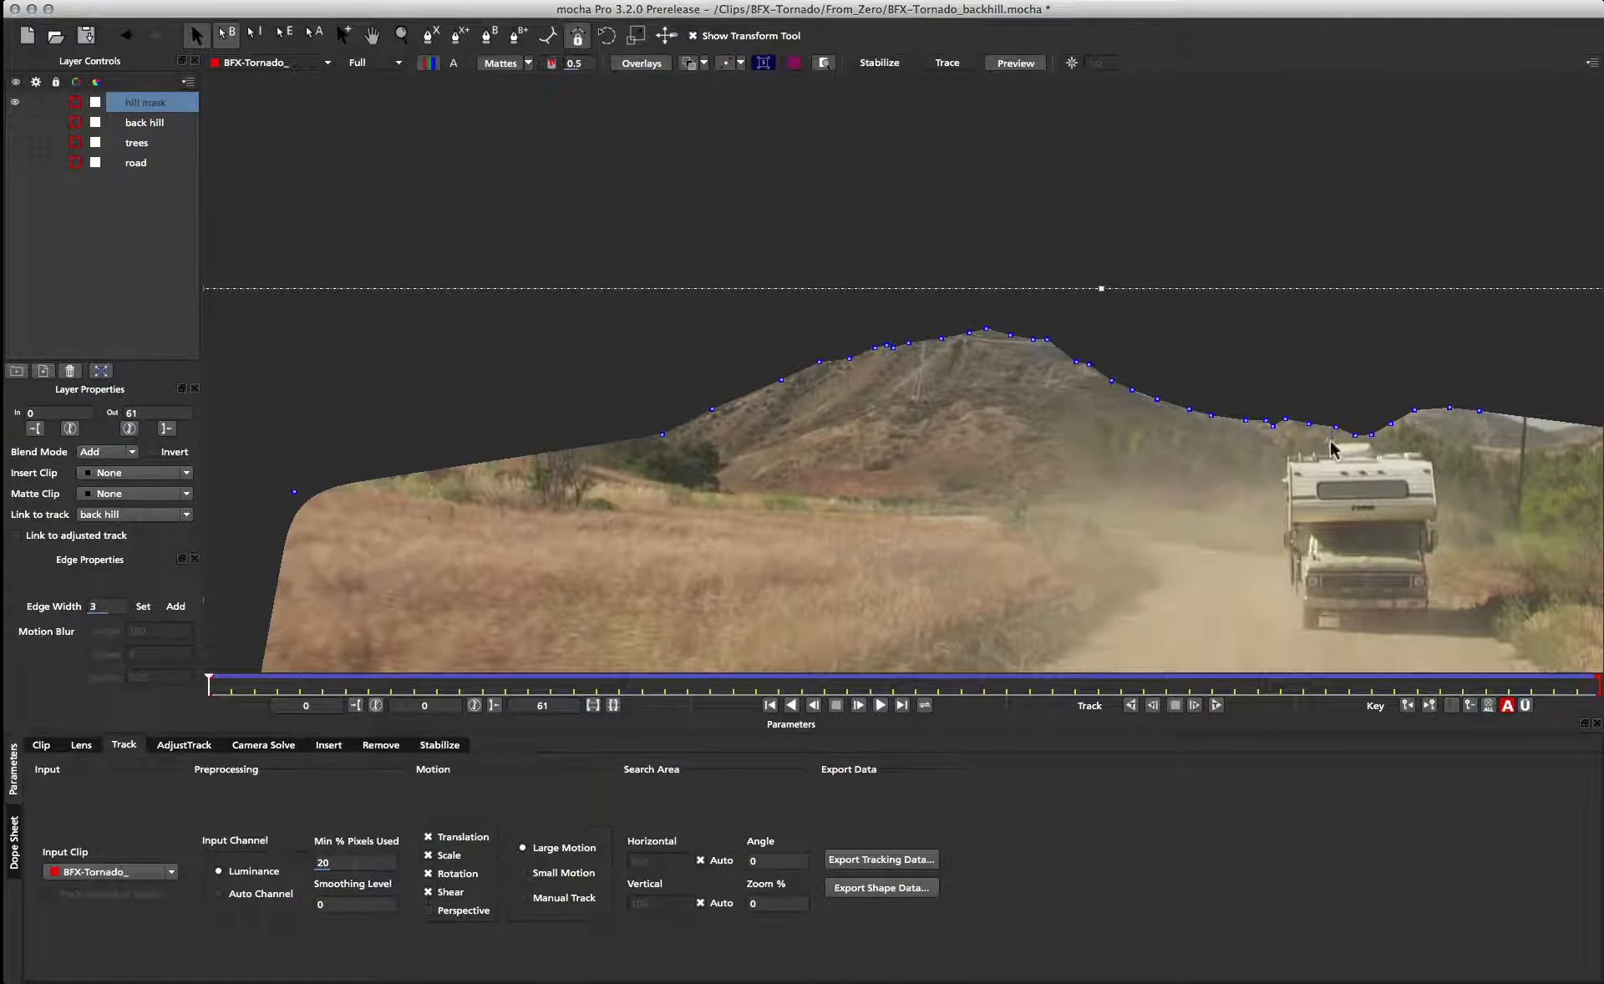
pyautogui.click(873, 349)
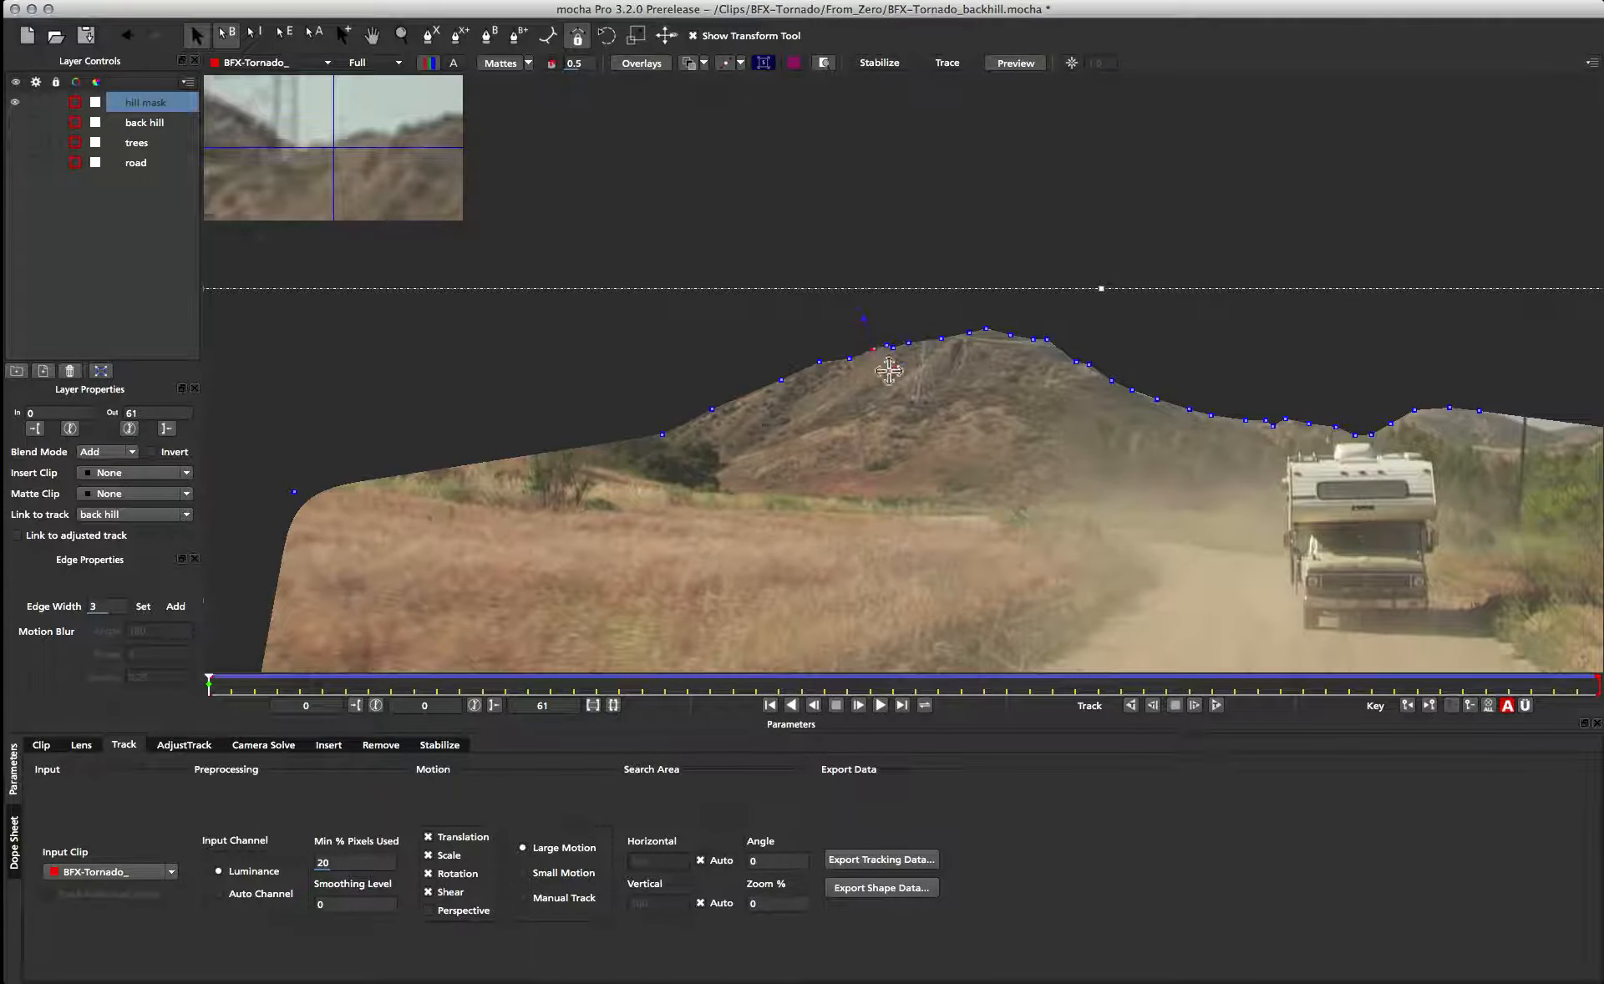
pyautogui.click(892, 347)
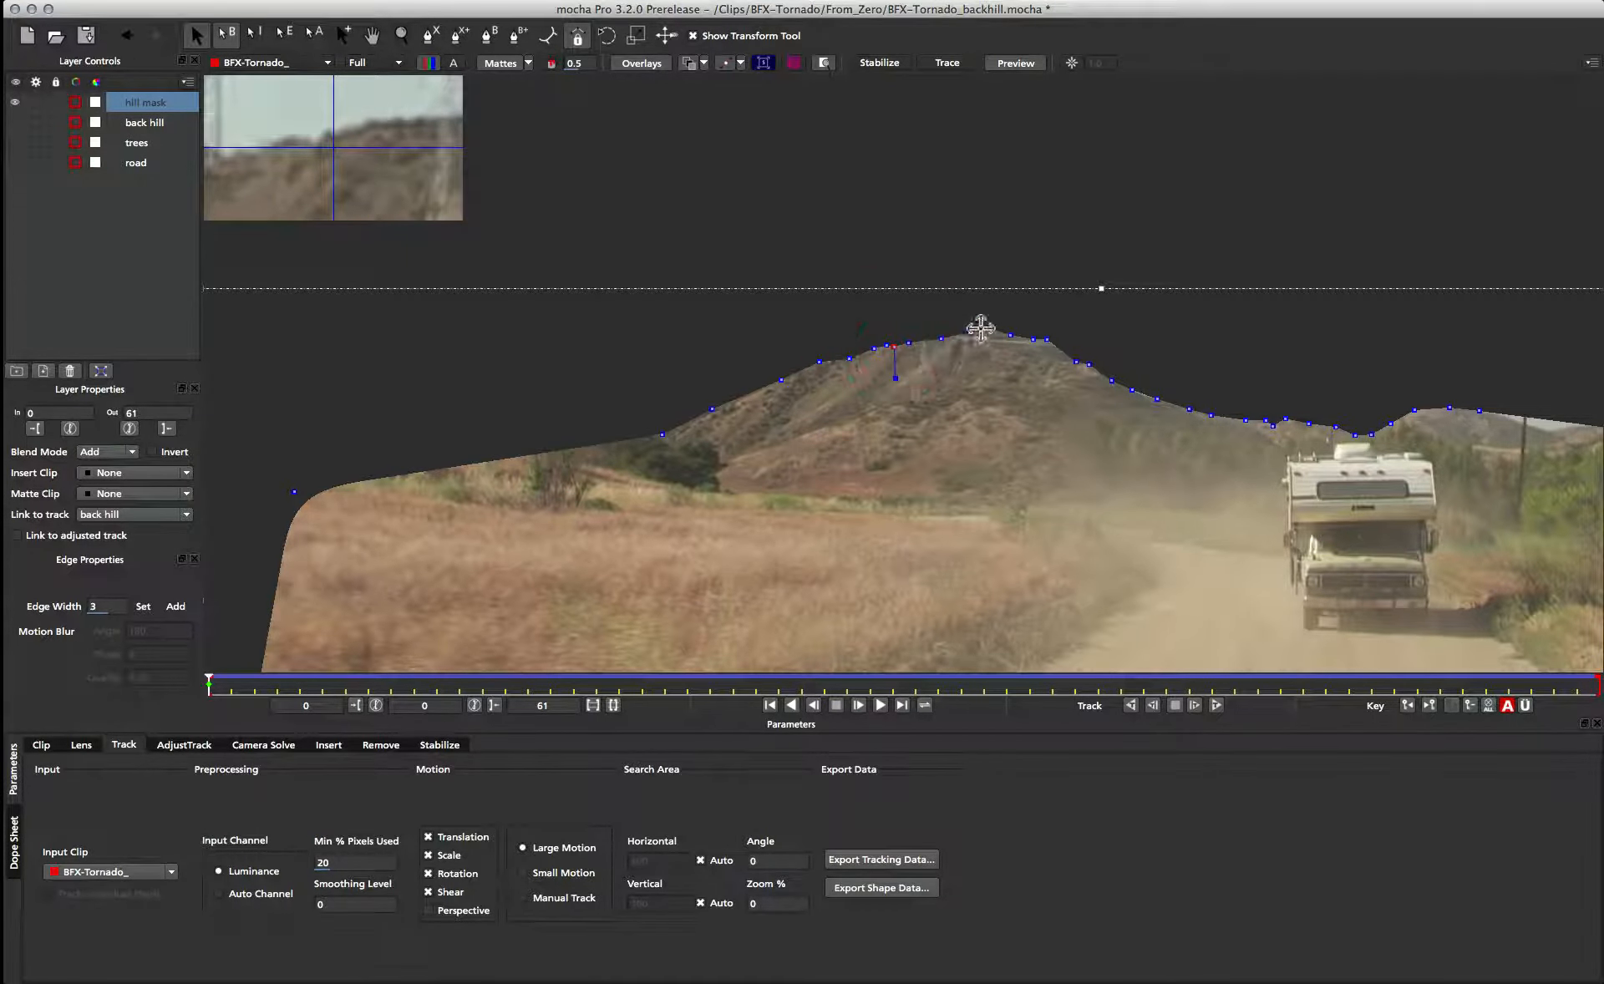
pyautogui.click(1042, 341)
pyautogui.moveTo(1042, 341); pyautogui.dragTo(1050, 341)
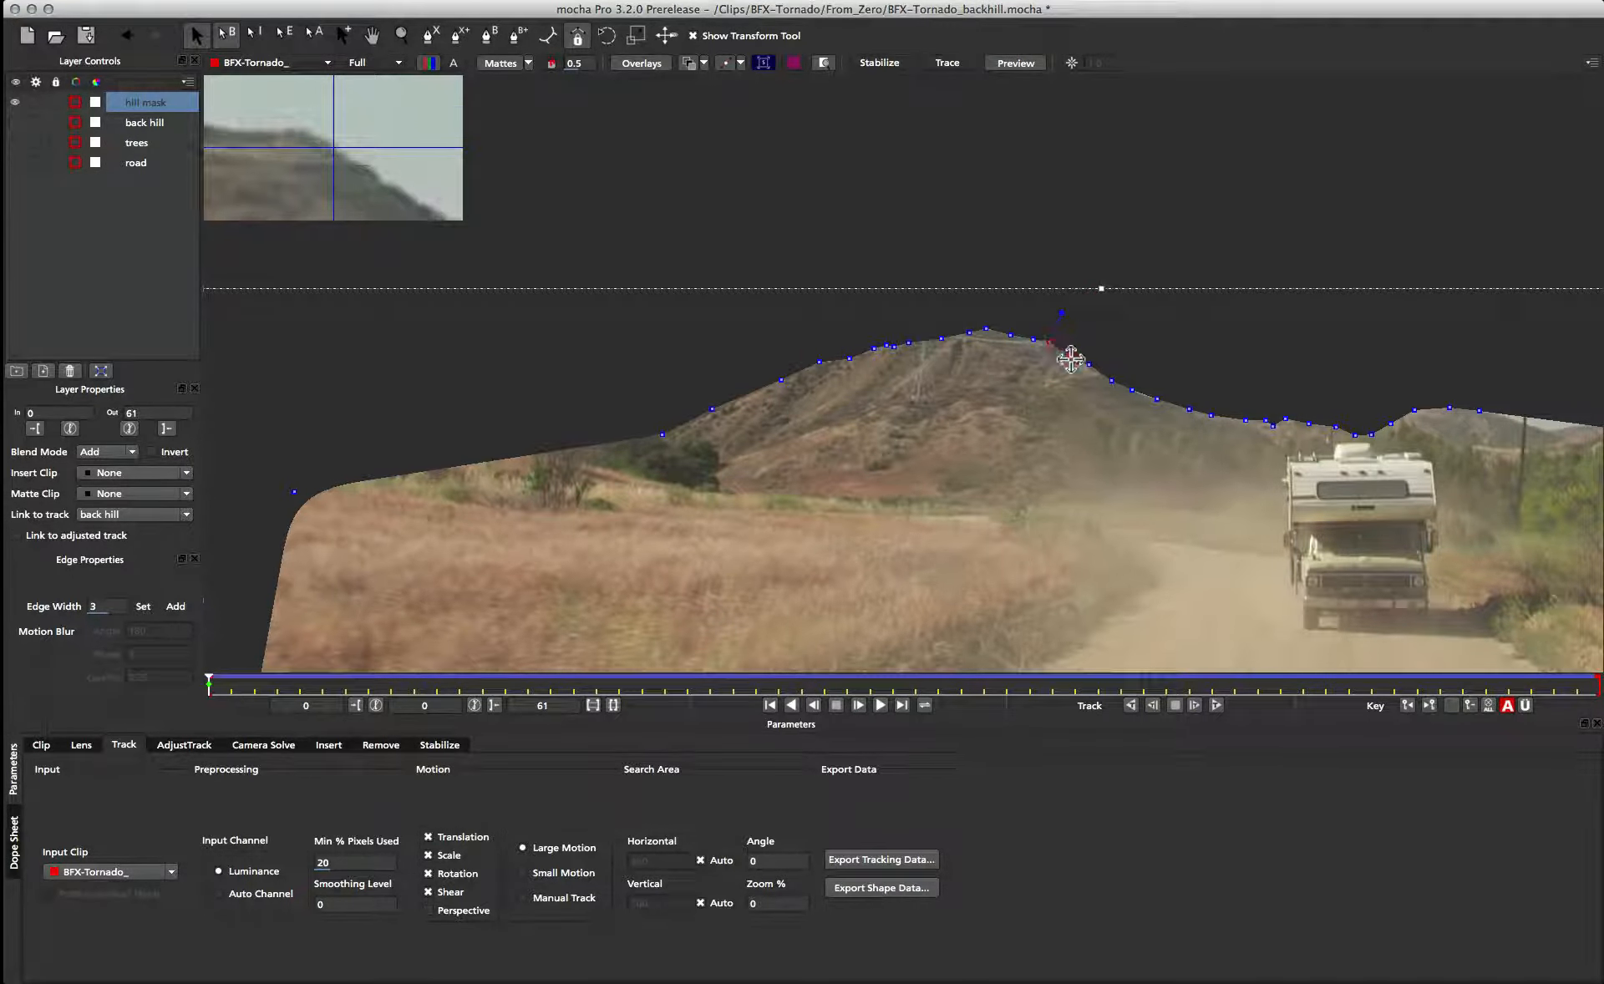
pyautogui.click(1090, 365)
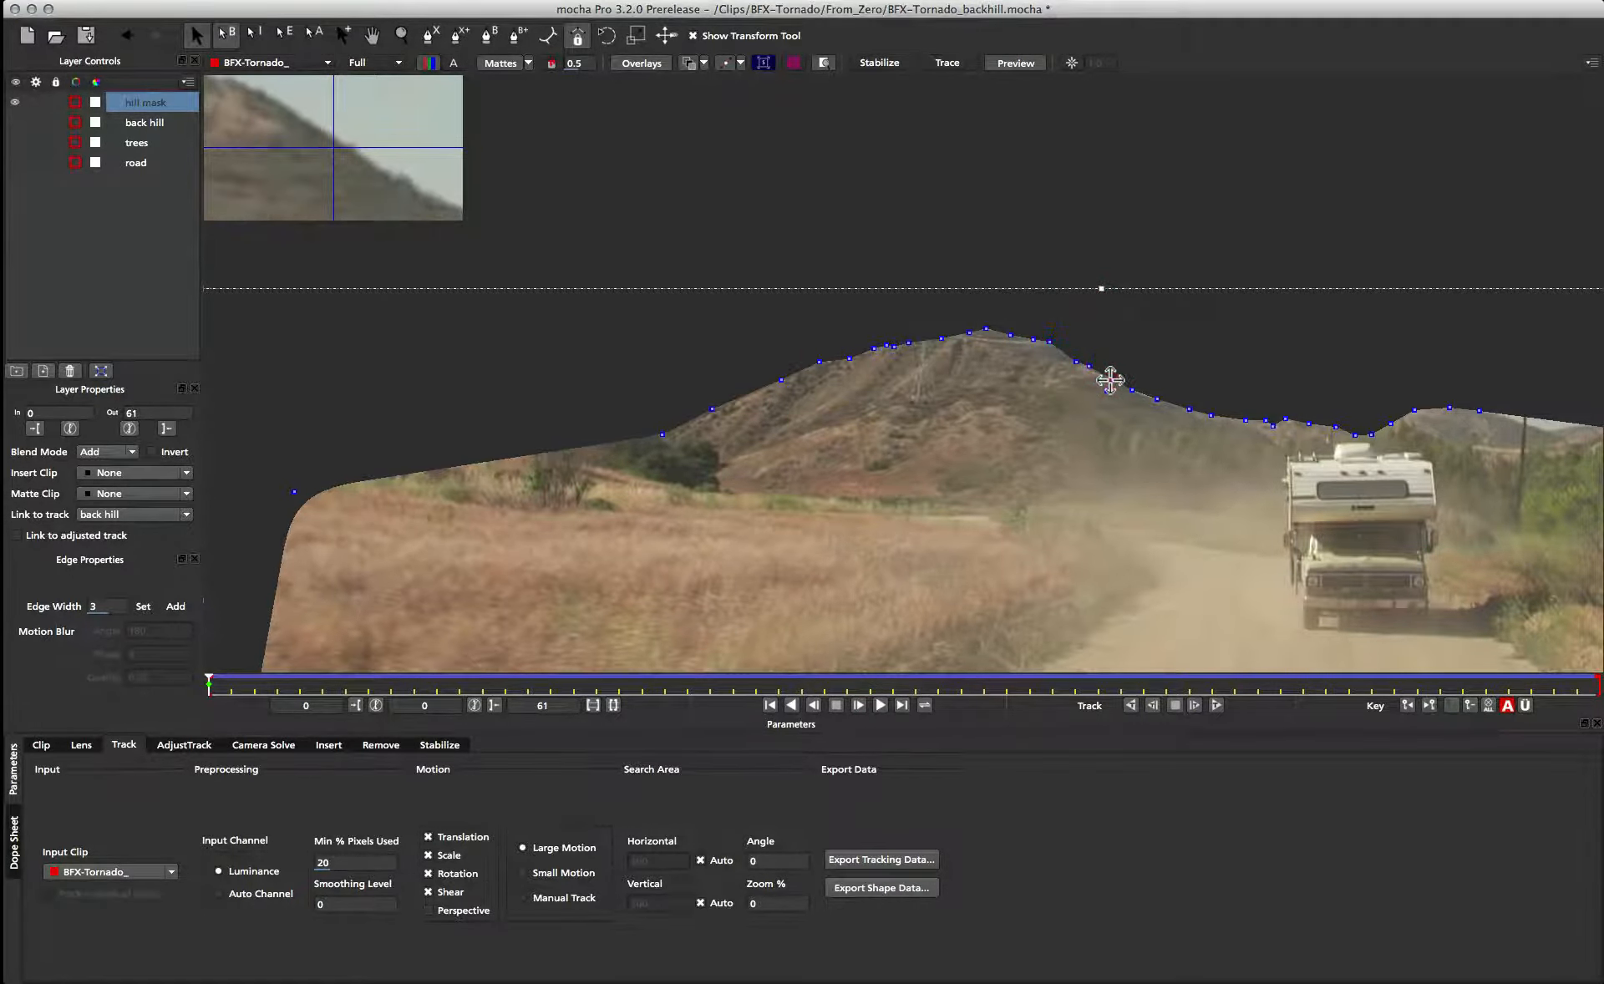
pyautogui.click(1133, 390)
# Step: Turn matte colouring back on and check or nudge the remaining hill mask points on the right slope and summit
pyautogui.click(551, 62)
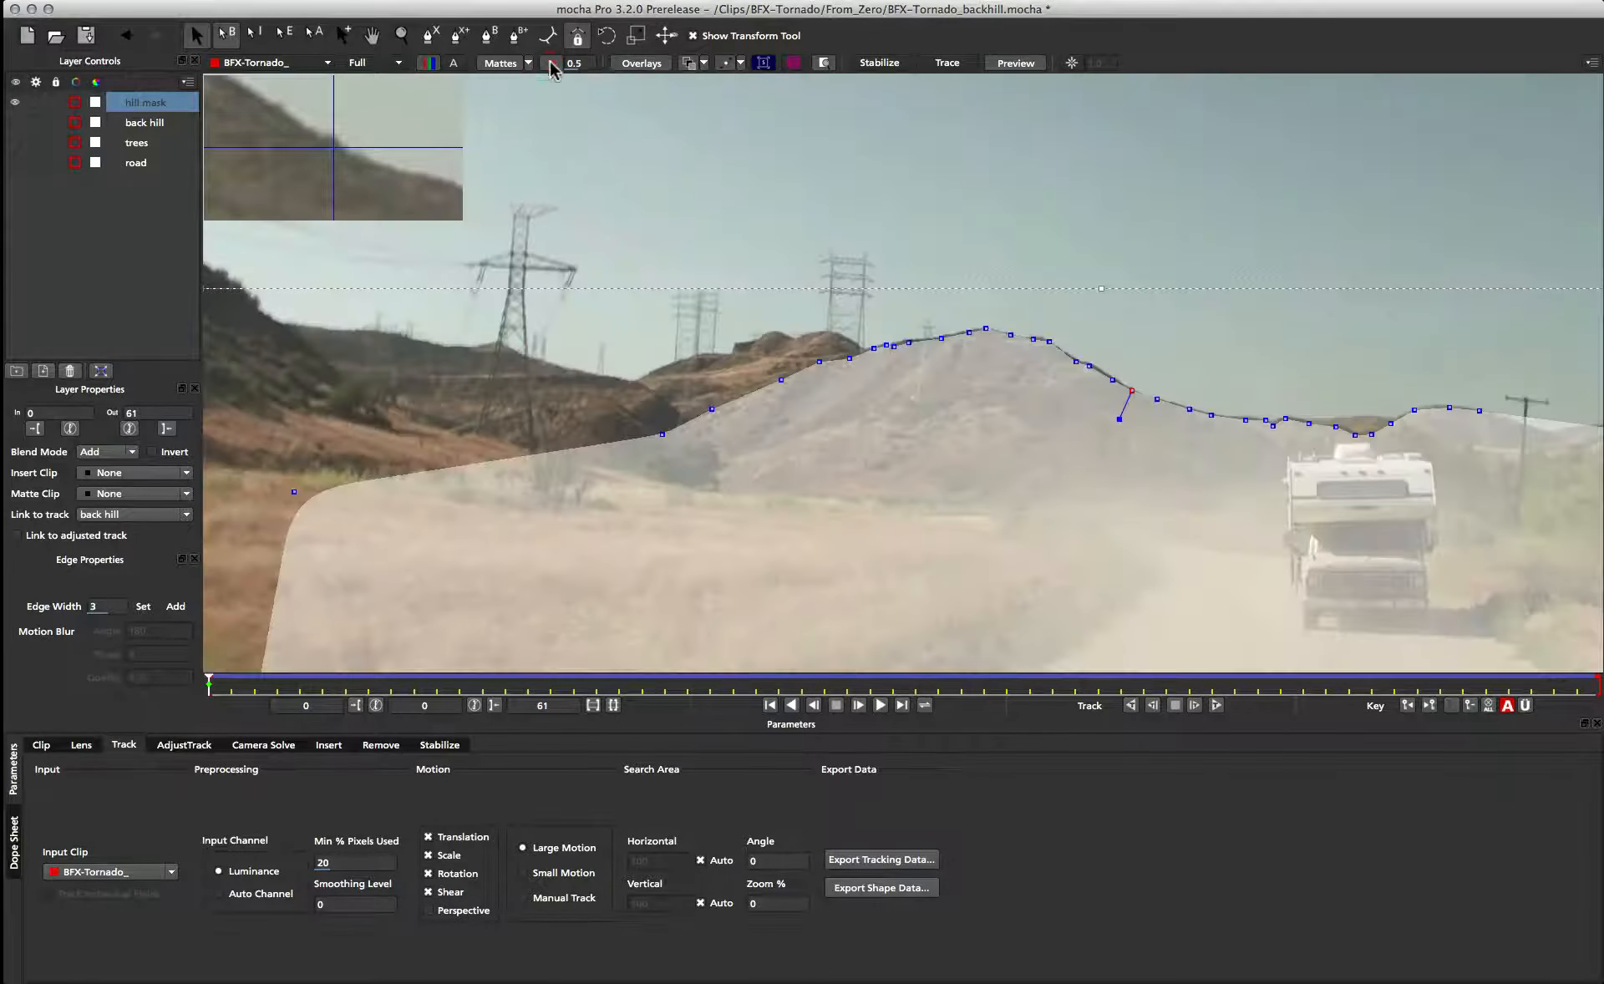
pyautogui.click(1113, 381)
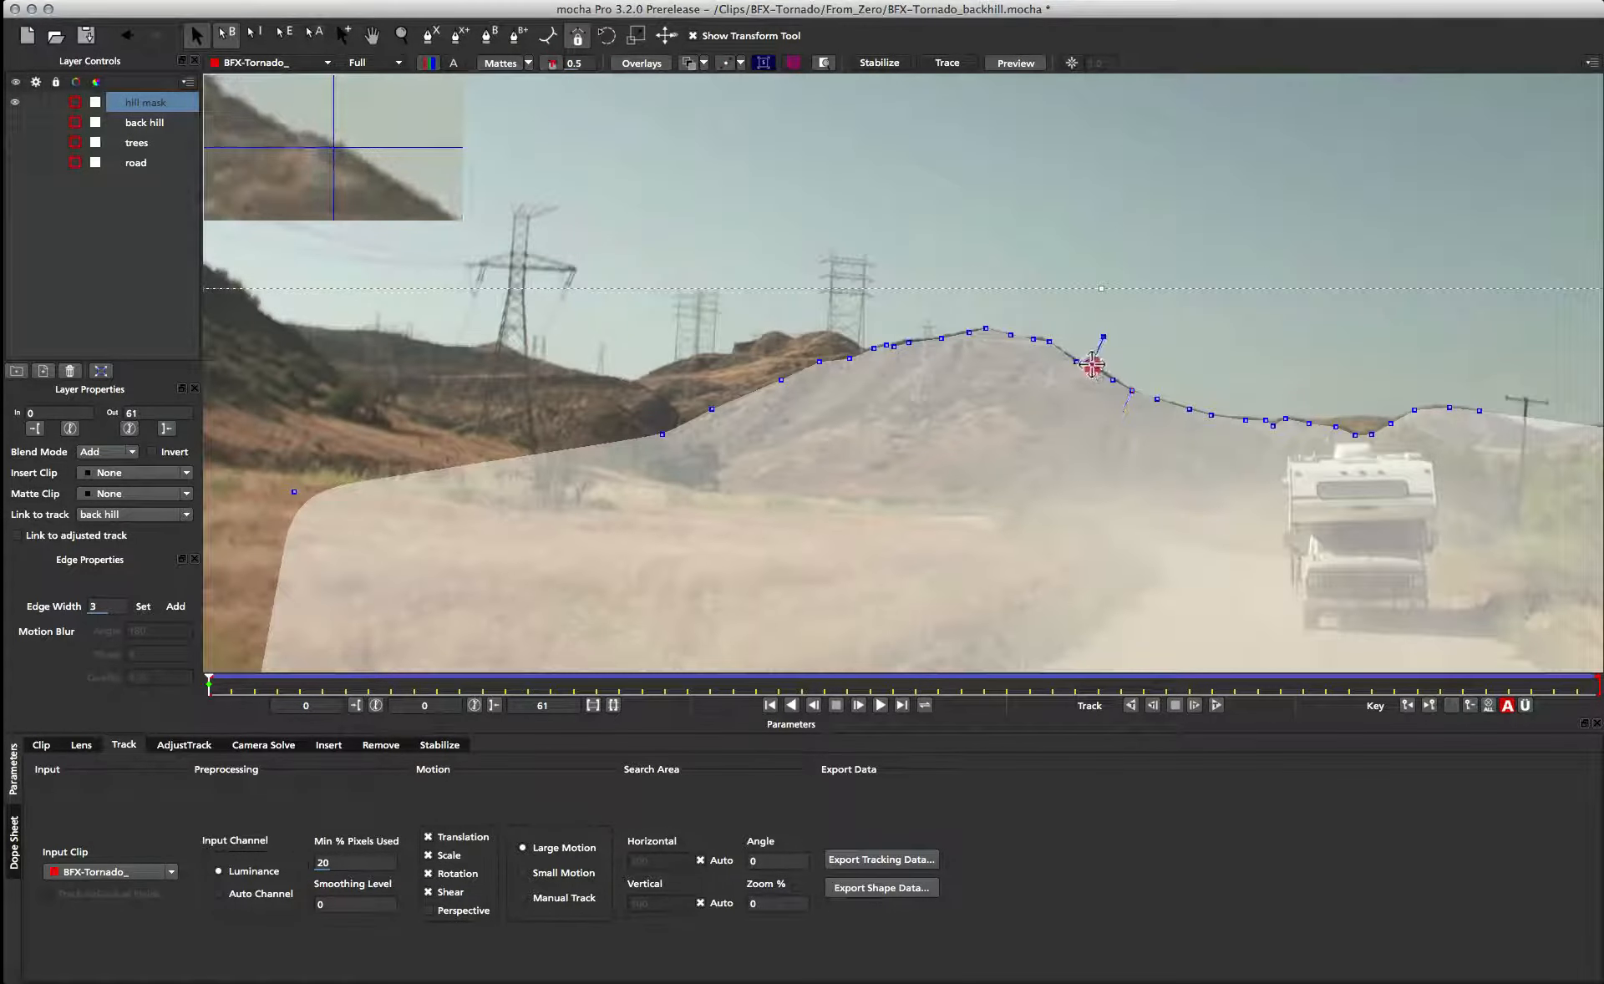
pyautogui.click(1160, 399)
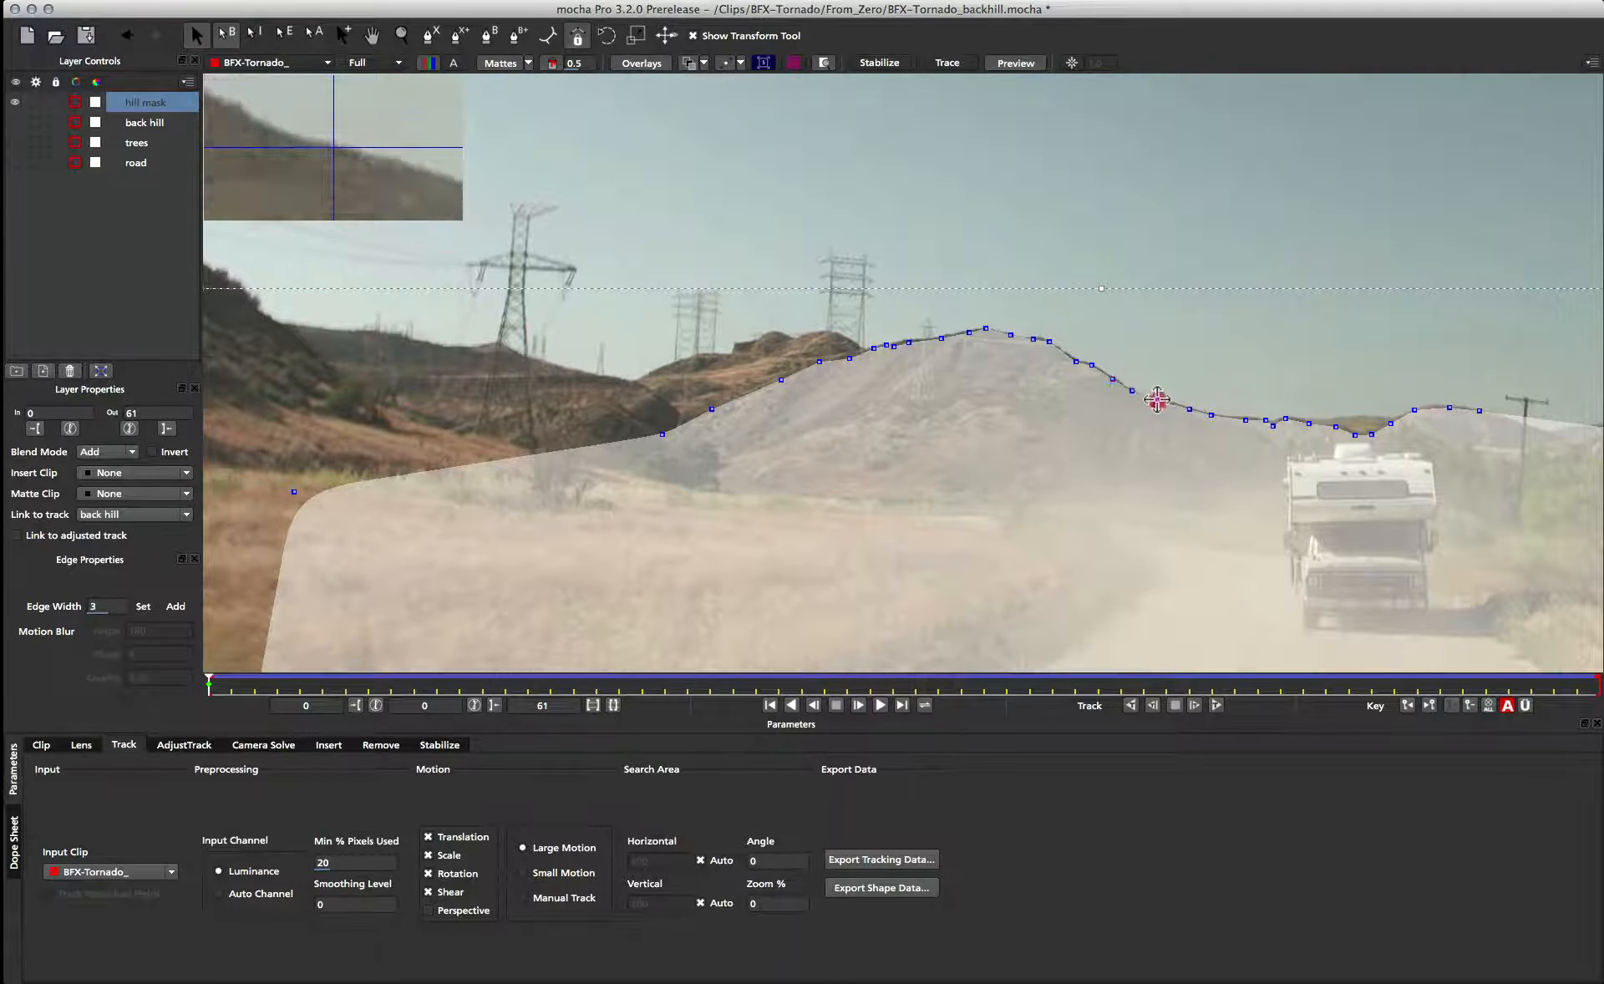
pyautogui.click(1246, 418)
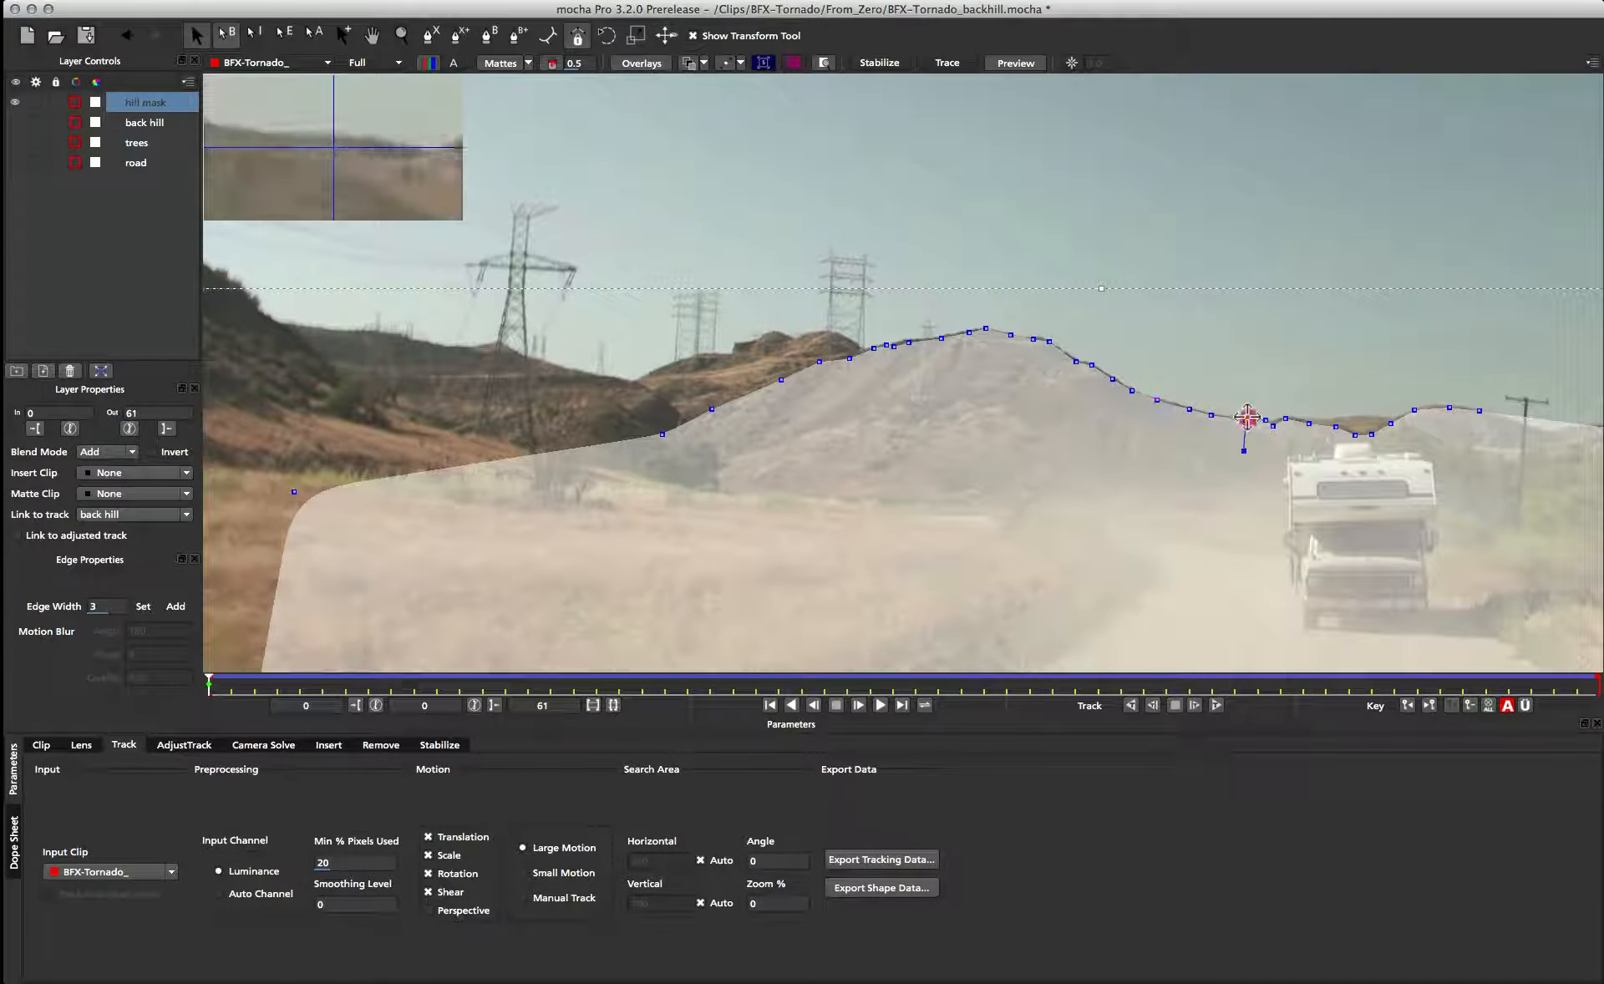
pyautogui.click(986, 329)
pyautogui.click(1009, 335)
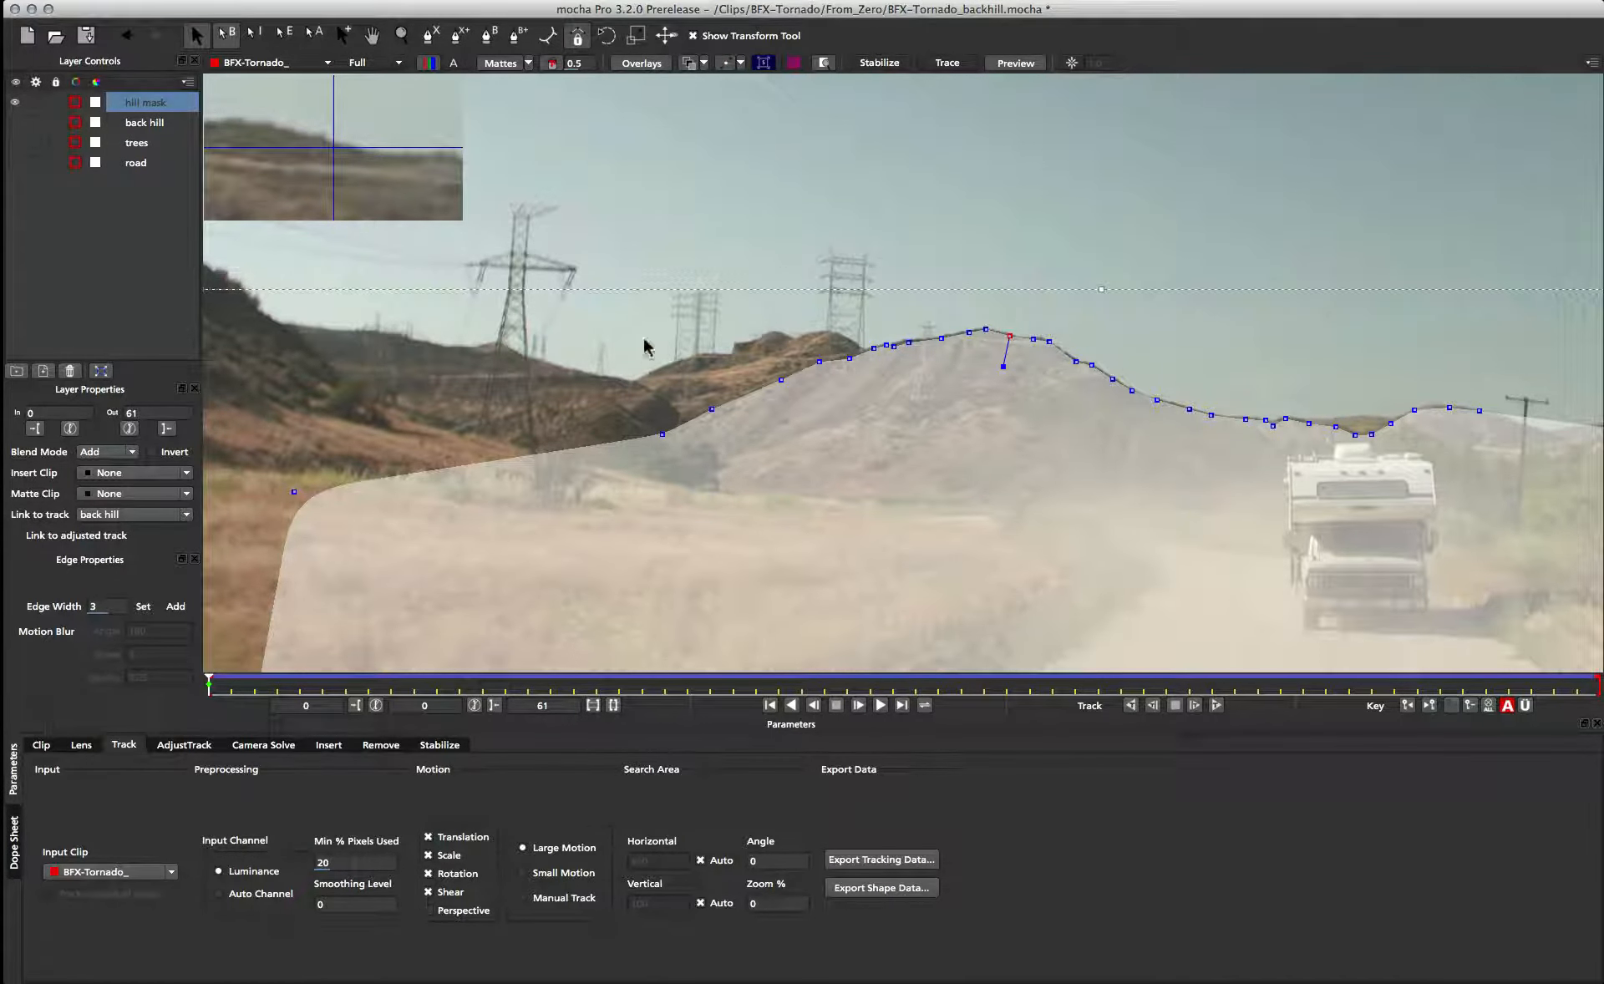
# Step: Select all hill mask points along the ridge line and apply an edge width of 3 to soften them
pyautogui.click(652, 286)
pyautogui.moveTo(634, 222); pyautogui.dragTo(1496, 483)
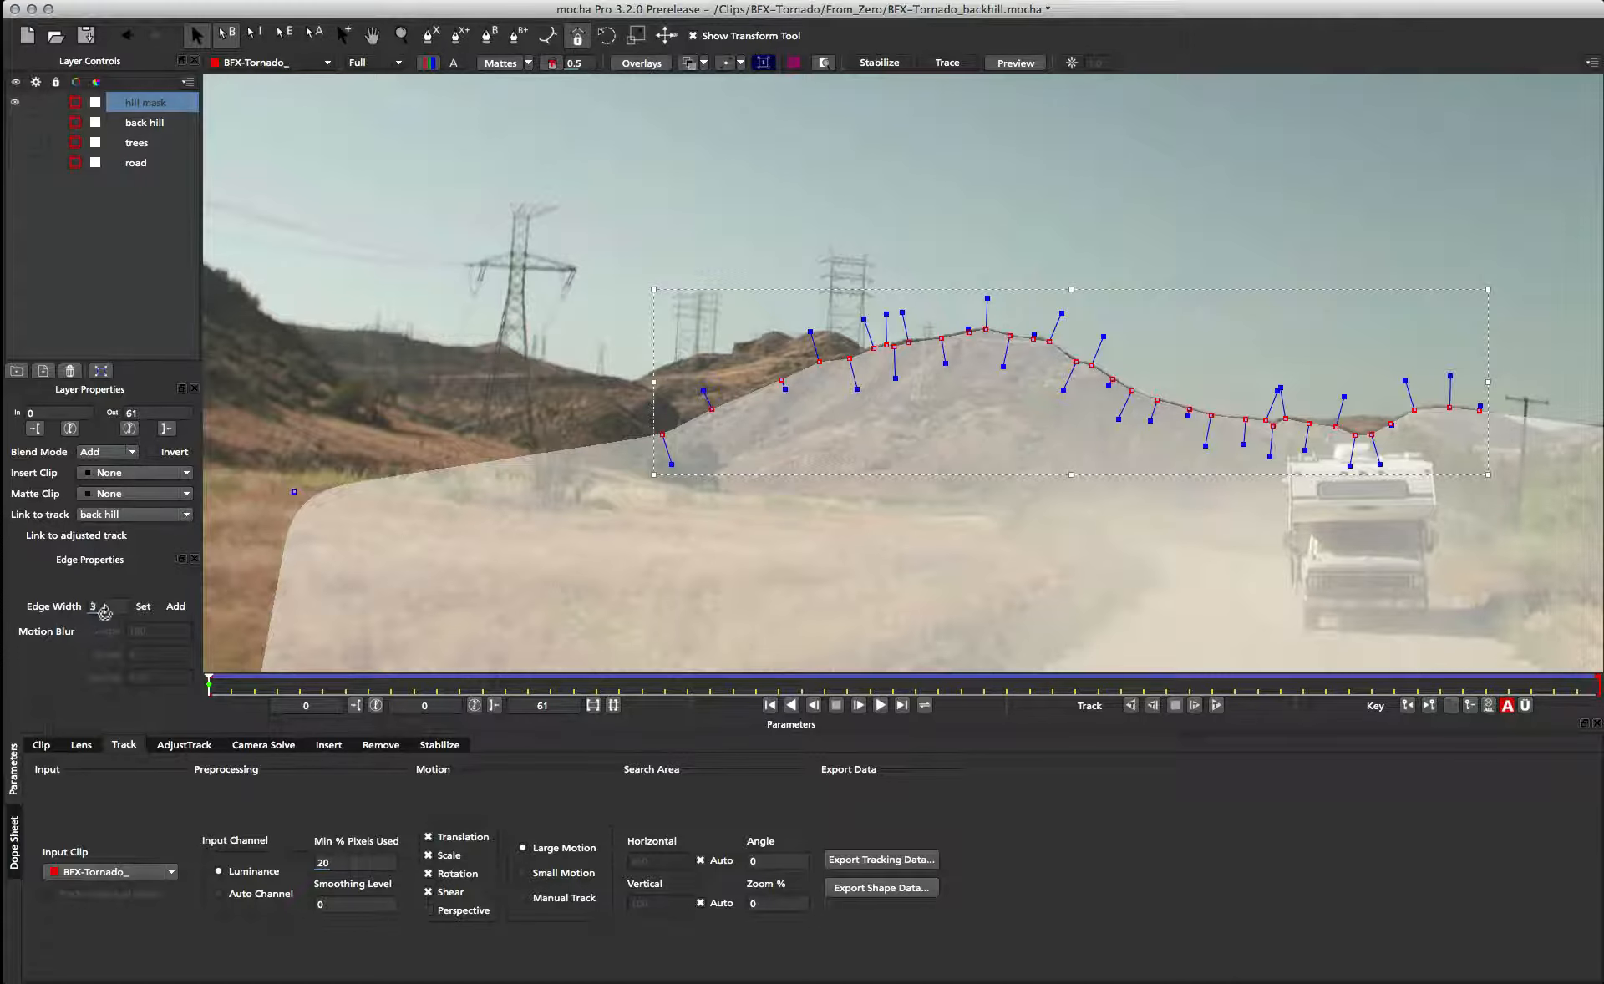
pyautogui.click(143, 608)
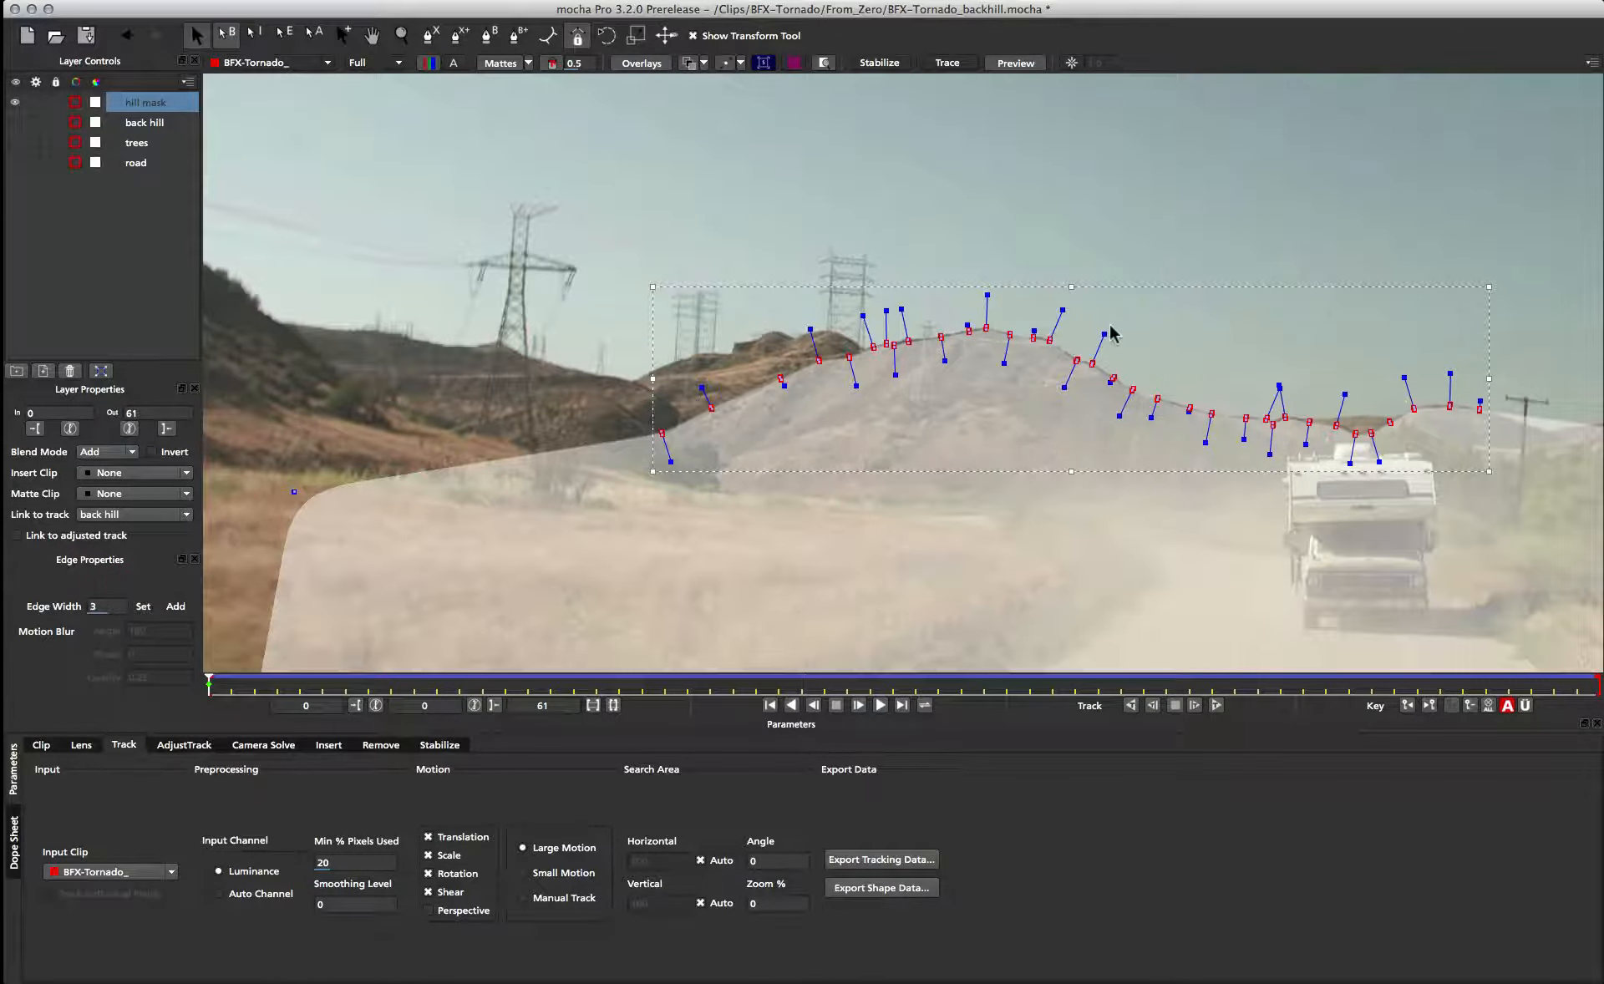
pyautogui.click(1151, 339)
# Step: Play the clip with the matte and spline overlays to check the softened hill mask through the shot
pyautogui.click(547, 66)
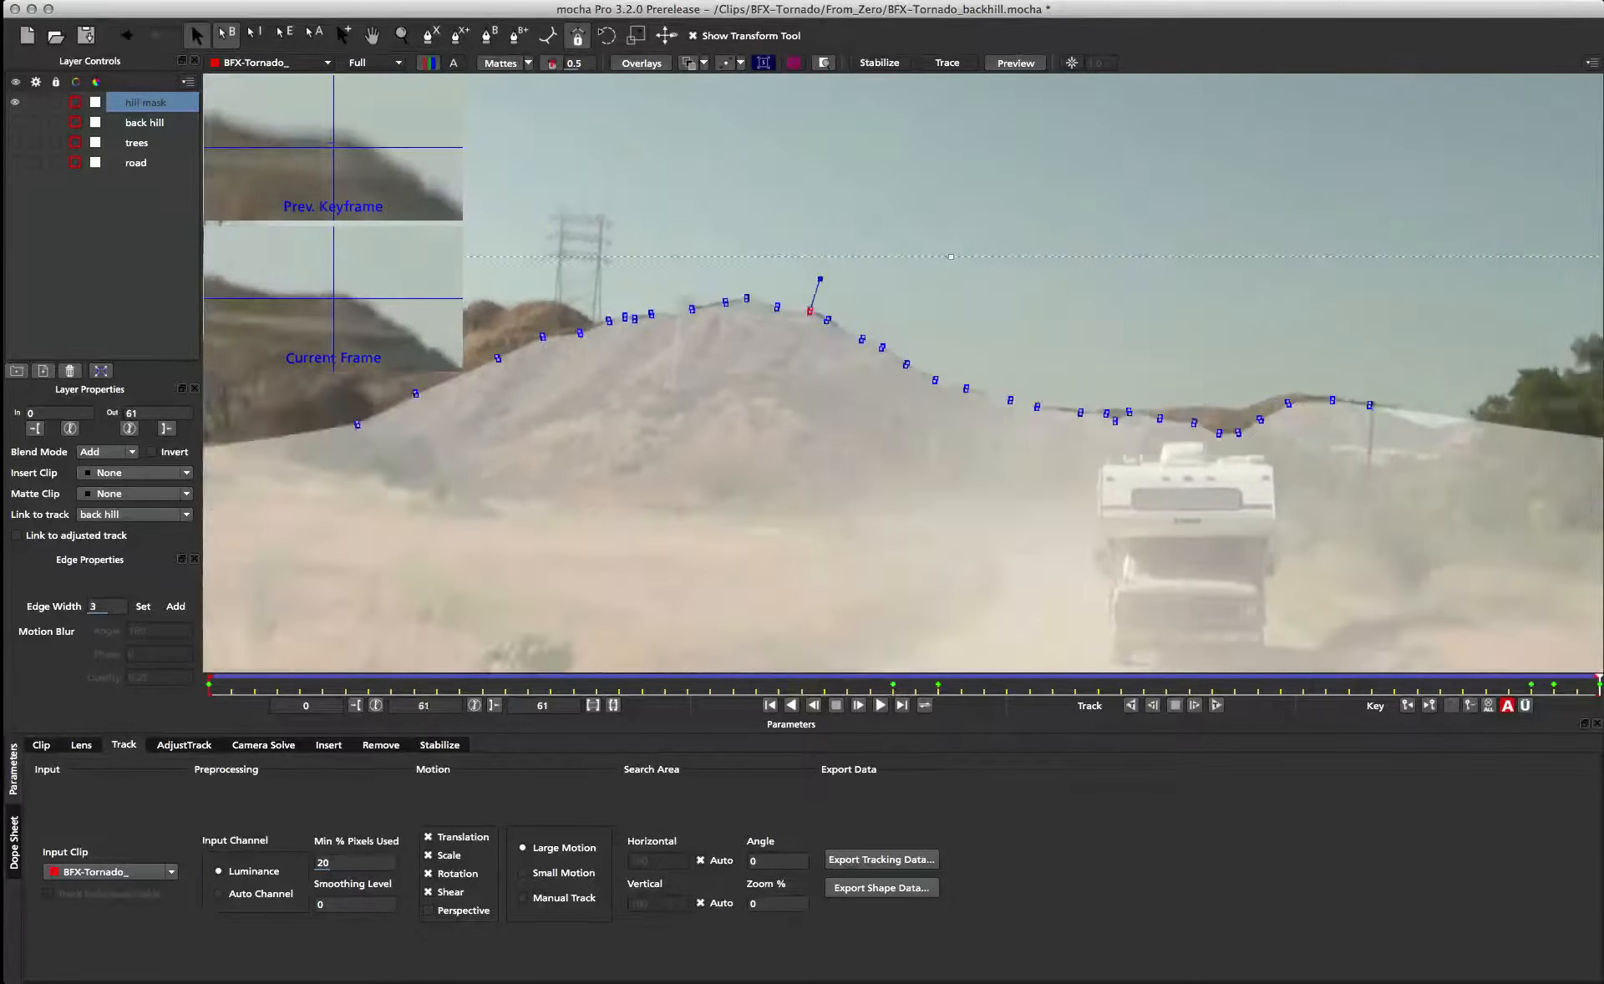
pyautogui.press('space')
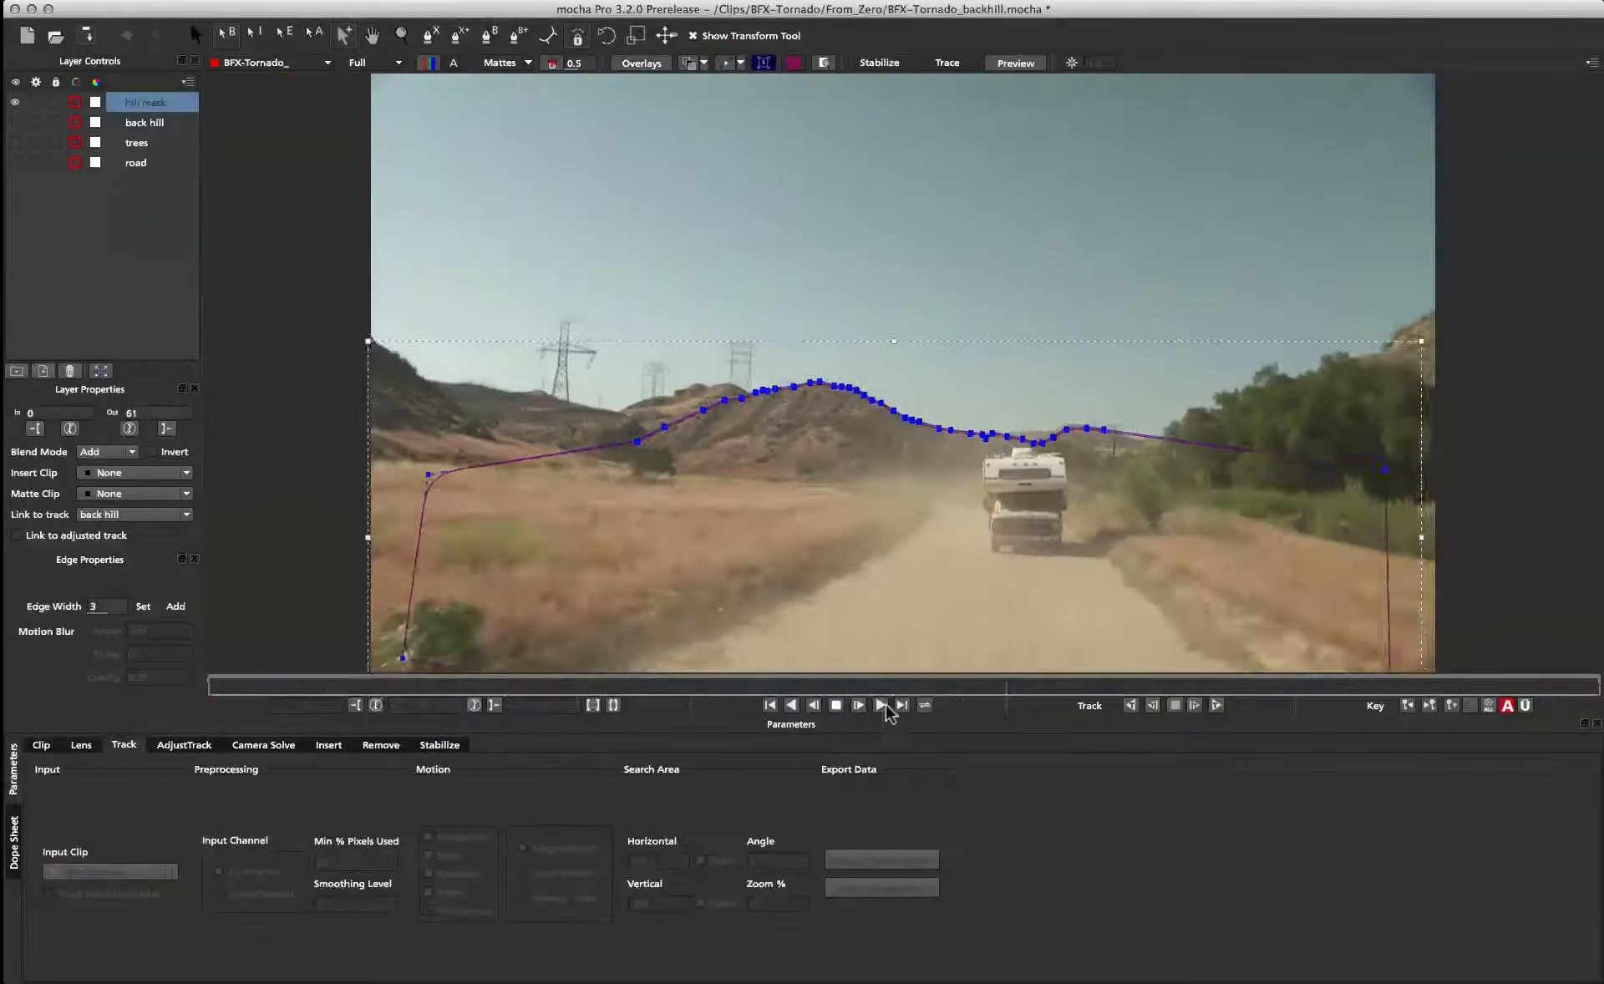
pyautogui.click(726, 64)
pyautogui.click(686, 63)
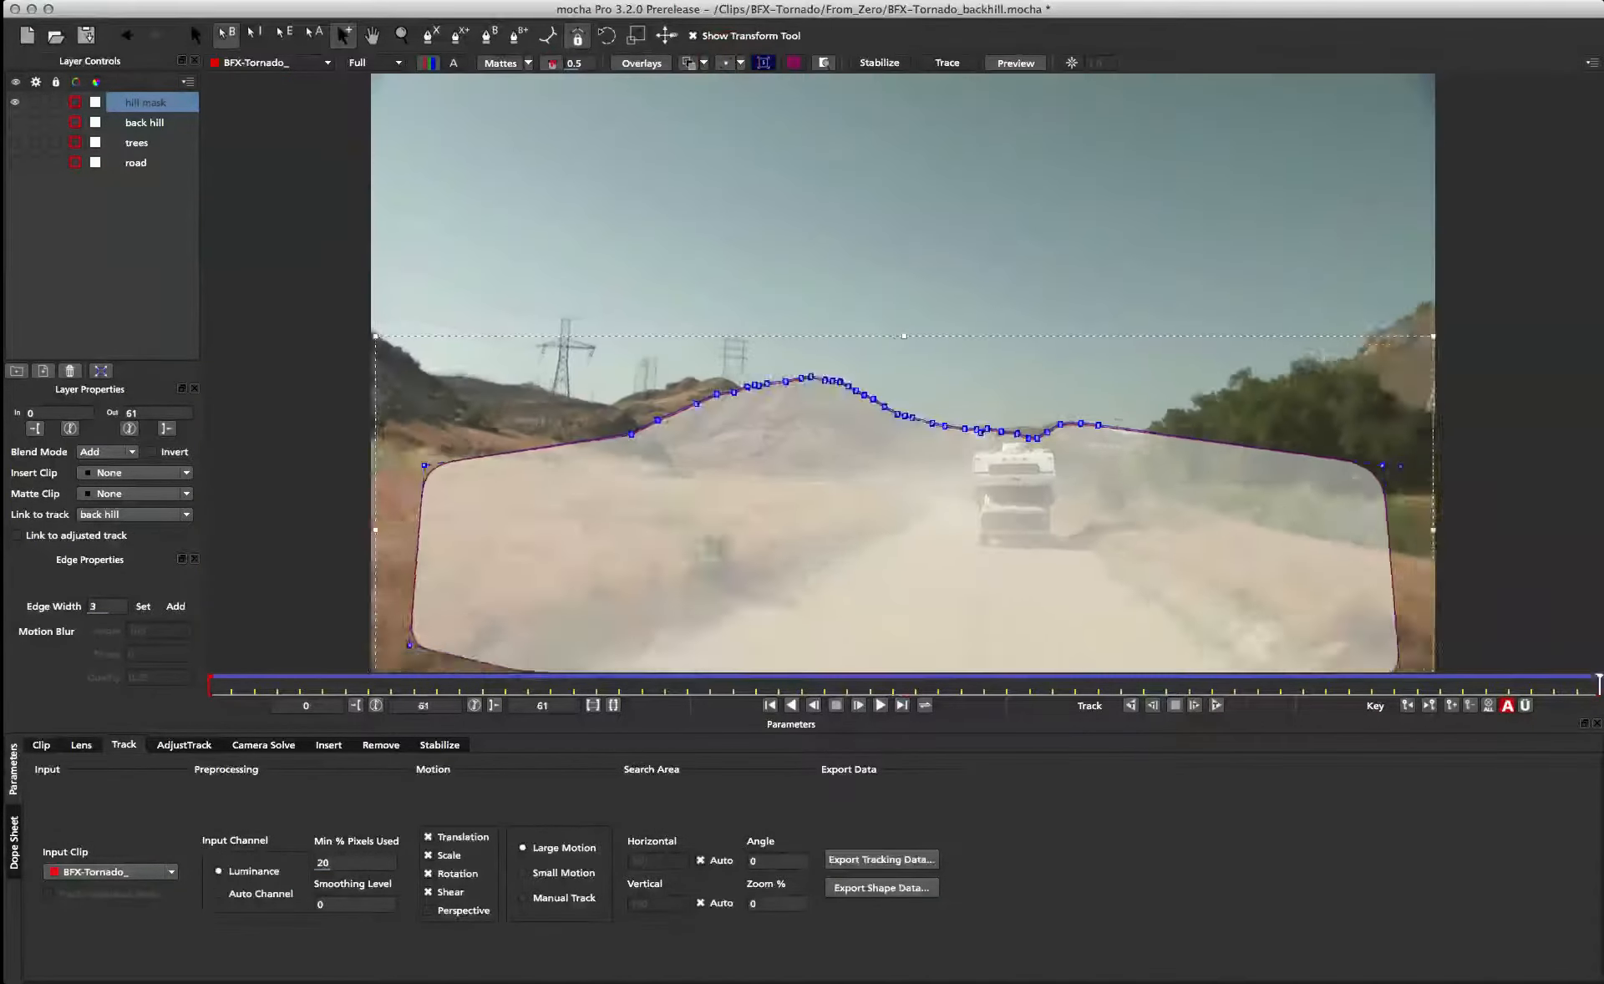
pyautogui.click(881, 705)
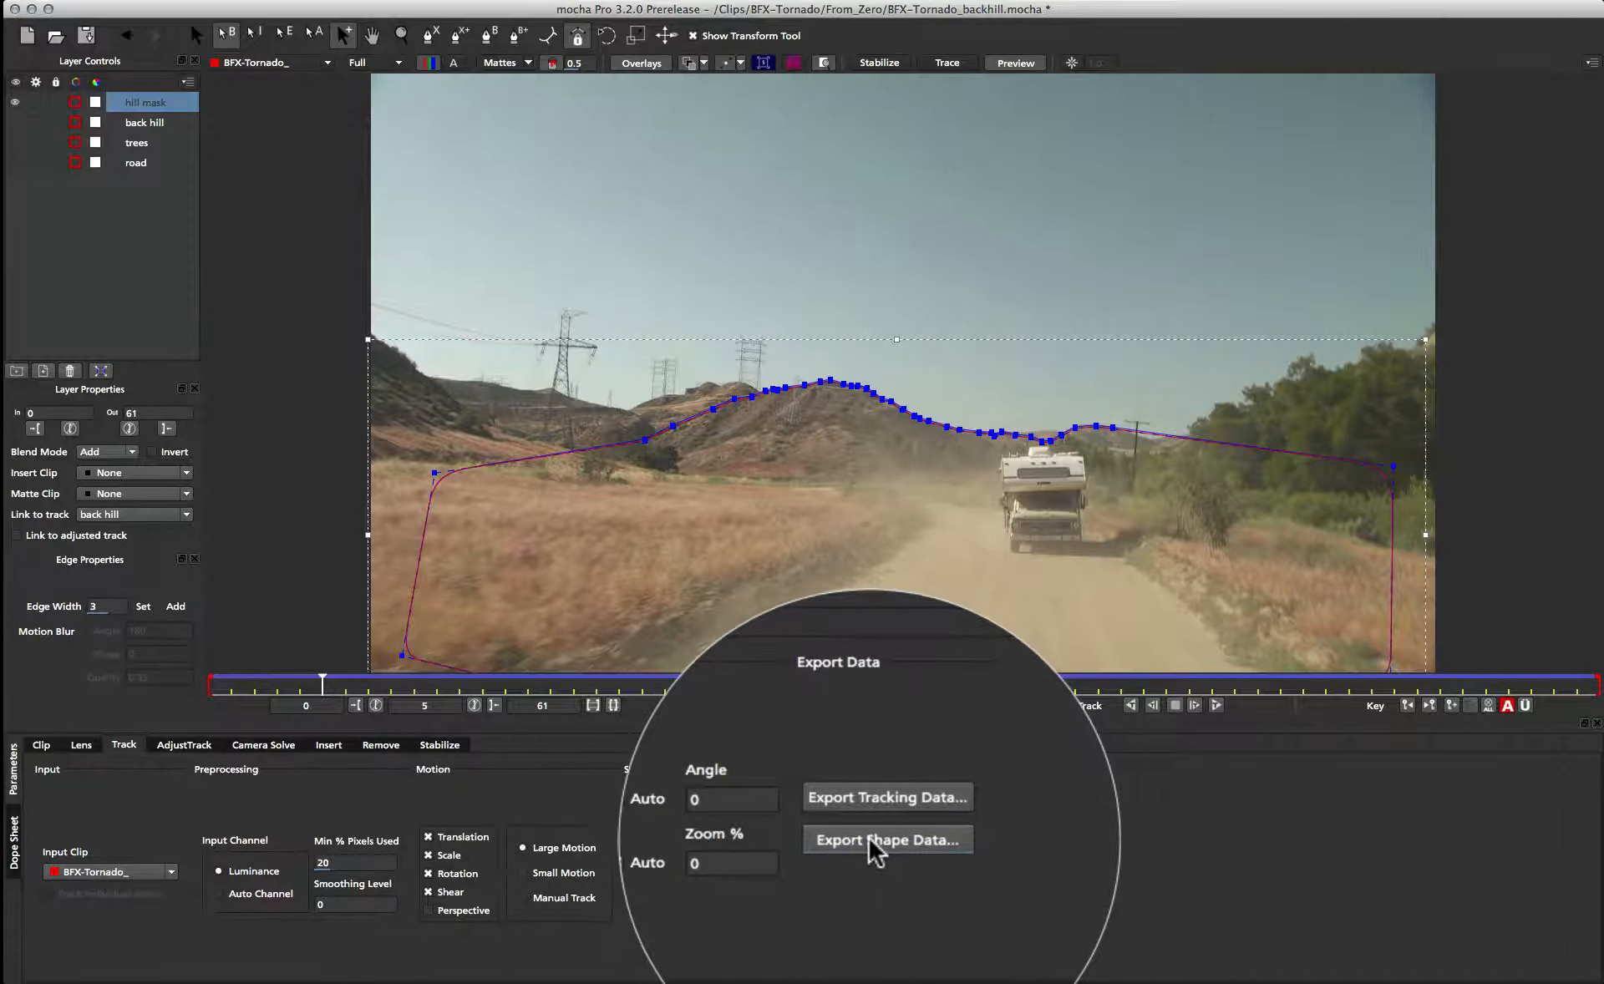
# Step: Copy the selected hill mask layer's shape data to the clipboard as Nuke v6.2 Roto (*.nk) and switch to Nuke
pyautogui.click(871, 888)
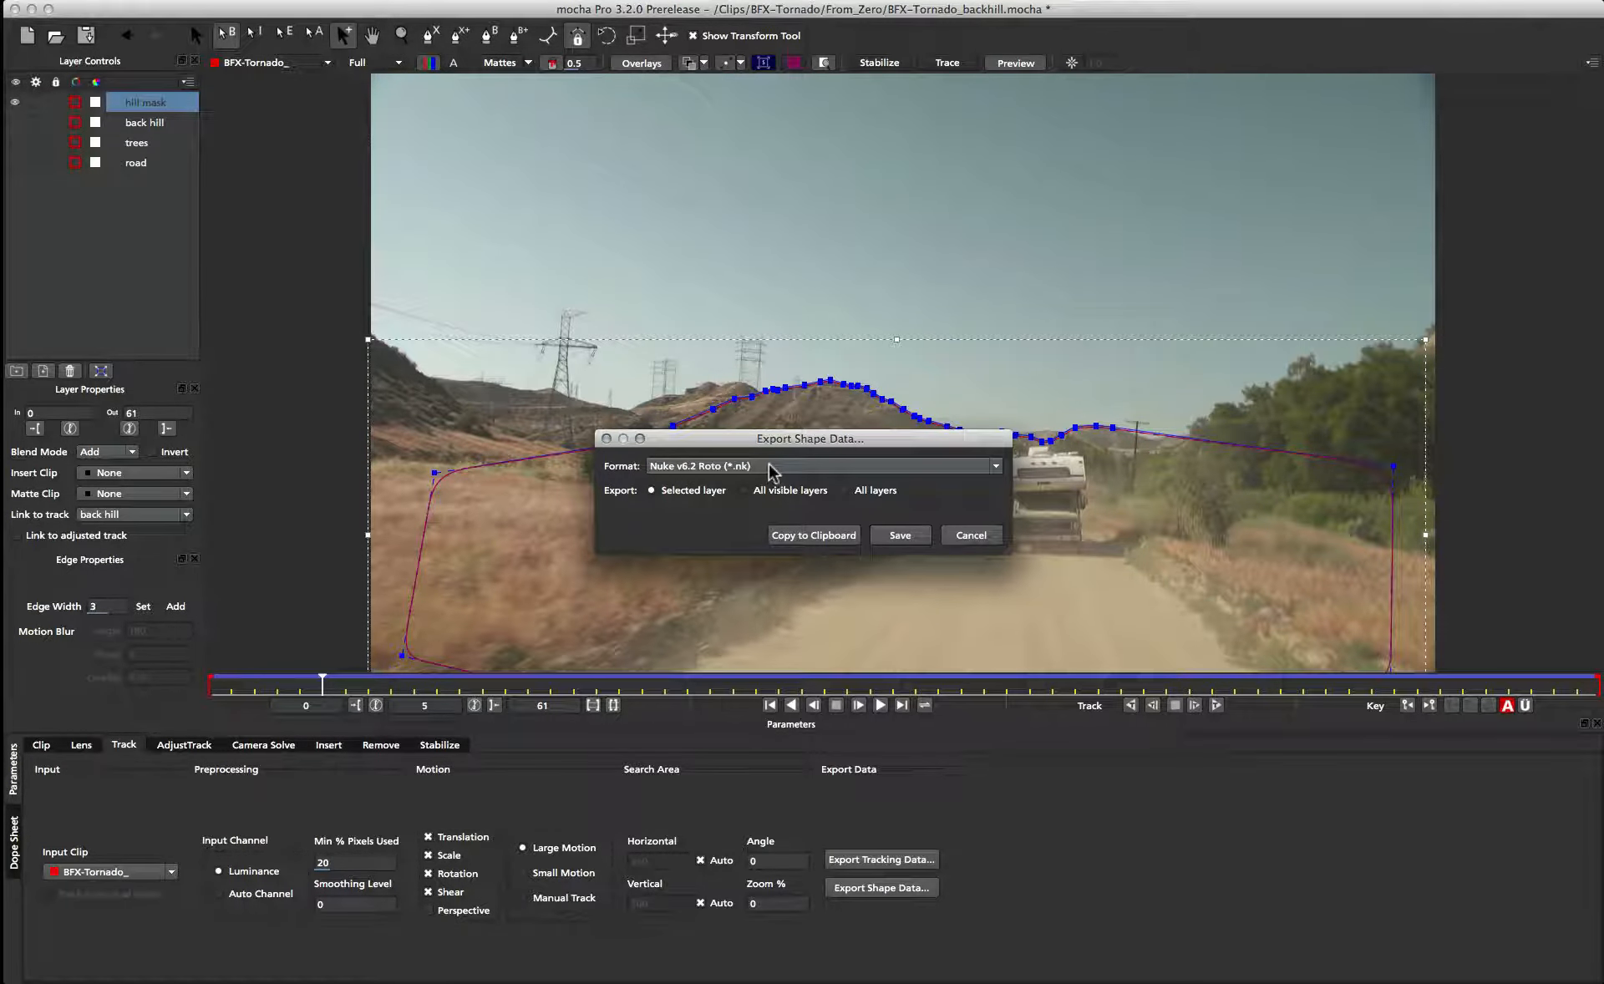
pyautogui.click(794, 539)
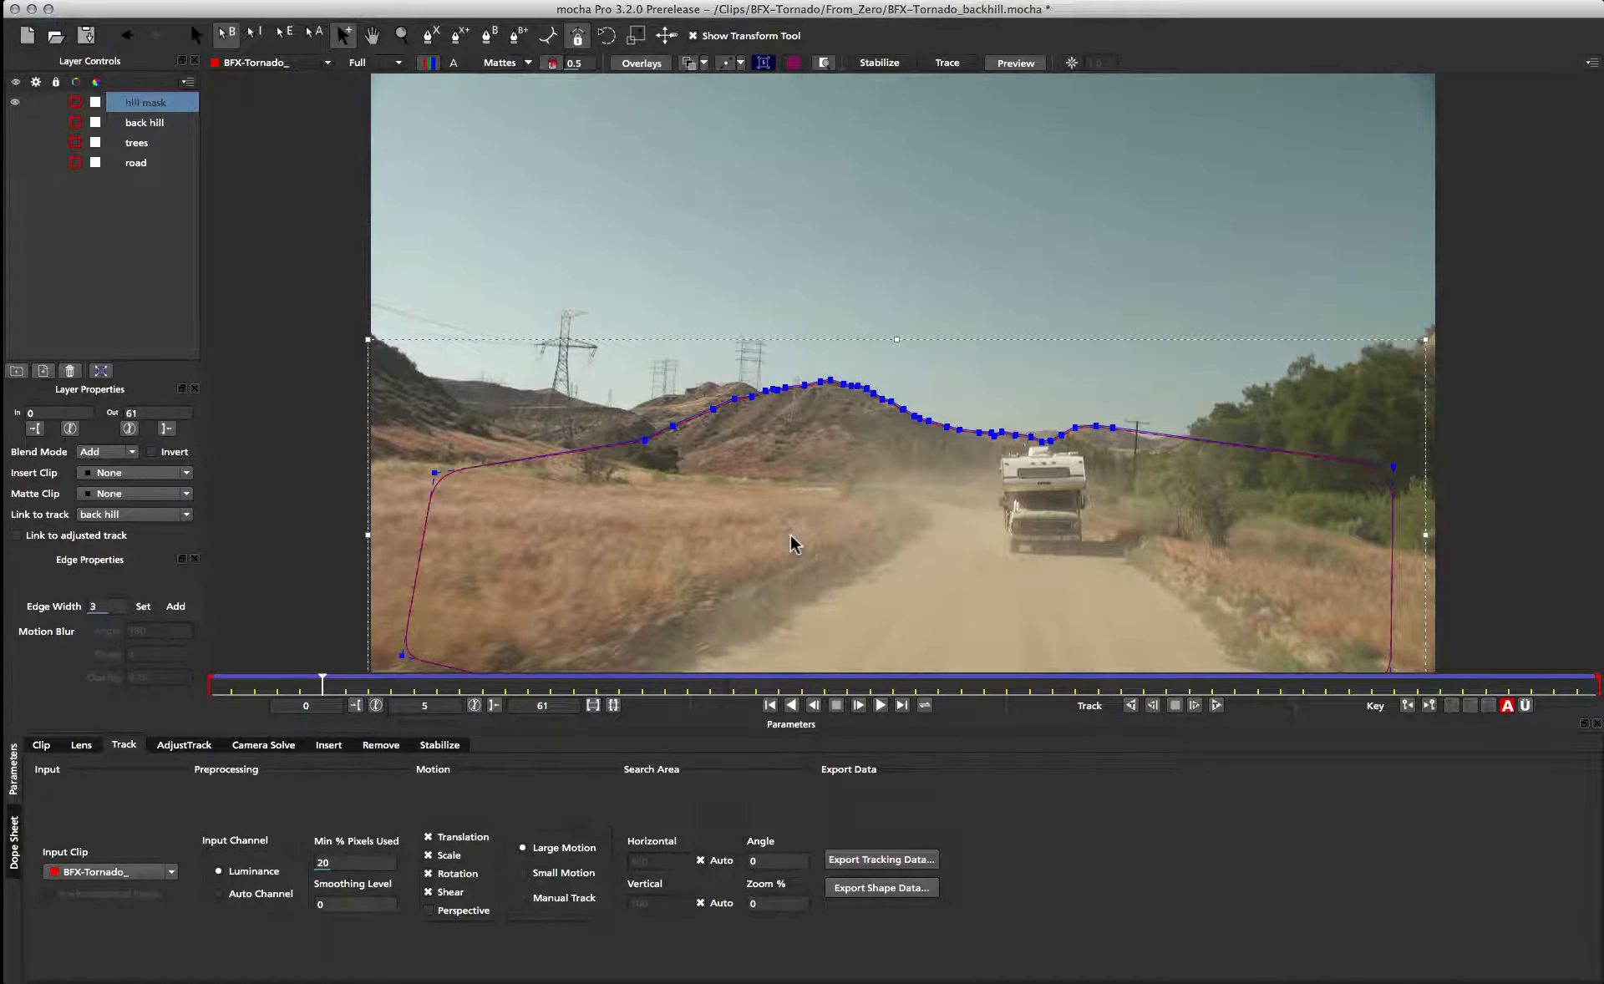
pyautogui.press('super+Tab')
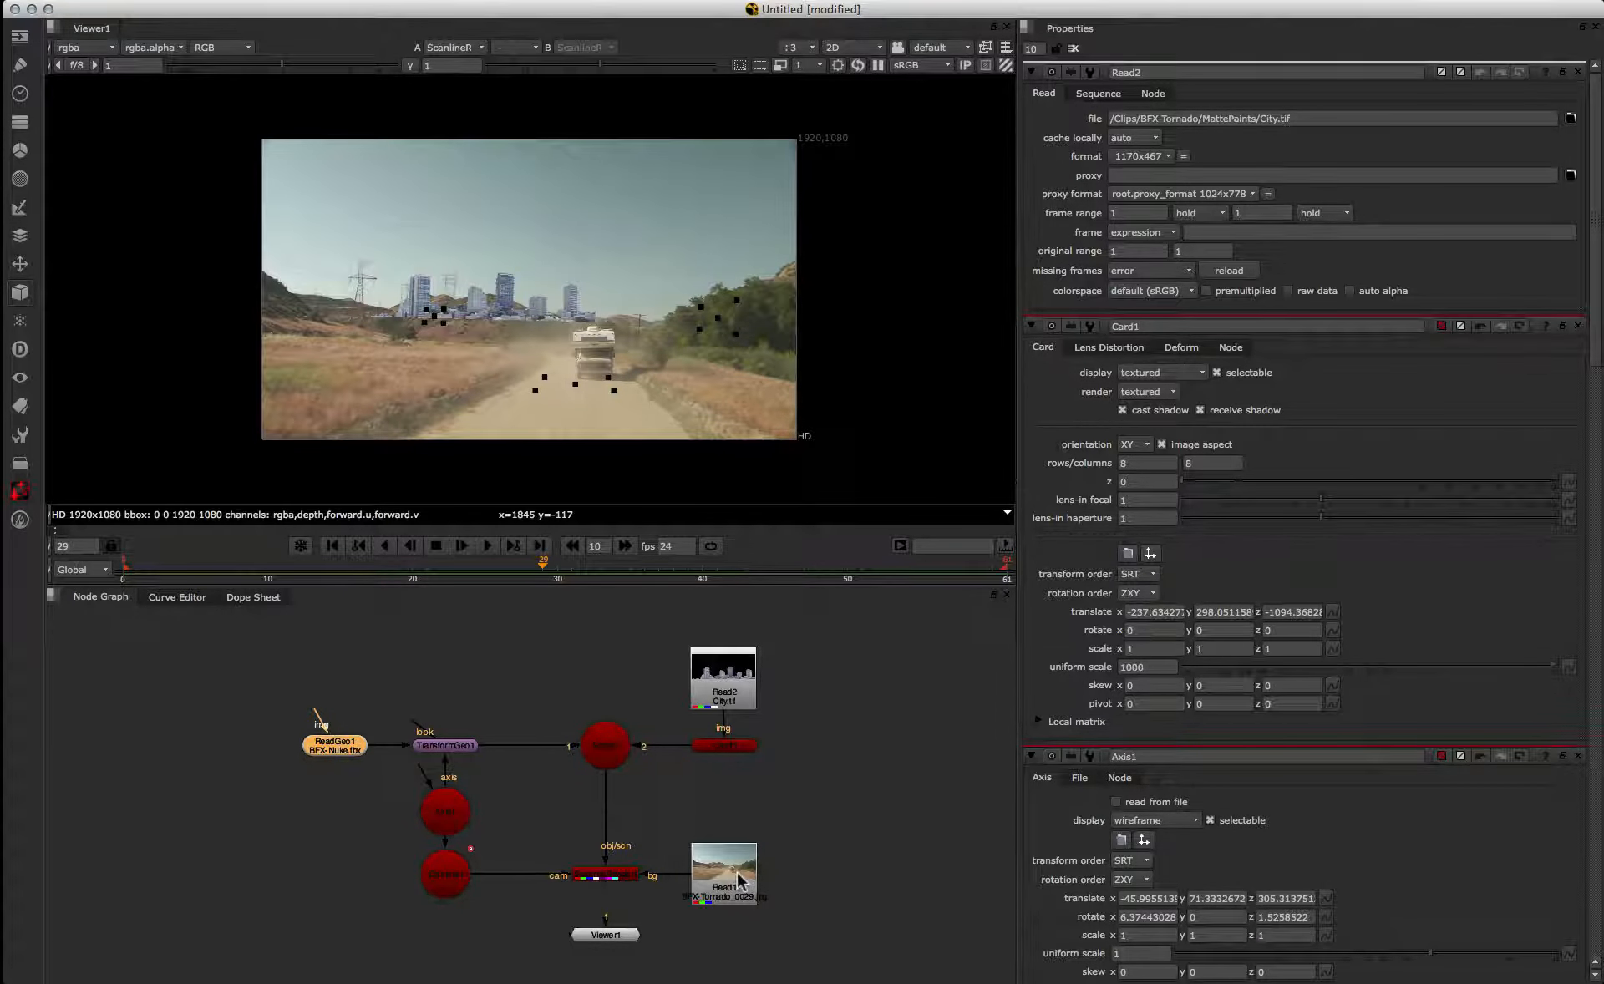
# Step: Lower the Viewer1 node in the node graph to make room below the ScanlineRender node
pyautogui.moveTo(744, 858)
pyautogui.mouseDown()
pyautogui.moveTo(760, 858)
pyautogui.moveTo(745, 858)
pyautogui.mouseUp()
pyautogui.moveTo(676, 918); pyautogui.dragTo(612, 806, button='middle')
pyautogui.moveTo(542, 823); pyautogui.dragTo(541, 943)
# Step: Paste the mocha Roto node under the Read1 plate and reconnect the ScanlineRender background input directly to Read1
pyautogui.moveTo(666, 761); pyautogui.dragTo(681, 761)
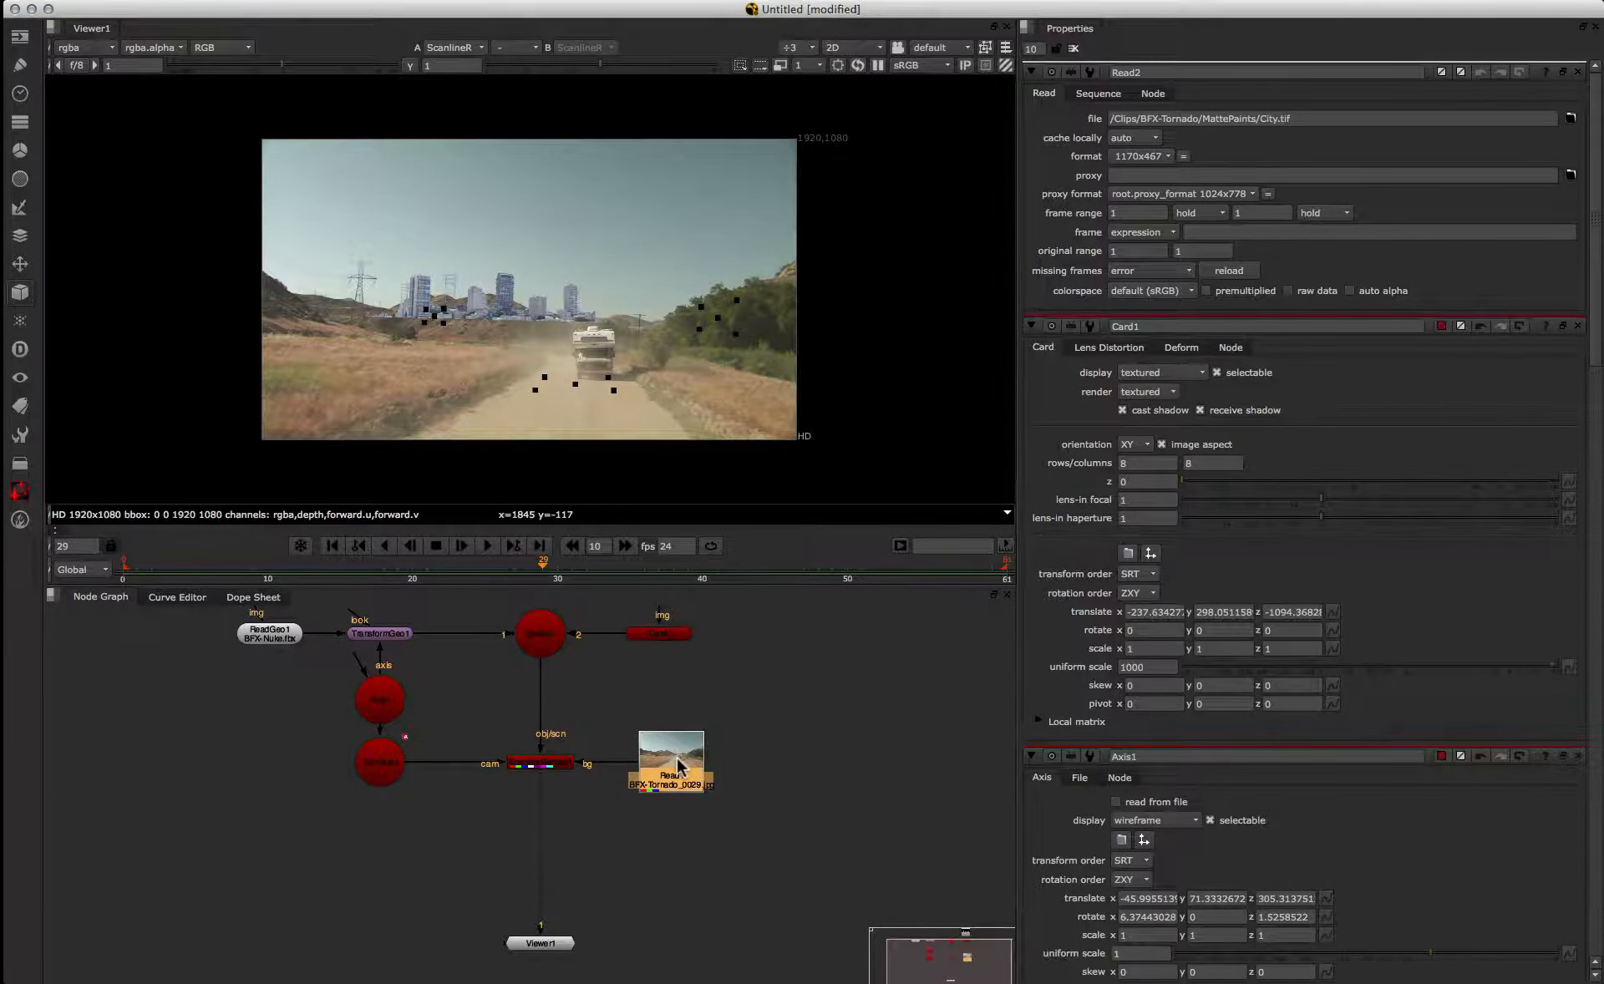
pyautogui.press('super+v')
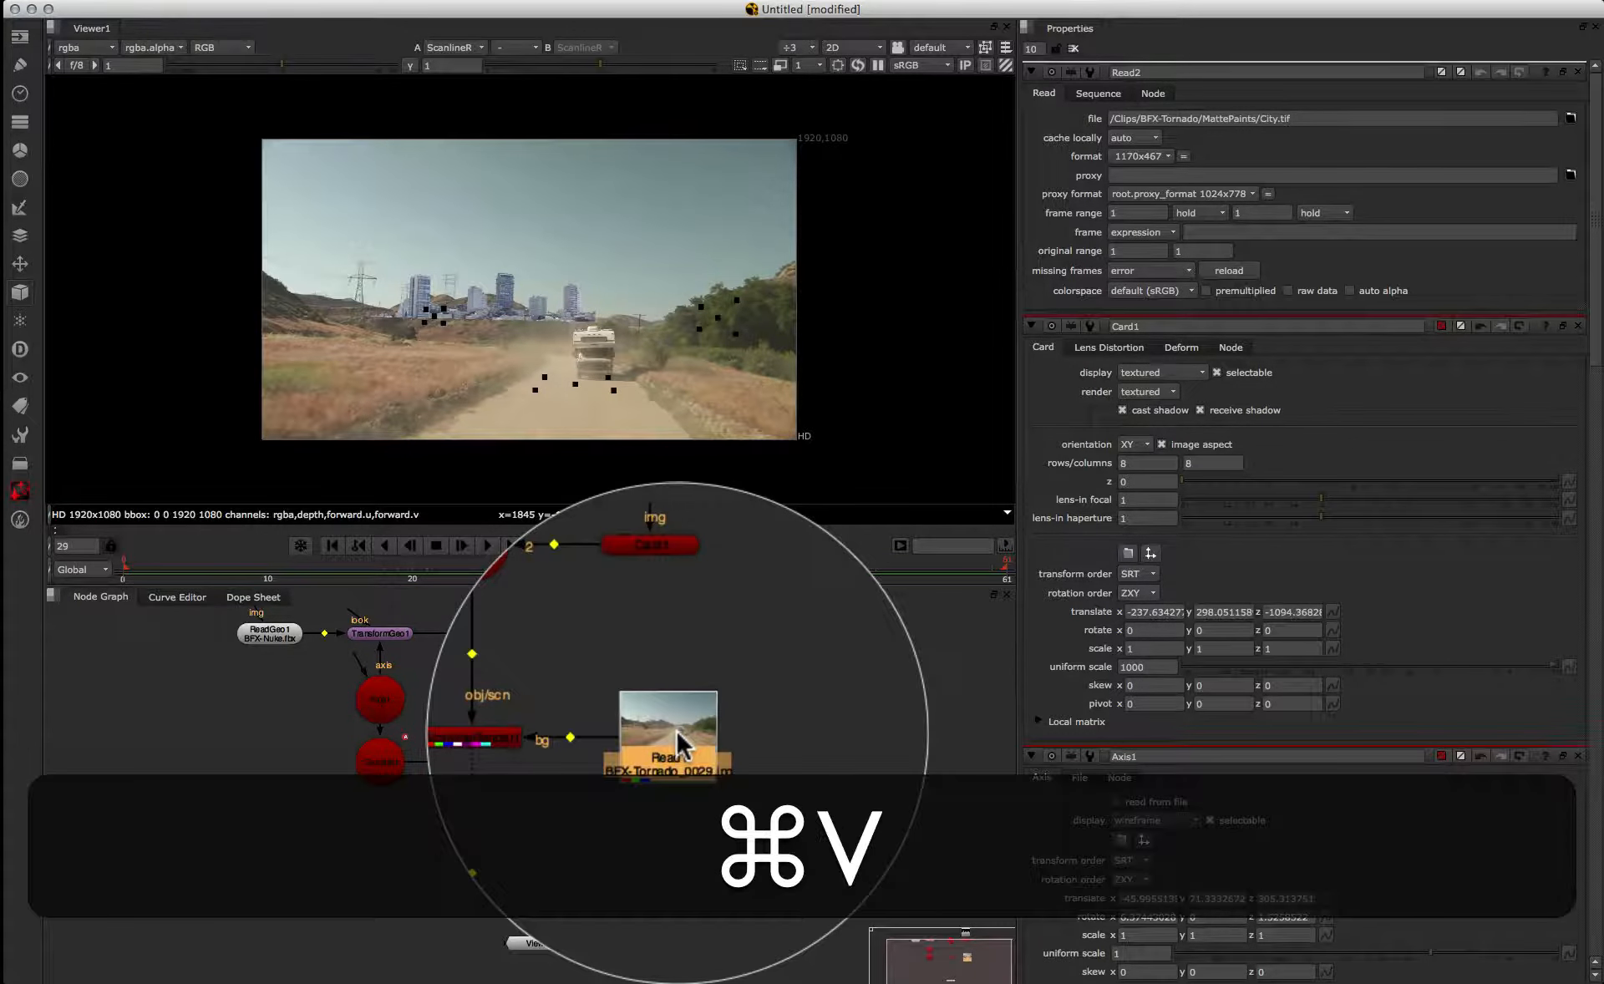
pyautogui.click(660, 756)
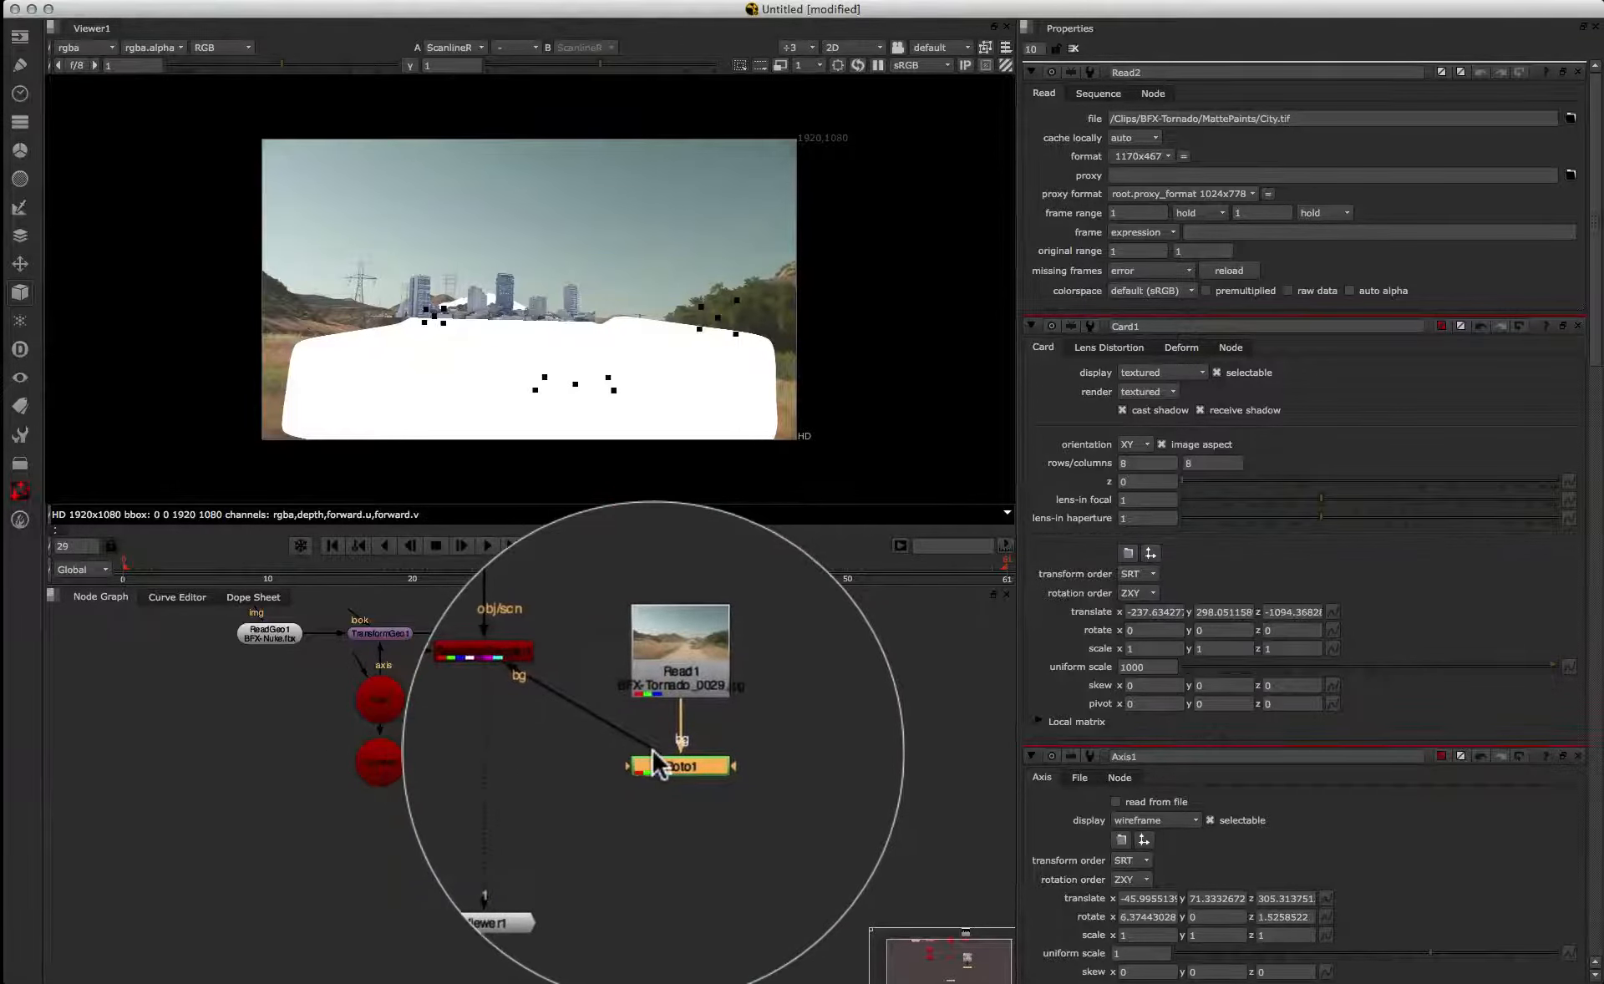
pyautogui.moveTo(651, 748)
pyautogui.mouseDown()
pyautogui.moveTo(612, 729)
pyautogui.moveTo(648, 733)
pyautogui.mouseUp()
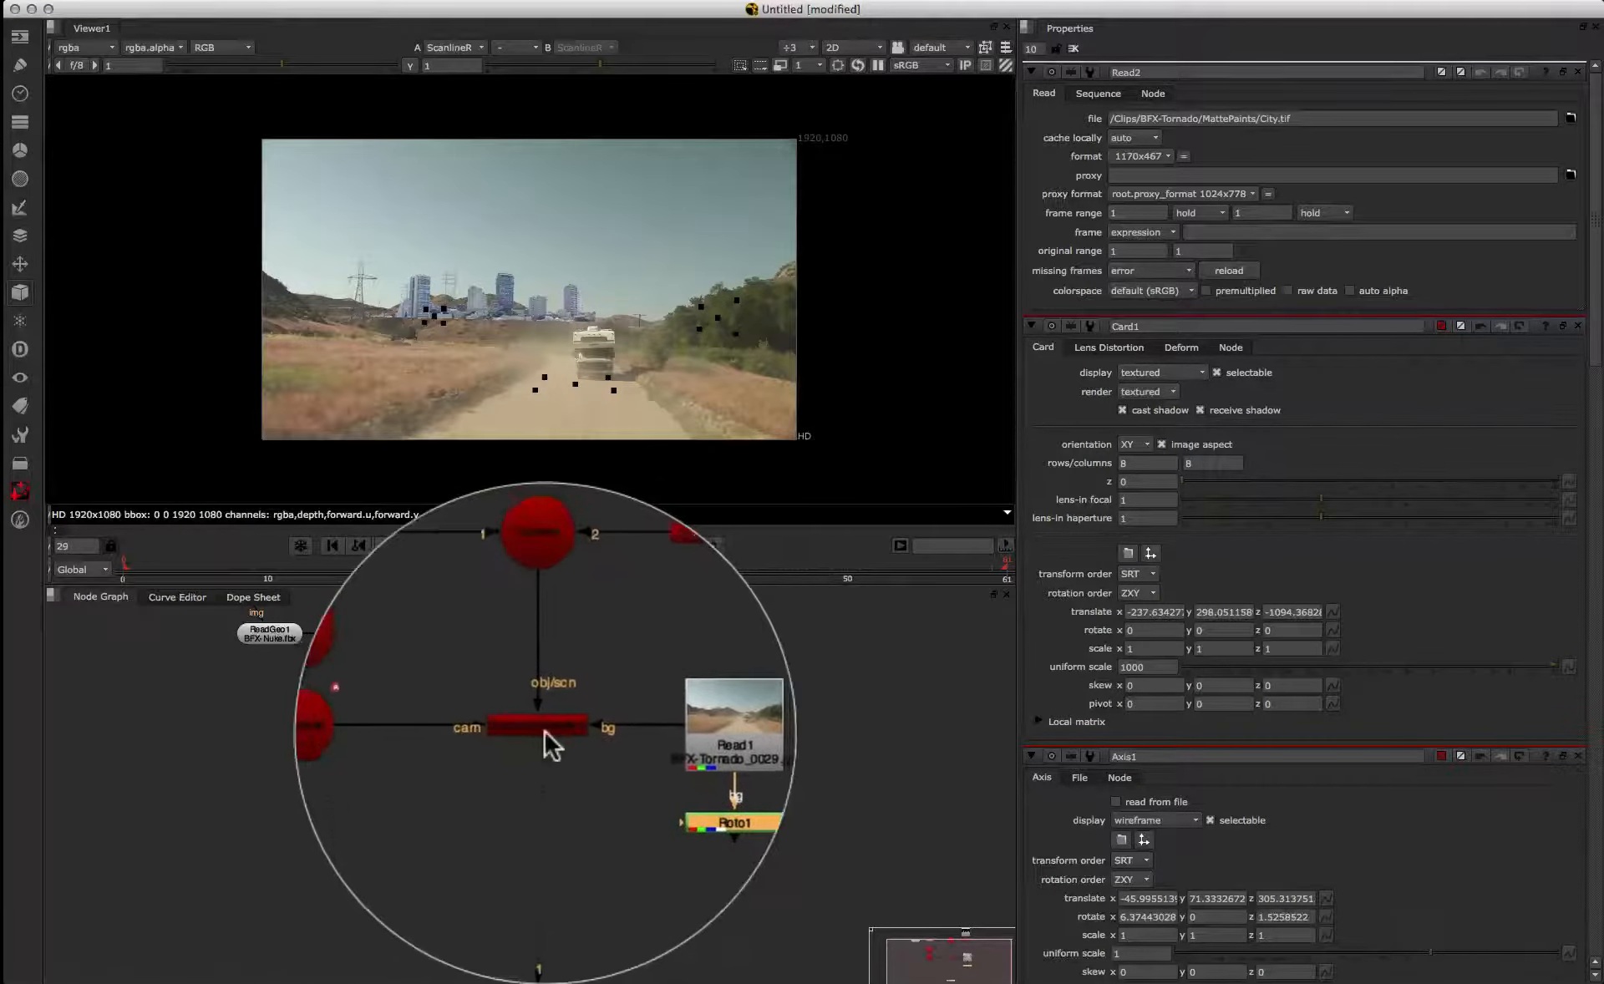
pyautogui.click(667, 742)
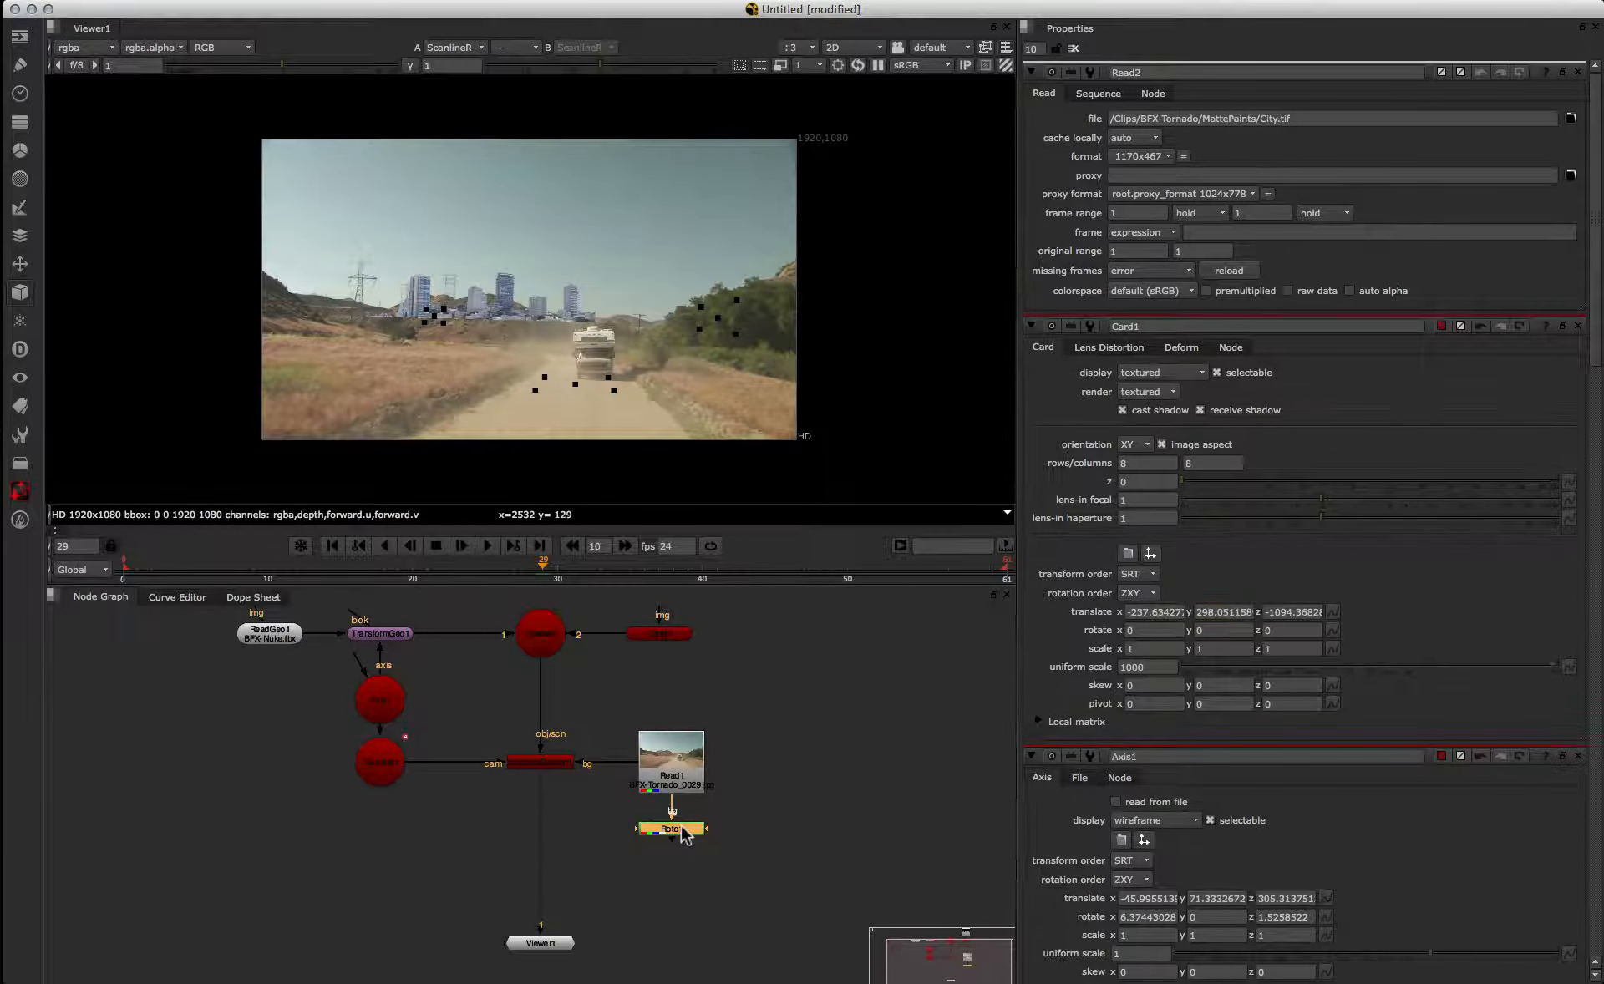
# Step: Set the Roto1 node's output to alpha
pyautogui.doubleClick(682, 829)
pyautogui.click(1153, 136)
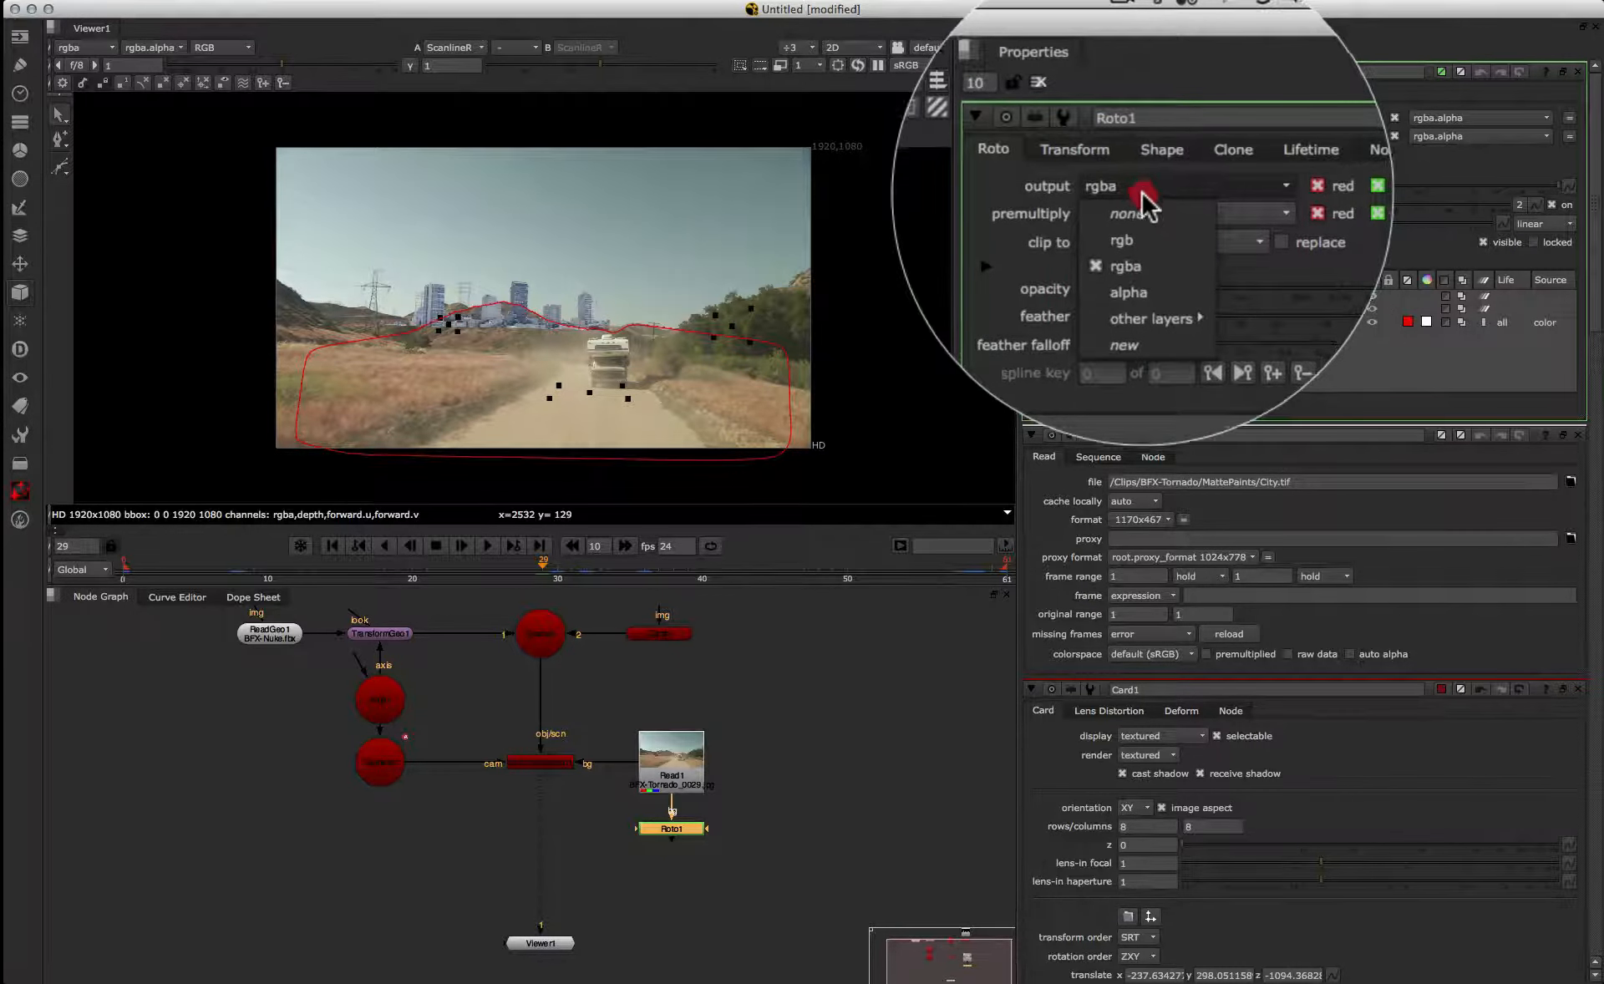
pyautogui.click(1128, 250)
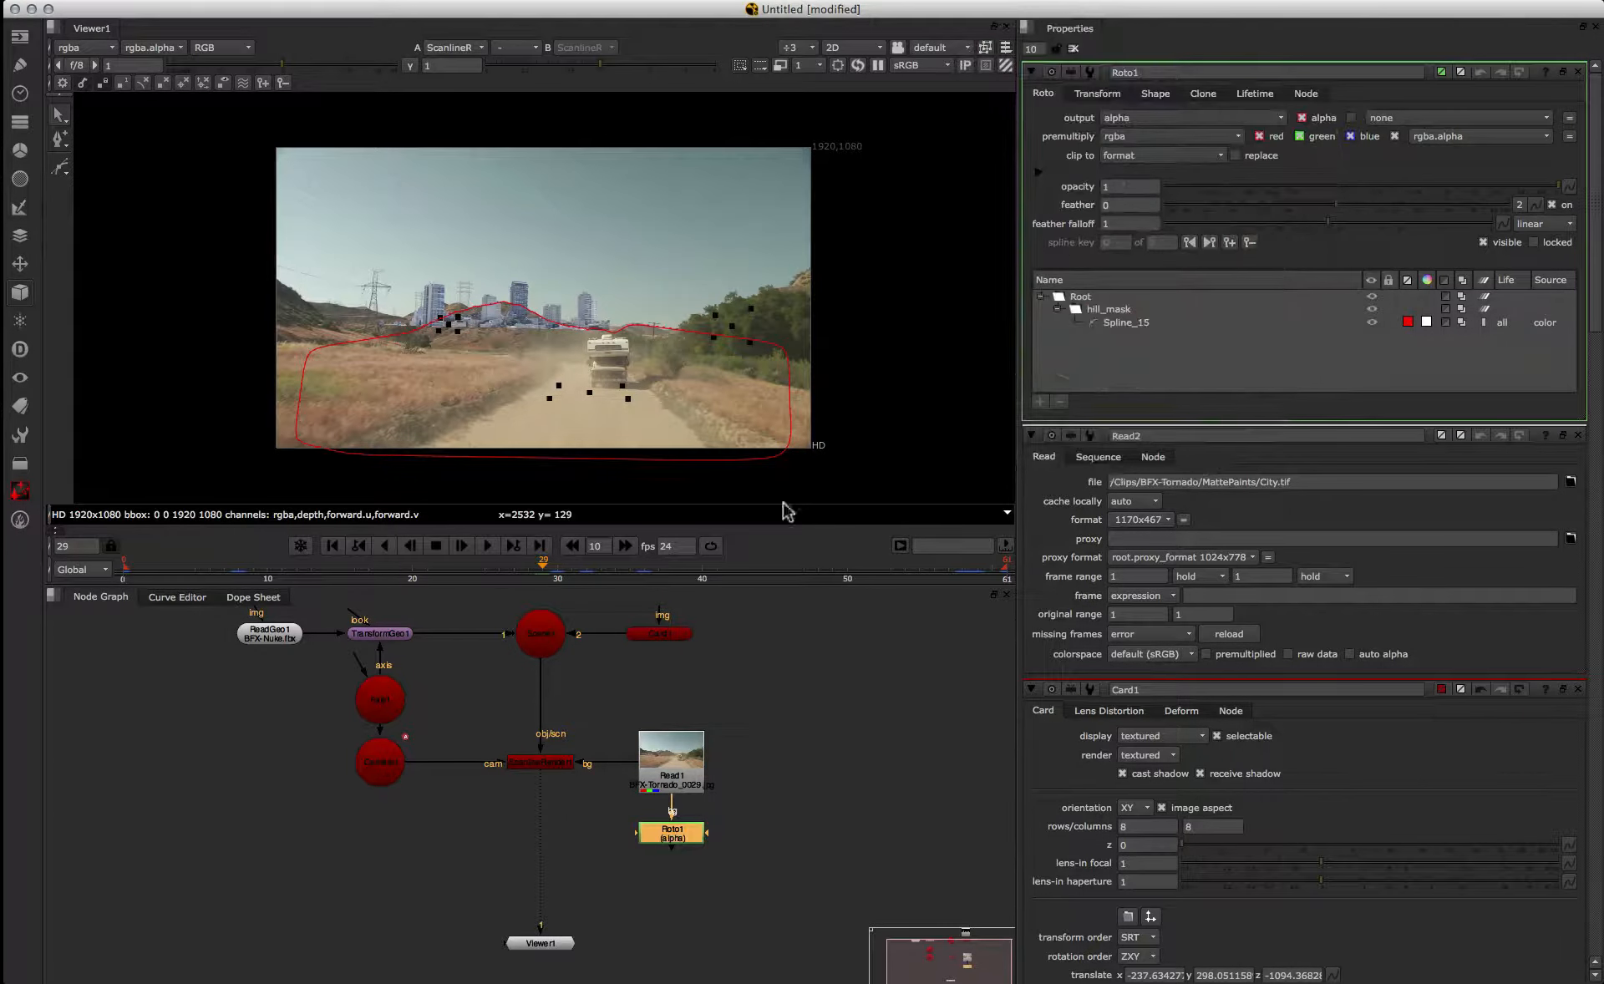
# Step: Merge Roto1 over ScanlineRender1 with a Merge node and place it between the render and the viewer
pyautogui.click(671, 839)
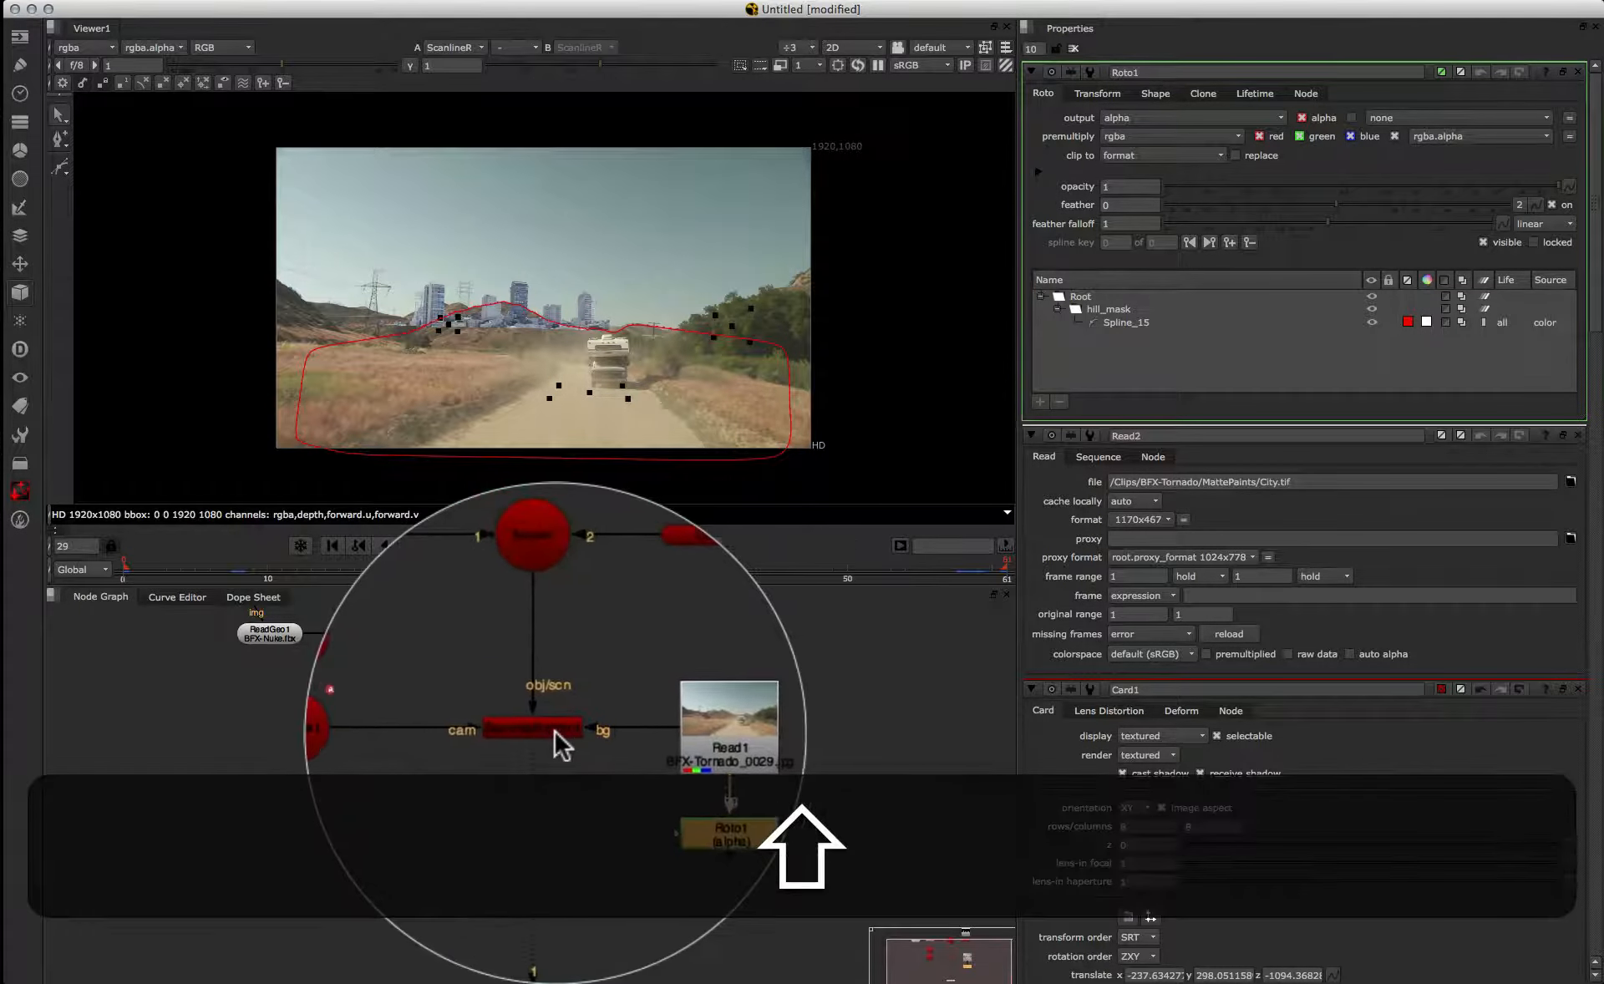
pyautogui.keyDown('shift'); pyautogui.click(554, 729); pyautogui.keyUp('shift')
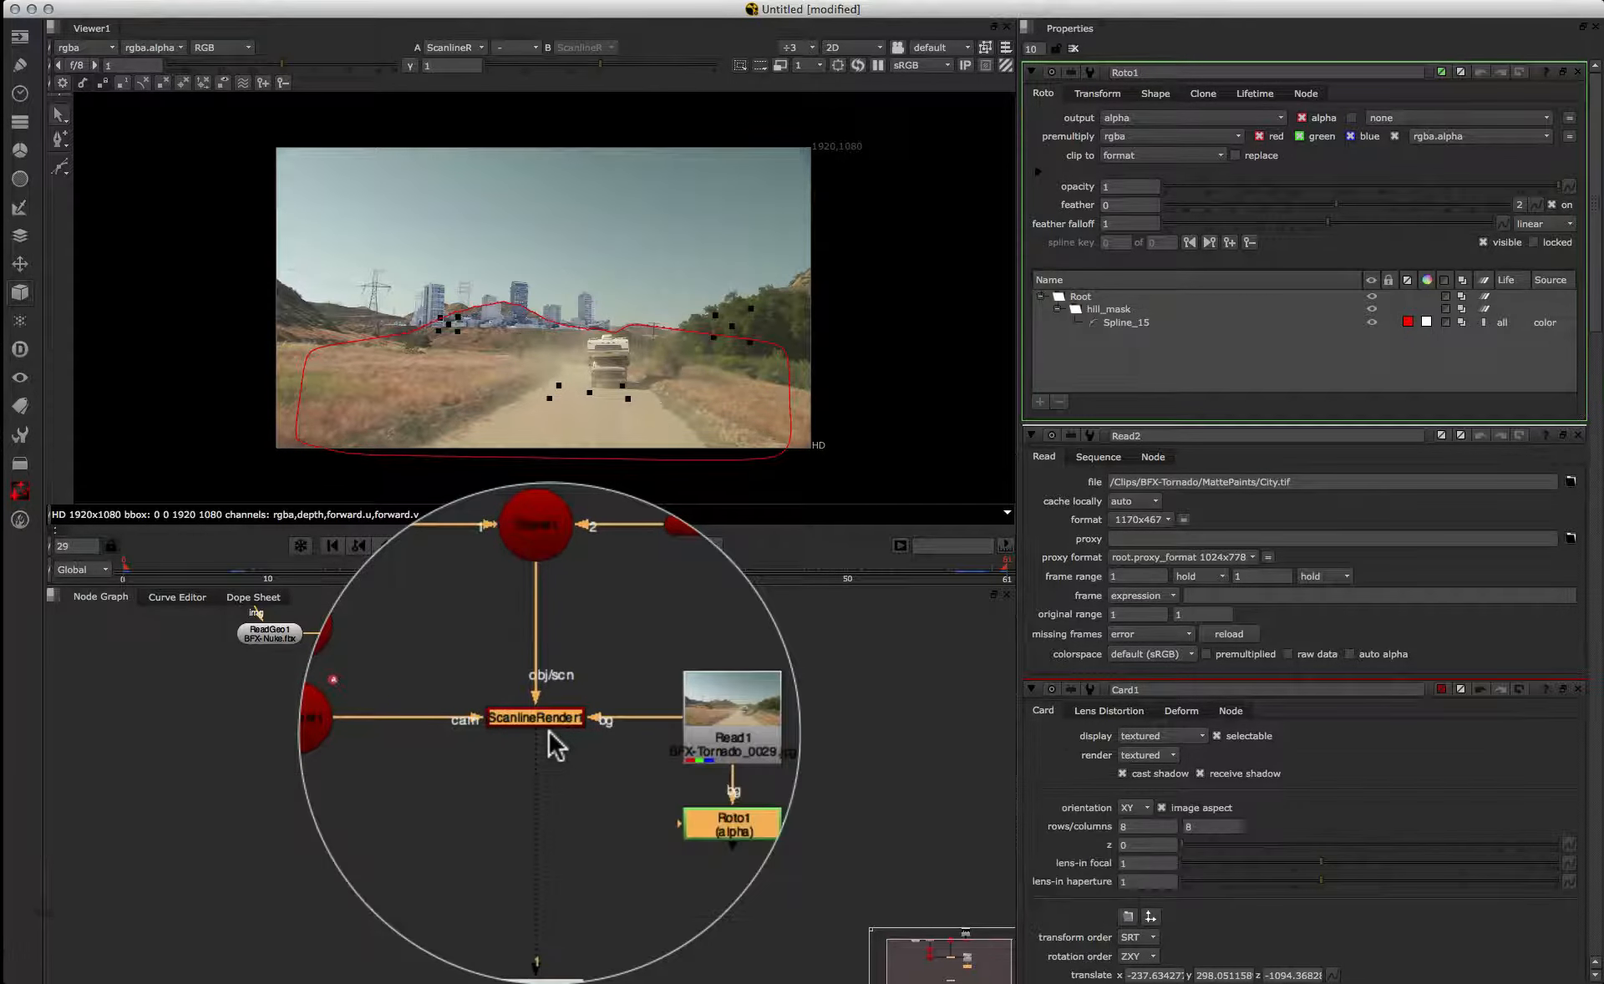
pyautogui.press('m')
pyautogui.moveTo(548, 729); pyautogui.dragTo(544, 790)
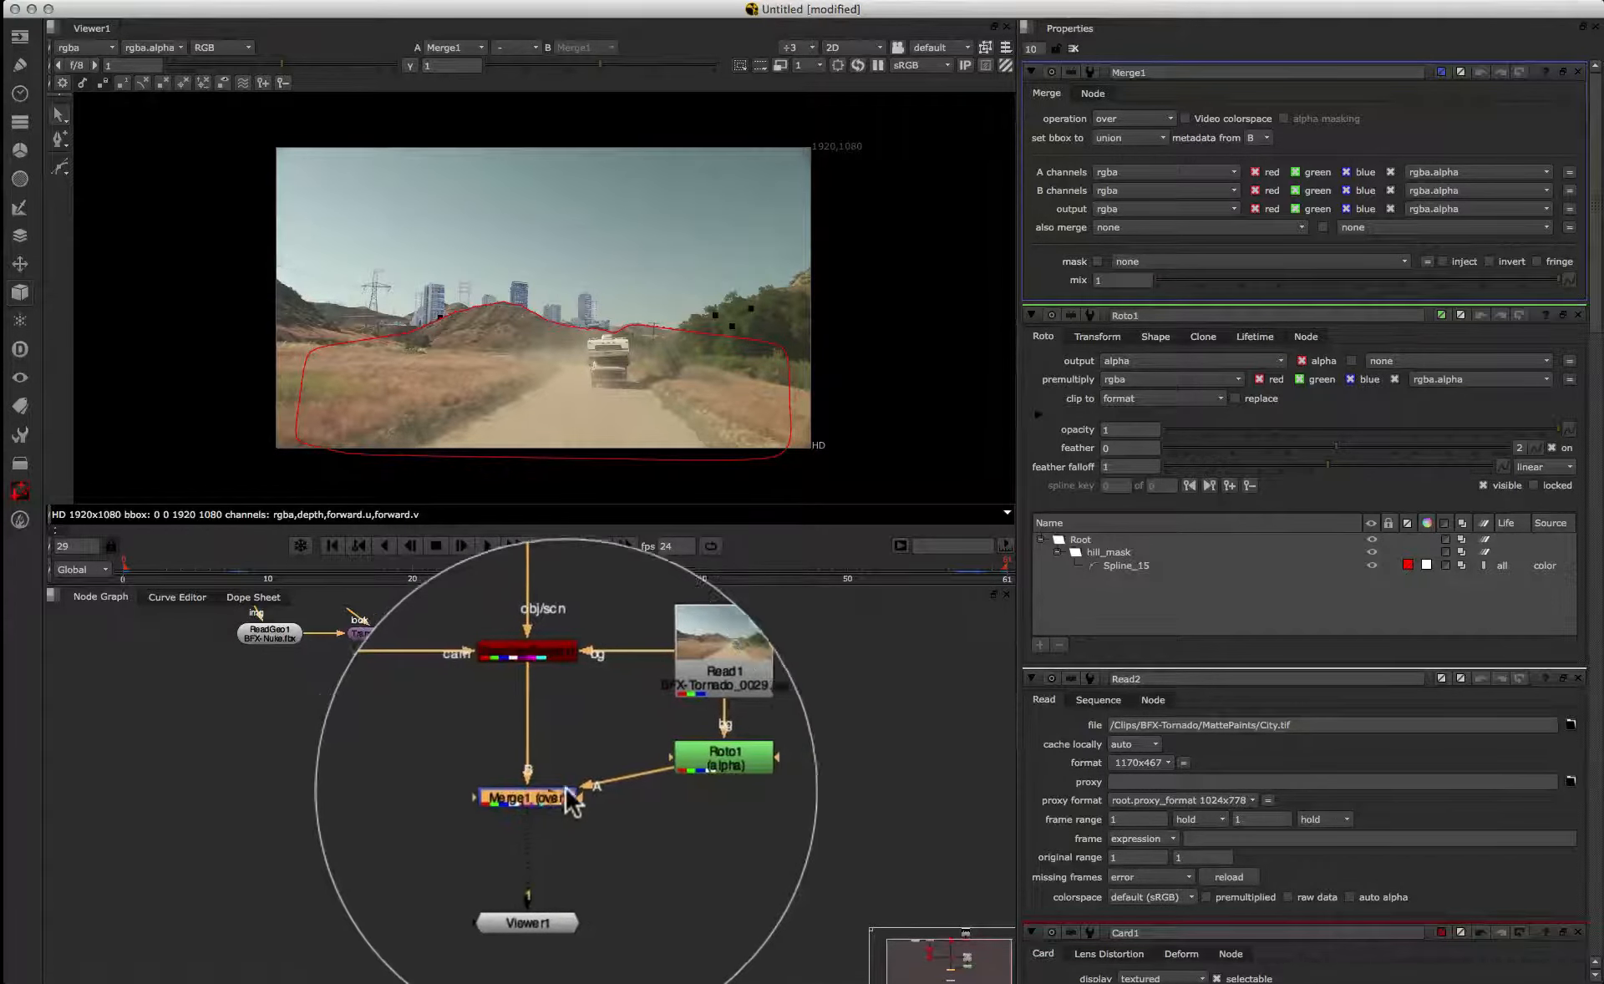
# Step: Lower the Roto1 node in the node graph so it sits level with the Merge1 node
pyautogui.moveTo(663, 769); pyautogui.dragTo(663, 805)
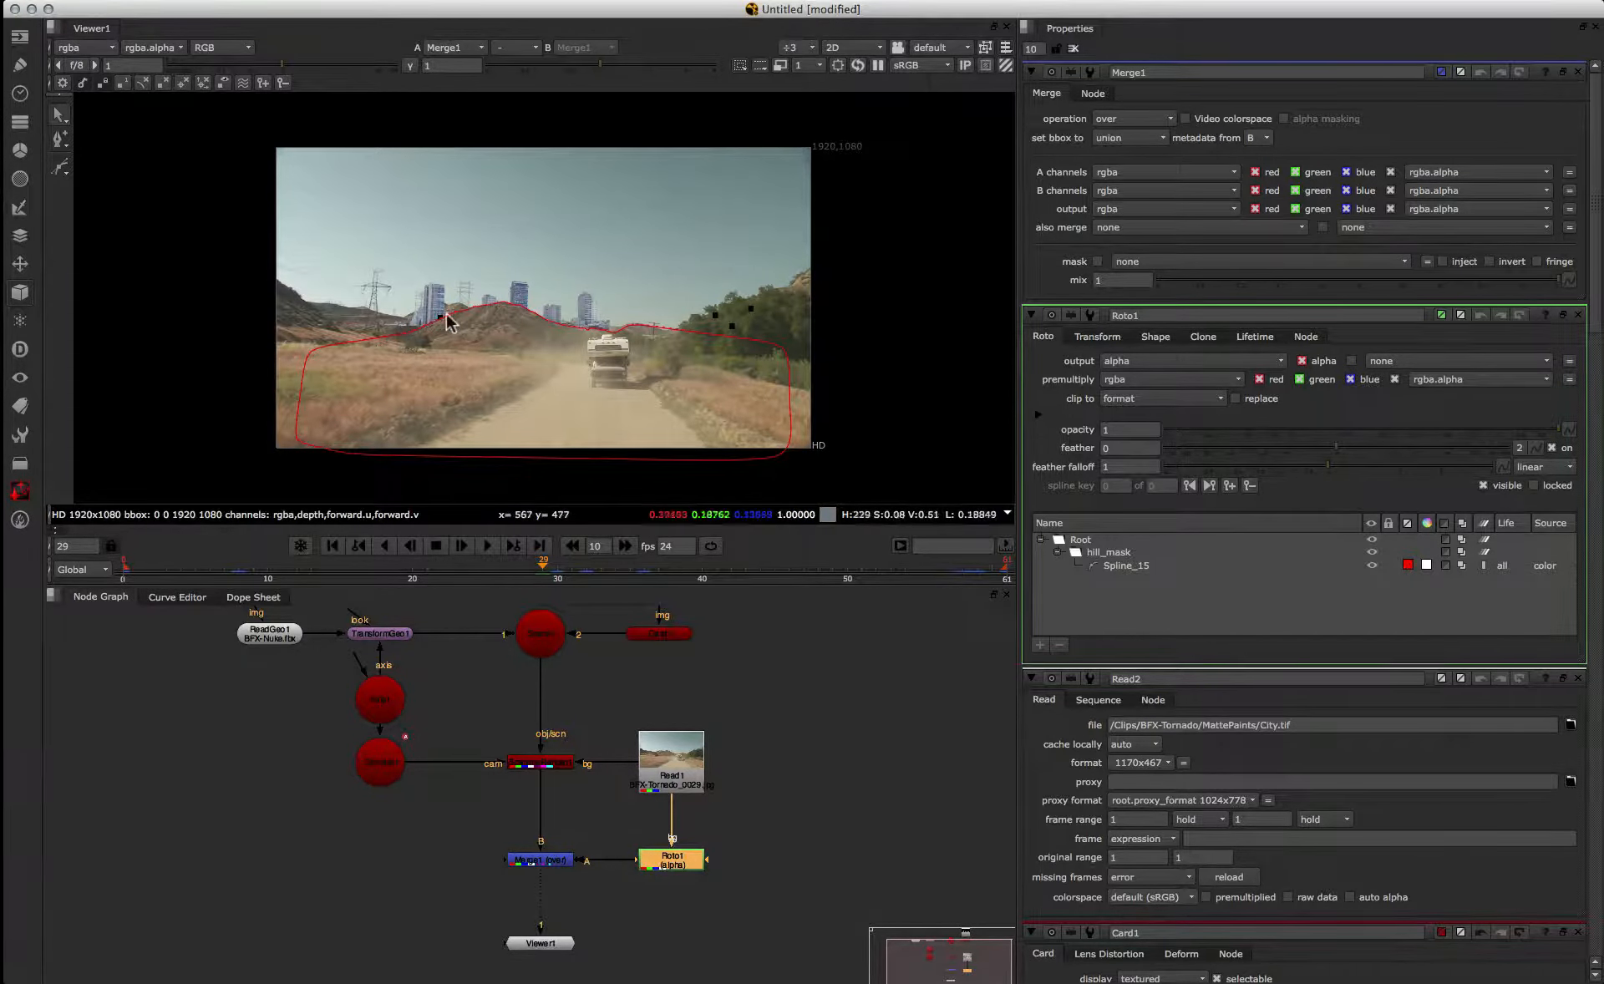
# Step: Try uniform scales of 990 and 600 on the city's Card1 node, and settle on 900
pyautogui.doubleClick(673, 635)
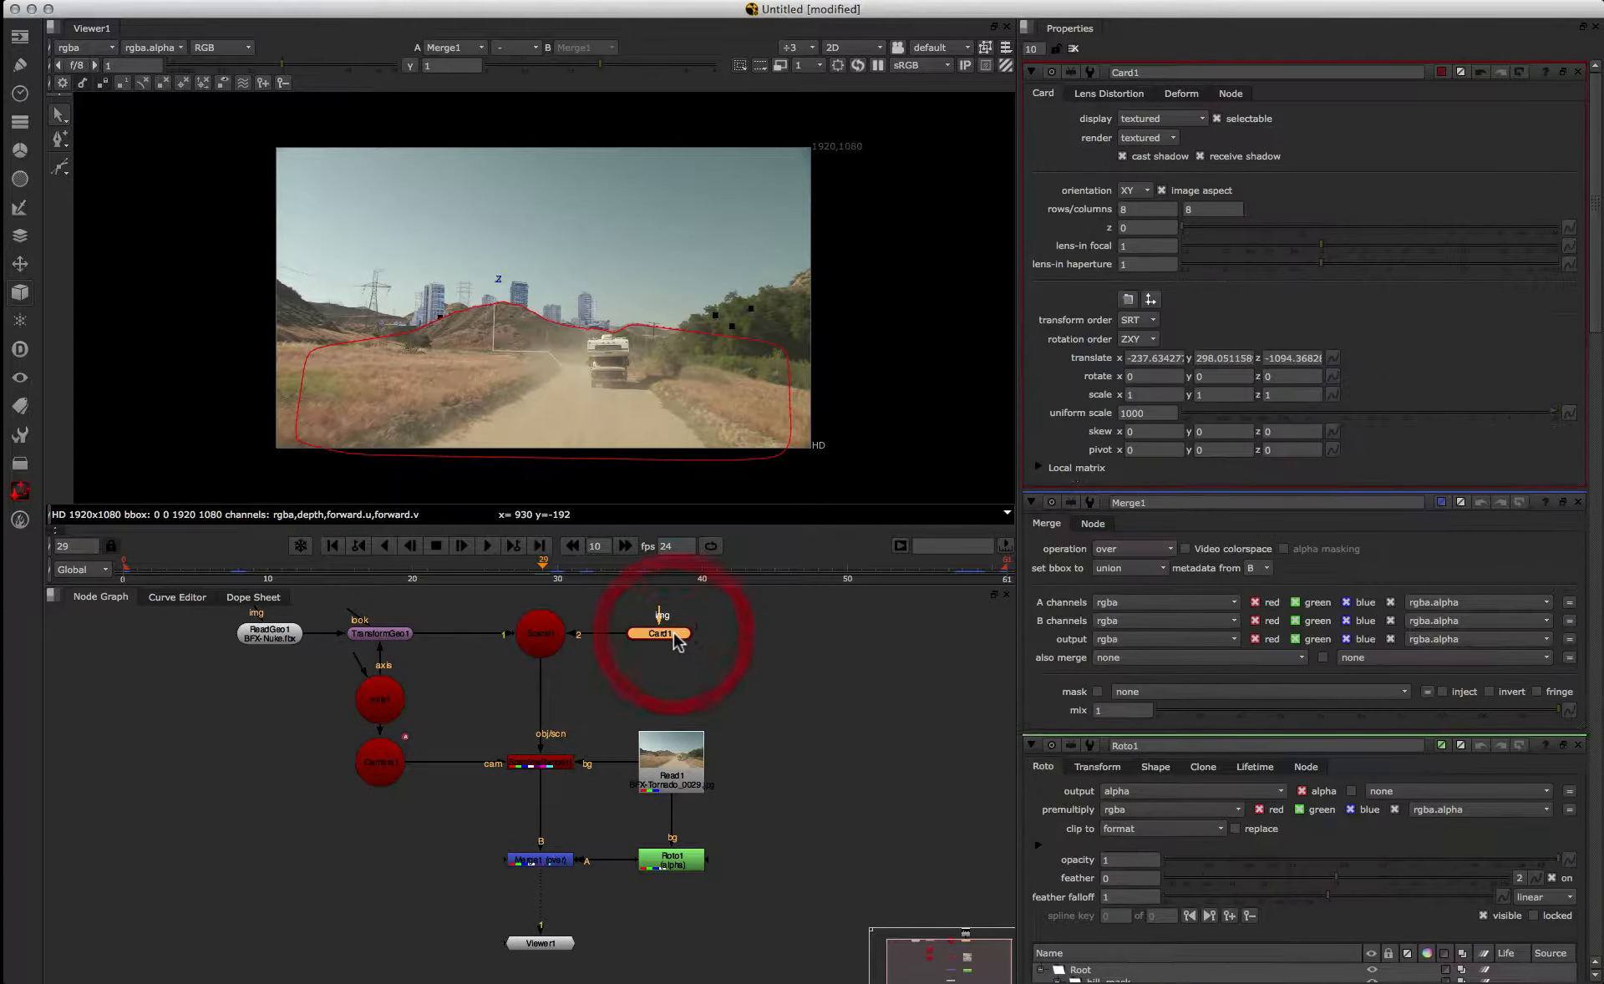
pyautogui.doubleClick(1147, 413)
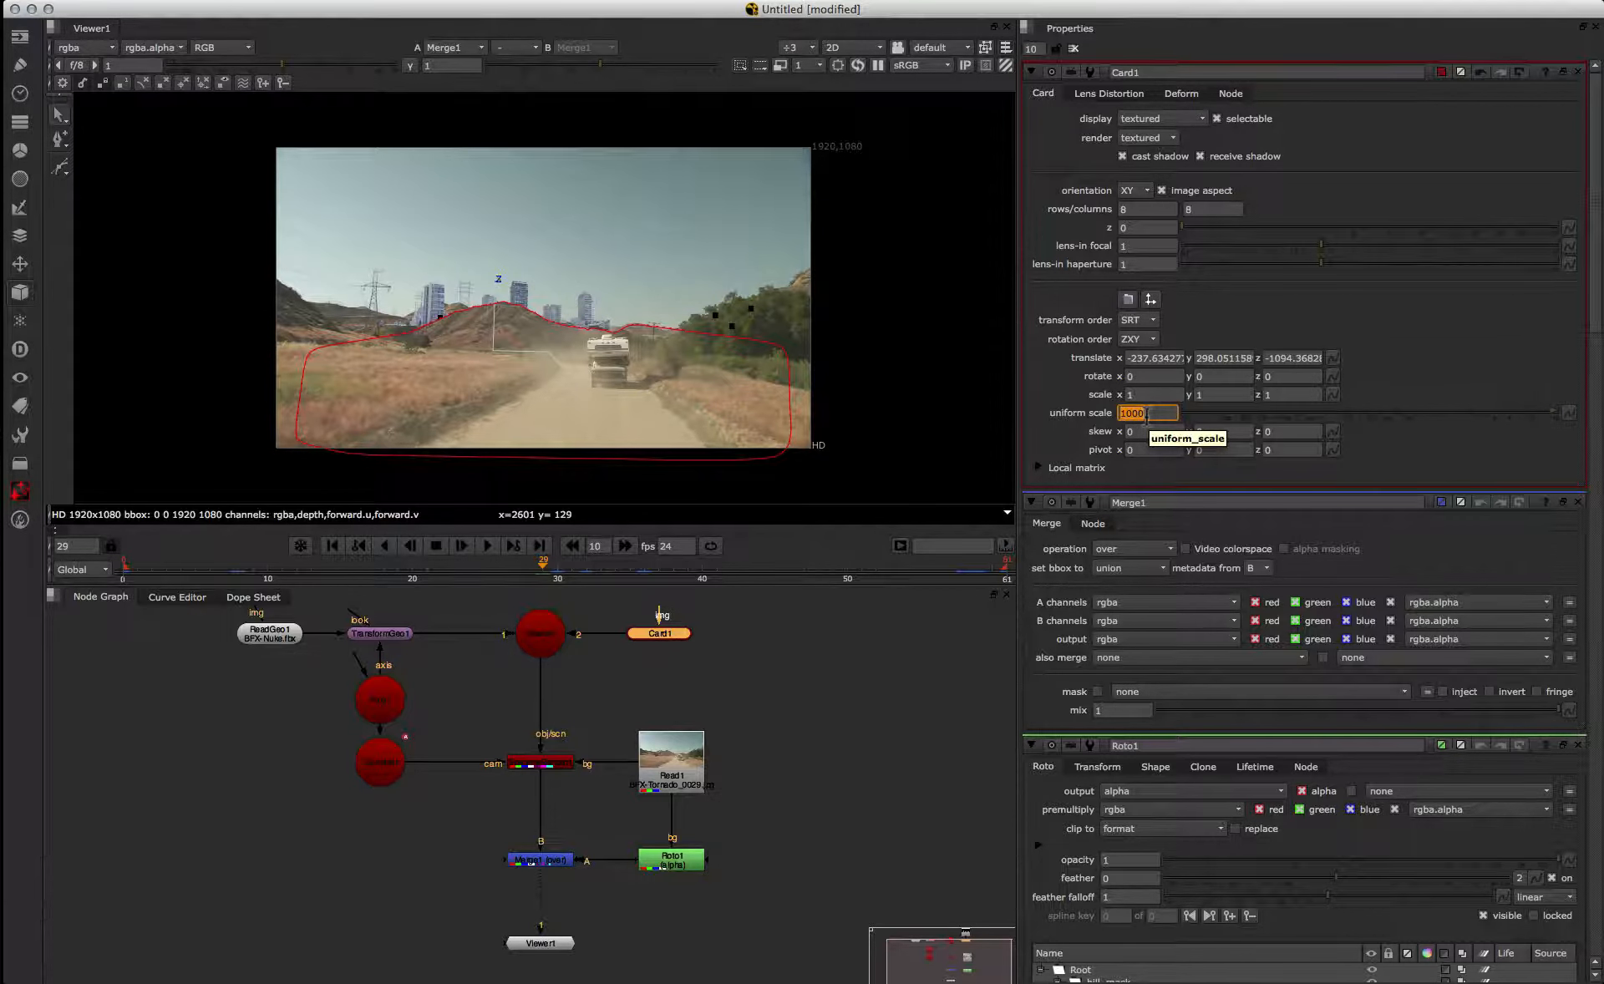
pyautogui.write('990')
pyautogui.press('Return')
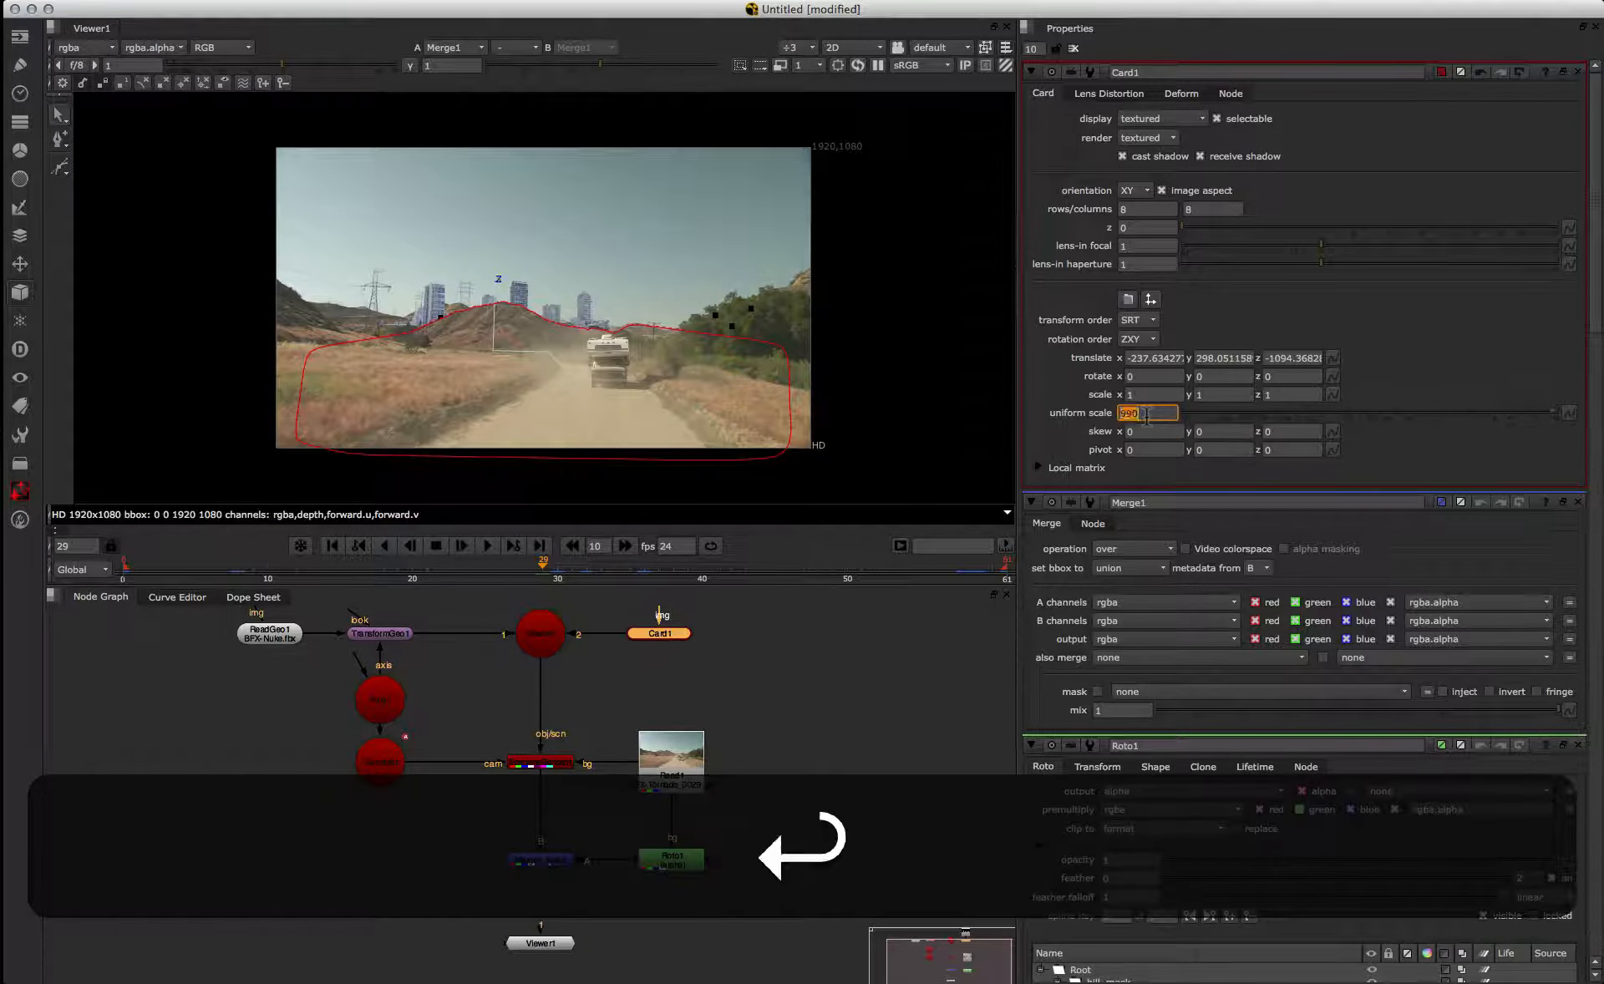
pyautogui.write('500')
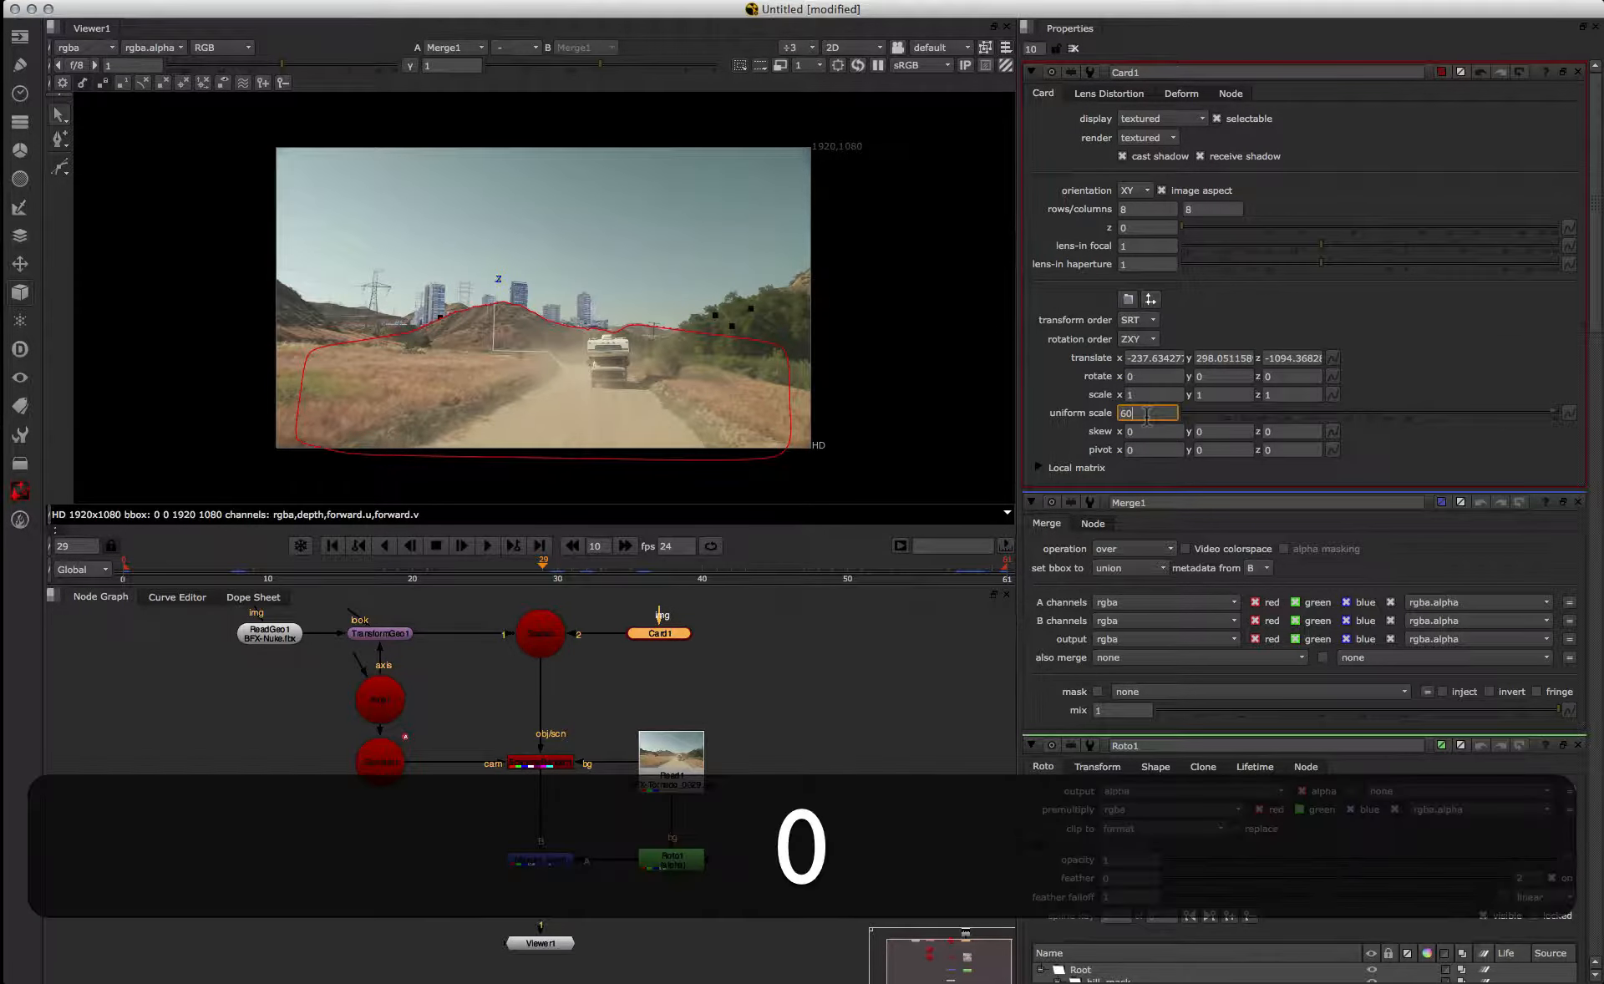
pyautogui.press('Return')
pyautogui.write('900')
pyautogui.press('Return')
# Step: Shift the city card across and down behind the hills, with translate x at about -107.63 and y at about 258.05
pyautogui.click(1138, 358)
pyautogui.press('Up')
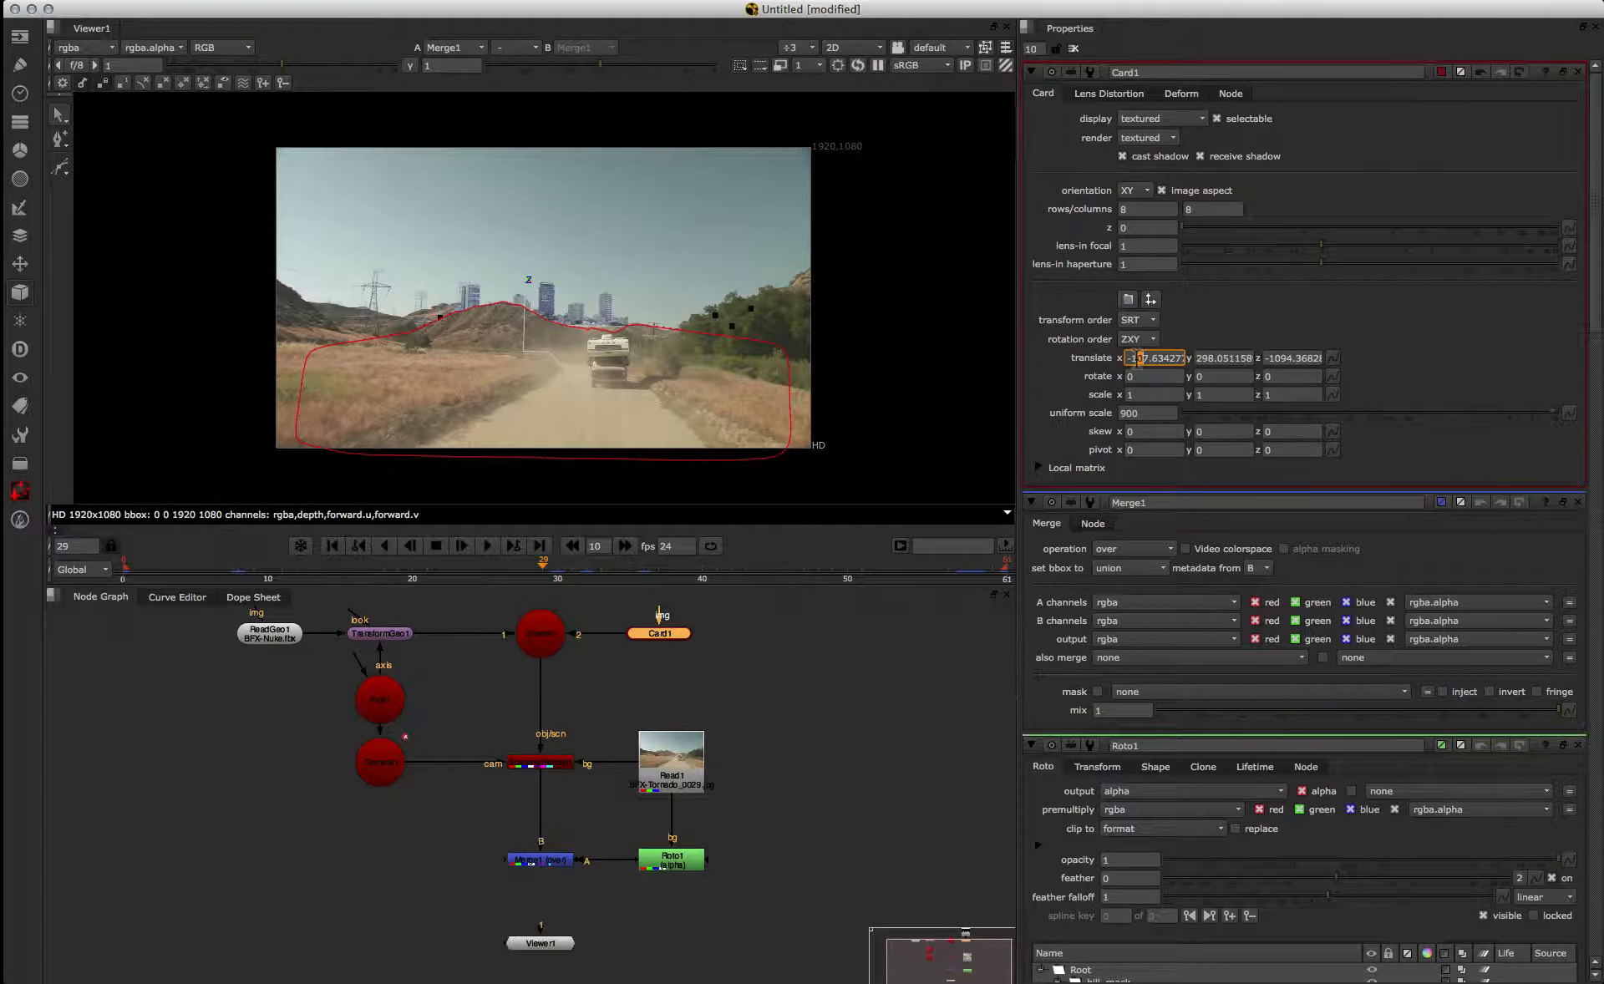
pyautogui.click(1201, 357)
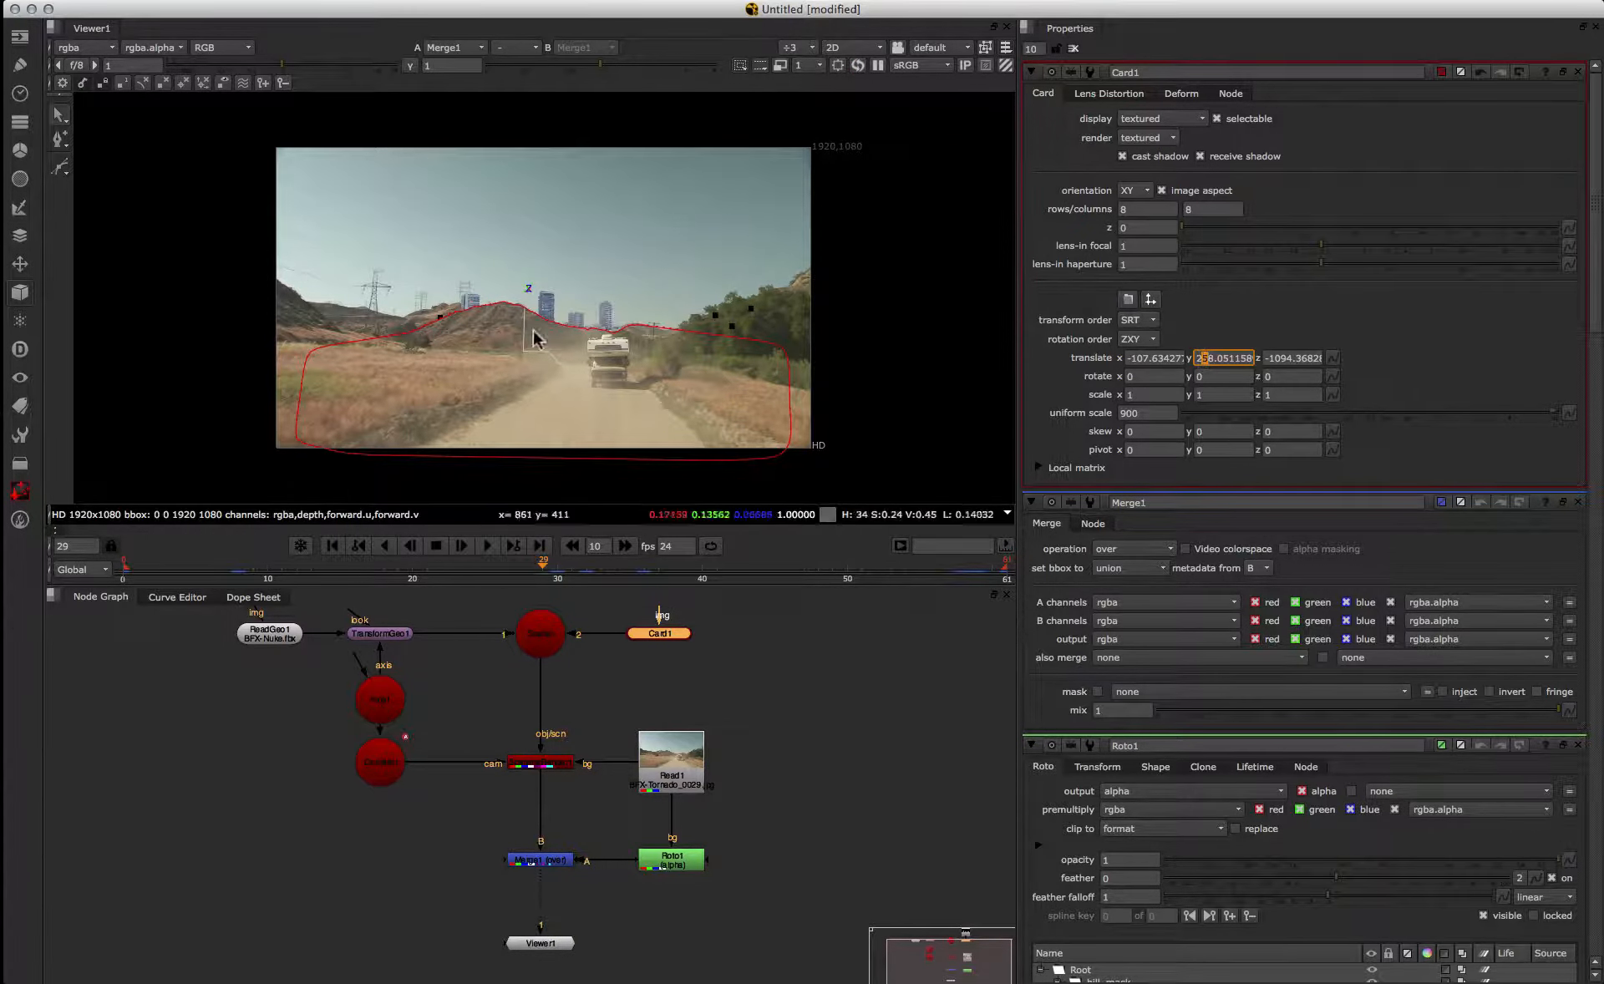
# Step: Enlarge the city card to a uniform scale of 970 and fine-tune its height at translate y of about 258.05
pyautogui.click(1140, 413)
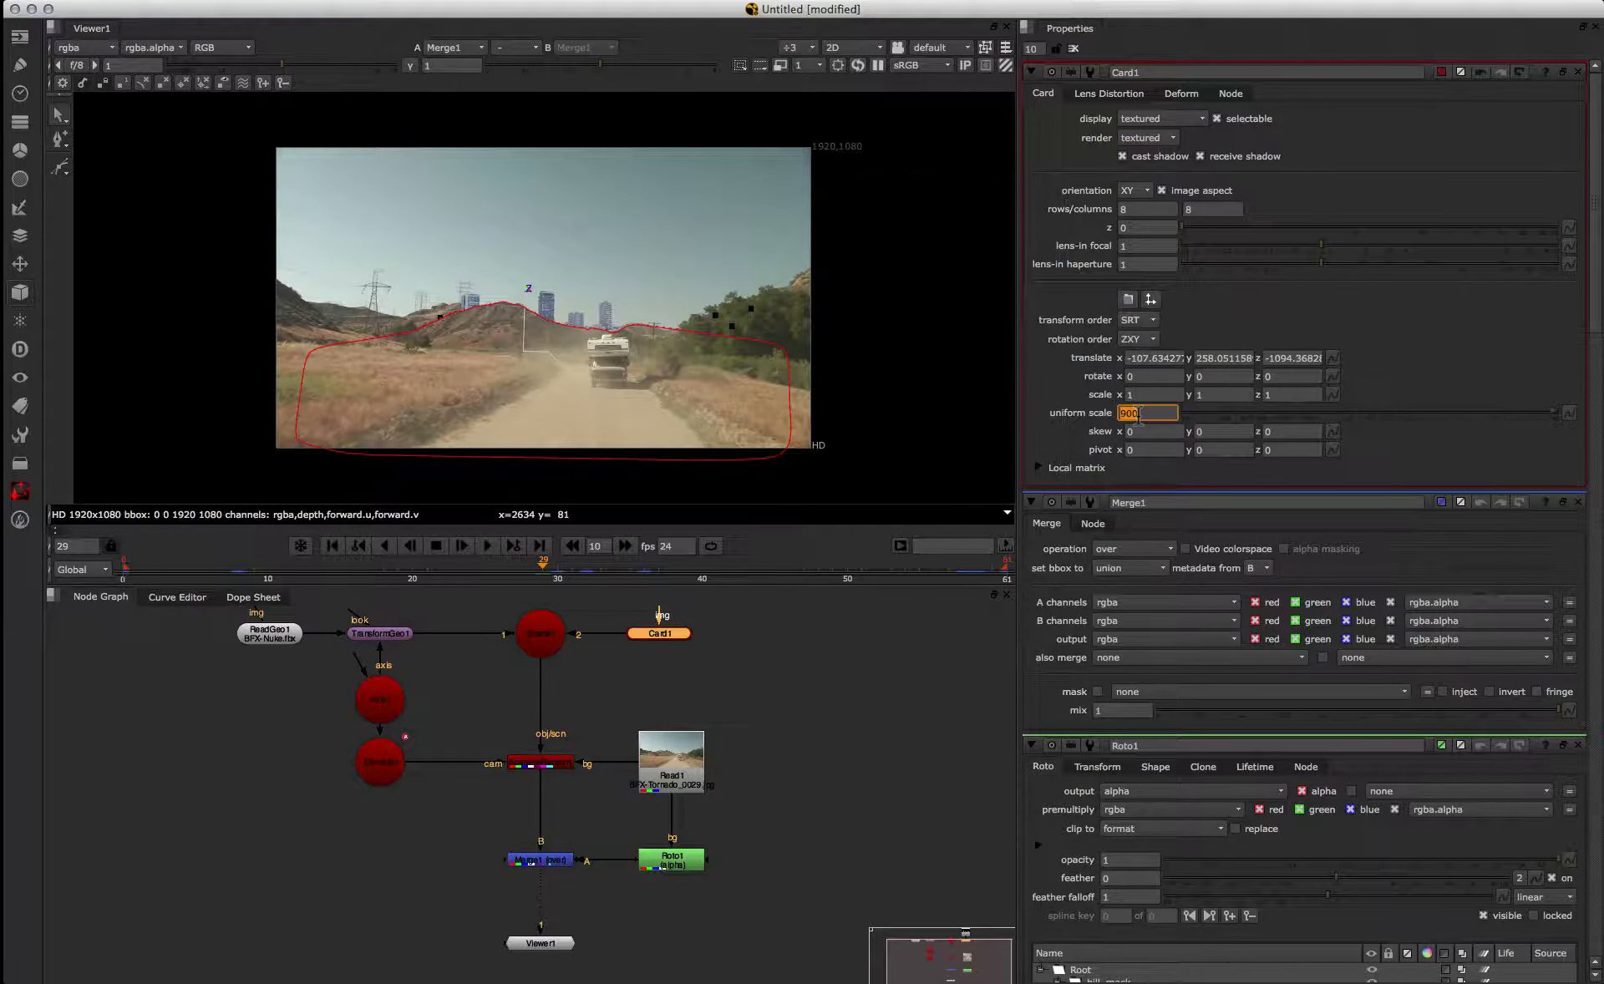
pyautogui.write('950')
pyautogui.press('Return')
pyautogui.write('970')
pyautogui.click(1203, 358)
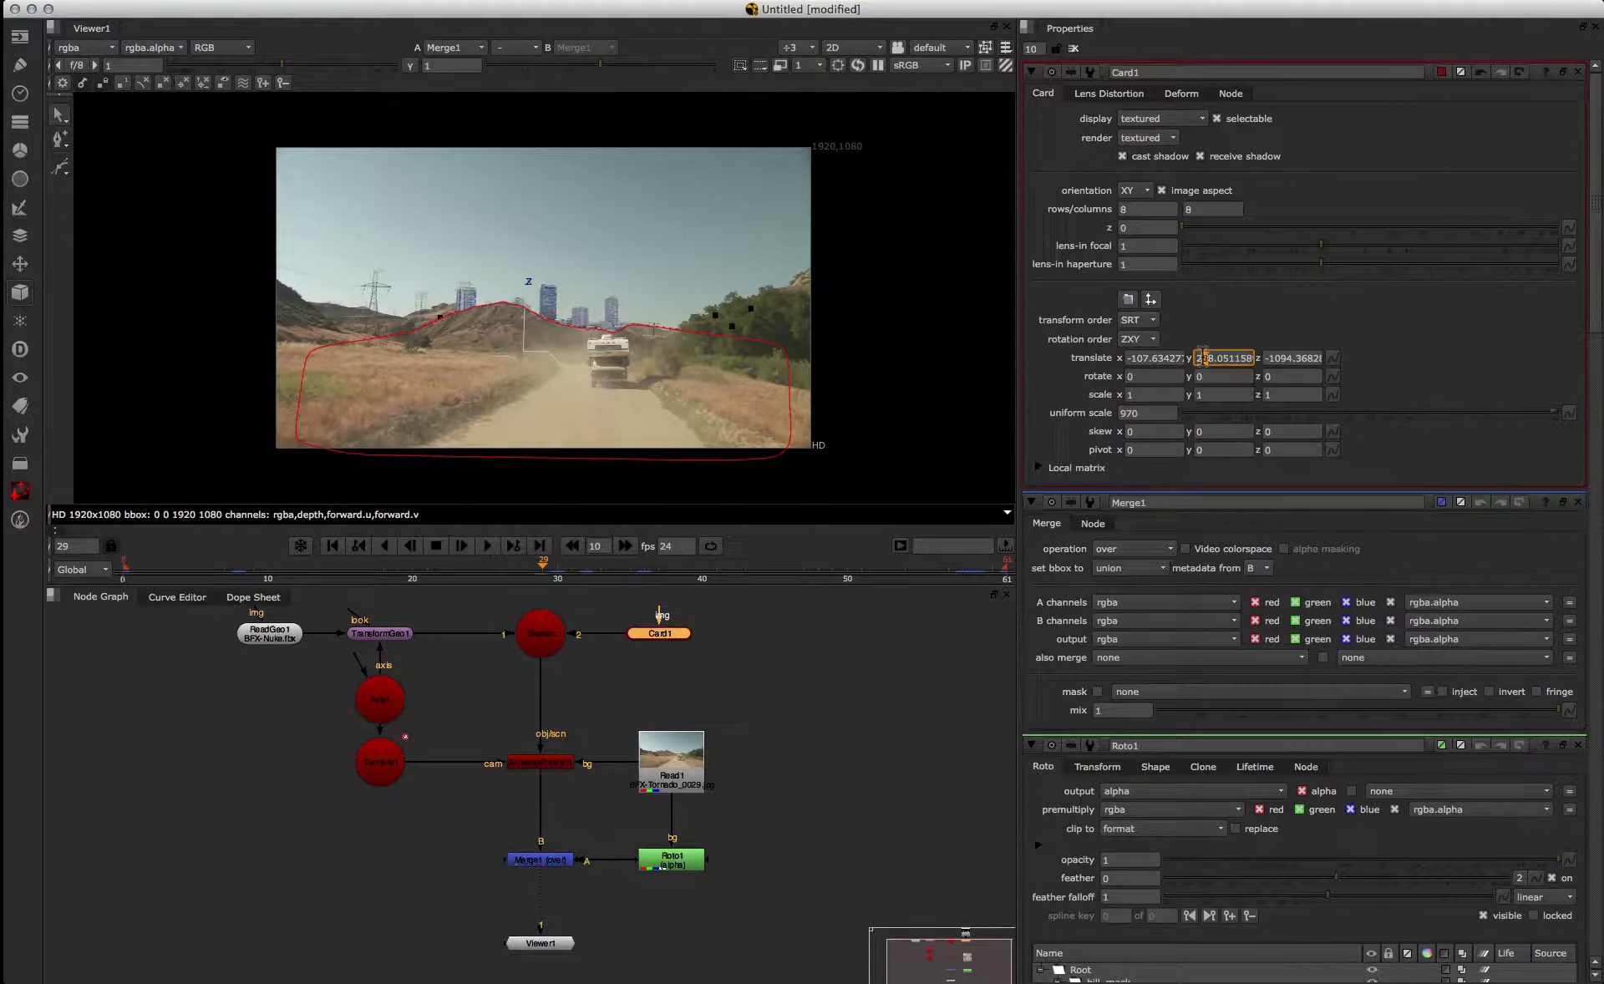
pyautogui.click(821, 460)
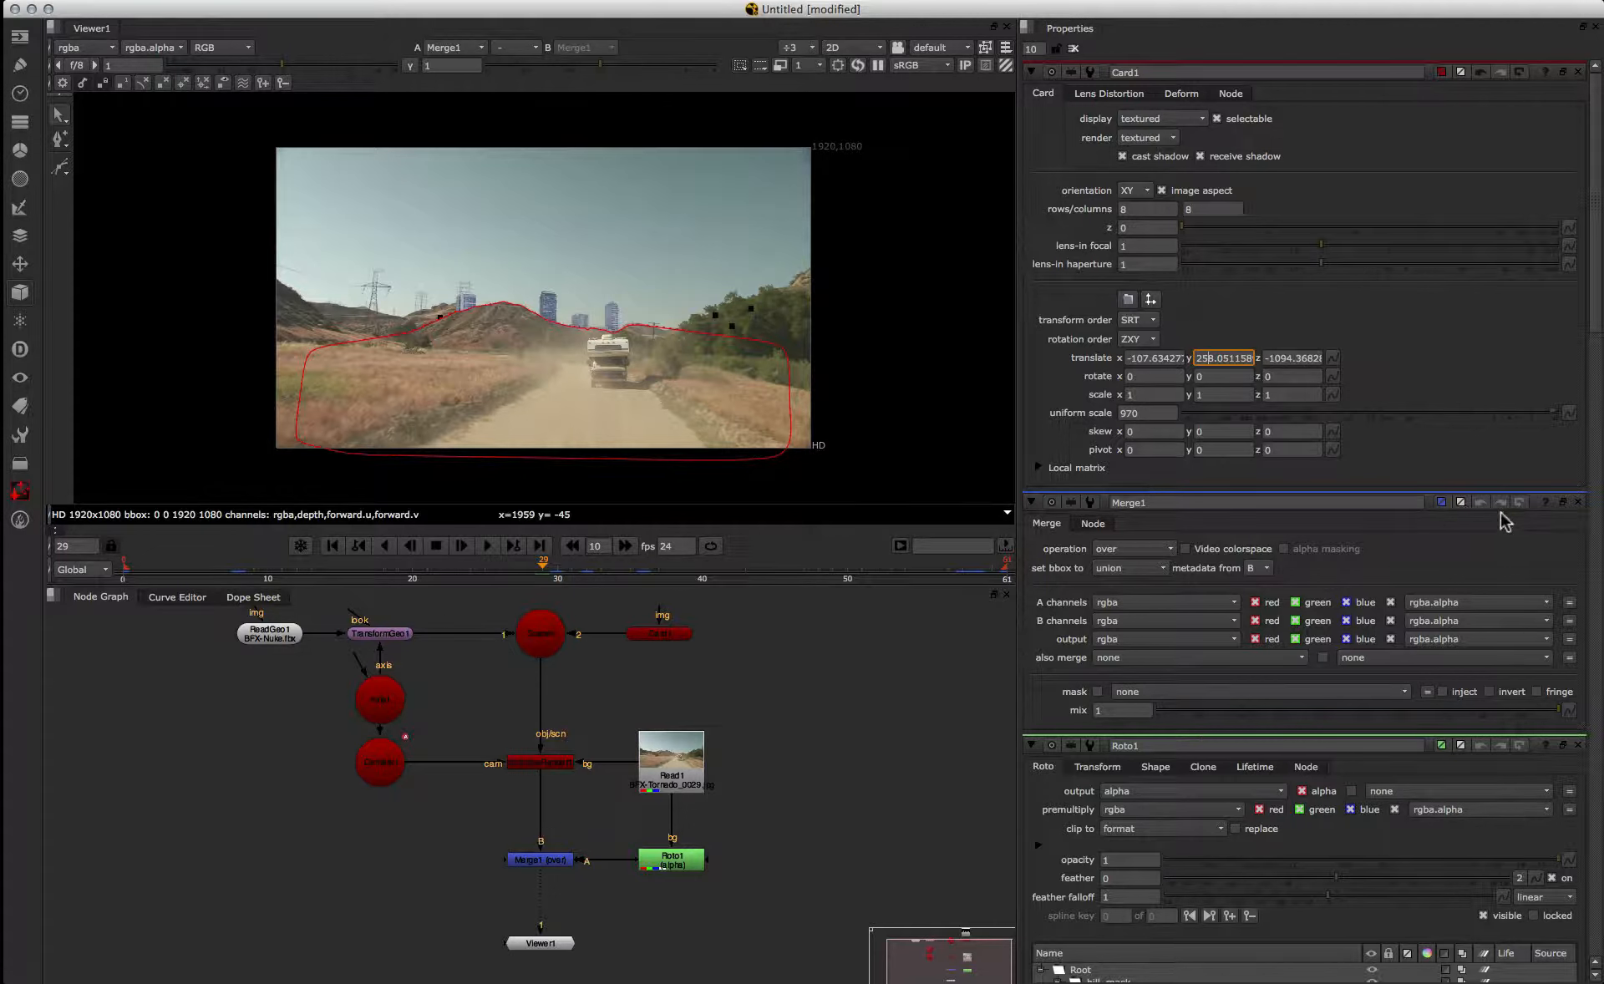
# Step: Close the Roto1 properties to hide the spline overlay, and play the composite from the first frame
pyautogui.click(1577, 744)
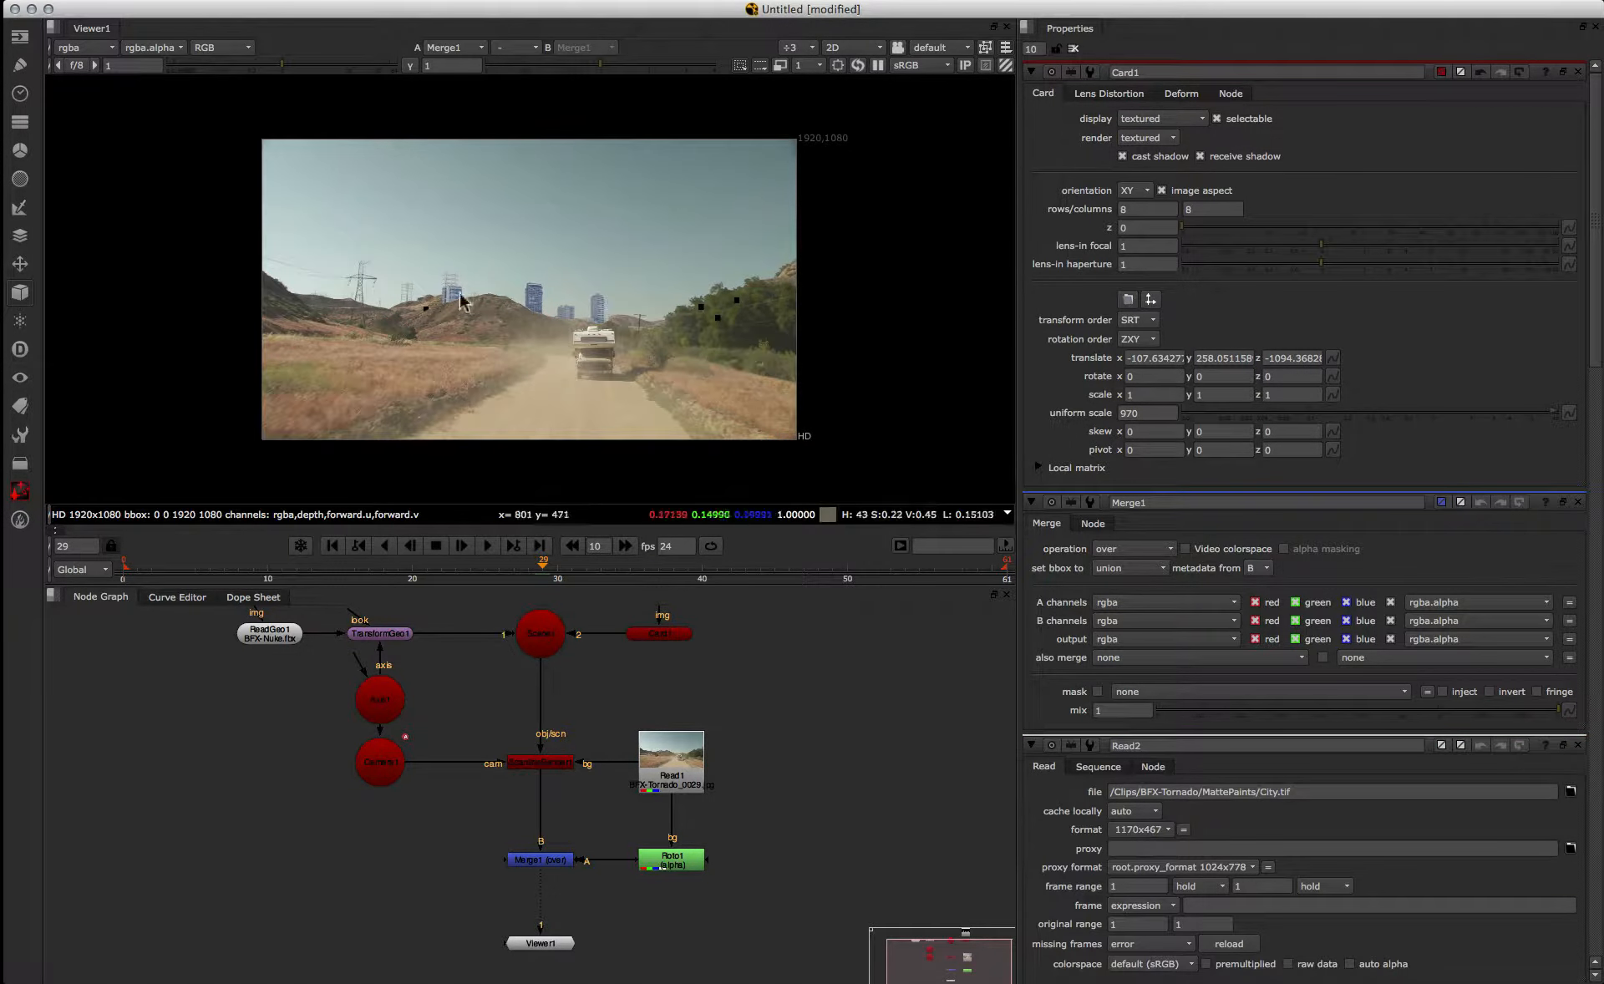
pyautogui.click(335, 545)
pyautogui.click(489, 547)
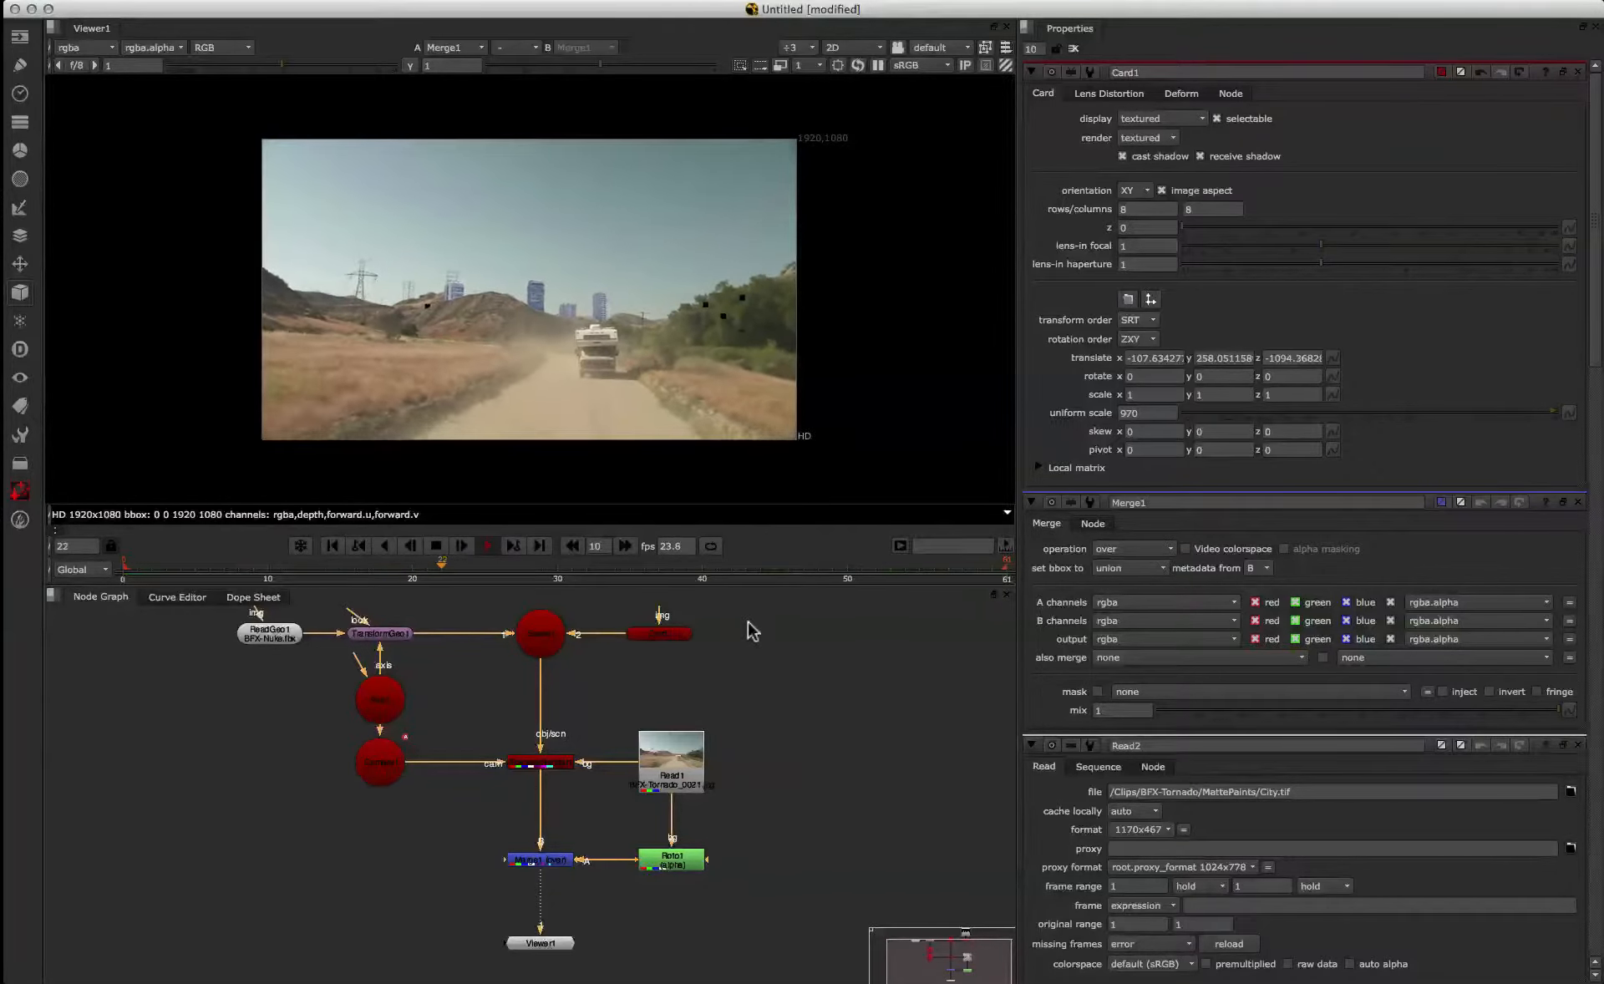
# Step: Disable the ReadGeo1 node to remove the black tracking-point geometry from the render
pyautogui.click(269, 635)
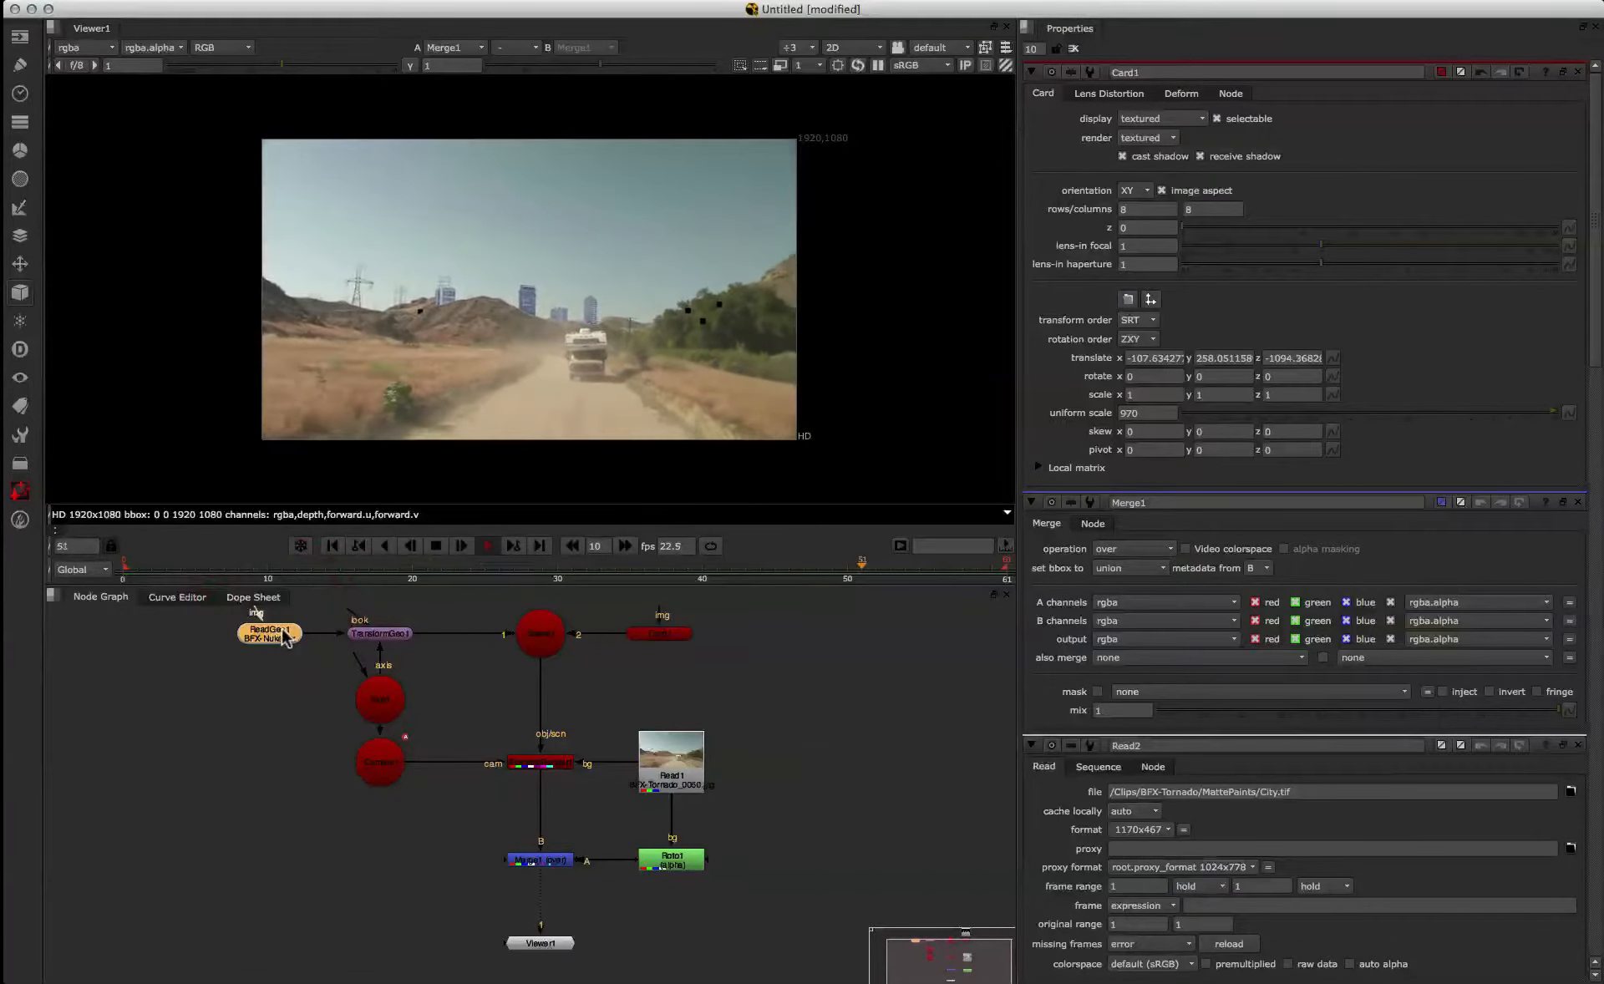
pyautogui.press('d')
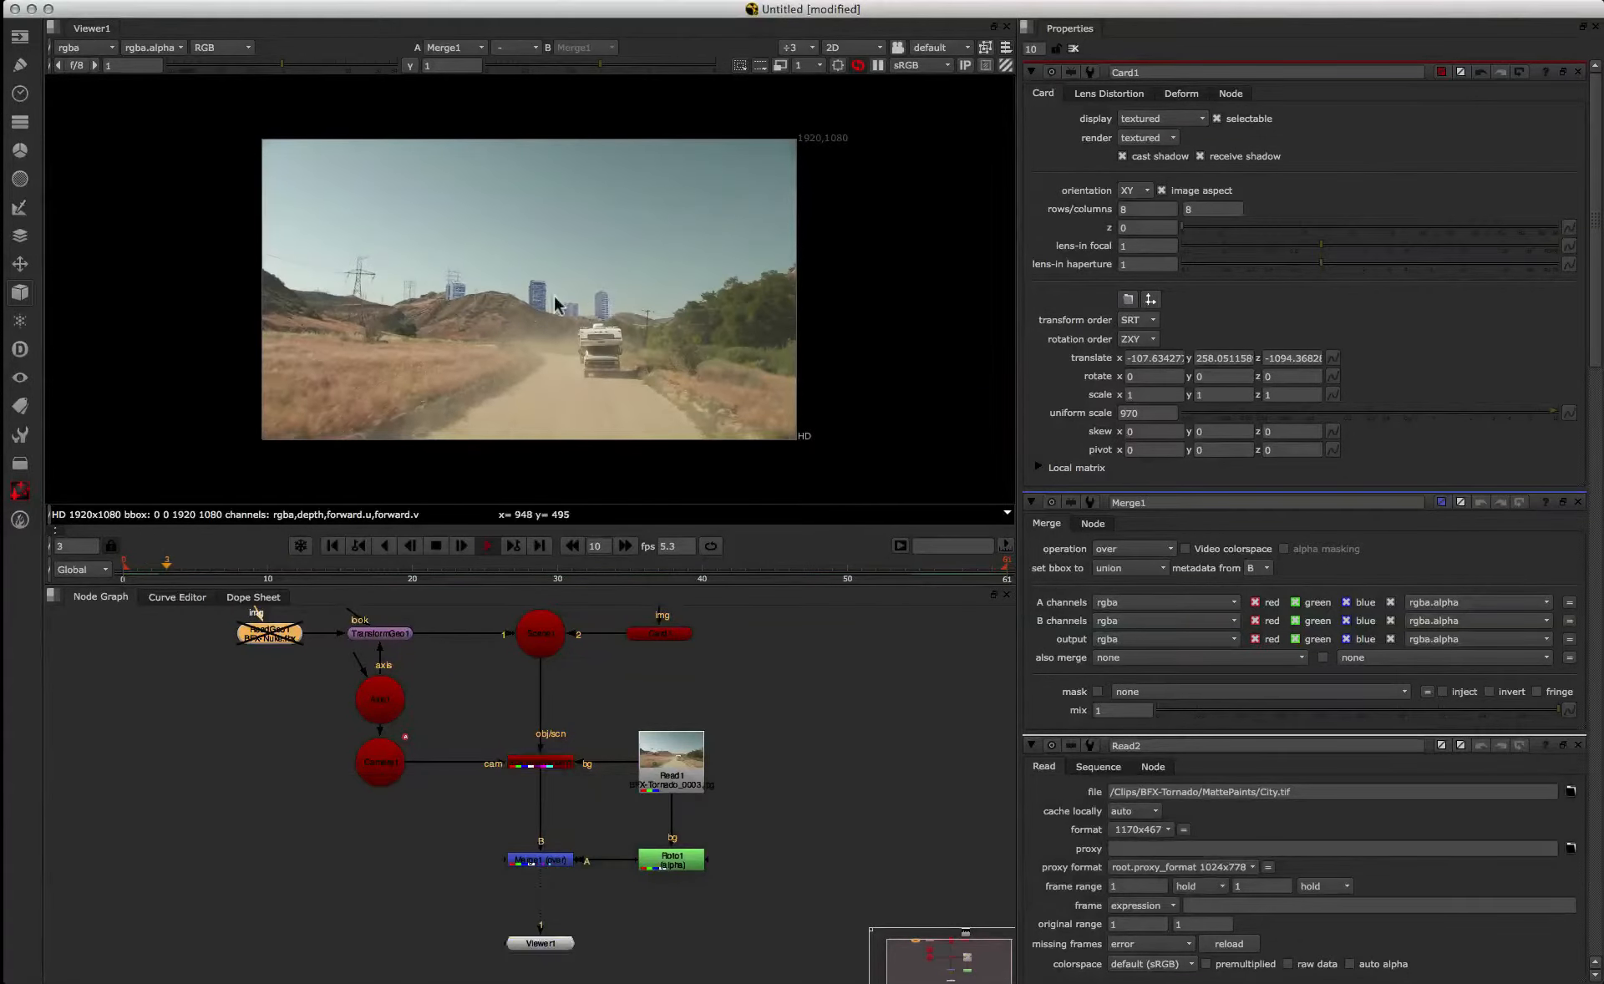